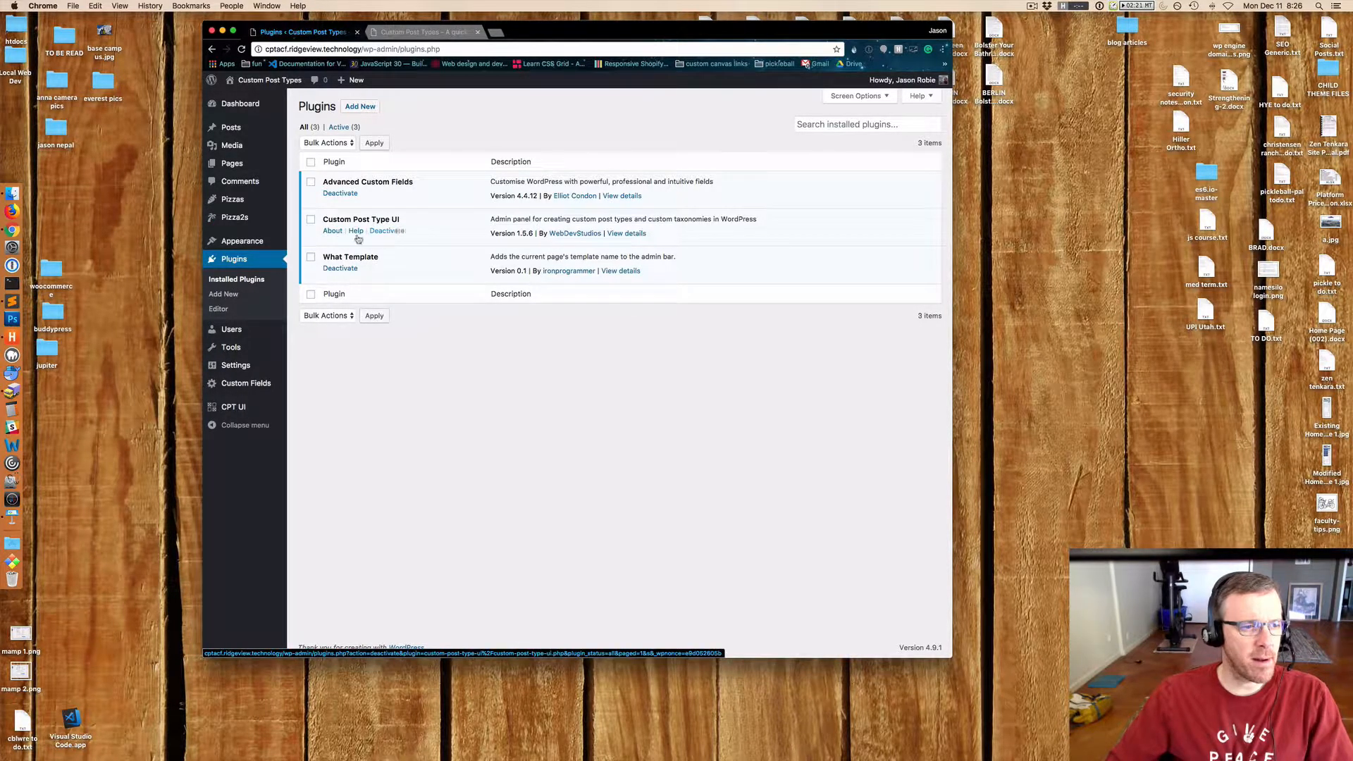
Open the CPT UI Add/Edit Post Types page and enlarge the browser view of it.
mouse_move(239, 414)
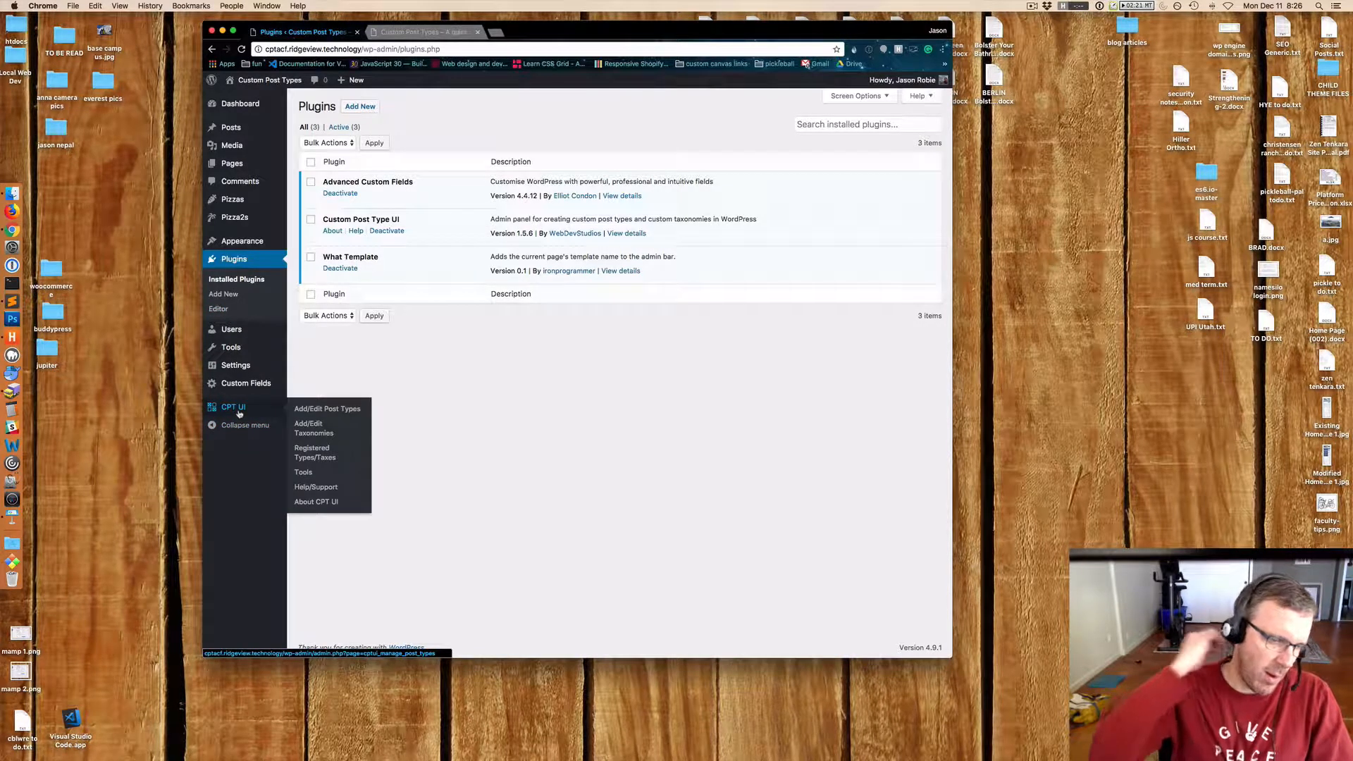
click(239, 414)
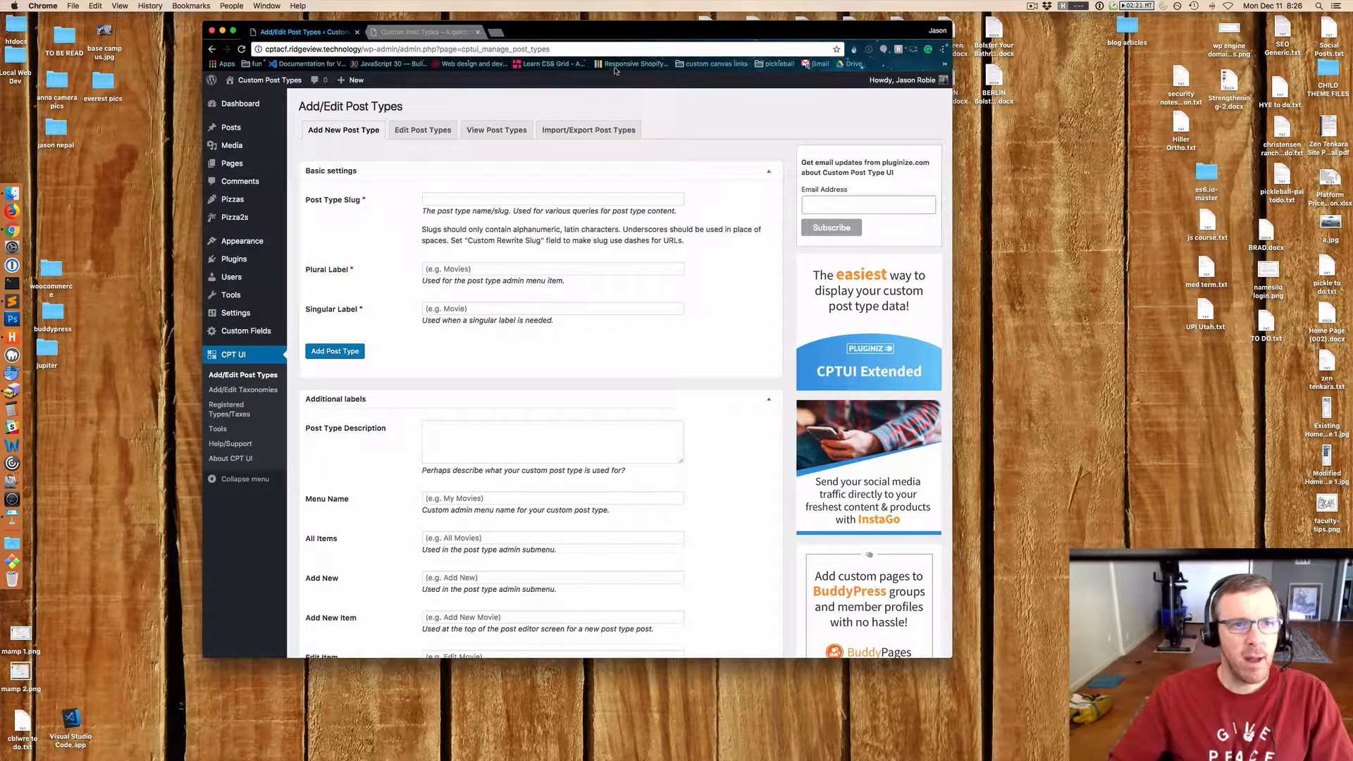
drag(613, 39, 651, 31)
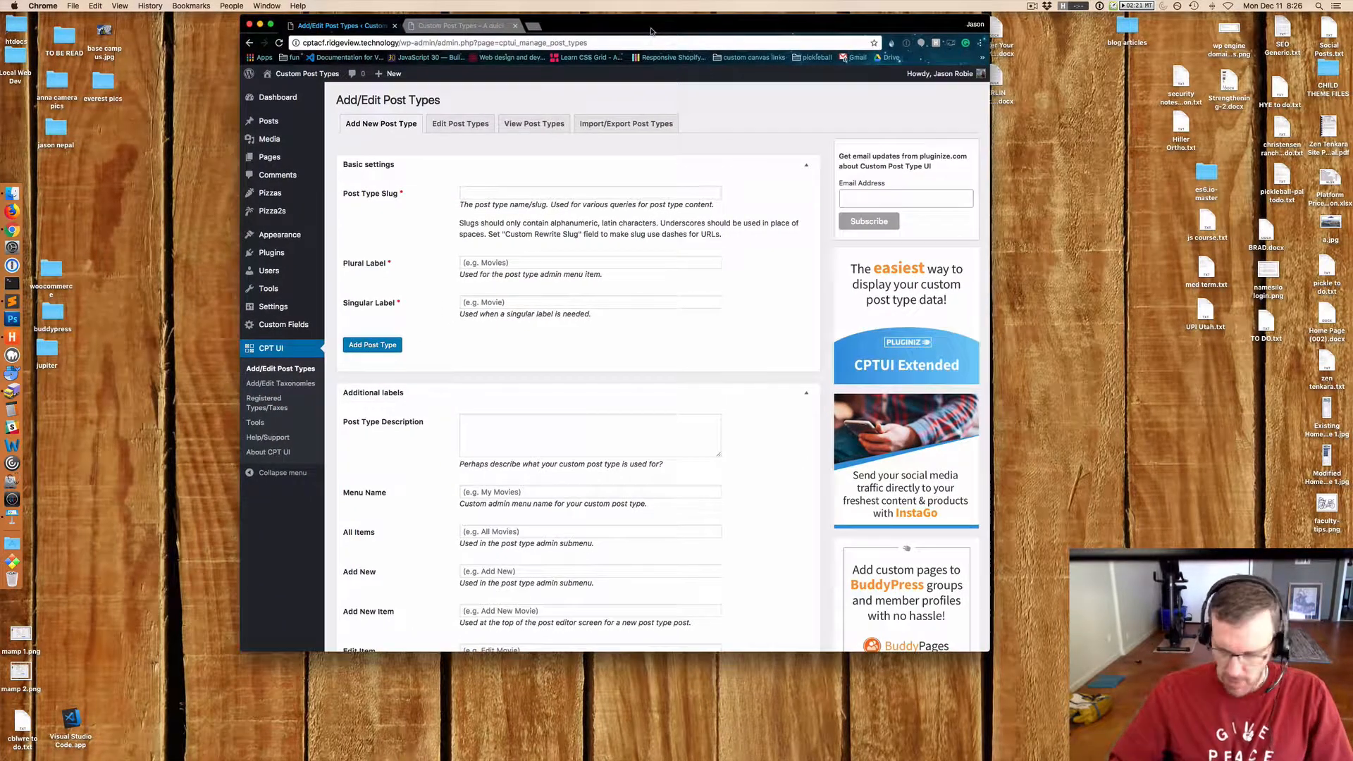
key(super+equal)
key(super+equal)
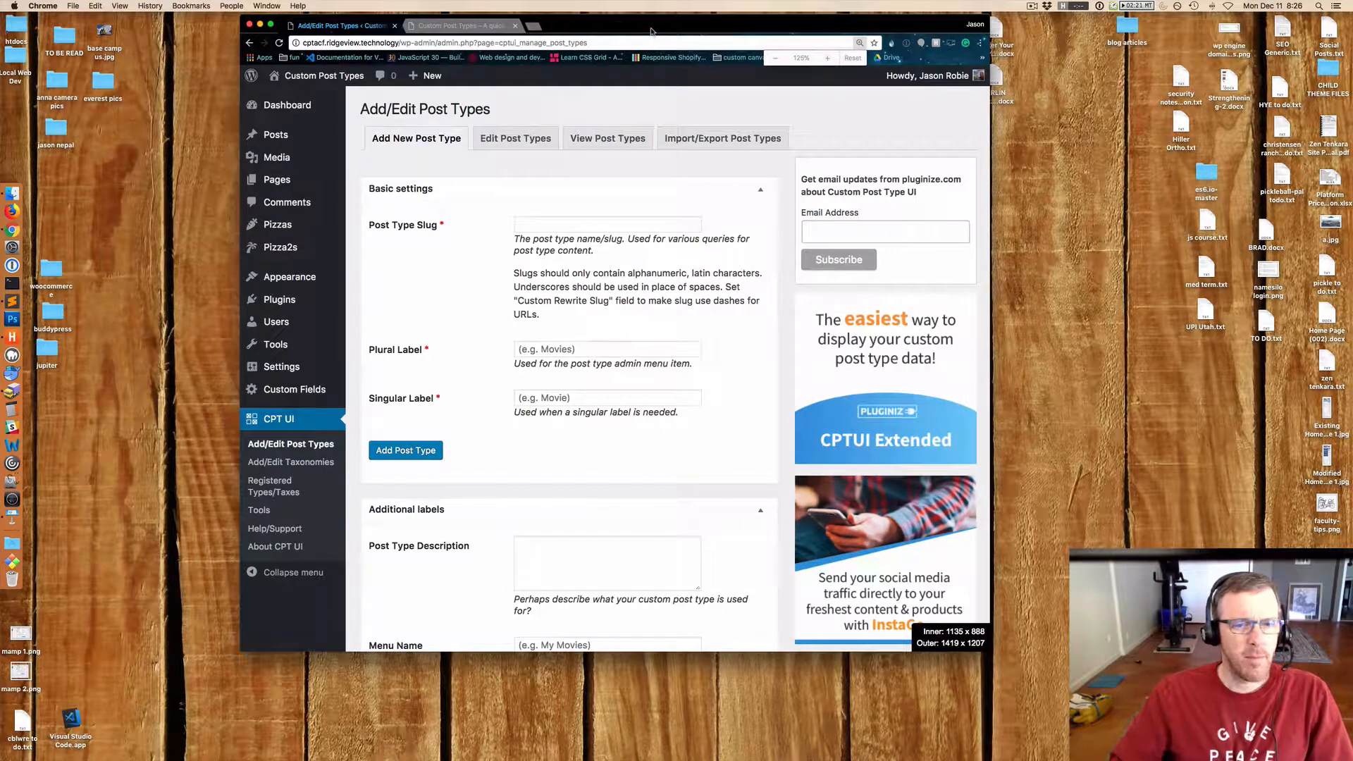
drag(990, 657, 1182, 743)
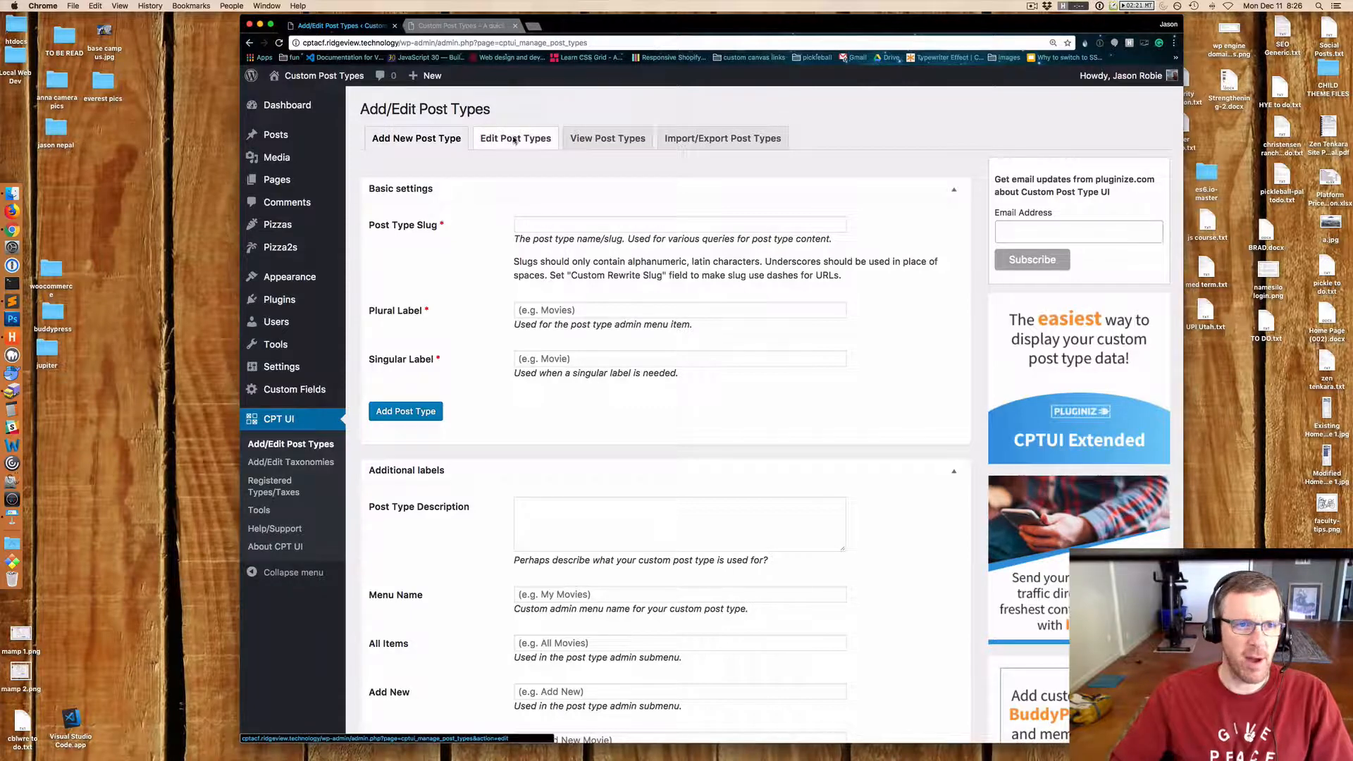
Examine the settings of the existing Pizzas post type in the post type editor.
click(491, 144)
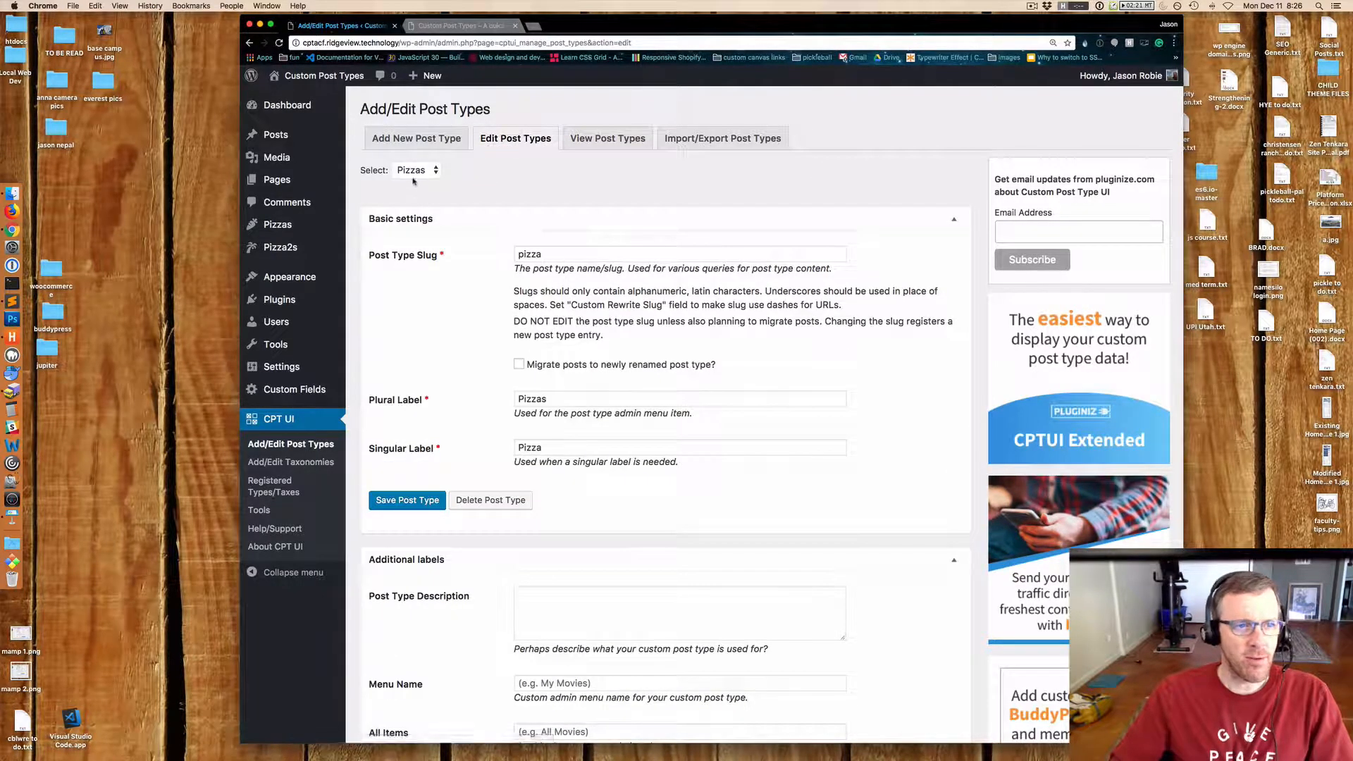
click(415, 170)
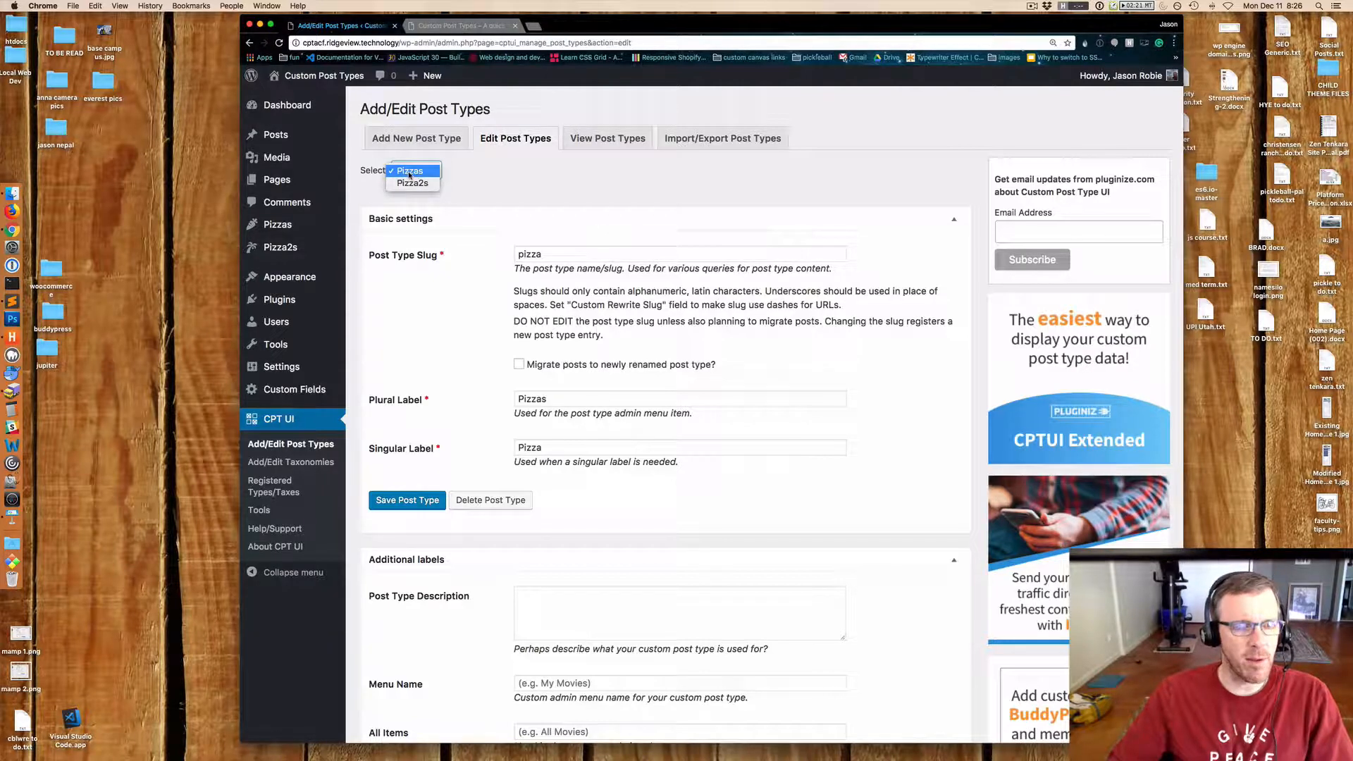
click(409, 172)
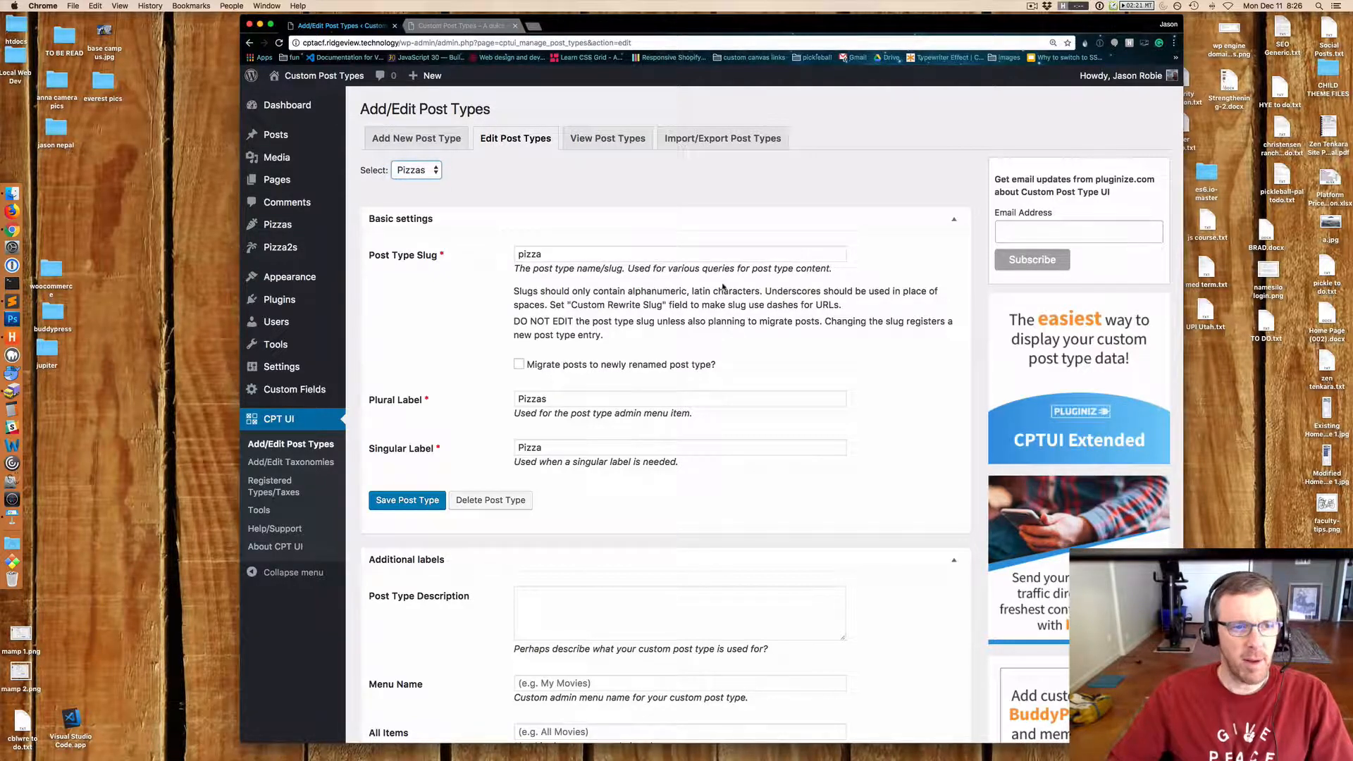
scroll(846, 307, down, 15)
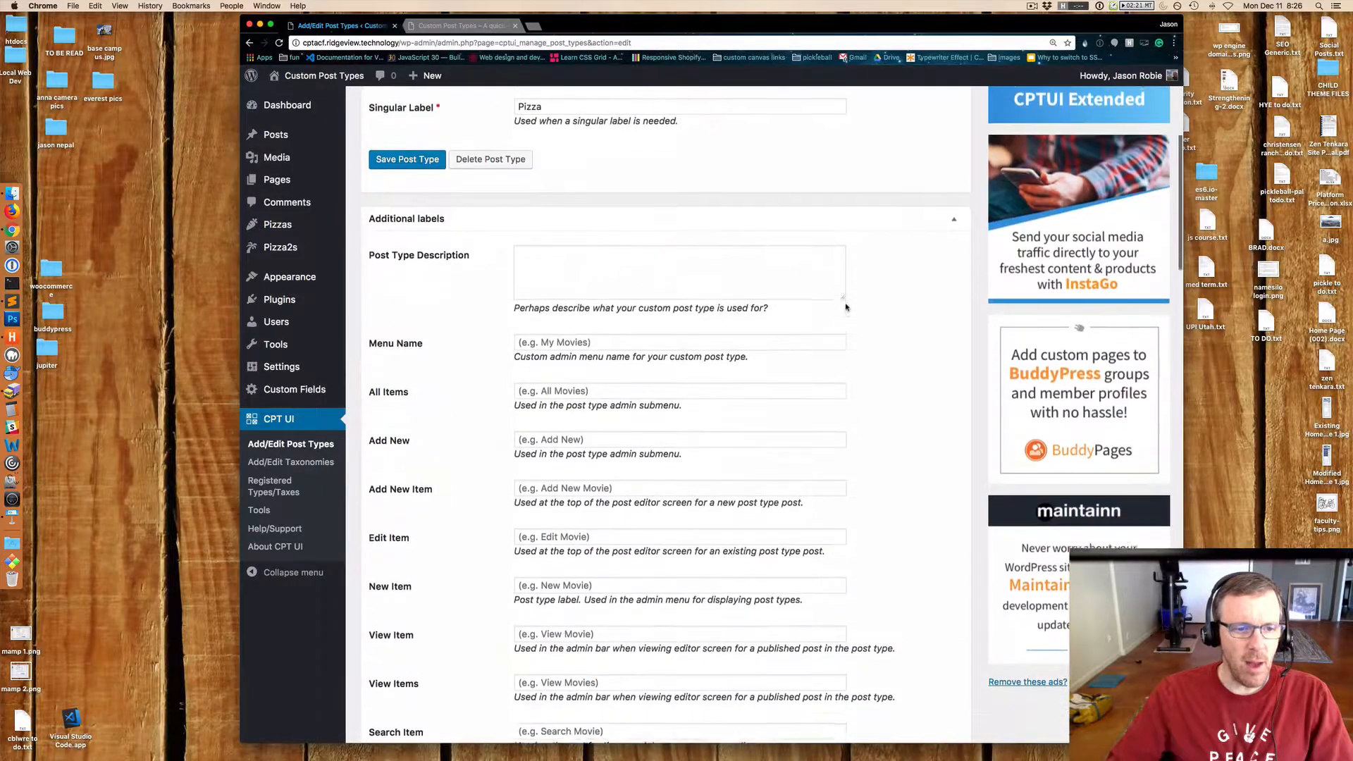
scroll(846, 307, down, 12)
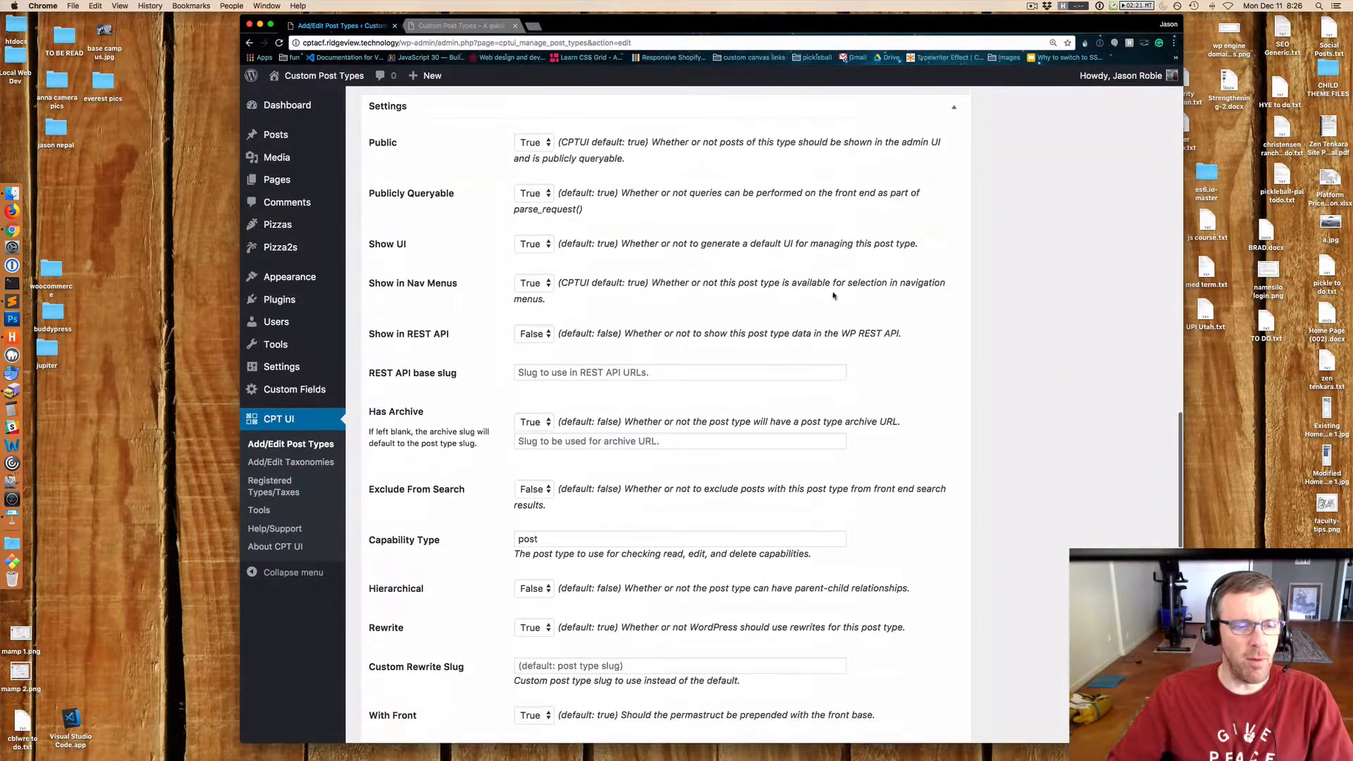
scroll(667, 258, down, 10)
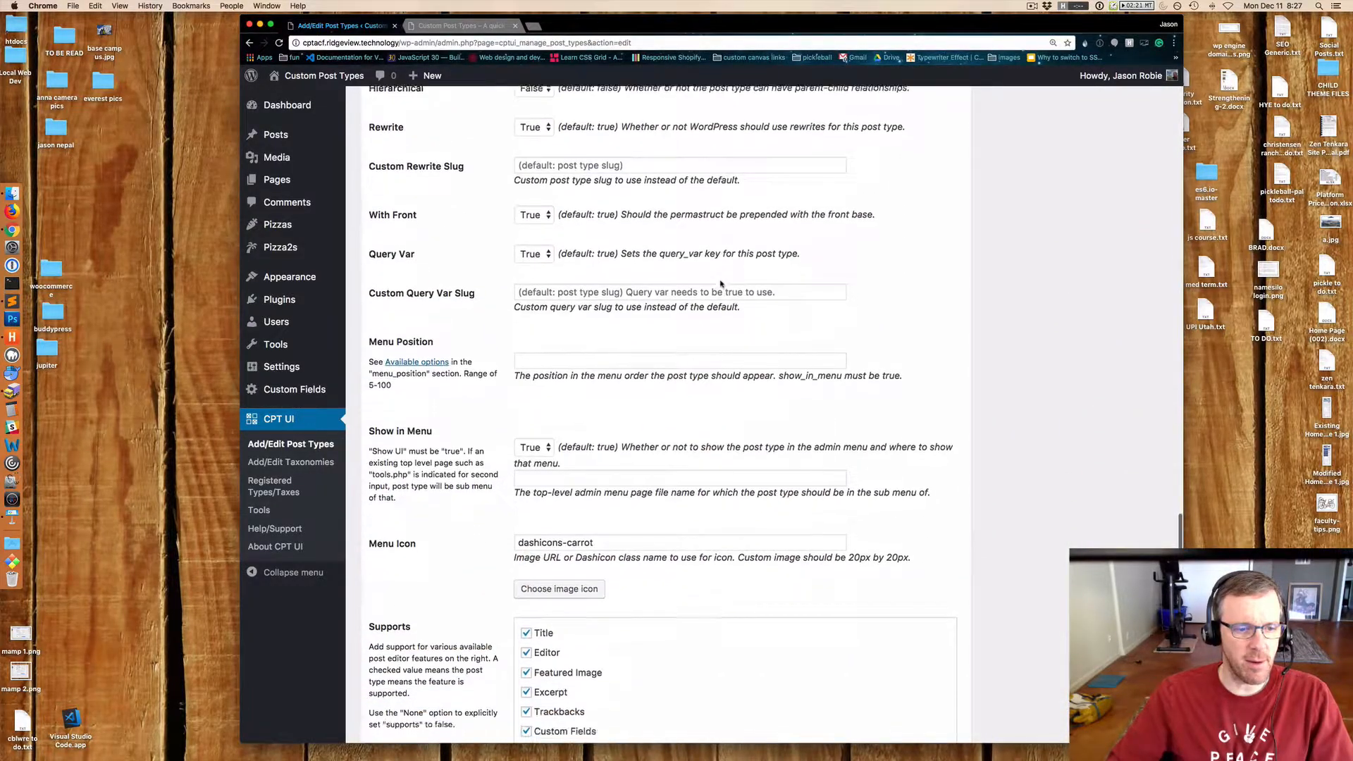
scroll(720, 284, down, 5)
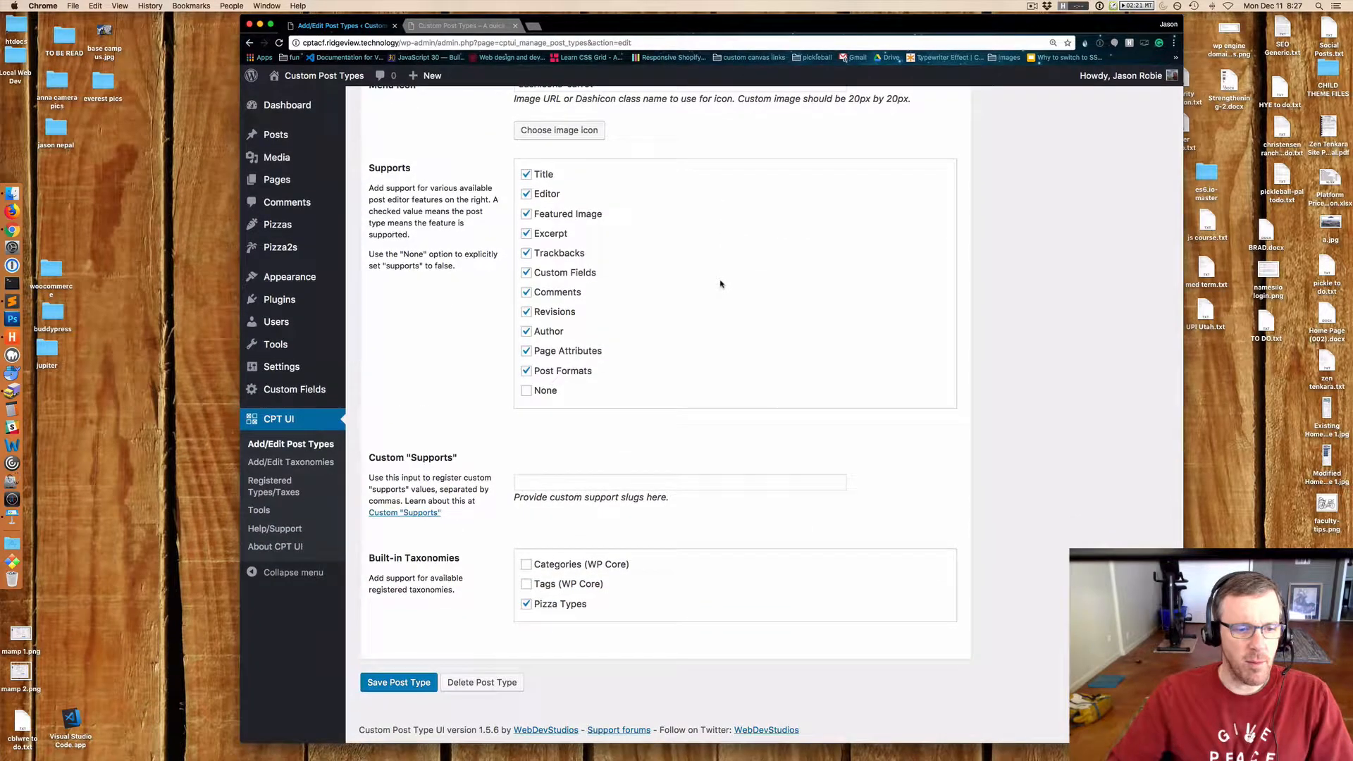
scroll(721, 283, up, 8)
scroll(721, 283, up, 20)
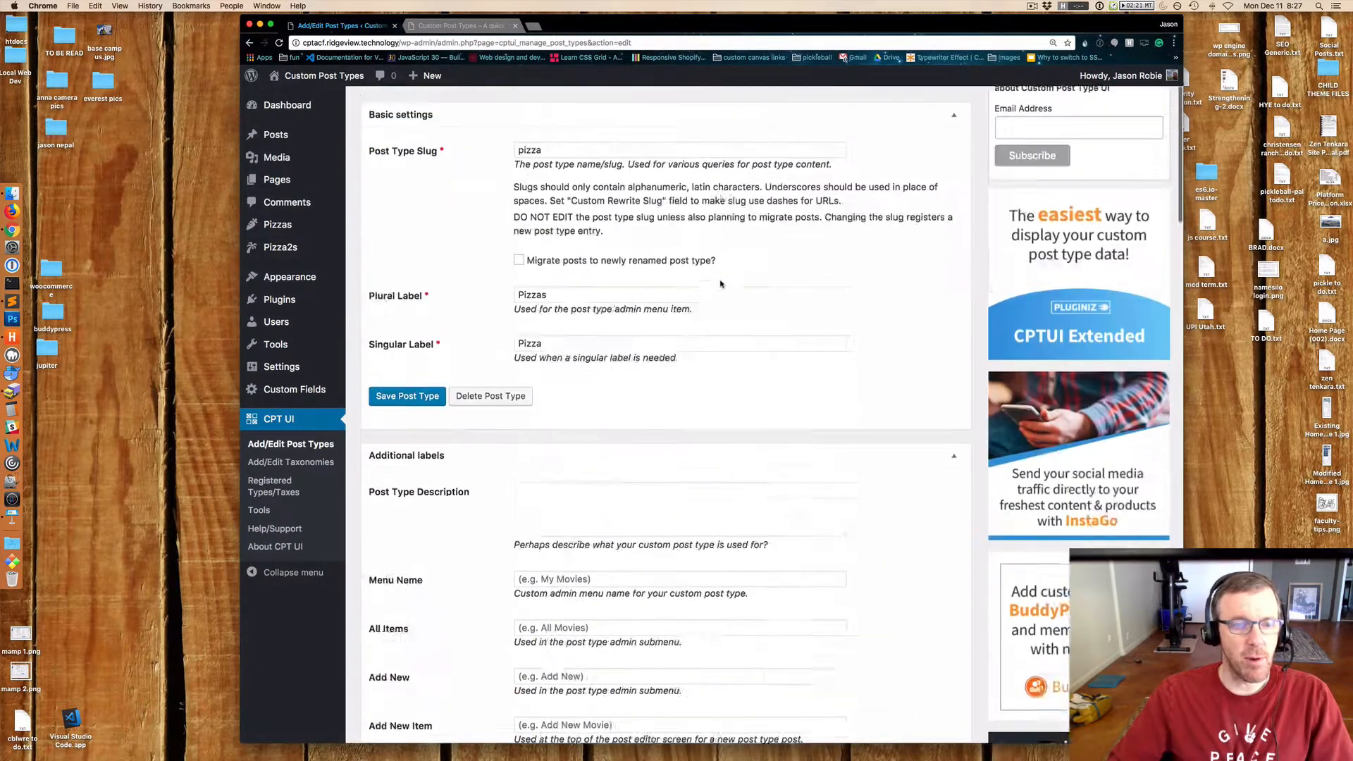
Start a new post type and enter hiking_trail as its post type slug.
click(415, 139)
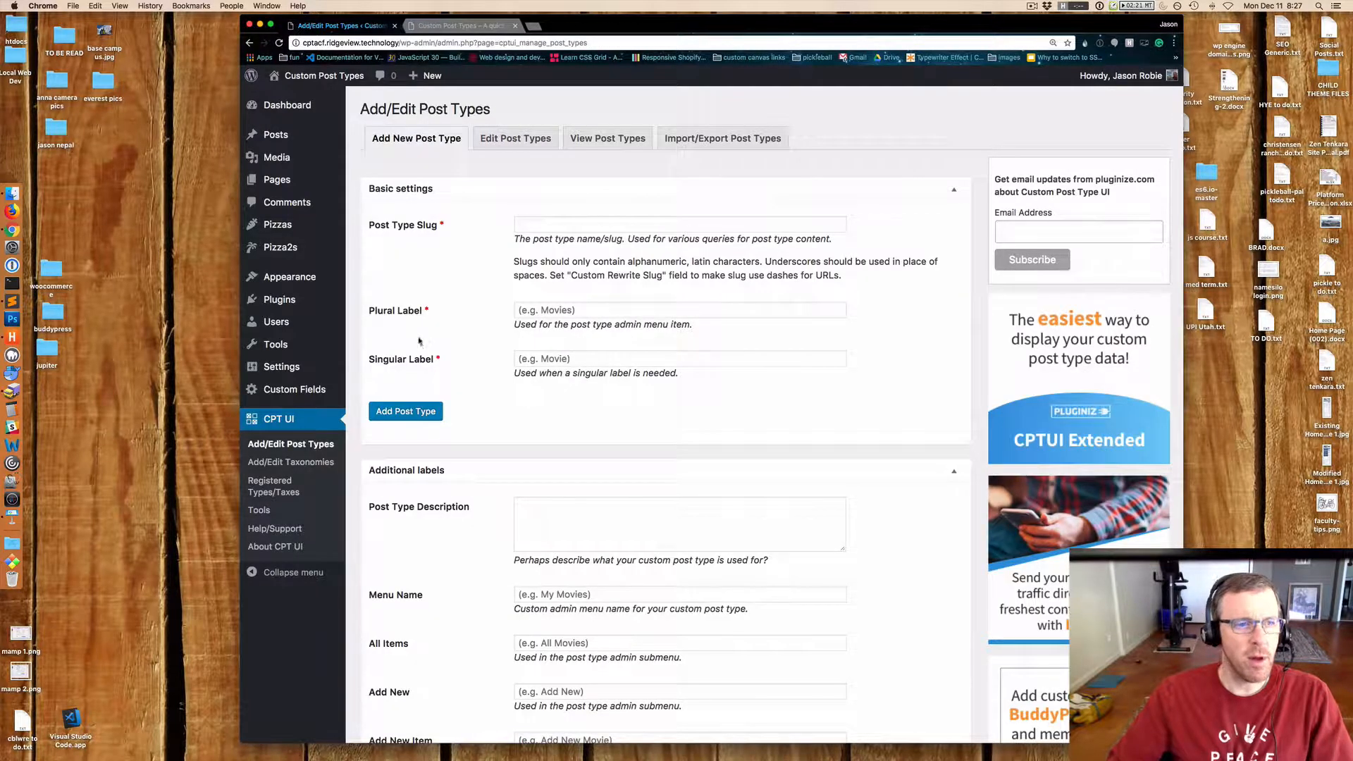
click(529, 222)
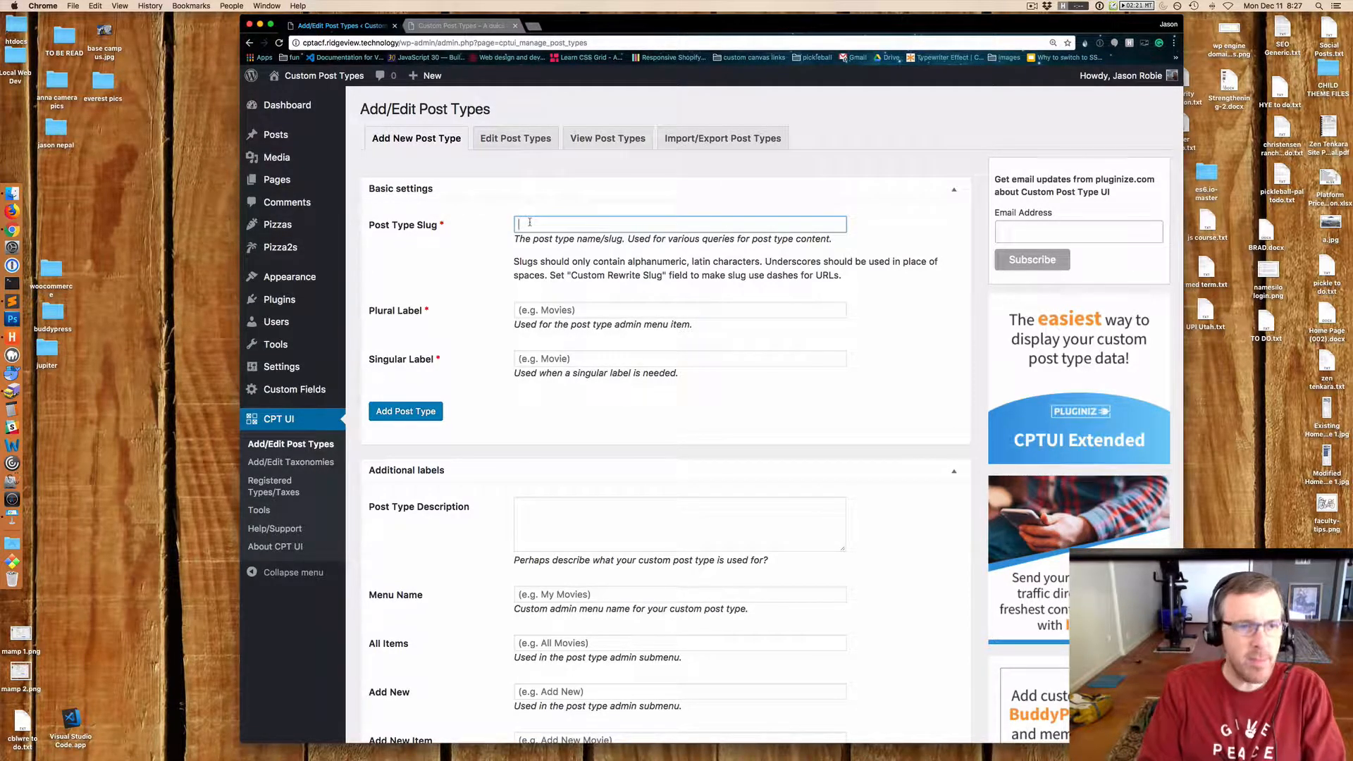
text(hiking_trails_test_)
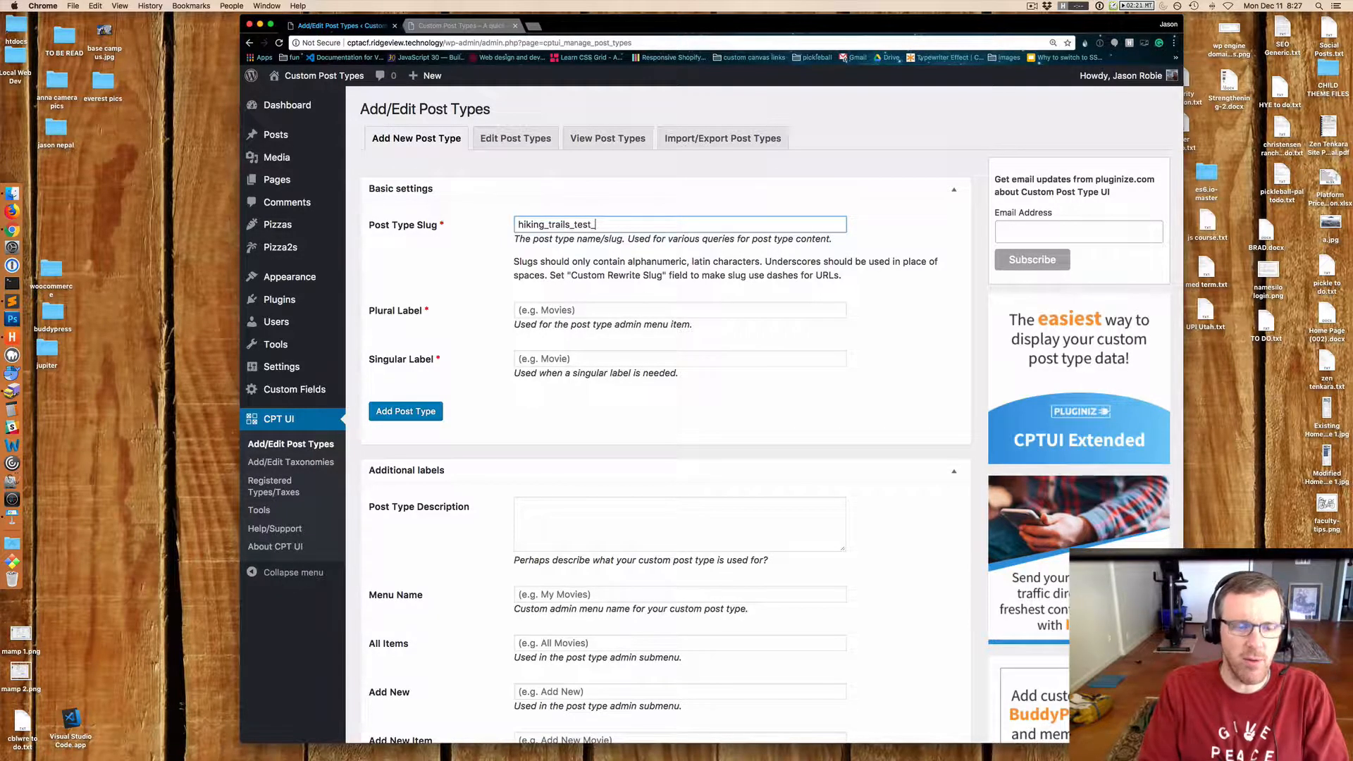
key(BackSpace)
key(BackSpace)
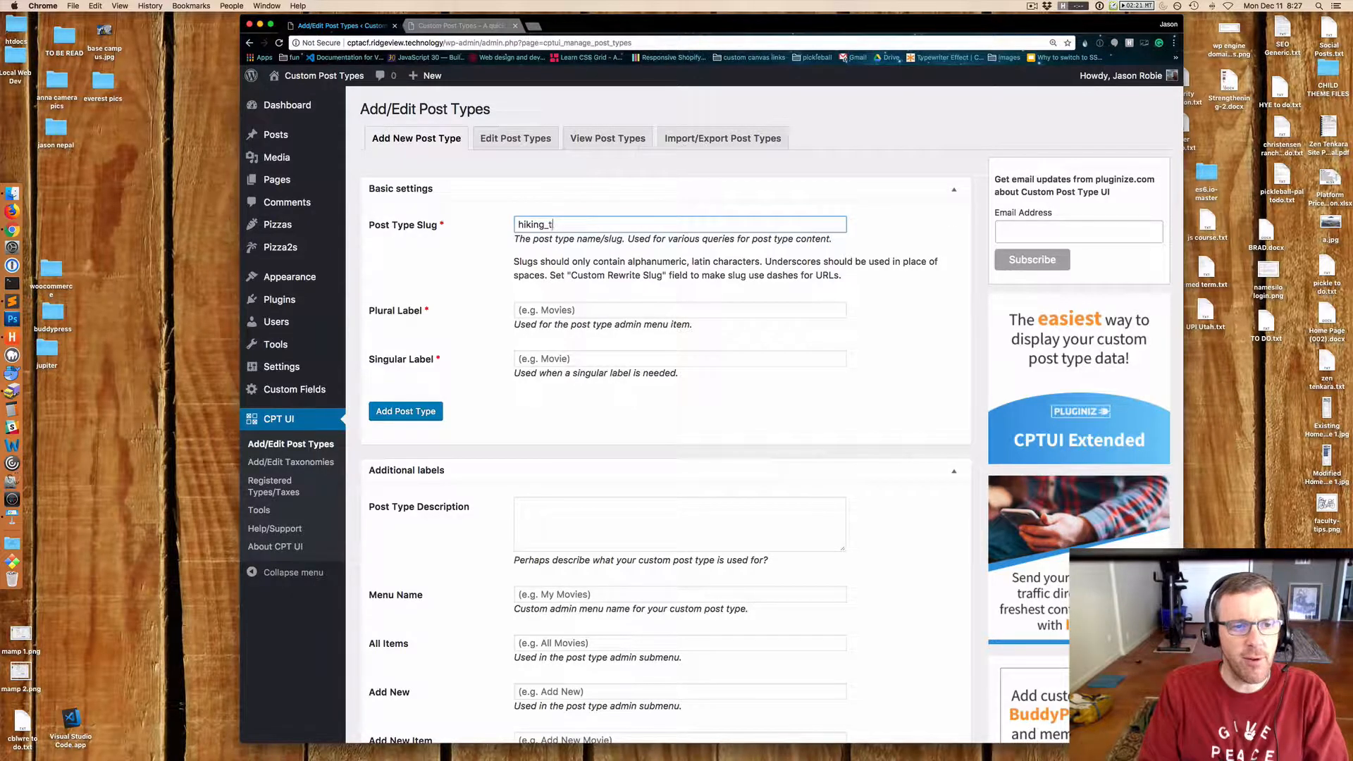
text(rails)
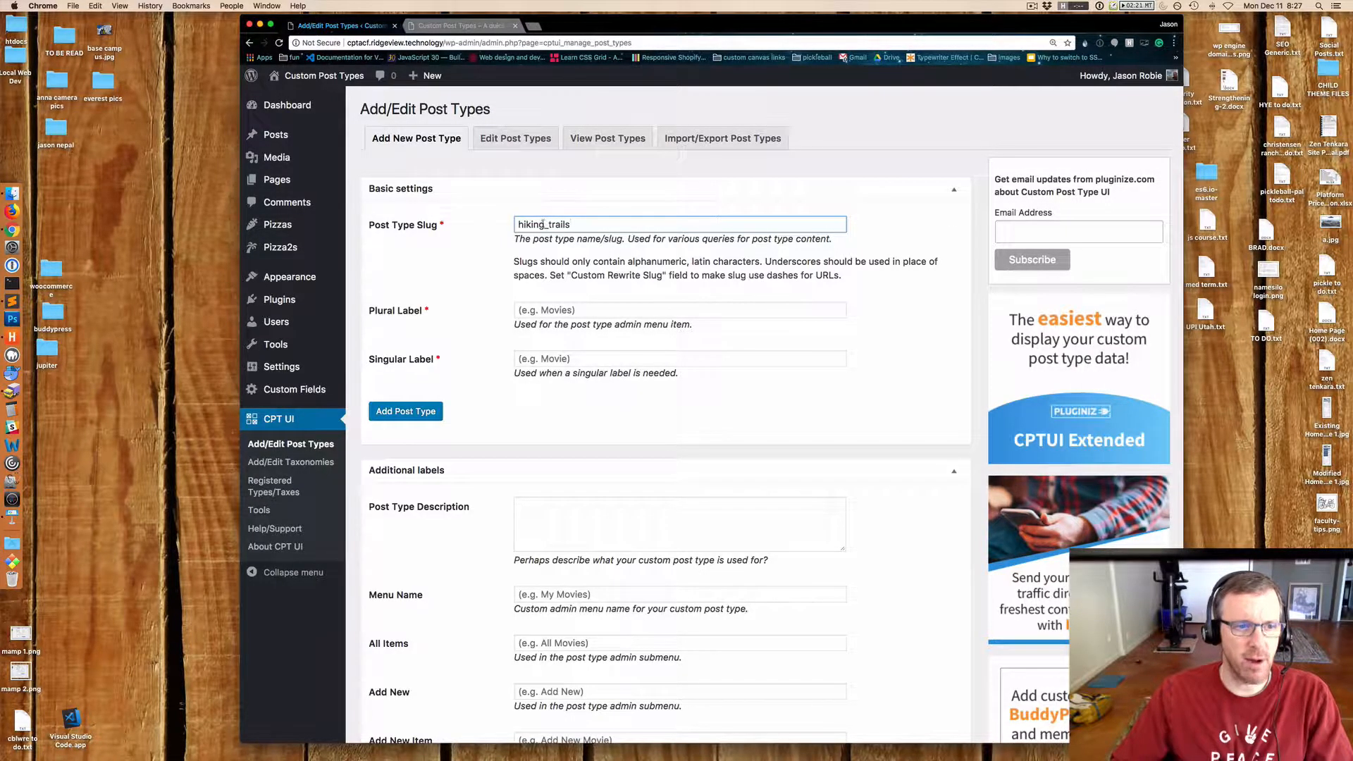
click(537, 310)
click(585, 225)
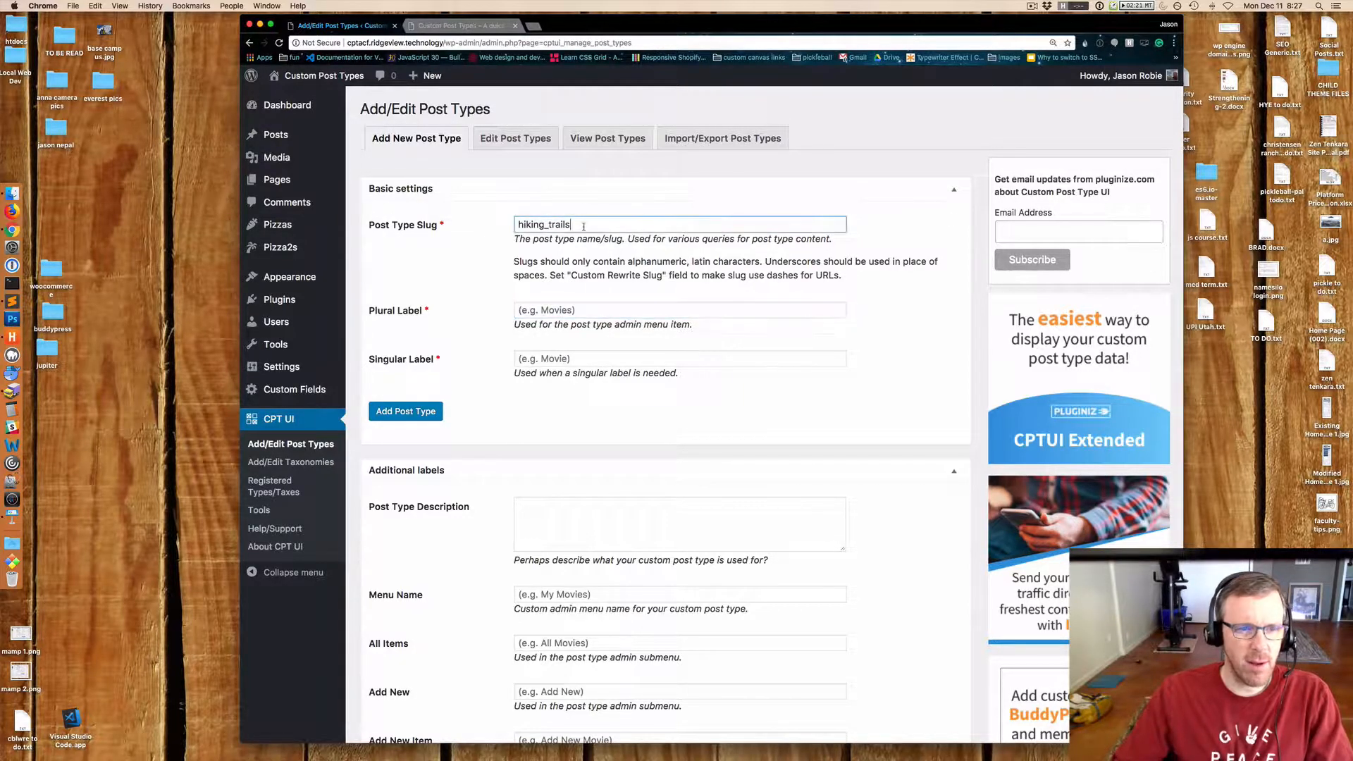
Set the new post type's plural label to Hiking Trails.
click(548, 307)
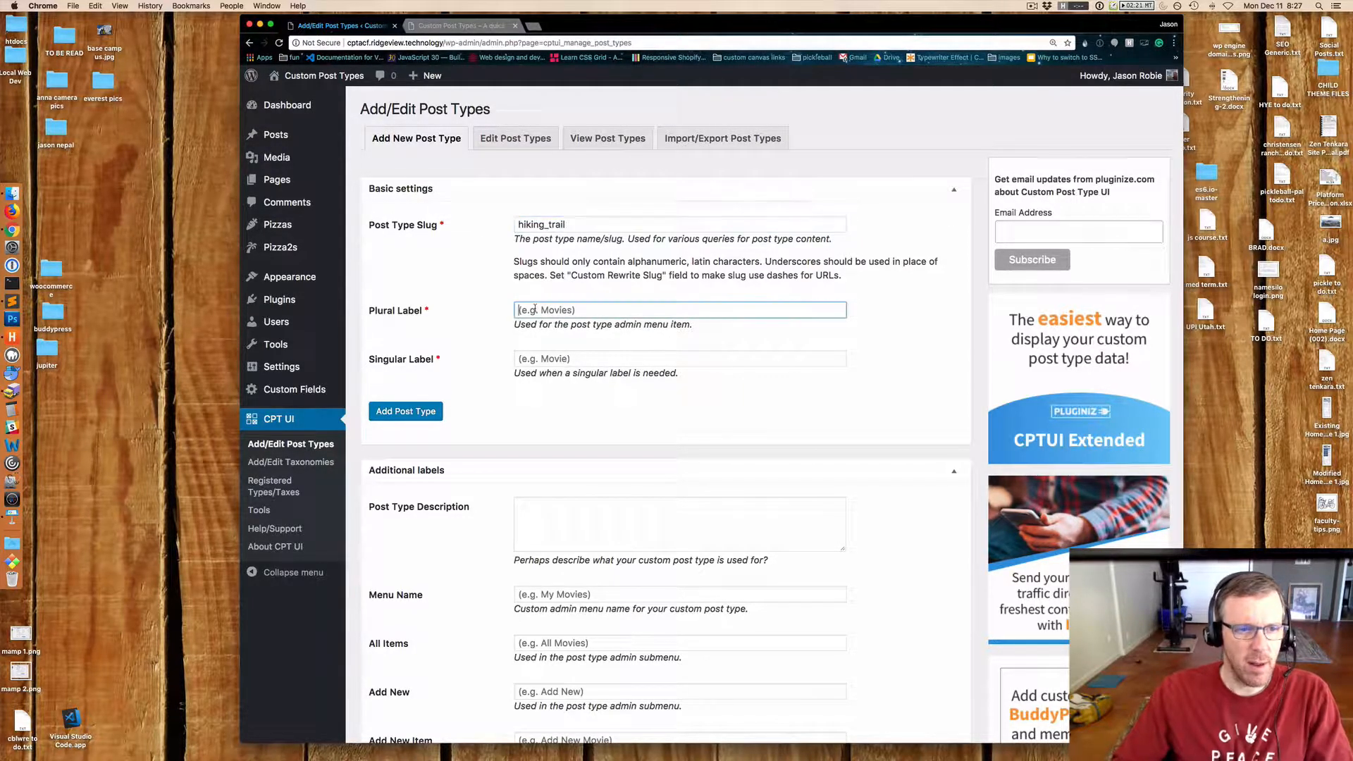
text(Hiking)
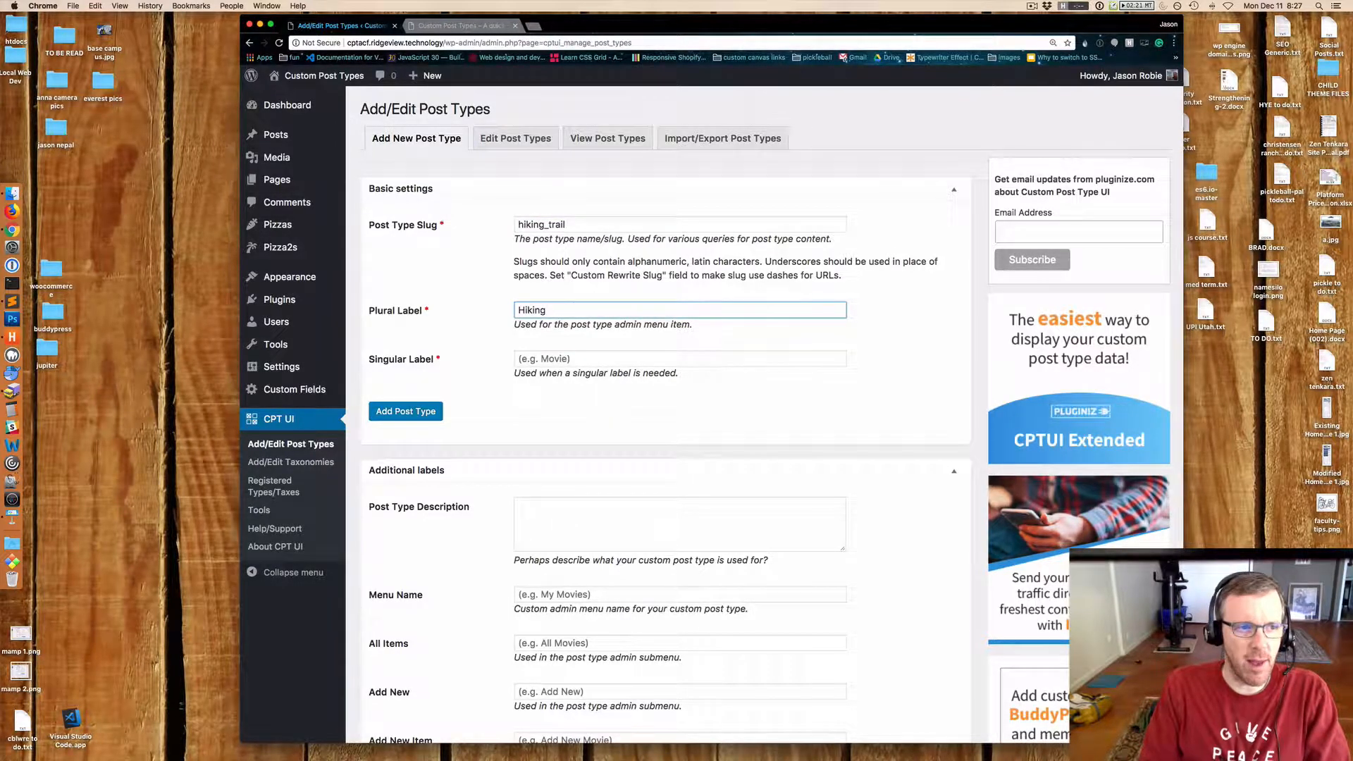
mouse_move(281, 227)
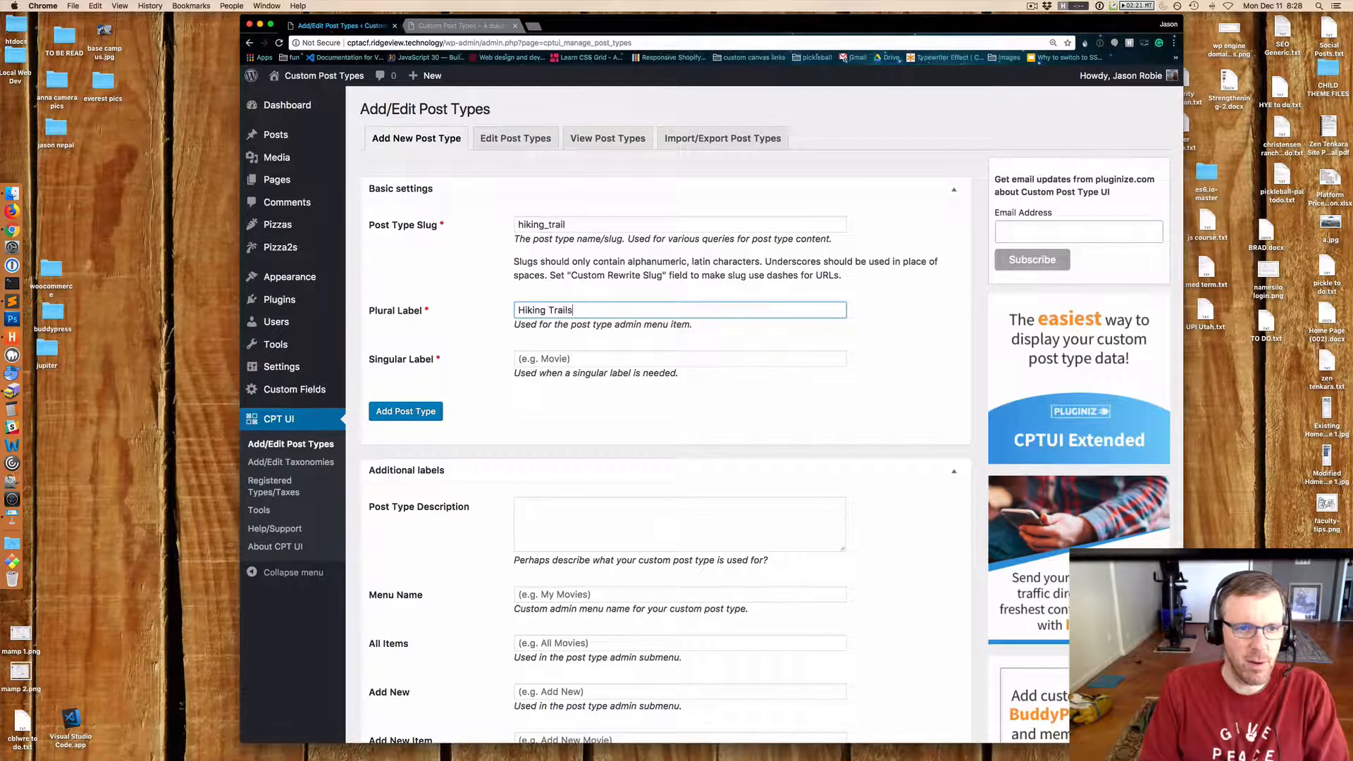
Set the singular label to Hiking Trail and add the new post type.
key(Tab)
text(Hikki)
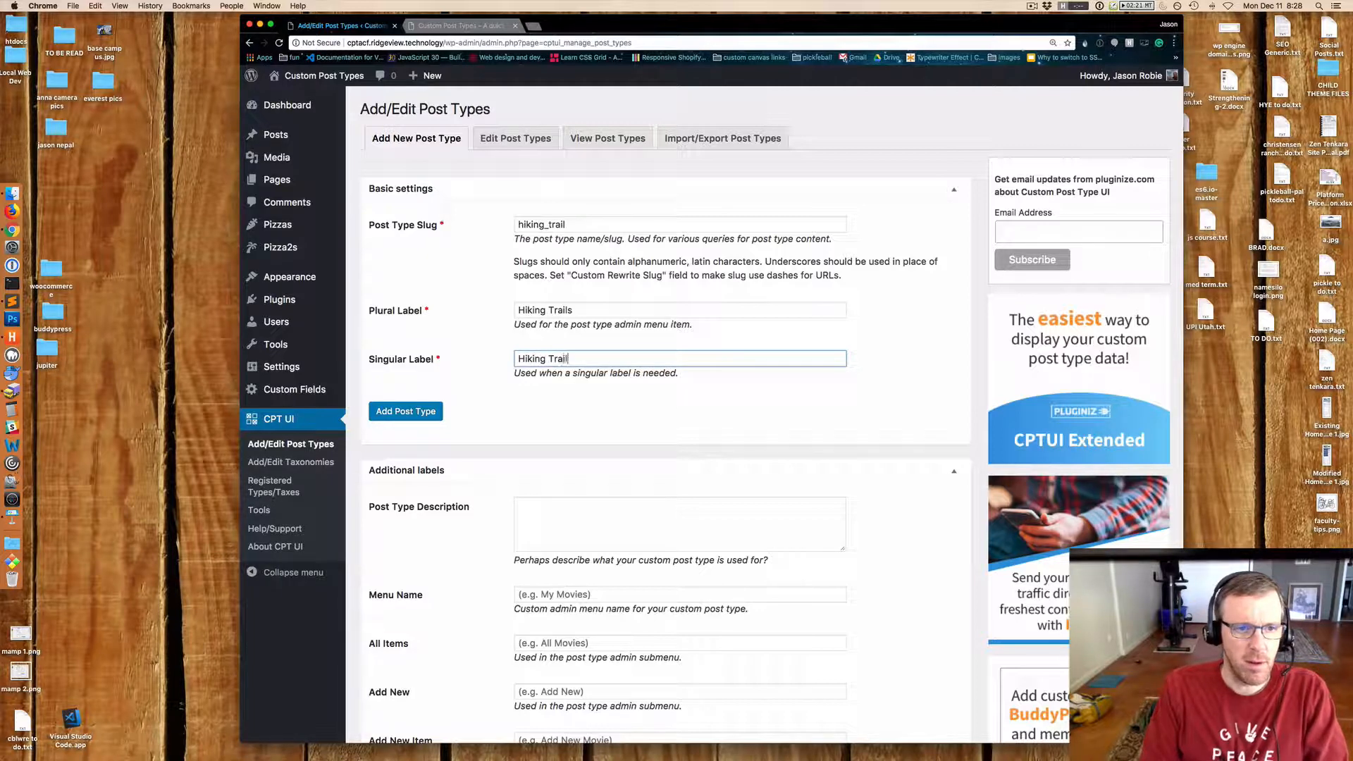
click(402, 416)
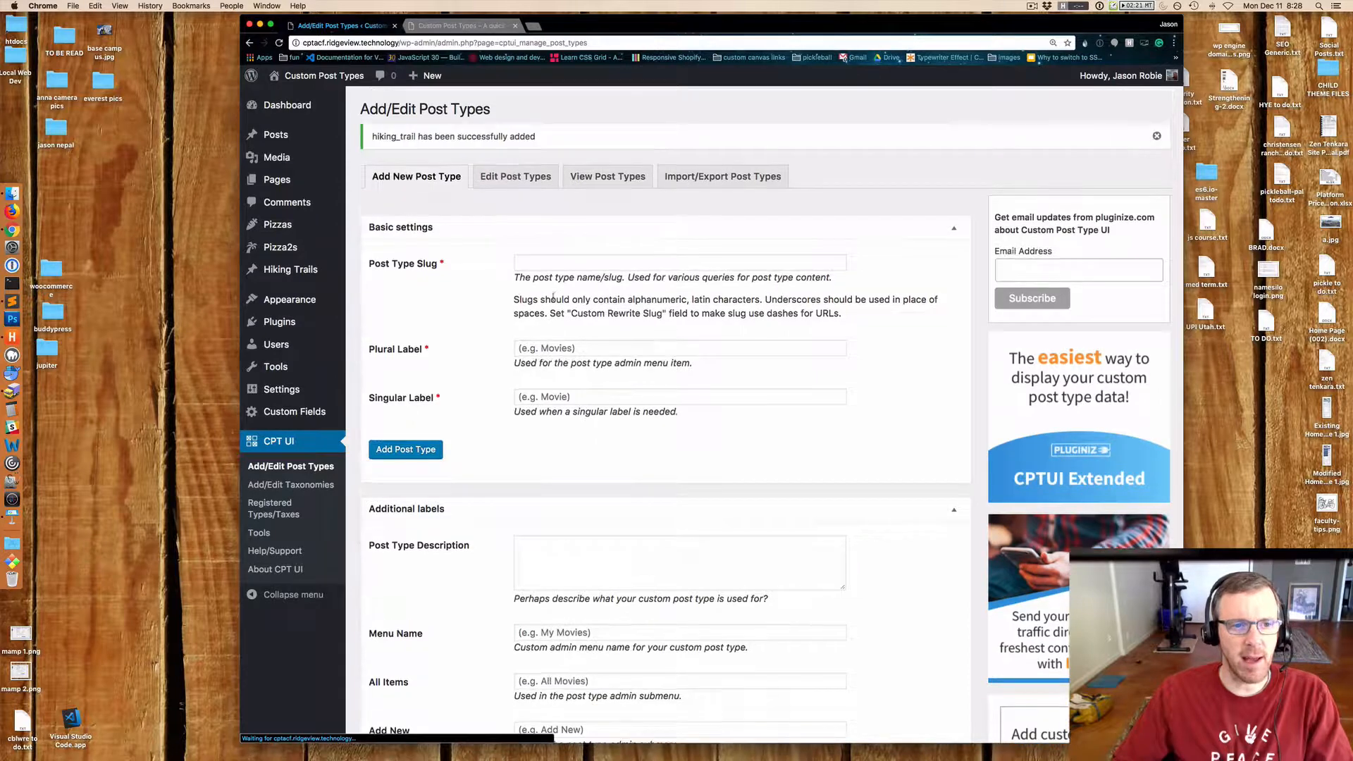
Open the Hiking Trails post type for editing.
click(513, 178)
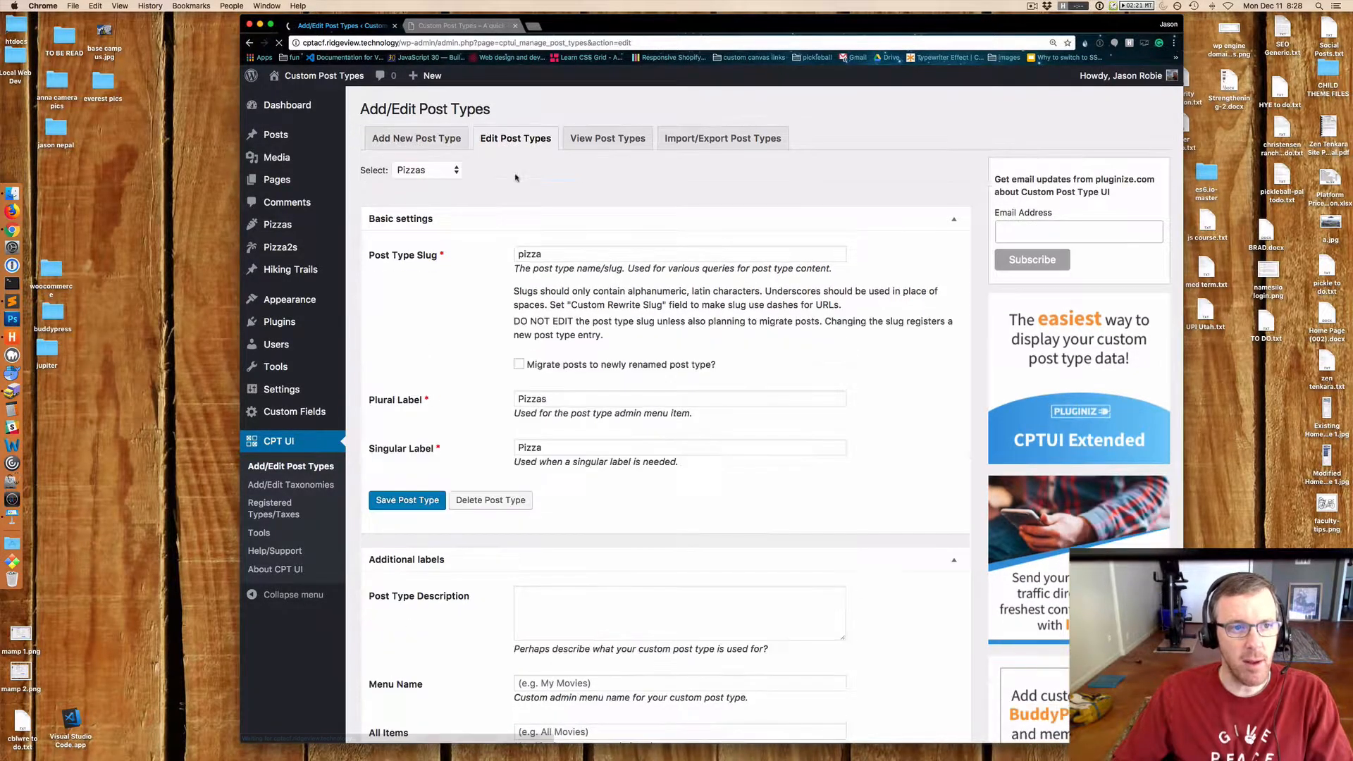
click(428, 171)
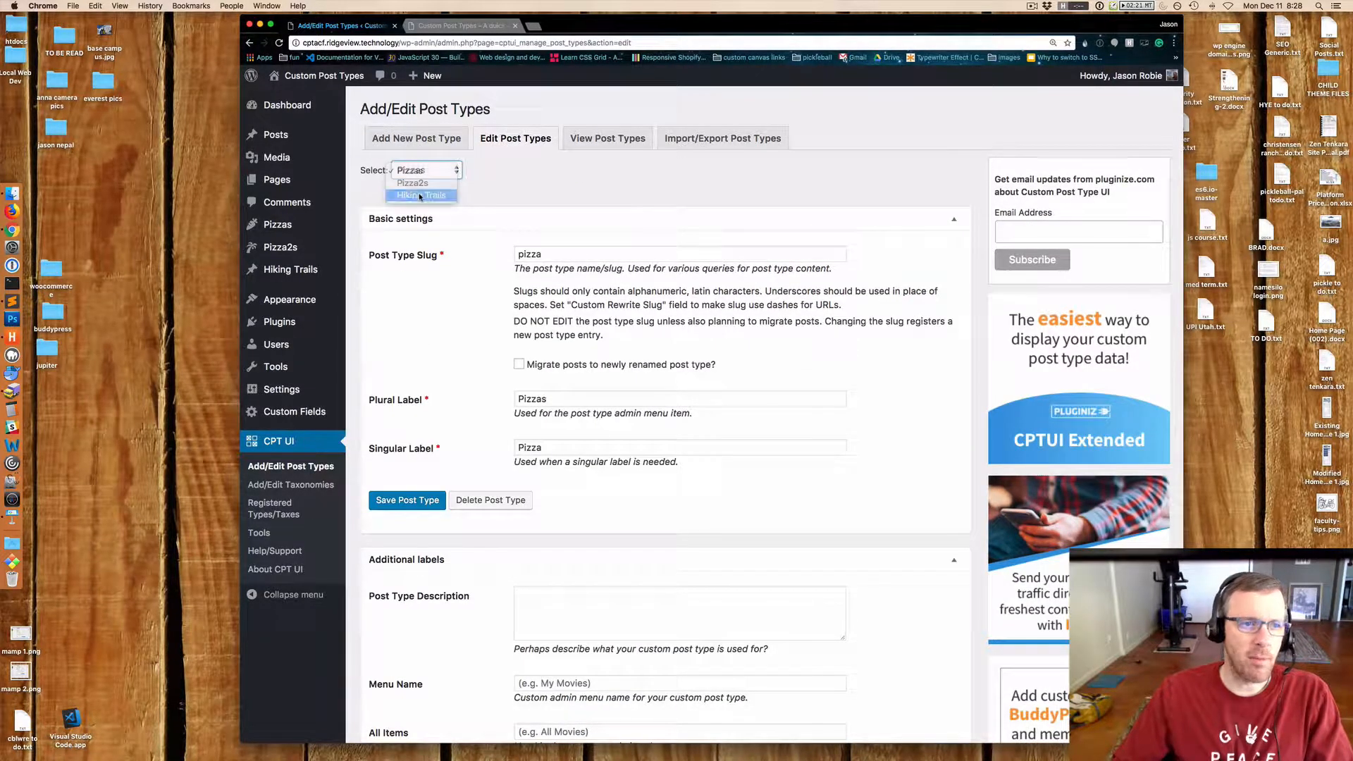
click(420, 196)
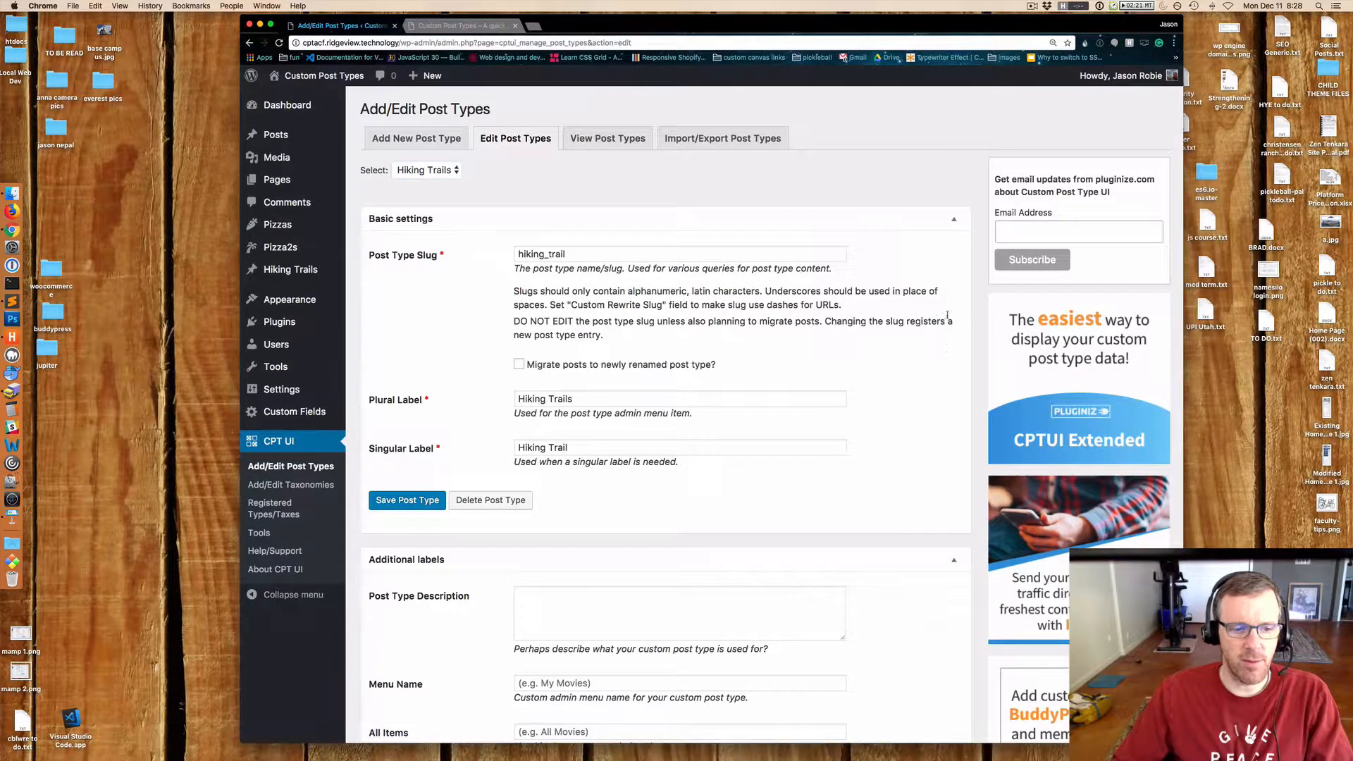
Set the Hiking Trails Add New label to Add New Hiking Trail and save the post type.
scroll(910, 317, down, 5)
scroll(948, 318, down, 1)
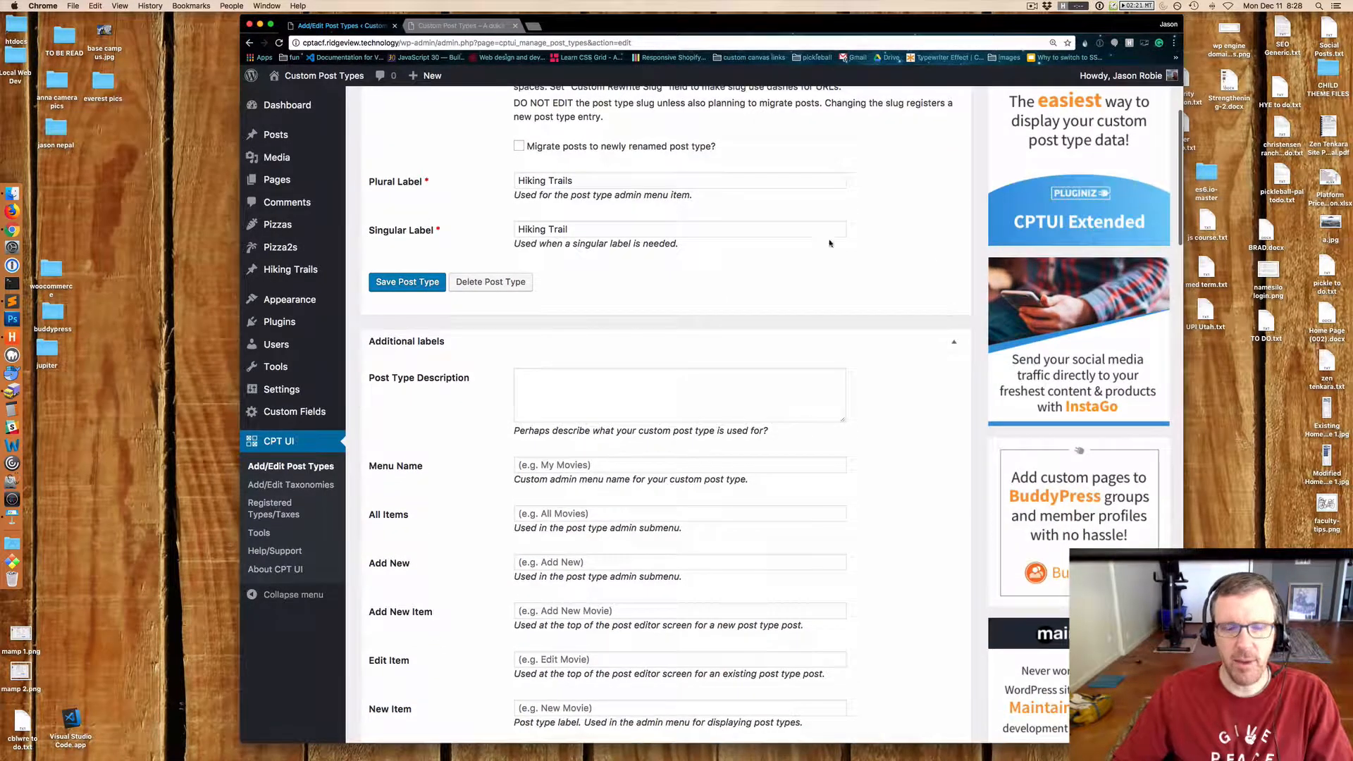
scroll(877, 248, down, 3)
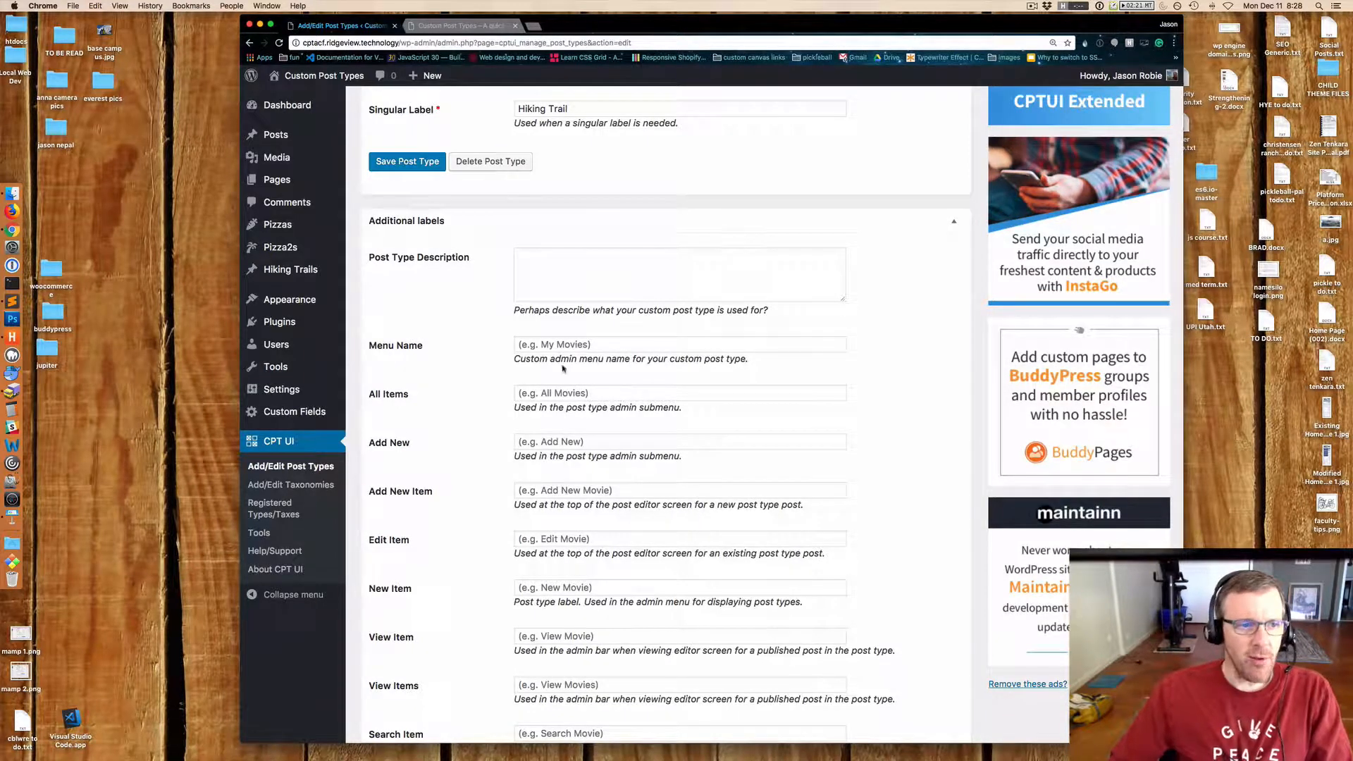
scroll(563, 367, down, 4)
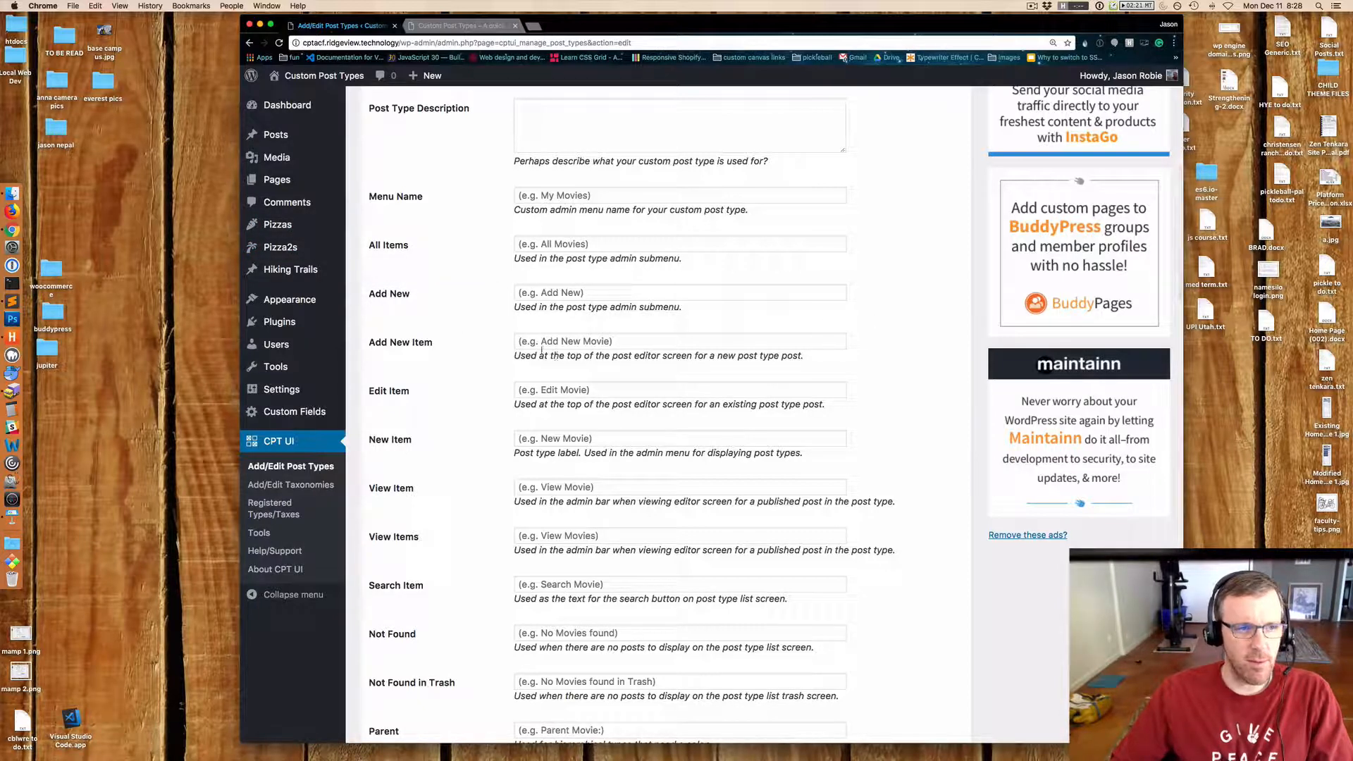
mouse_move(308, 252)
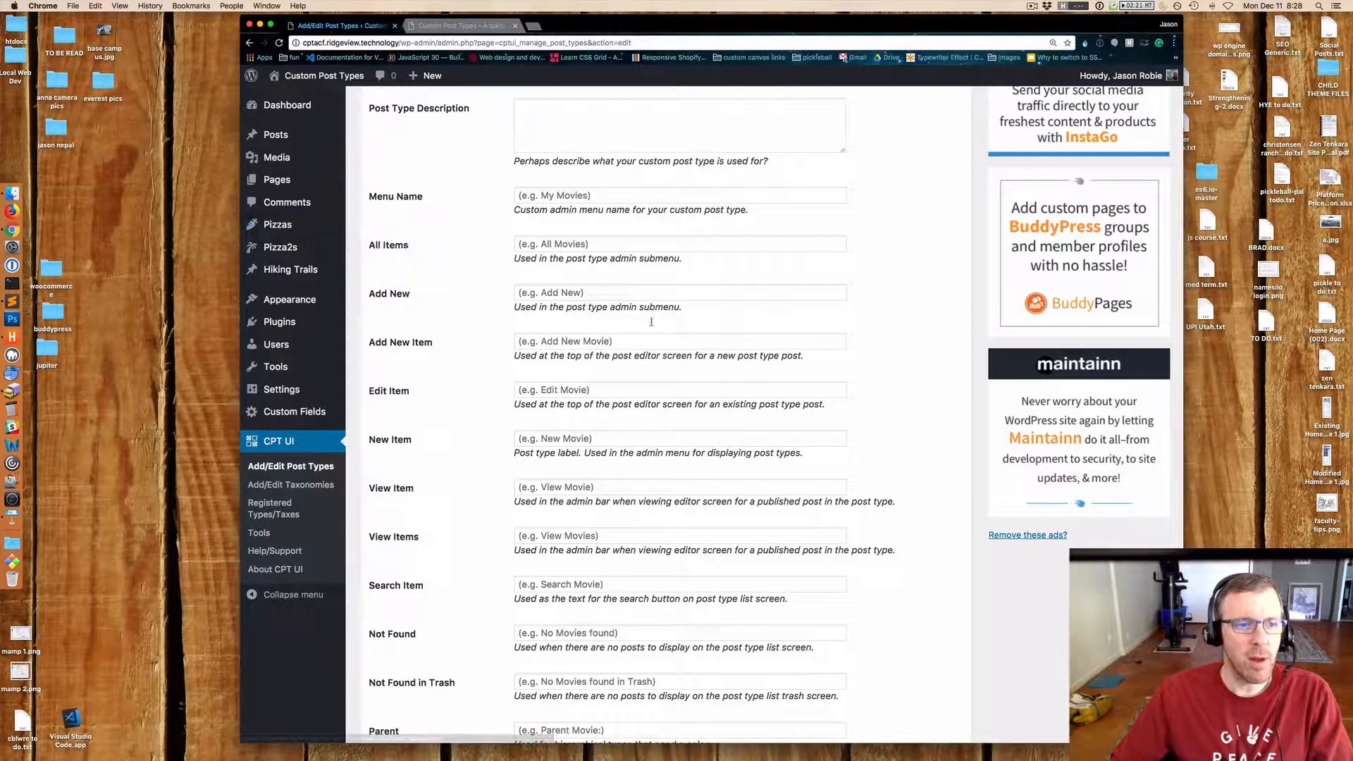
click(547, 292)
text(Add New)
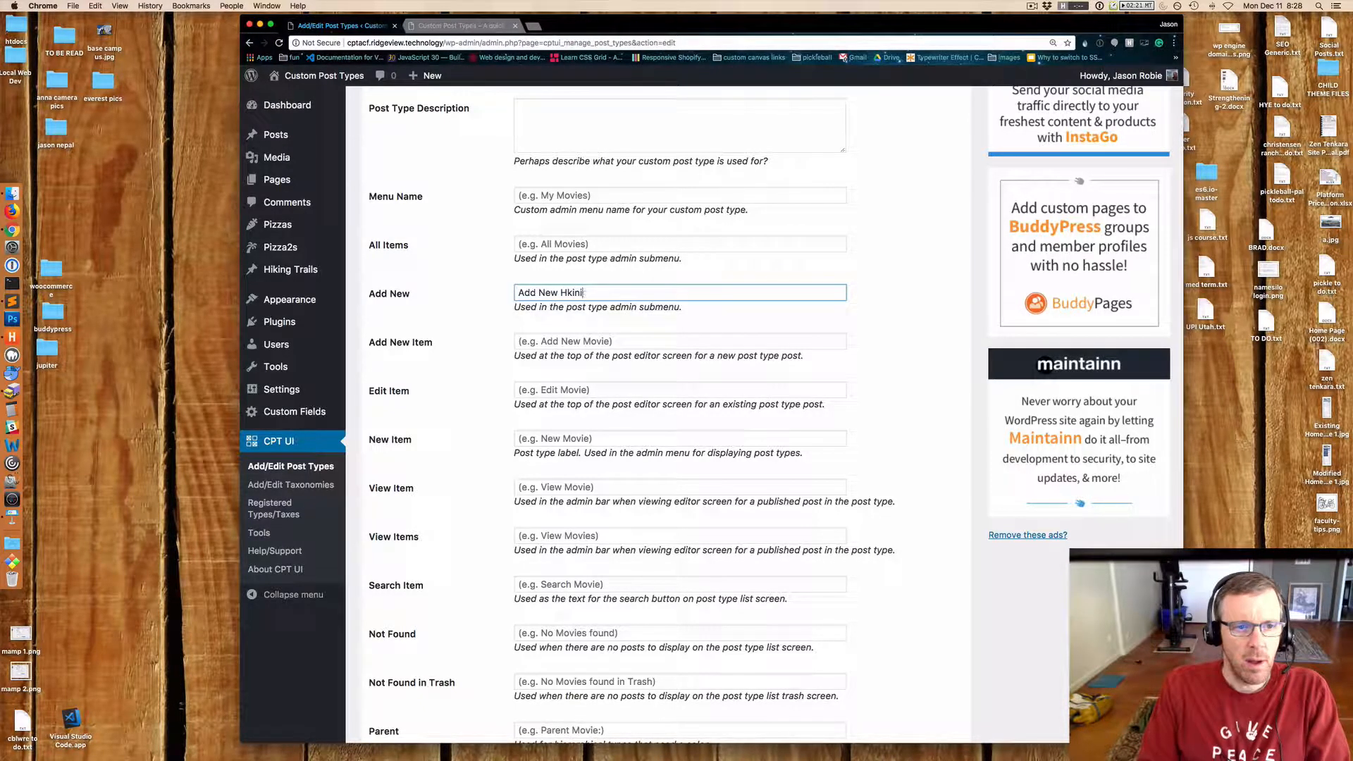
text( Hiking Trail)
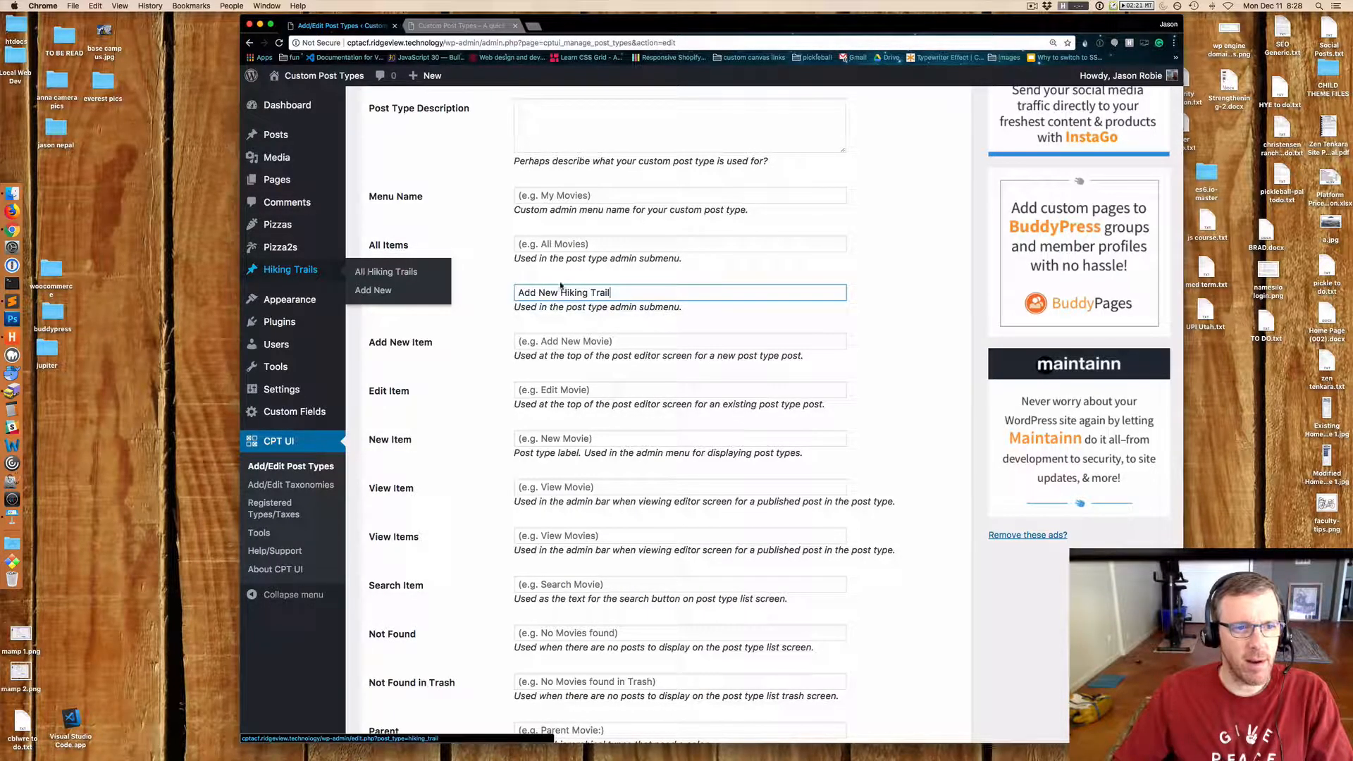
scroll(493, 682, down, 20)
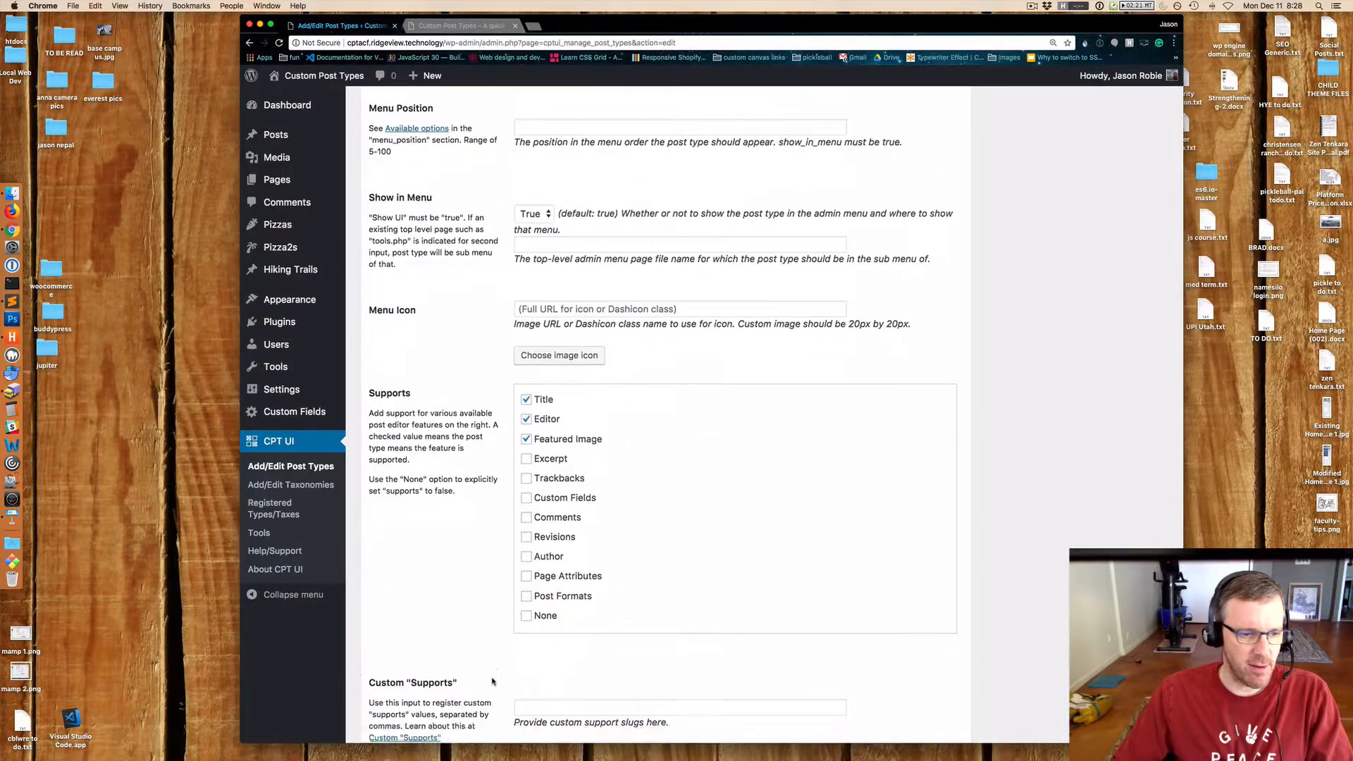
scroll(494, 682, down, 4)
click(399, 682)
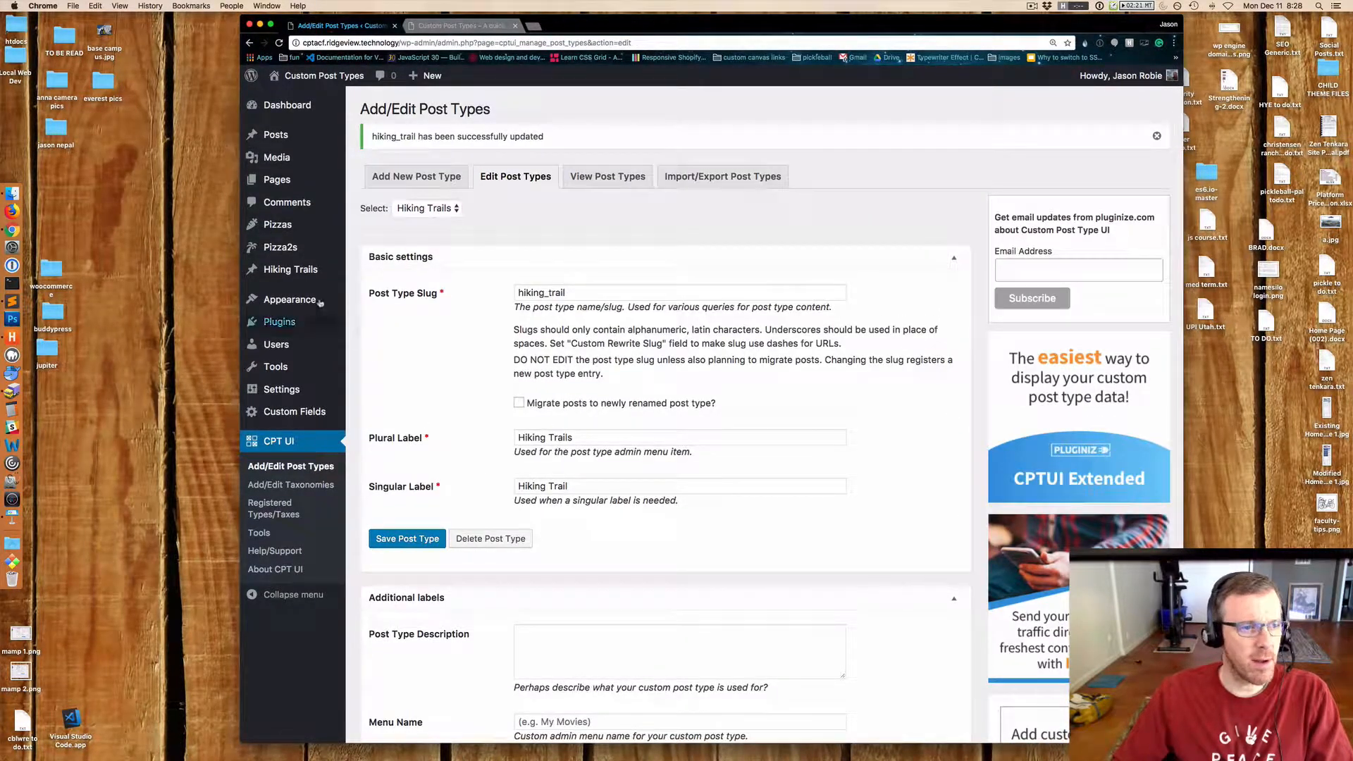
Review the Hiking Trails post type's additional label fields.
mouse_move(297, 275)
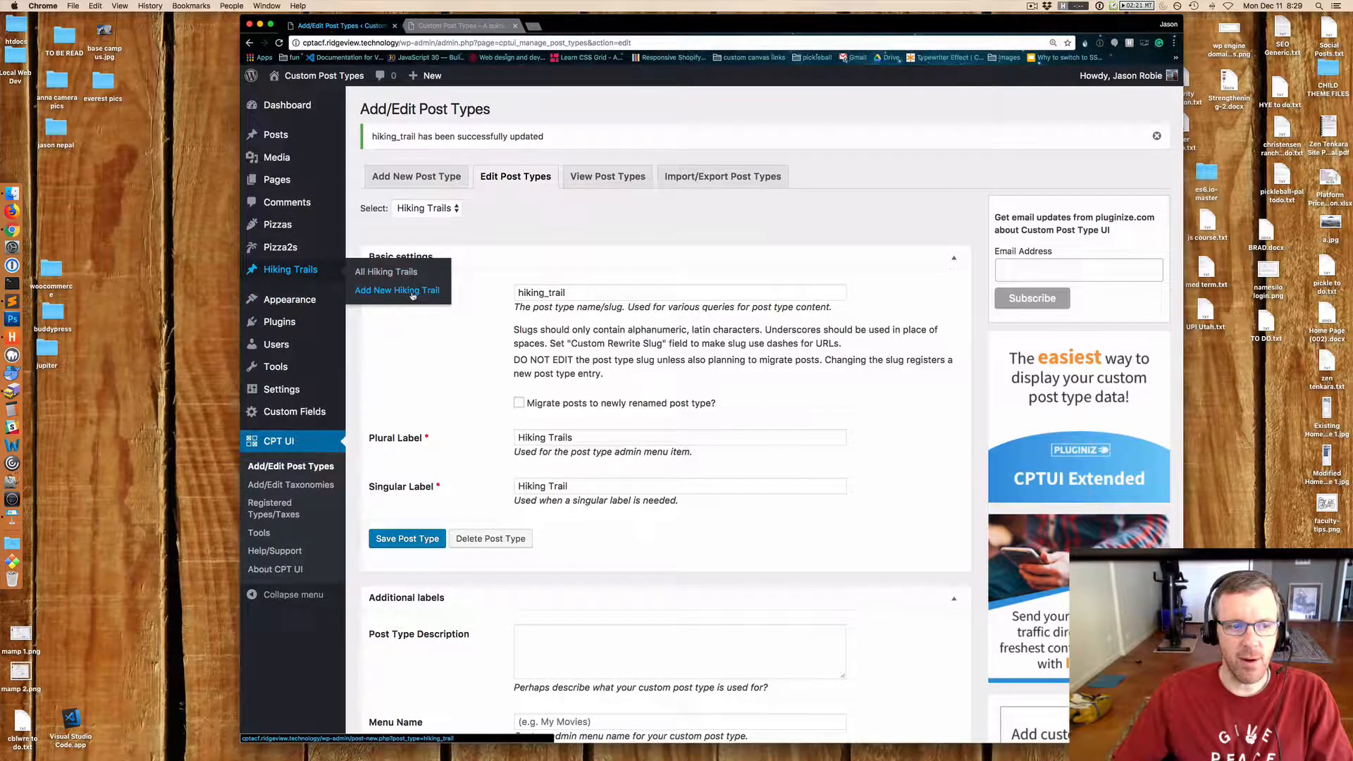
scroll(860, 432, down, 6)
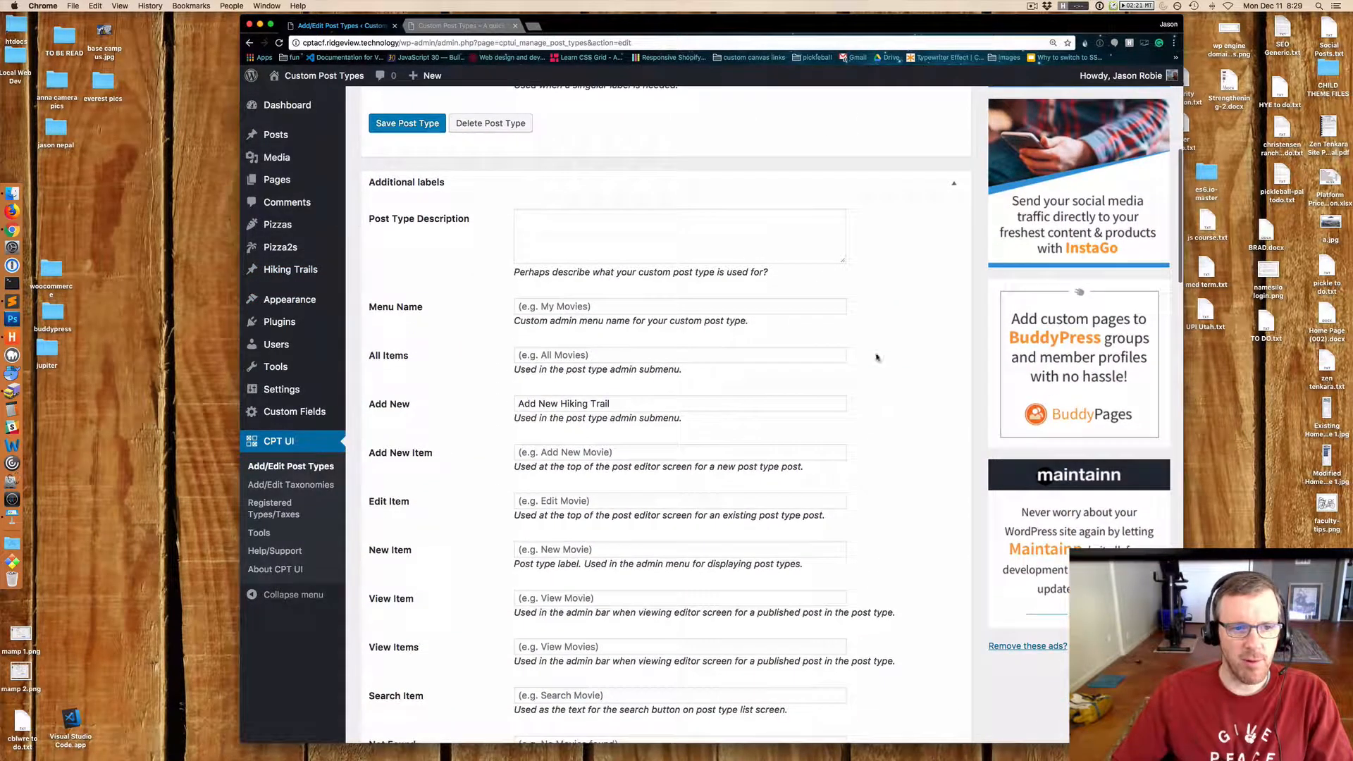
scroll(828, 486, down, 4)
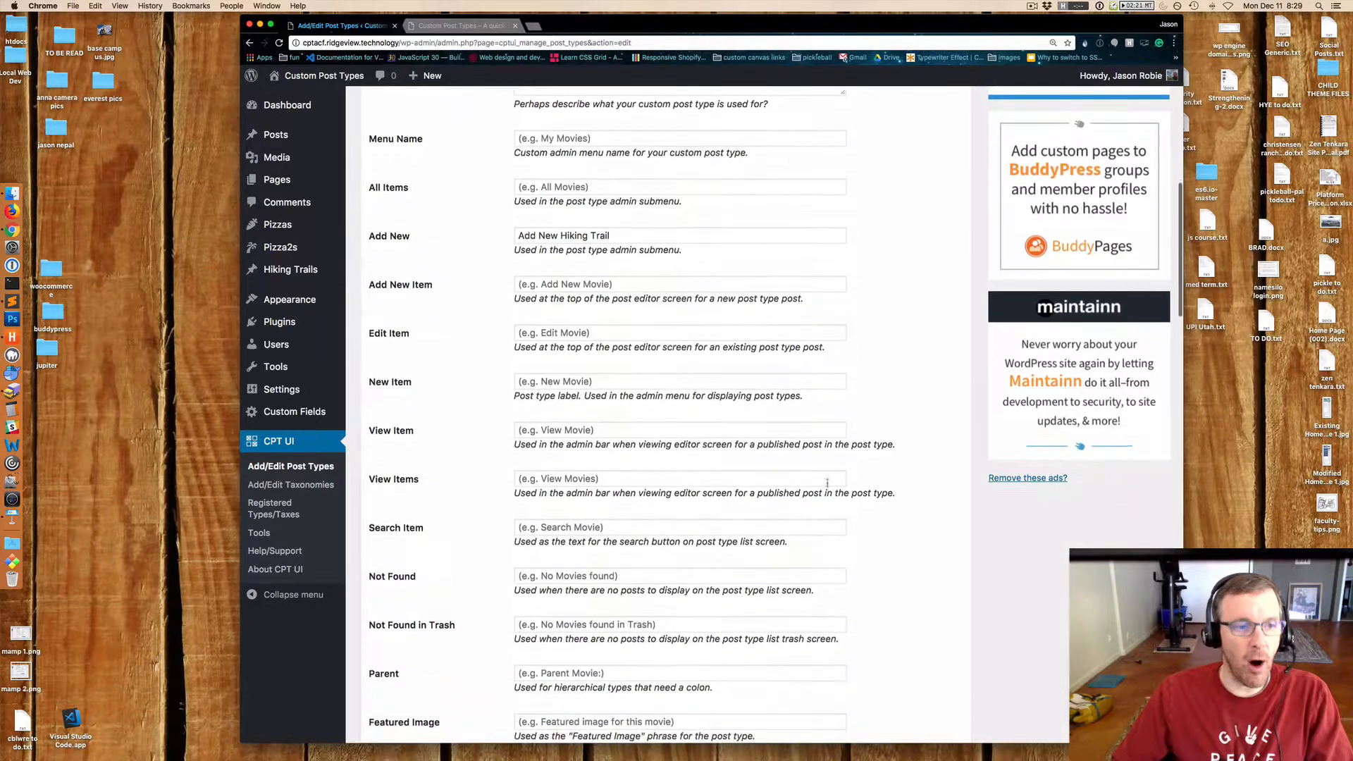
scroll(822, 486, down, 6)
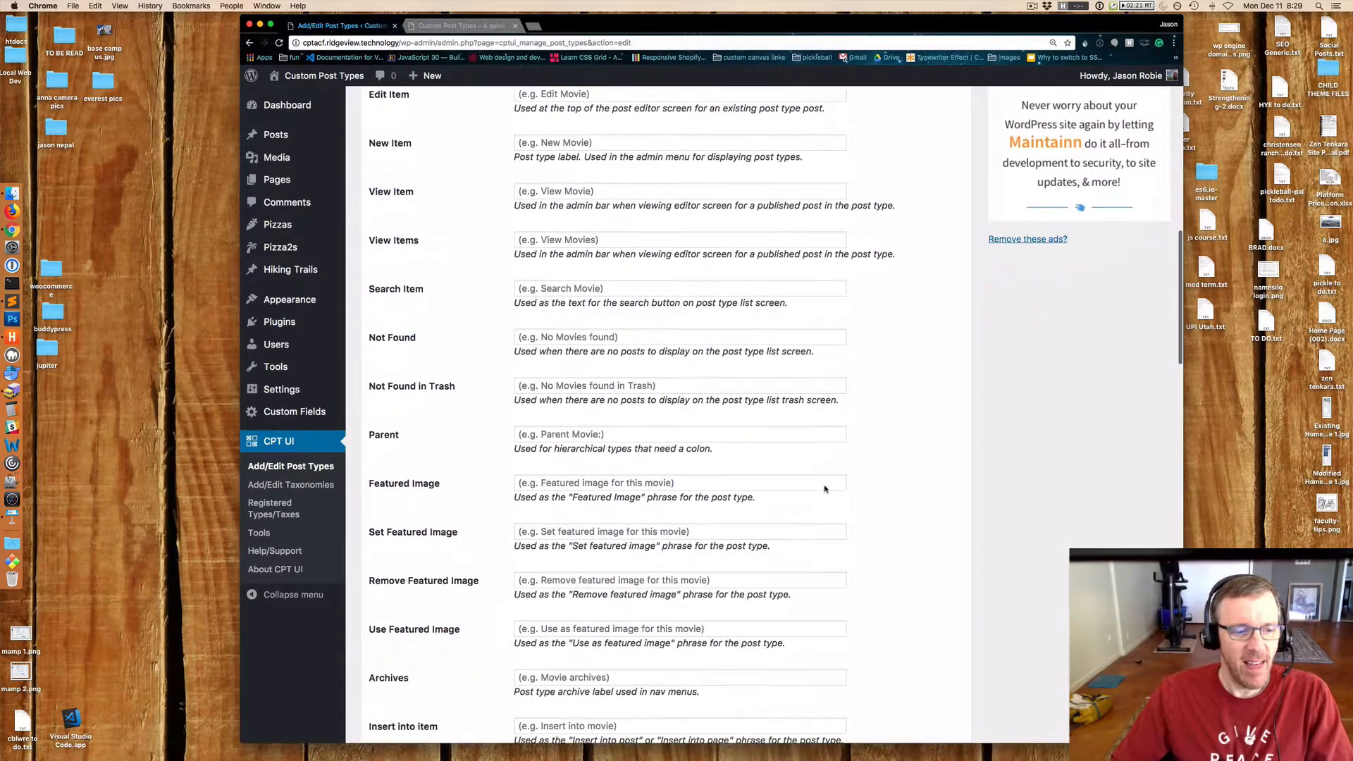
scroll(825, 489, up, 15)
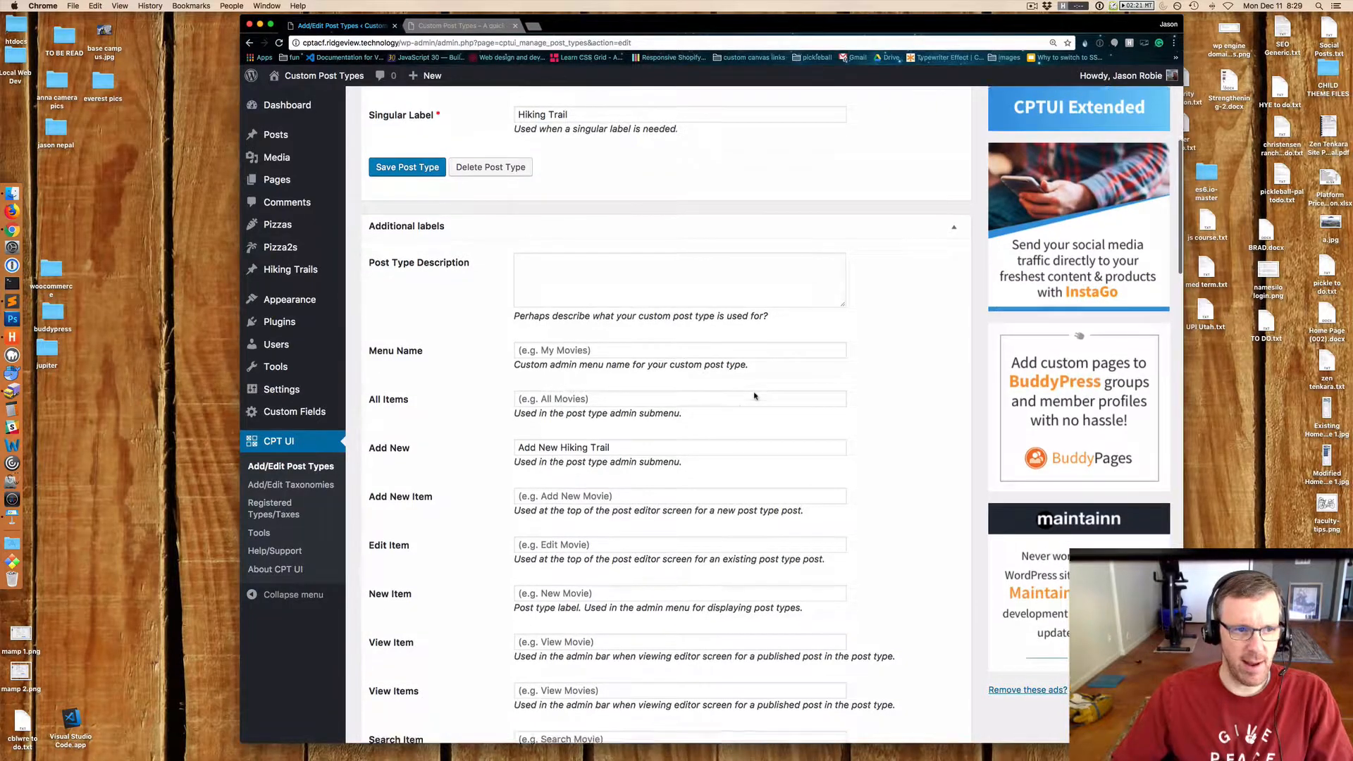
scroll(755, 393, down, 13)
scroll(754, 393, up, 15)
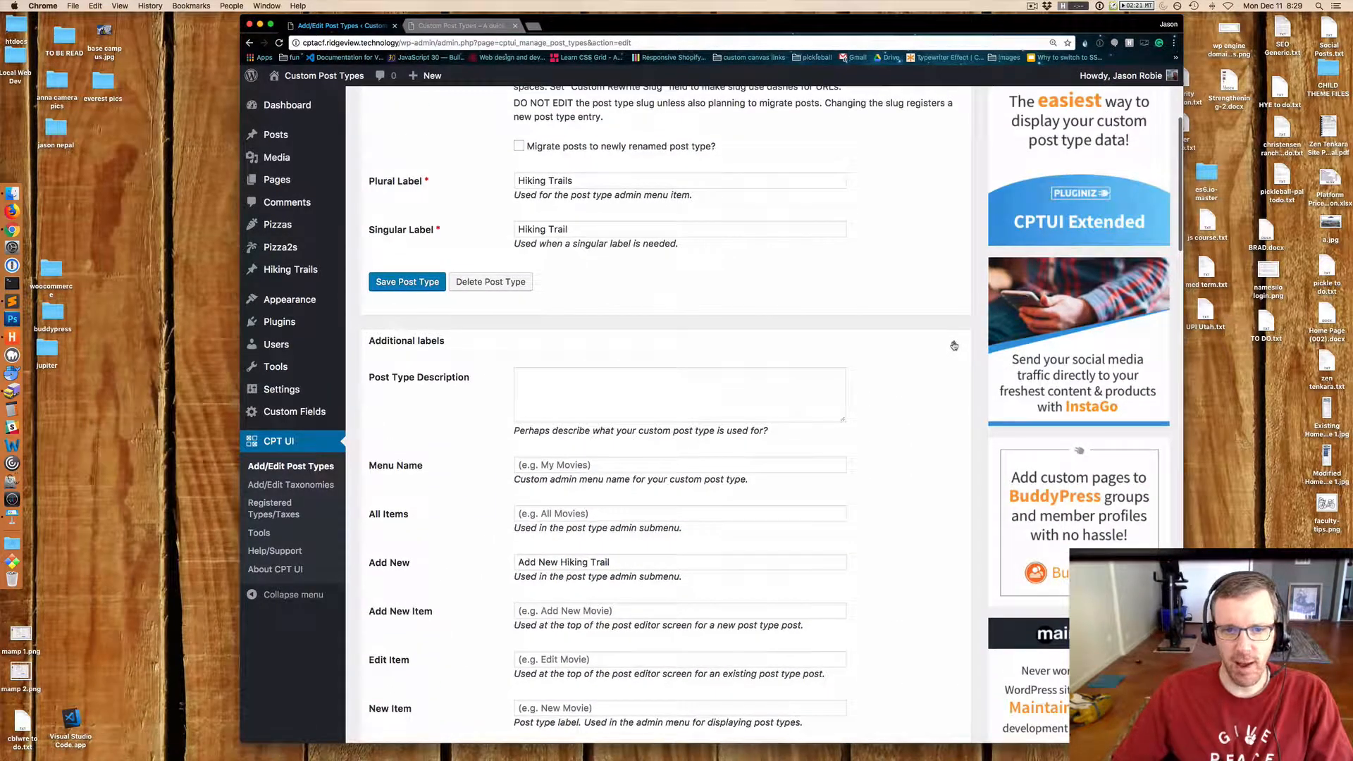
Collapse the Additional labels section and review the post type's Settings options.
click(954, 344)
scroll(991, 450, down, 10)
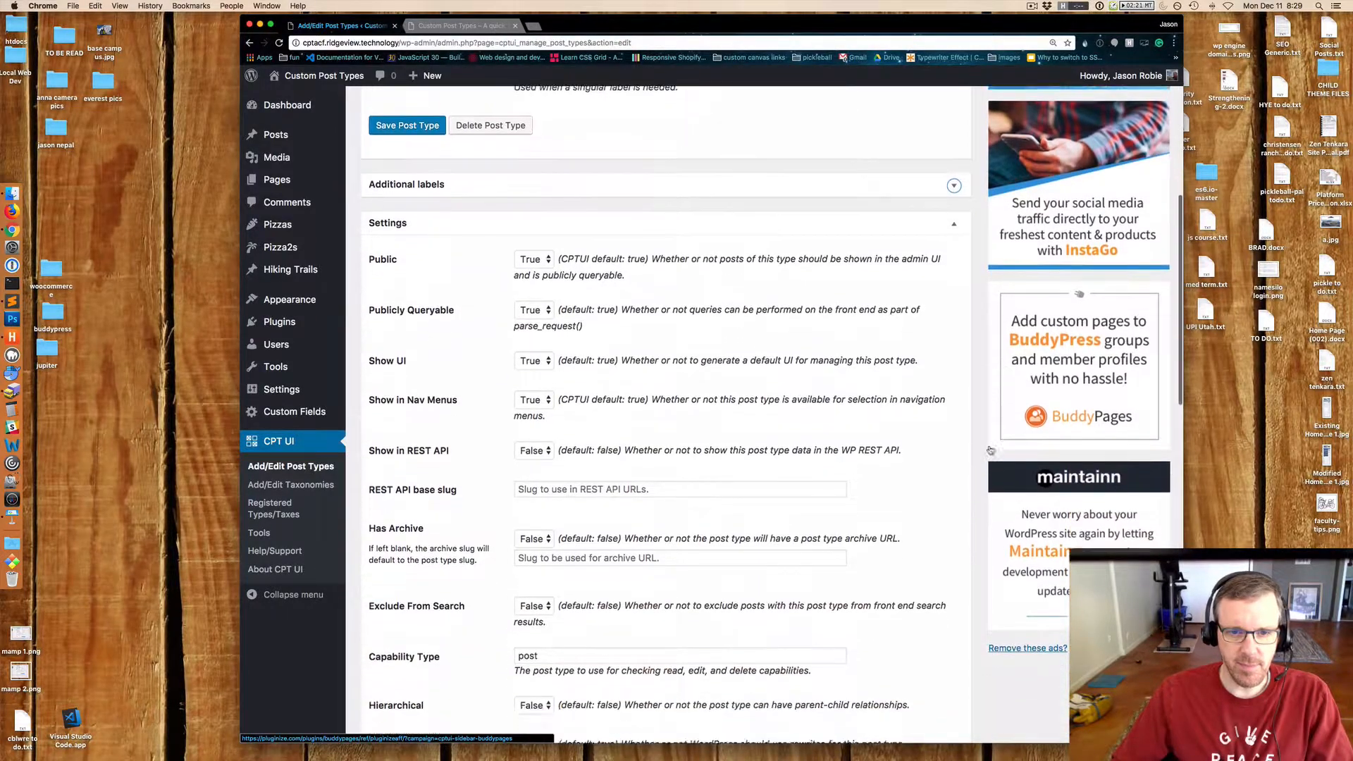
scroll(991, 449, down, 10)
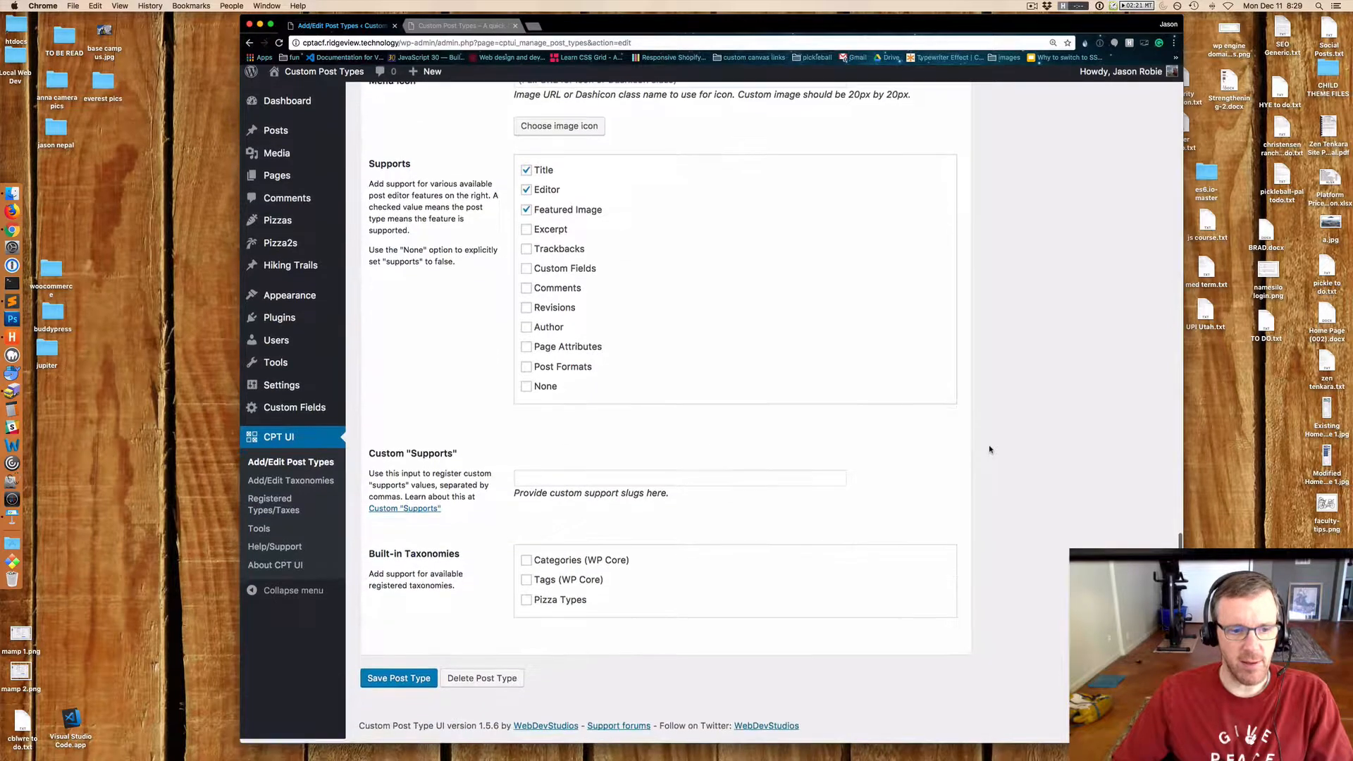
scroll(990, 449, up, 15)
scroll(991, 449, up, 5)
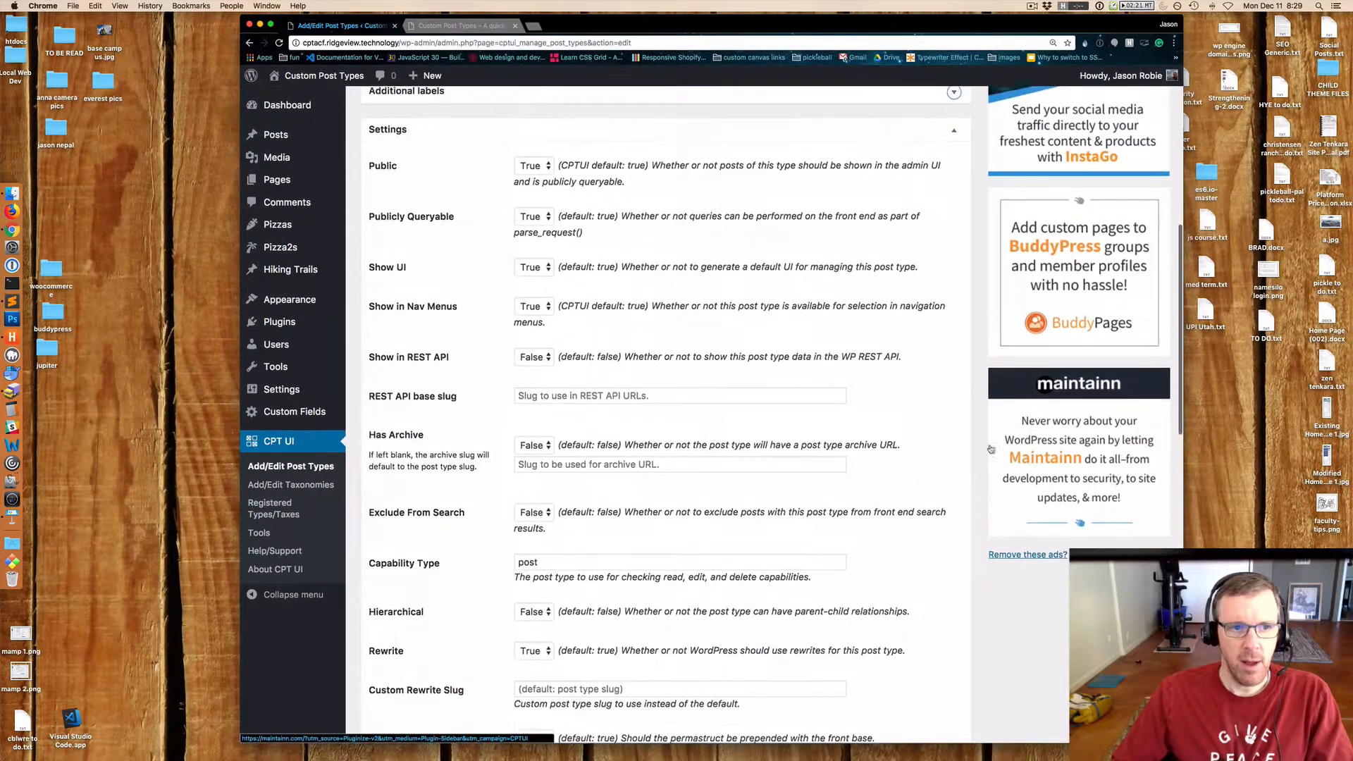
scroll(991, 450, down, 1)
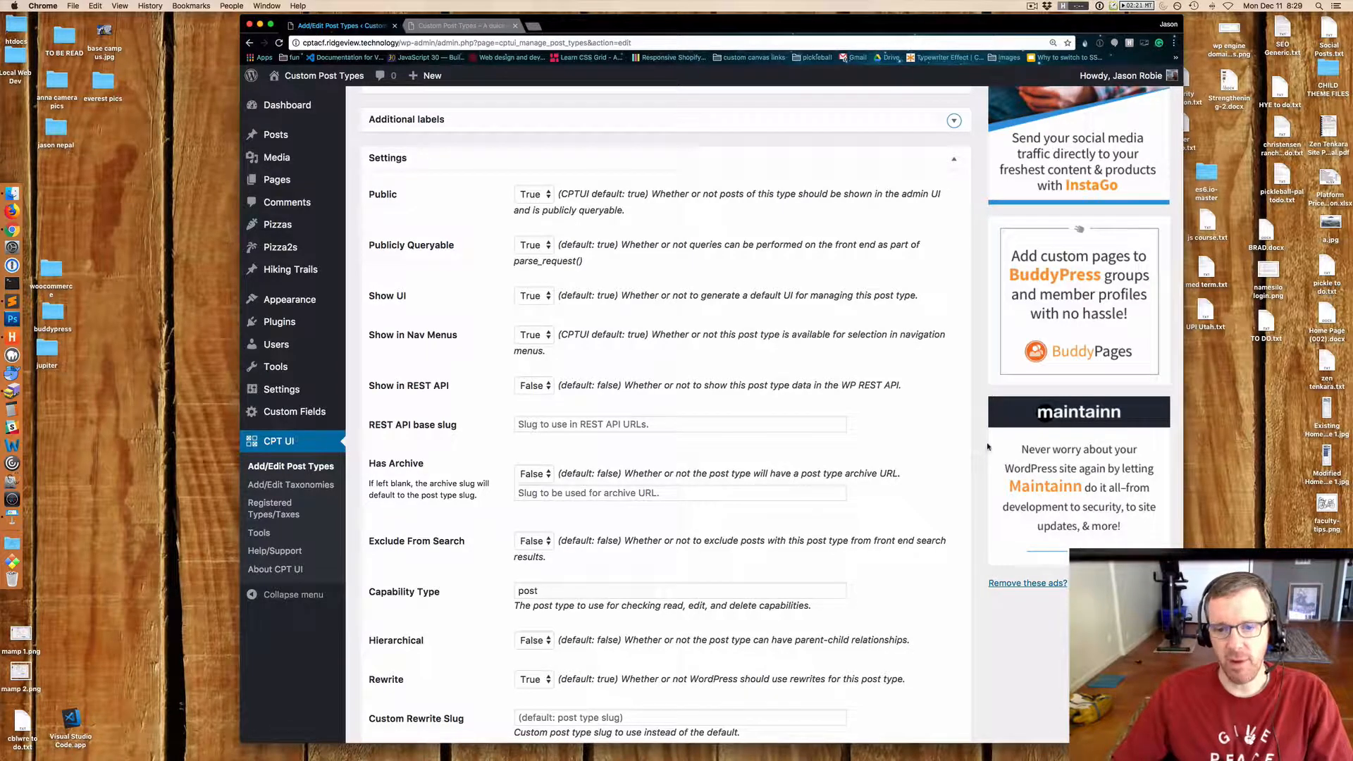
scroll(988, 447, up, 10)
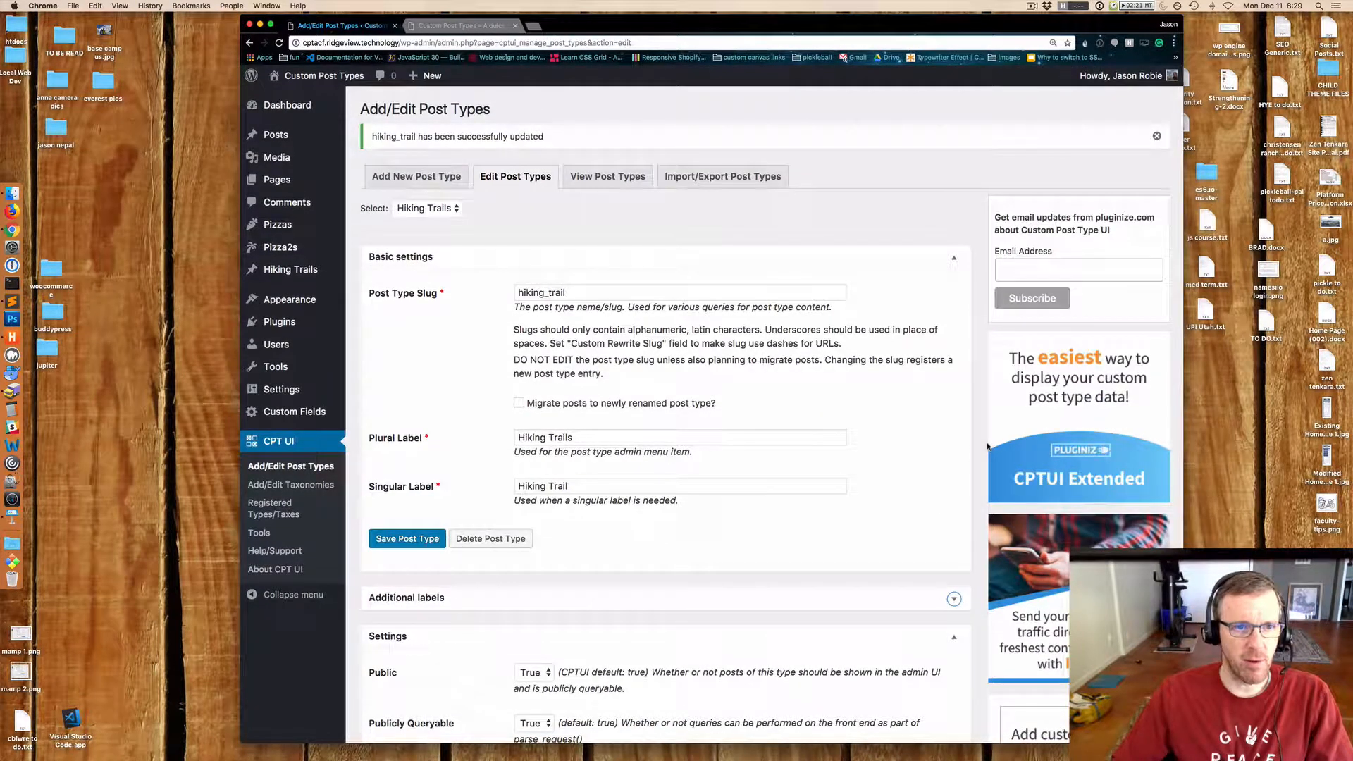
scroll(987, 447, down, 10)
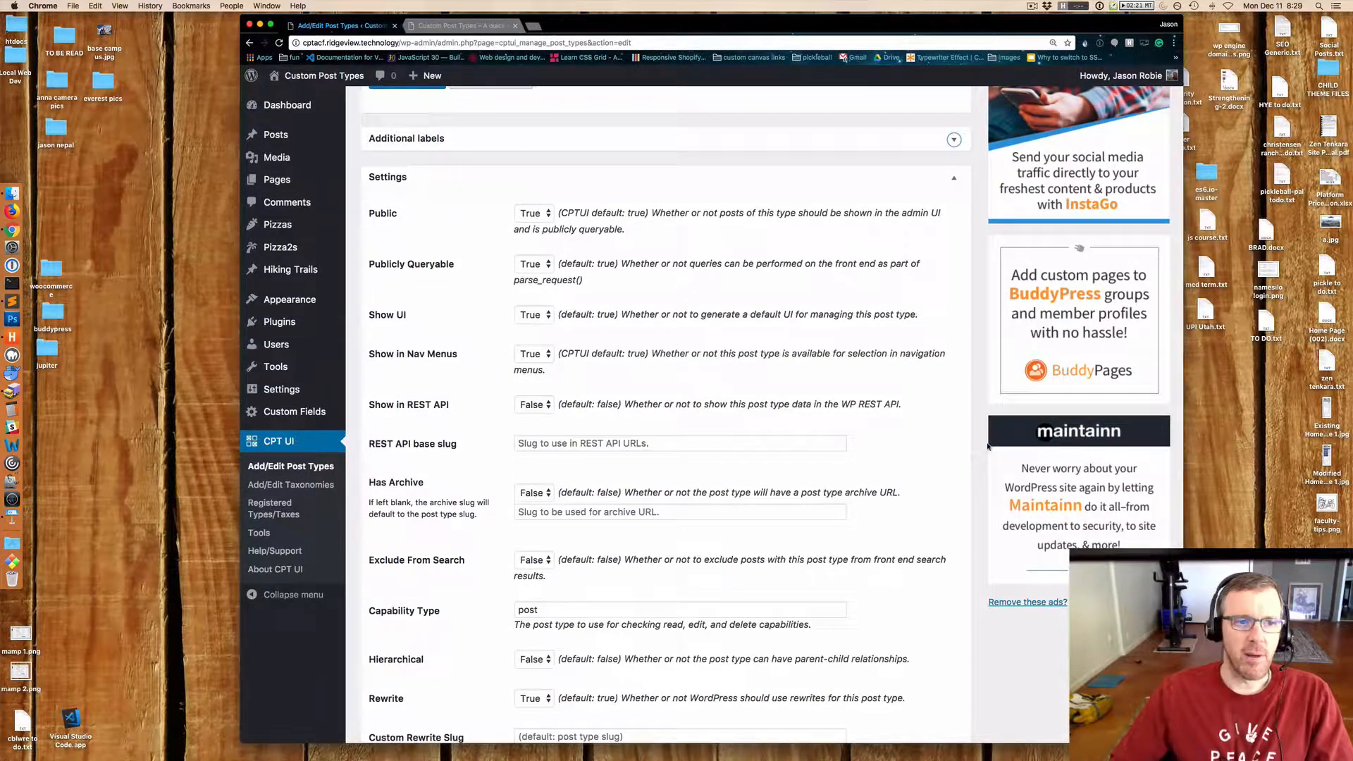
scroll(988, 447, down, 1)
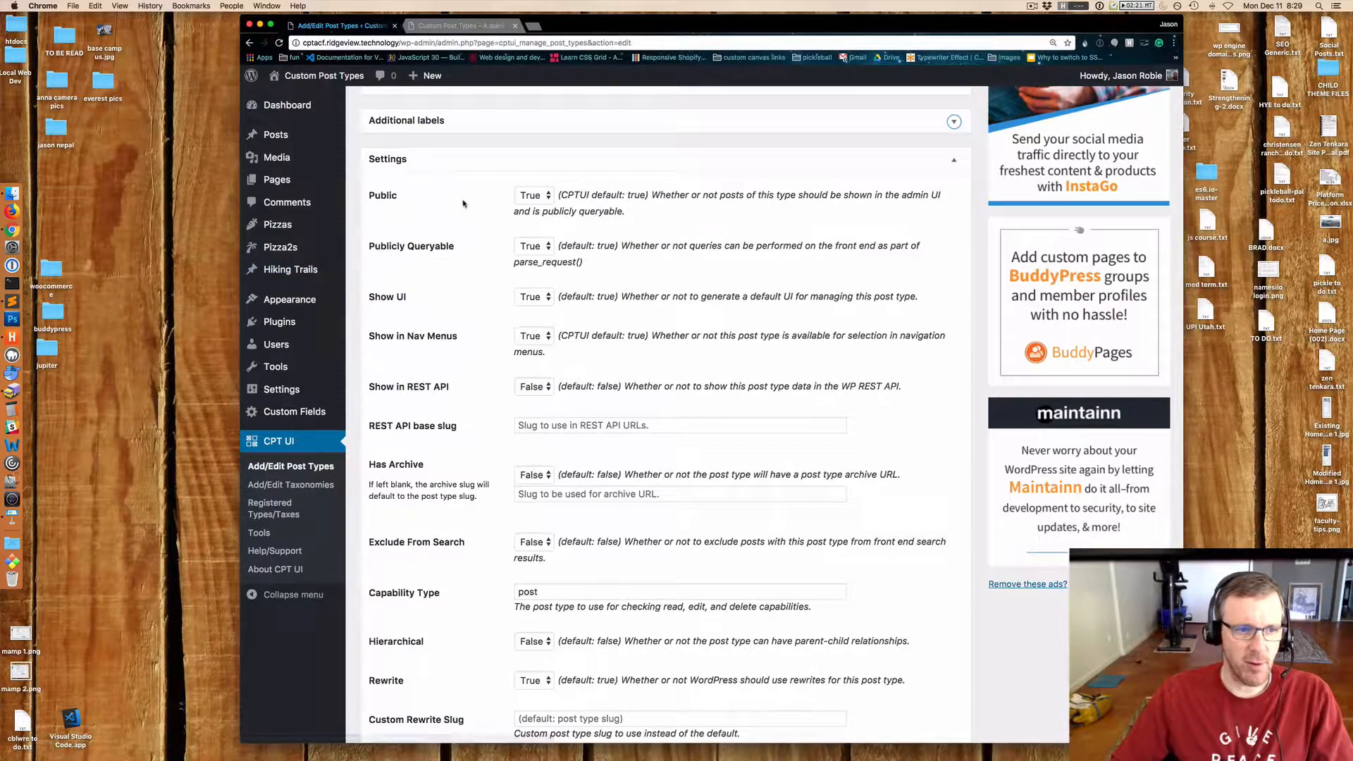
scroll(490, 259, down, 3)
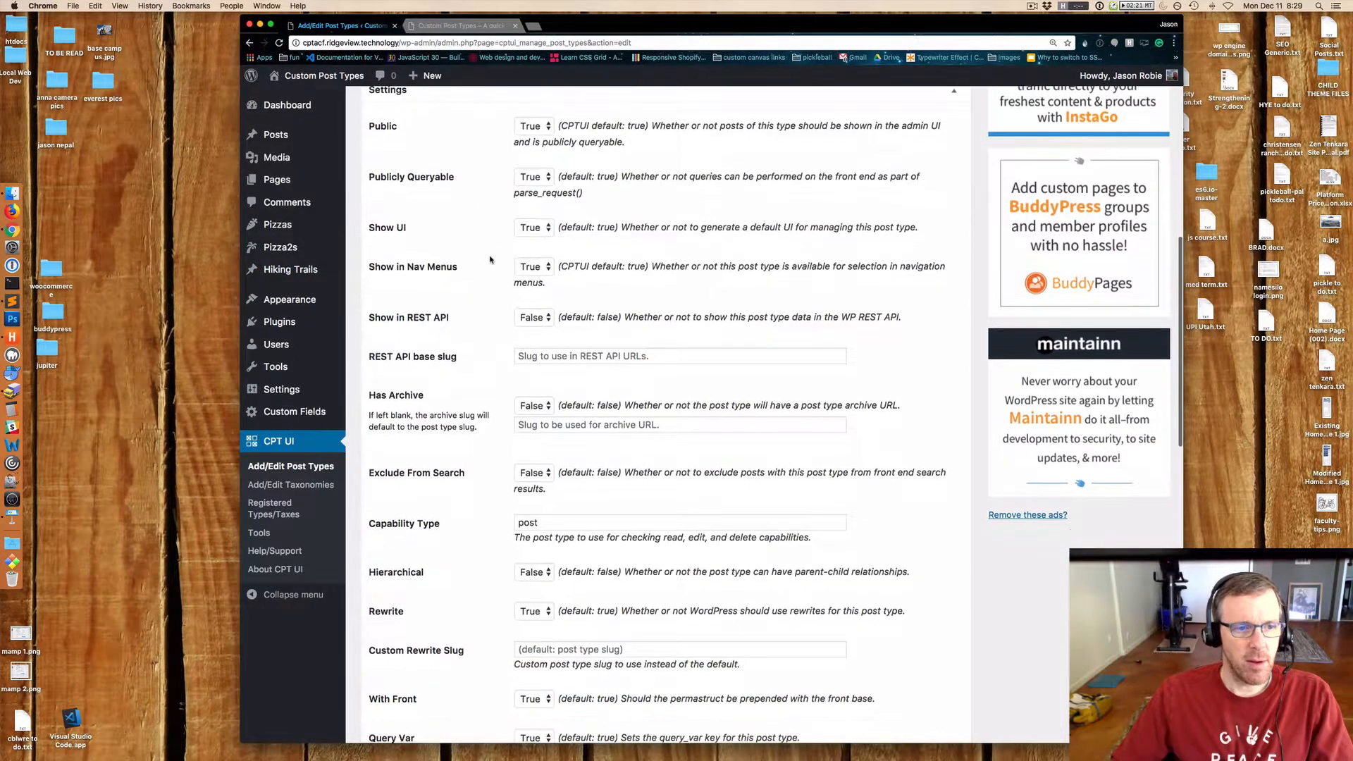
scroll(490, 259, down, 2)
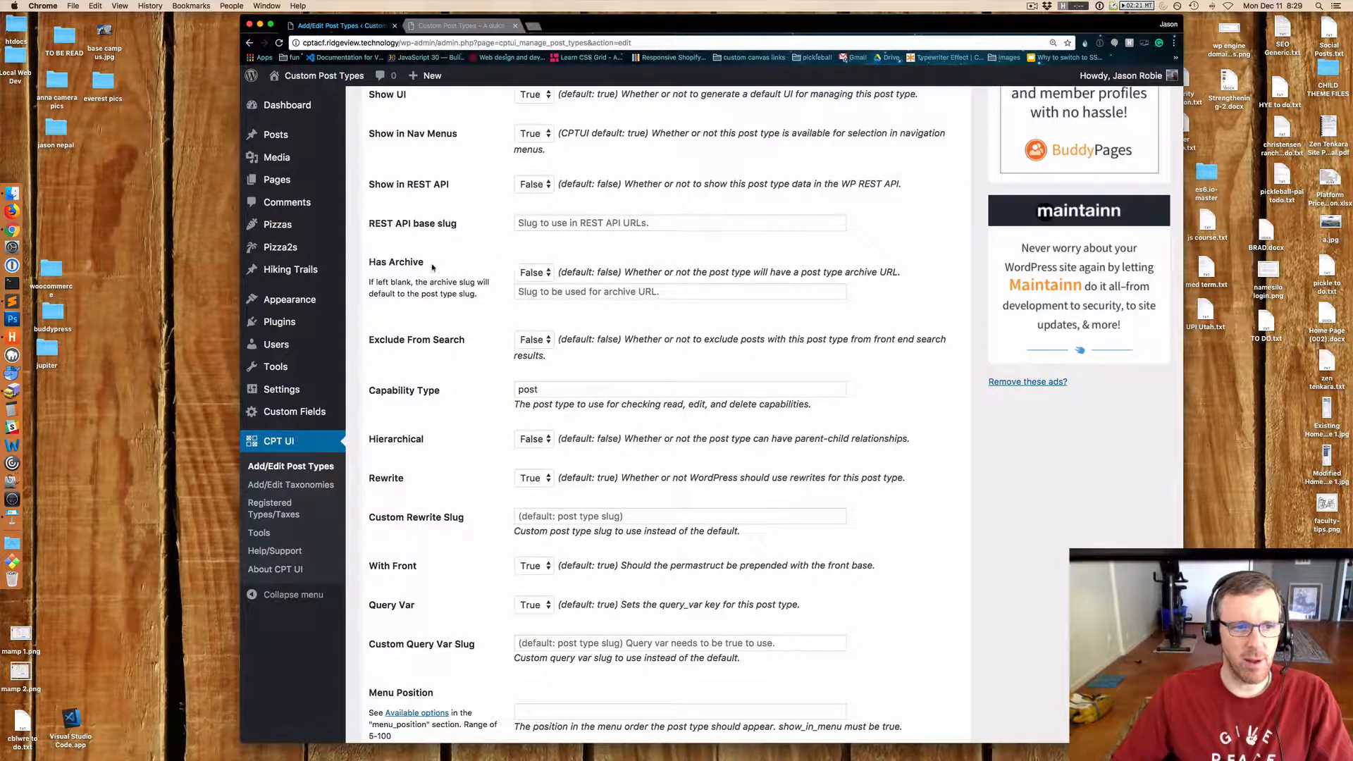
Set the post type's Has Archive option to True.
drag(424, 264, 368, 267)
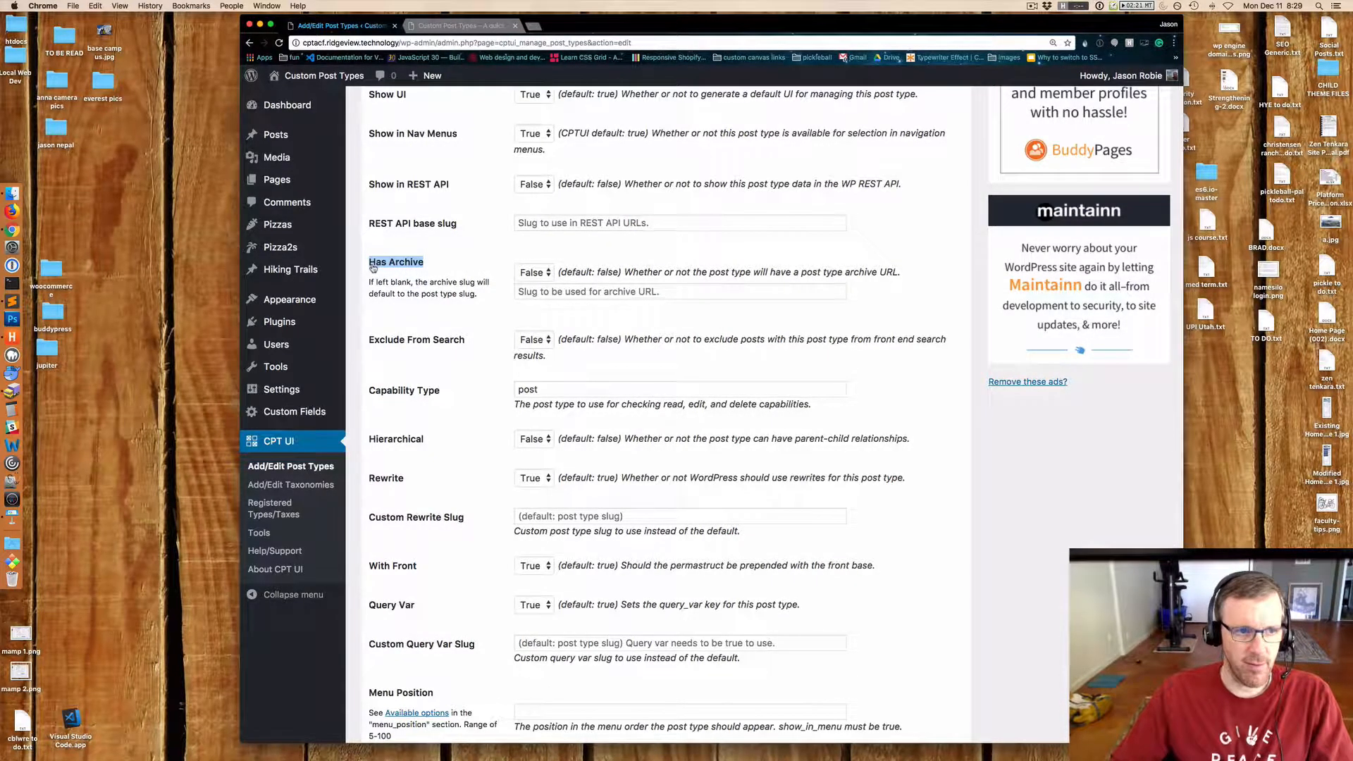
click(534, 277)
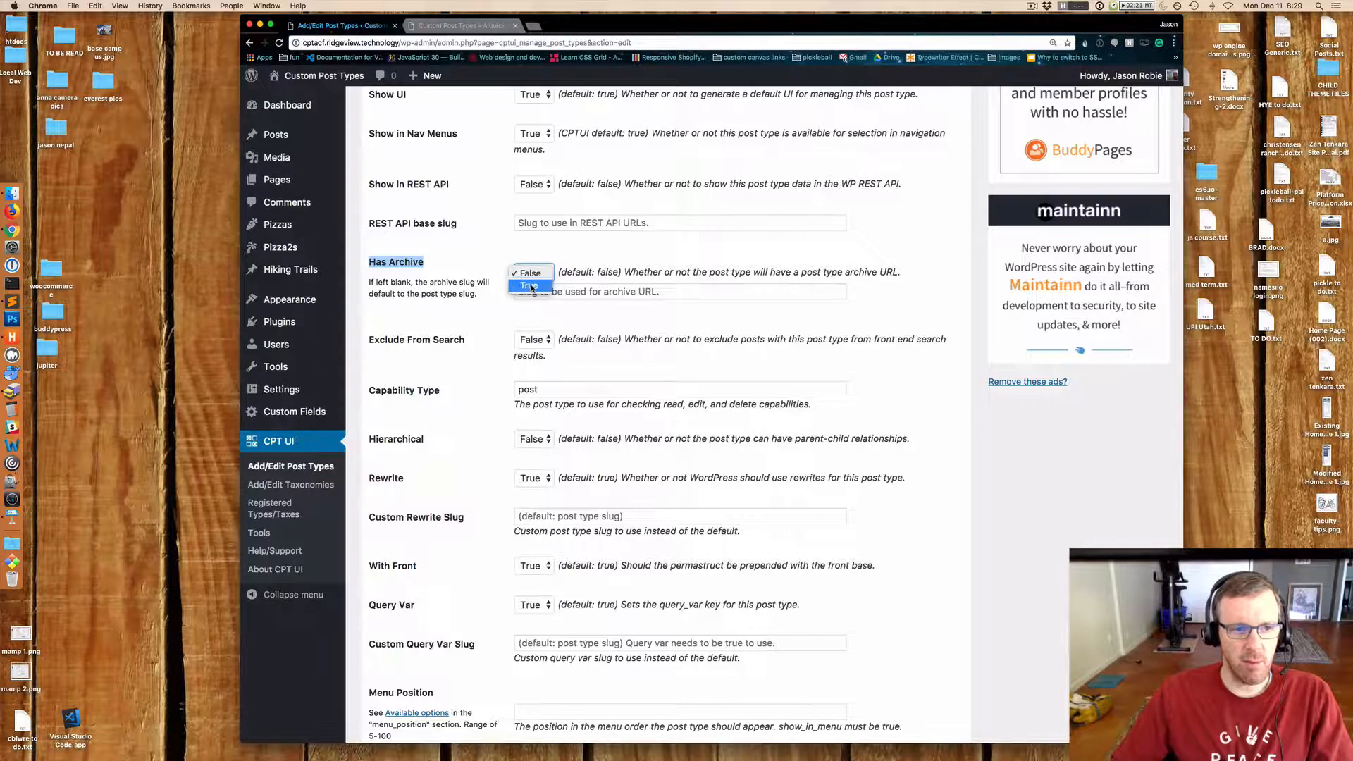
click(534, 284)
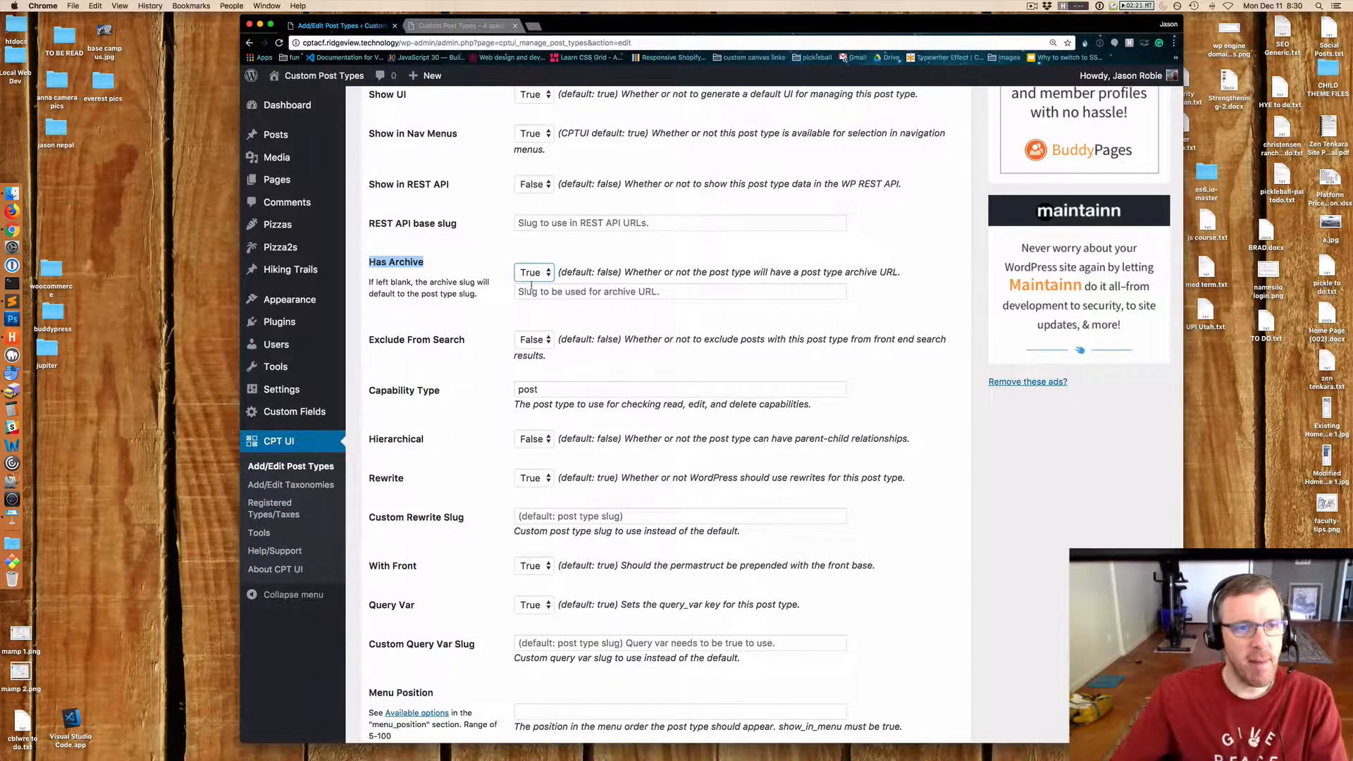
Review the remaining settings down to the Menu Position and Supports options.
scroll(531, 285, up, 10)
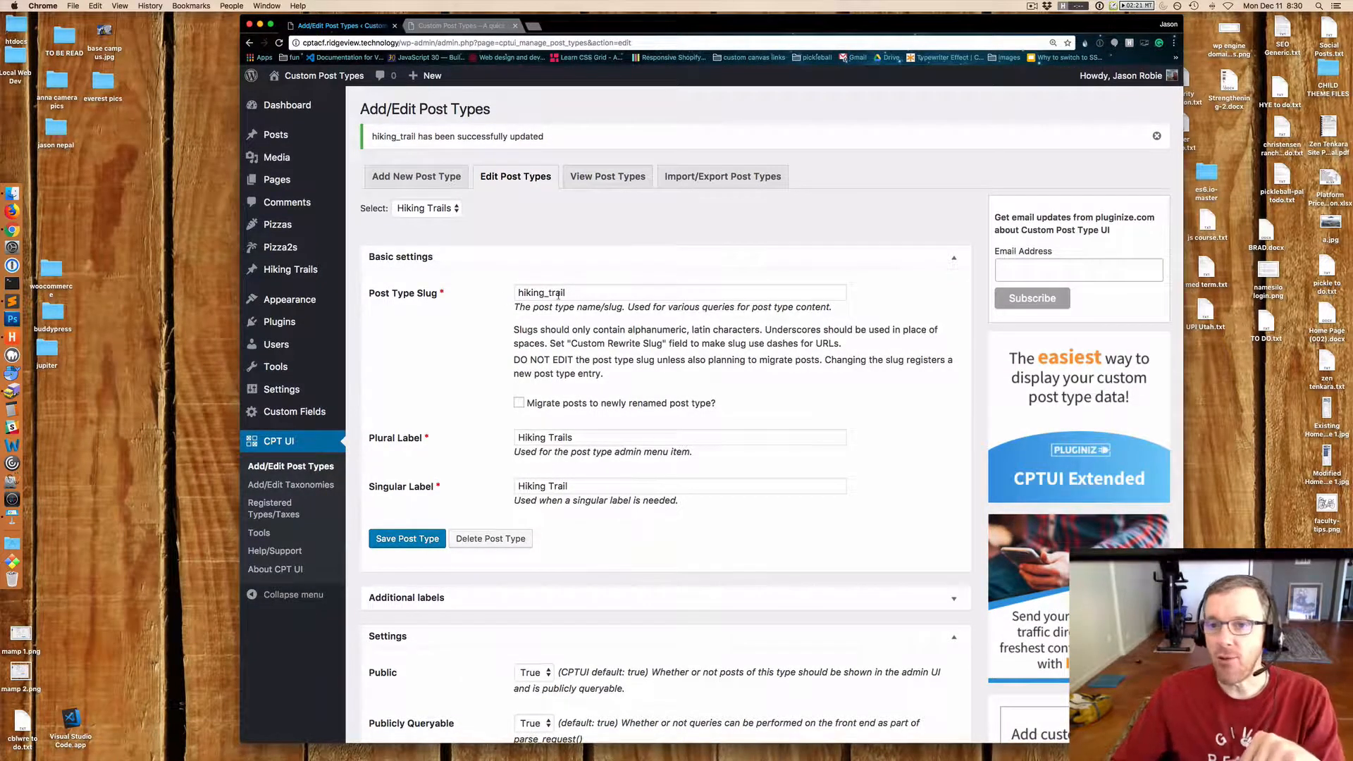
scroll(558, 295, down, 10)
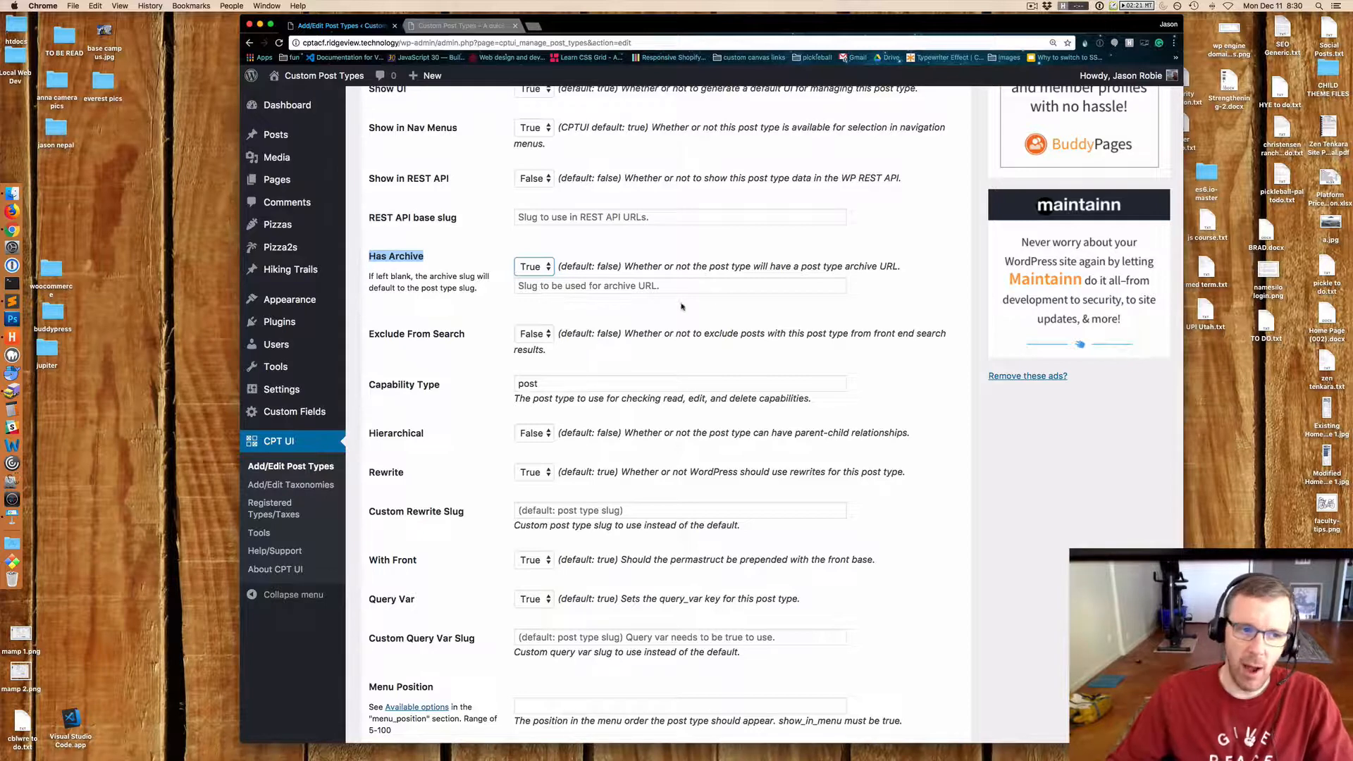
click(944, 276)
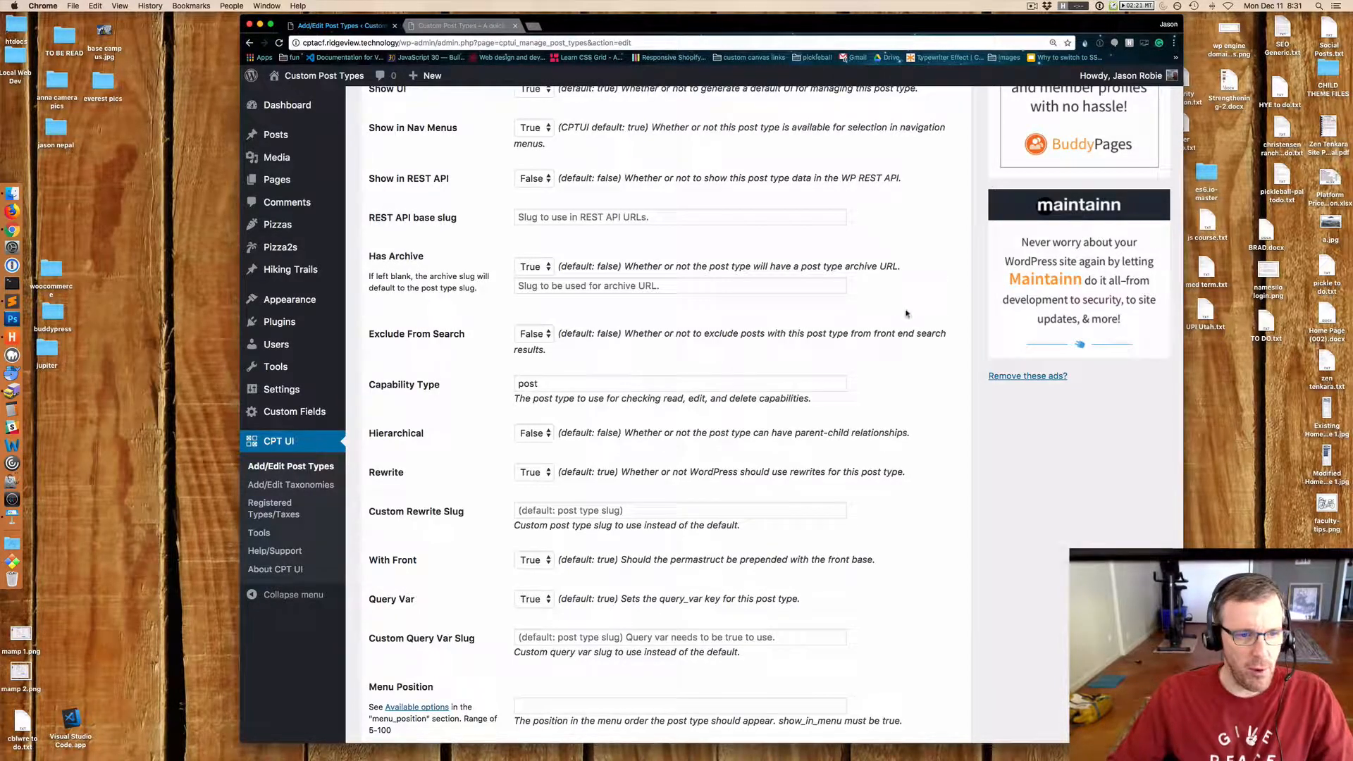
scroll(916, 310, down, 3)
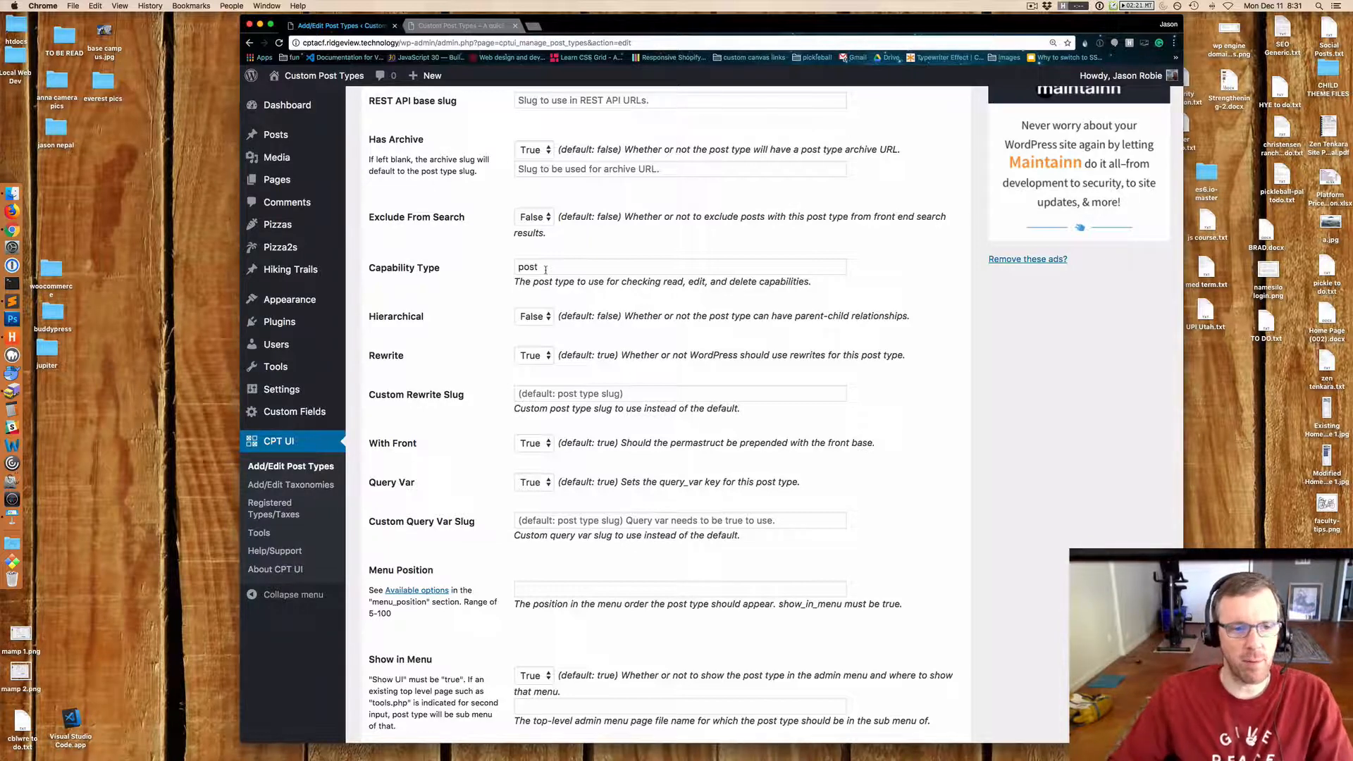
scroll(823, 303, down, 4)
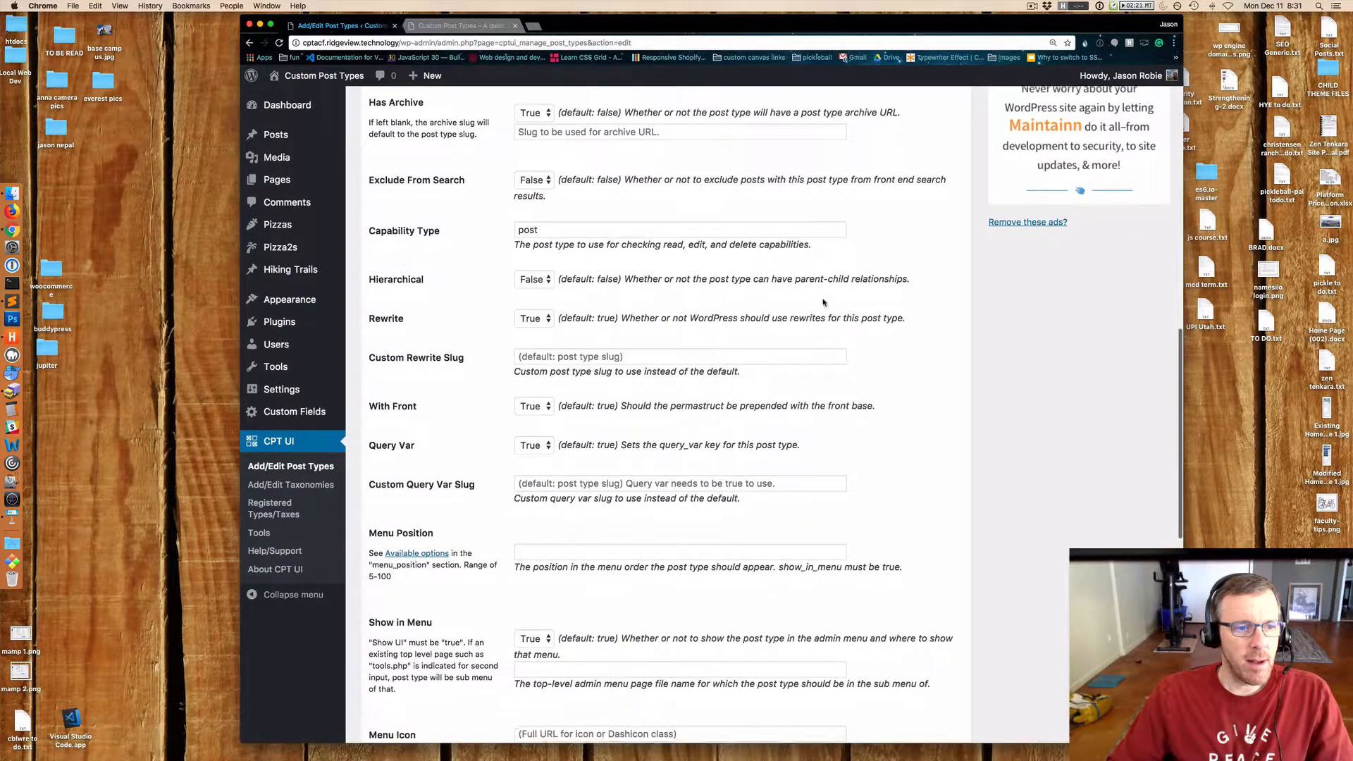
scroll(823, 302, down, 5)
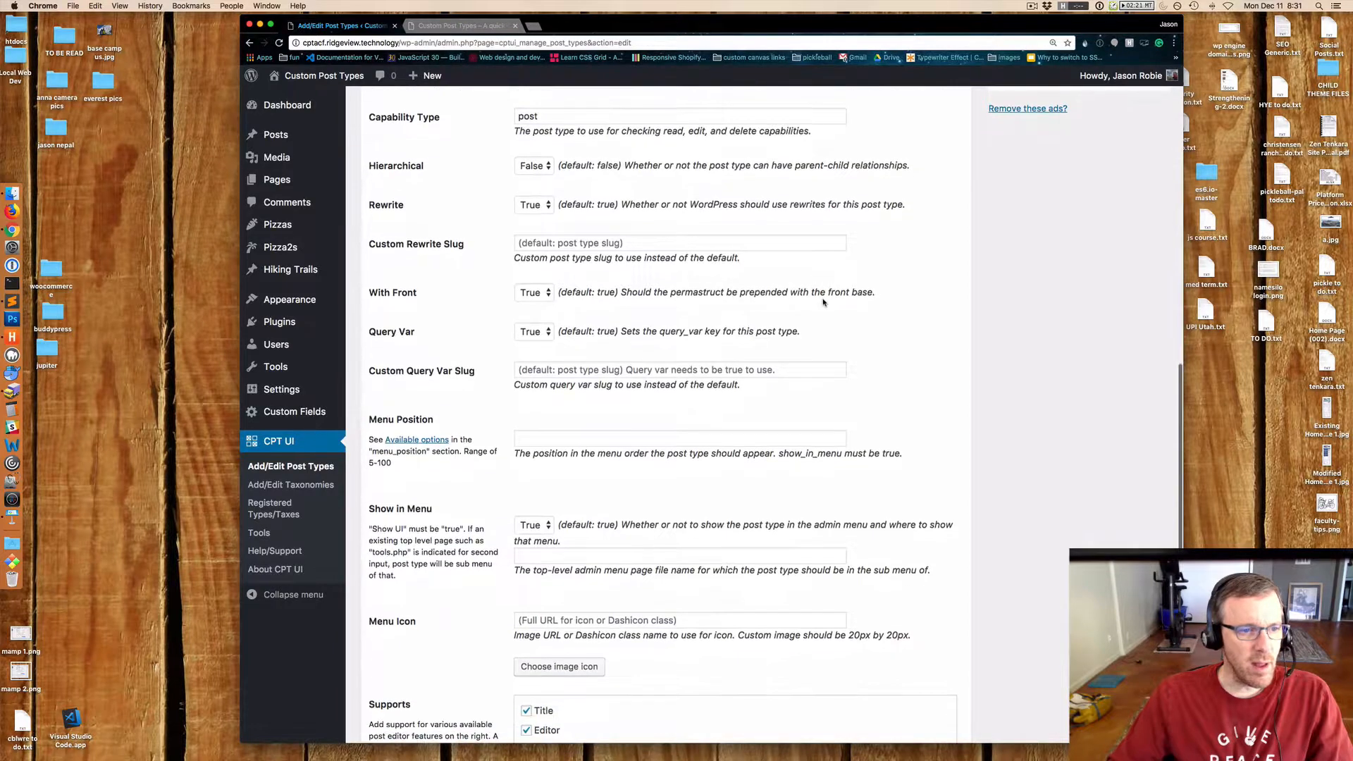
scroll(823, 303, down, 3)
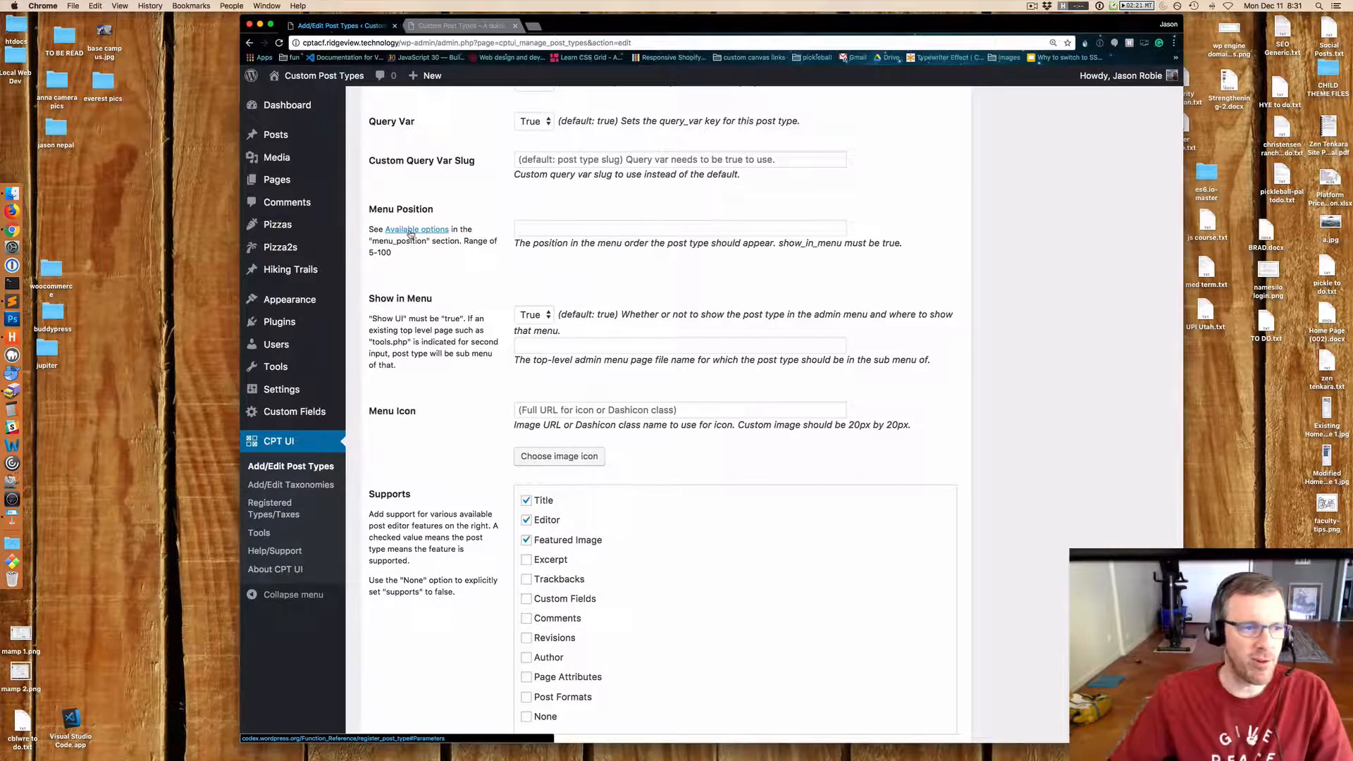
Set the Menu Position to 99 and save the post type.
click(540, 226)
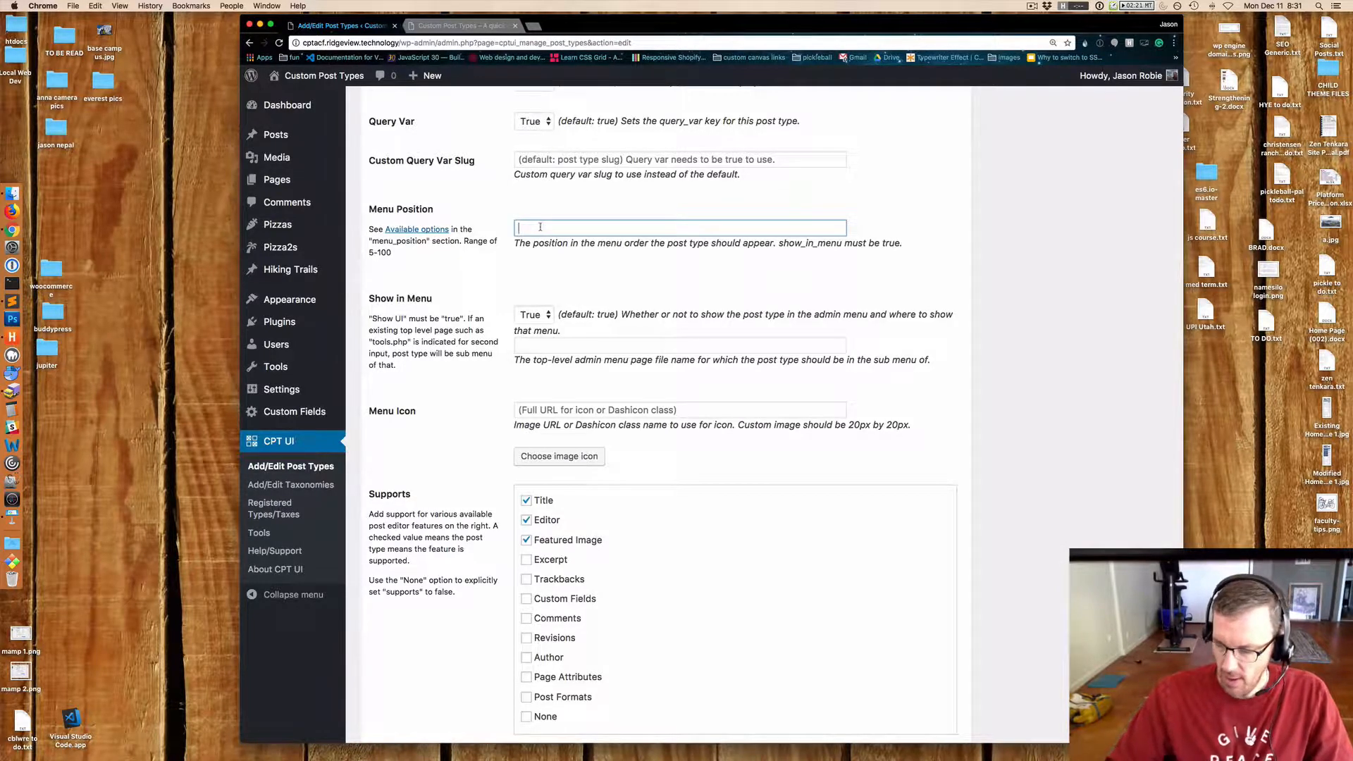
text(99)
scroll(535, 266, down, 5)
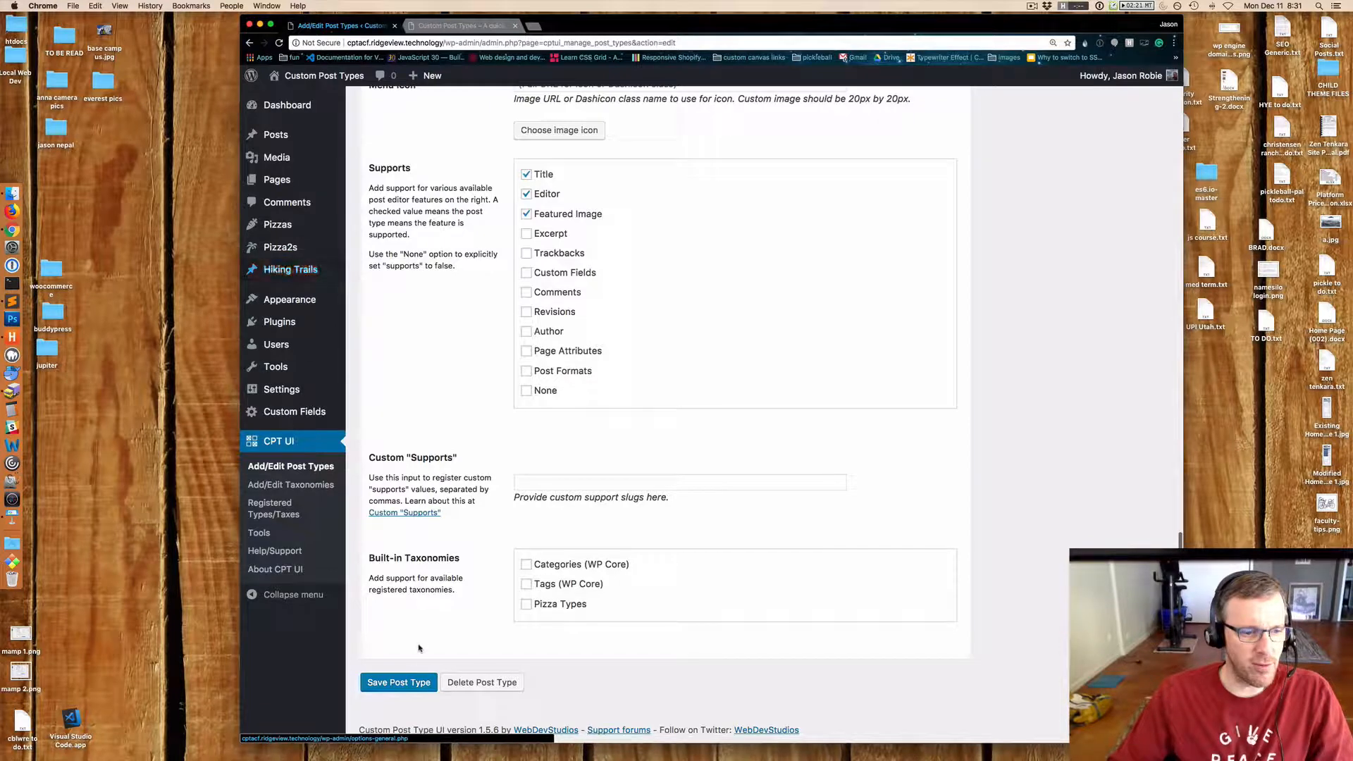
click(399, 684)
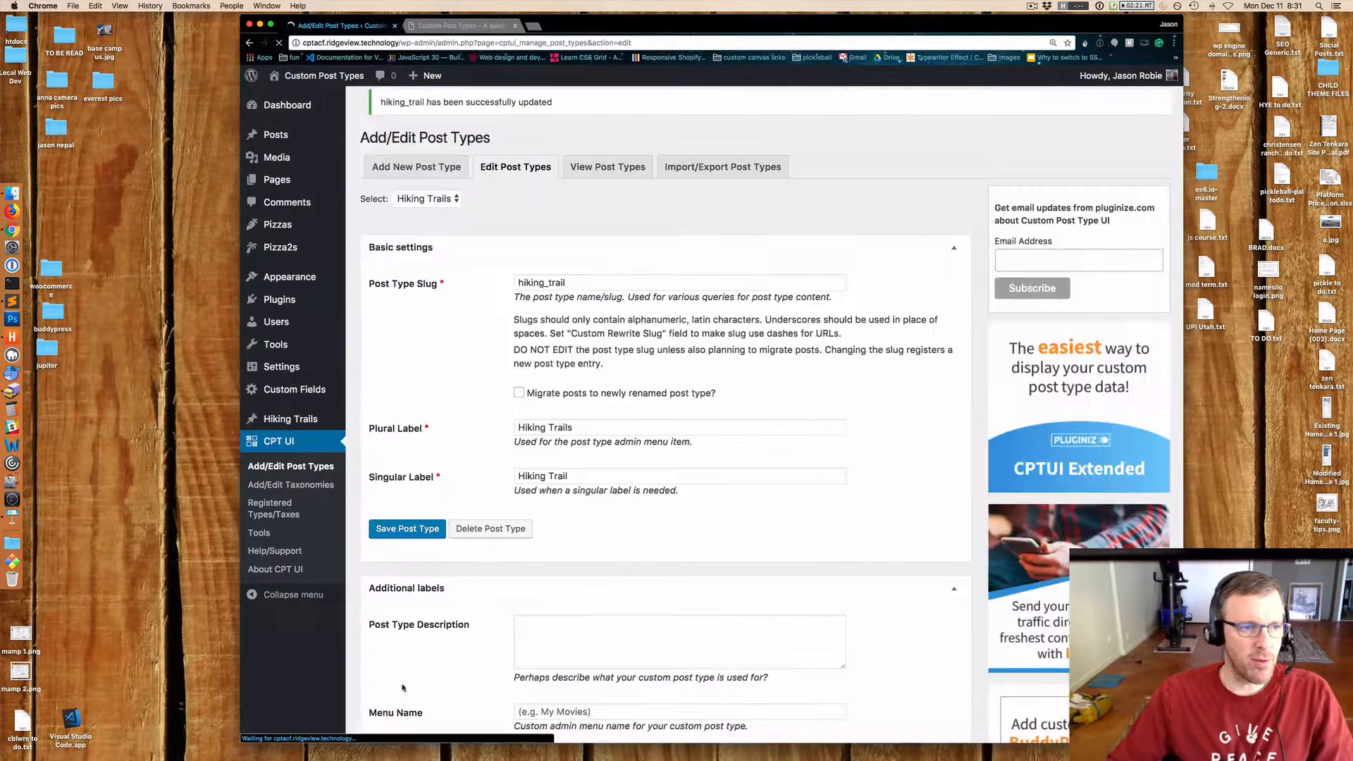
Check the saved Menu Position setting and the Hiking Trails admin menu placement.
mouse_move(291, 418)
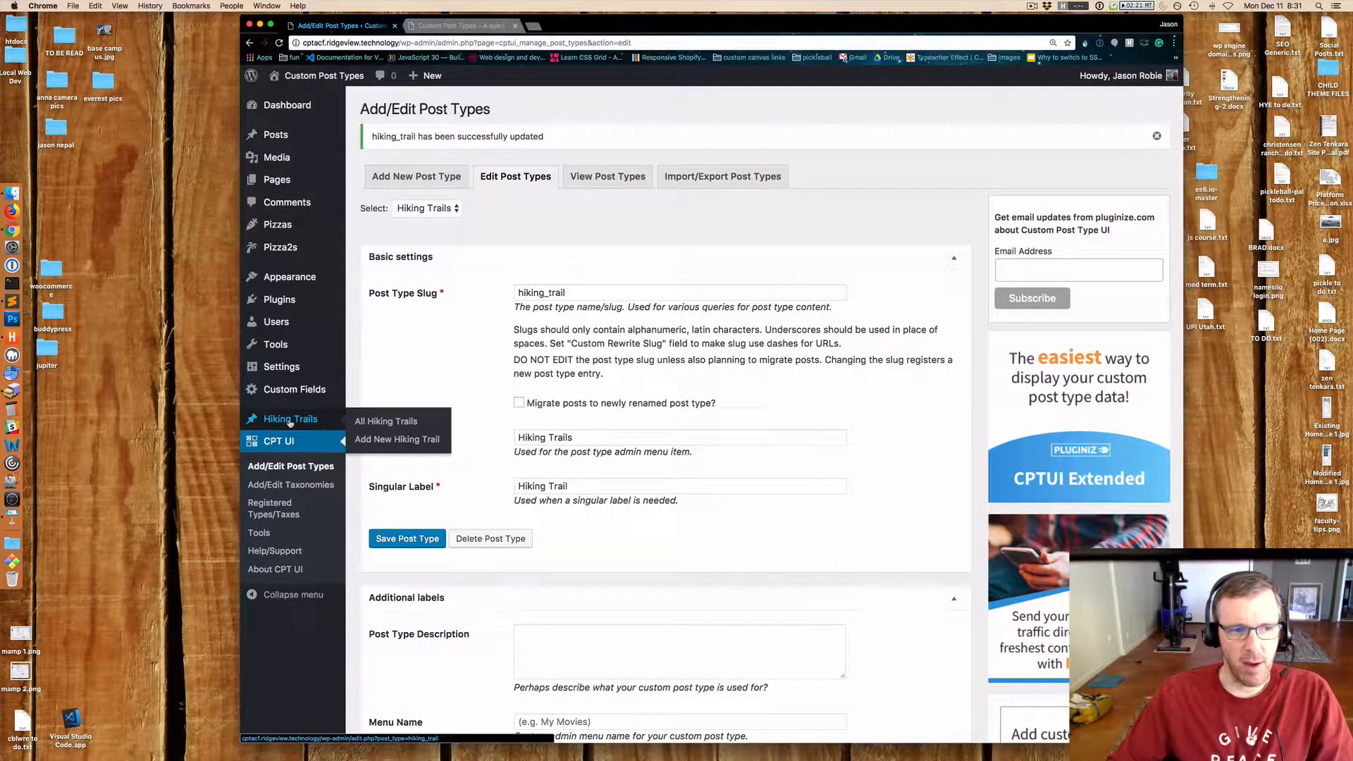
scroll(407, 424, down, 10)
scroll(407, 424, down, 15)
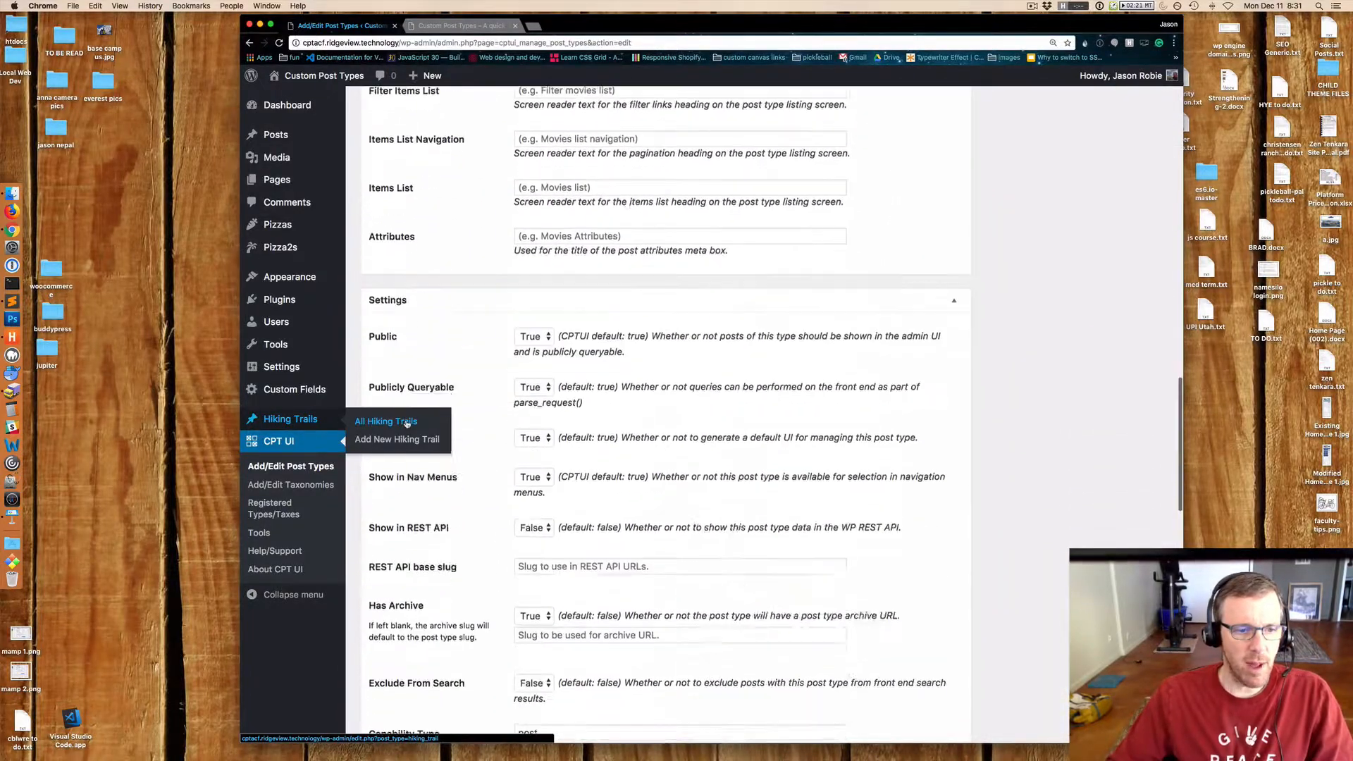
scroll(599, 442, down, 5)
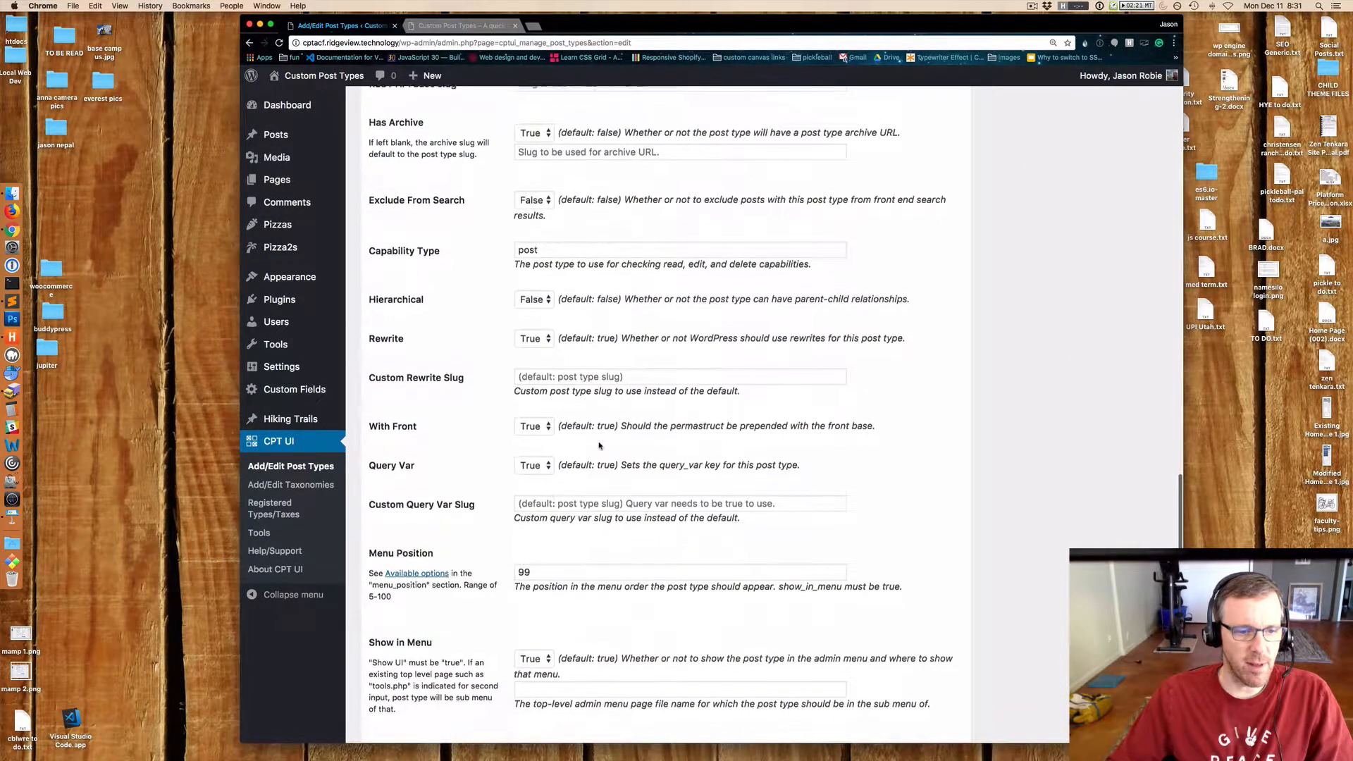
drag(540, 565, 508, 570)
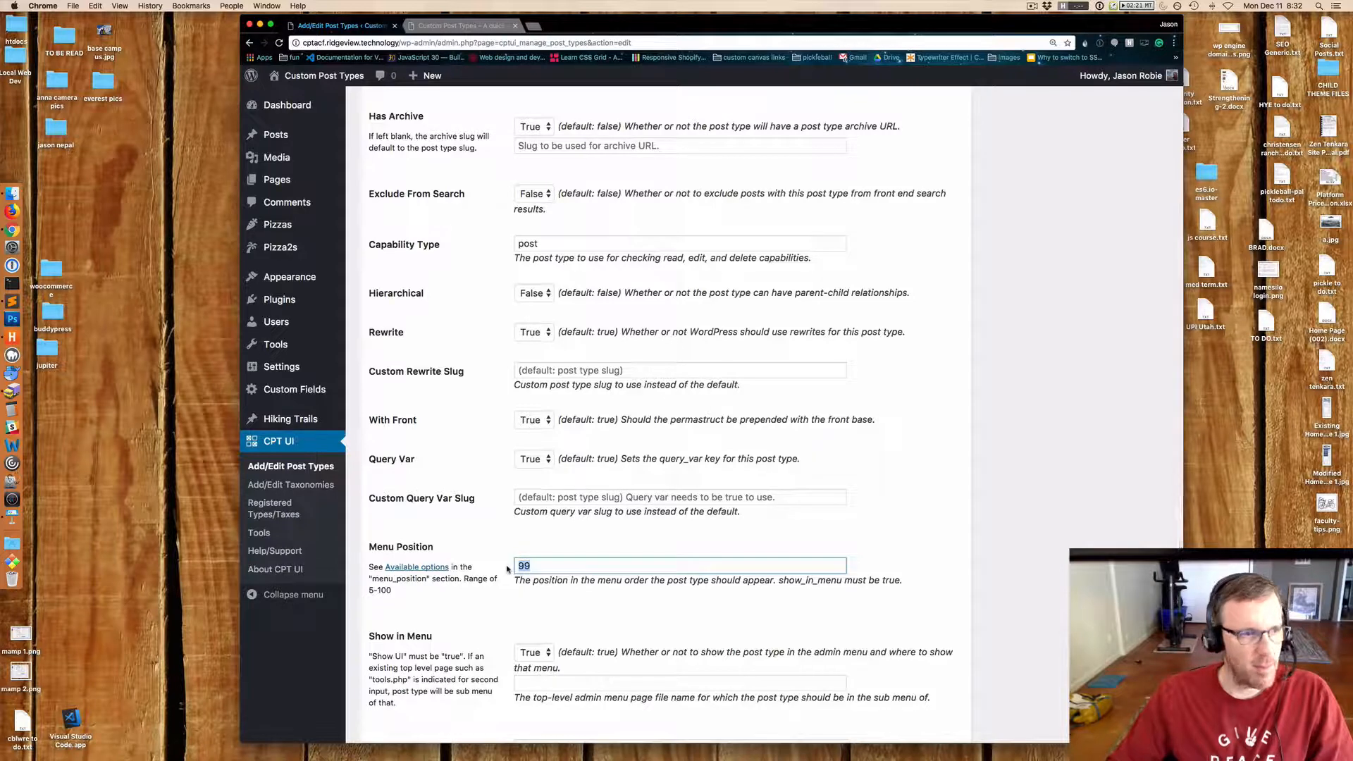
click(882, 534)
scroll(931, 504, down, 5)
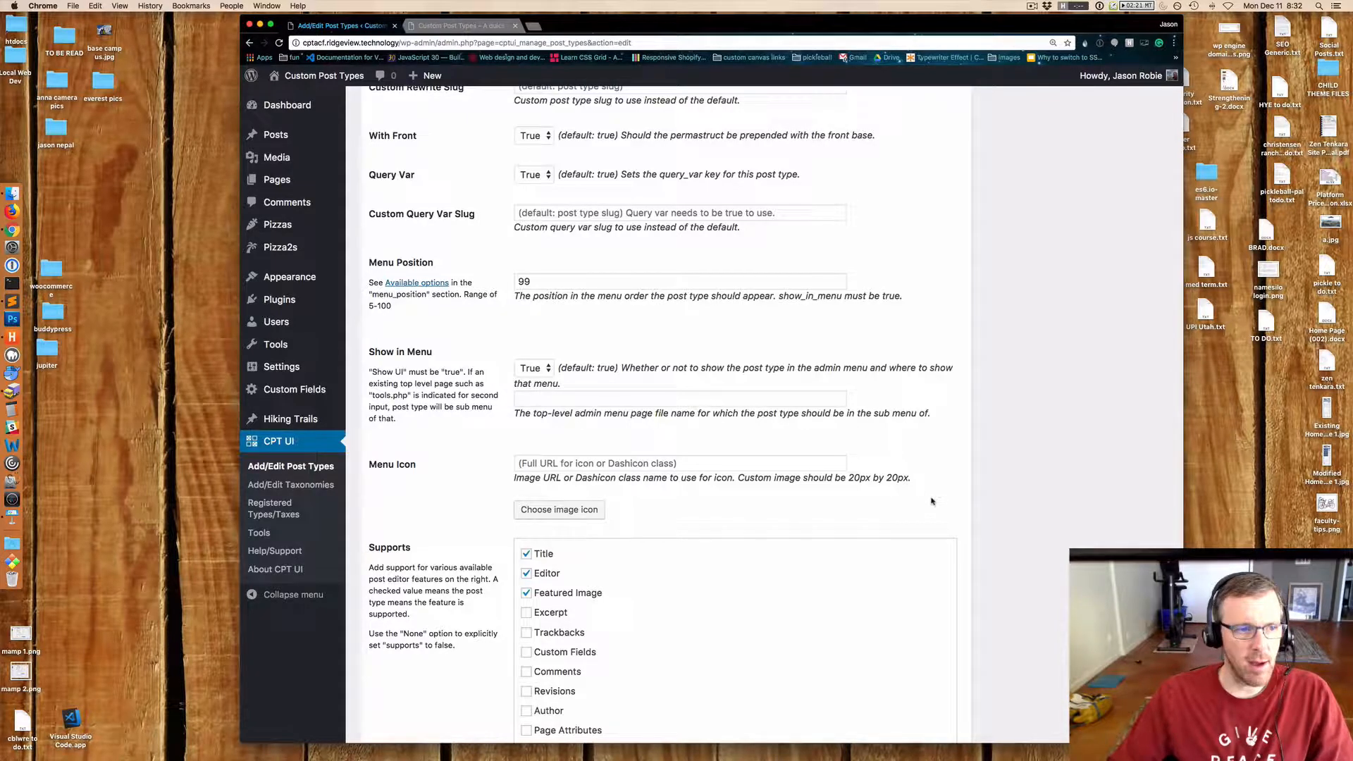
Open the Menus screen in a new tab and inspect the Hiking Trails and Pizzas menu item boxes.
mouse_move(296, 284)
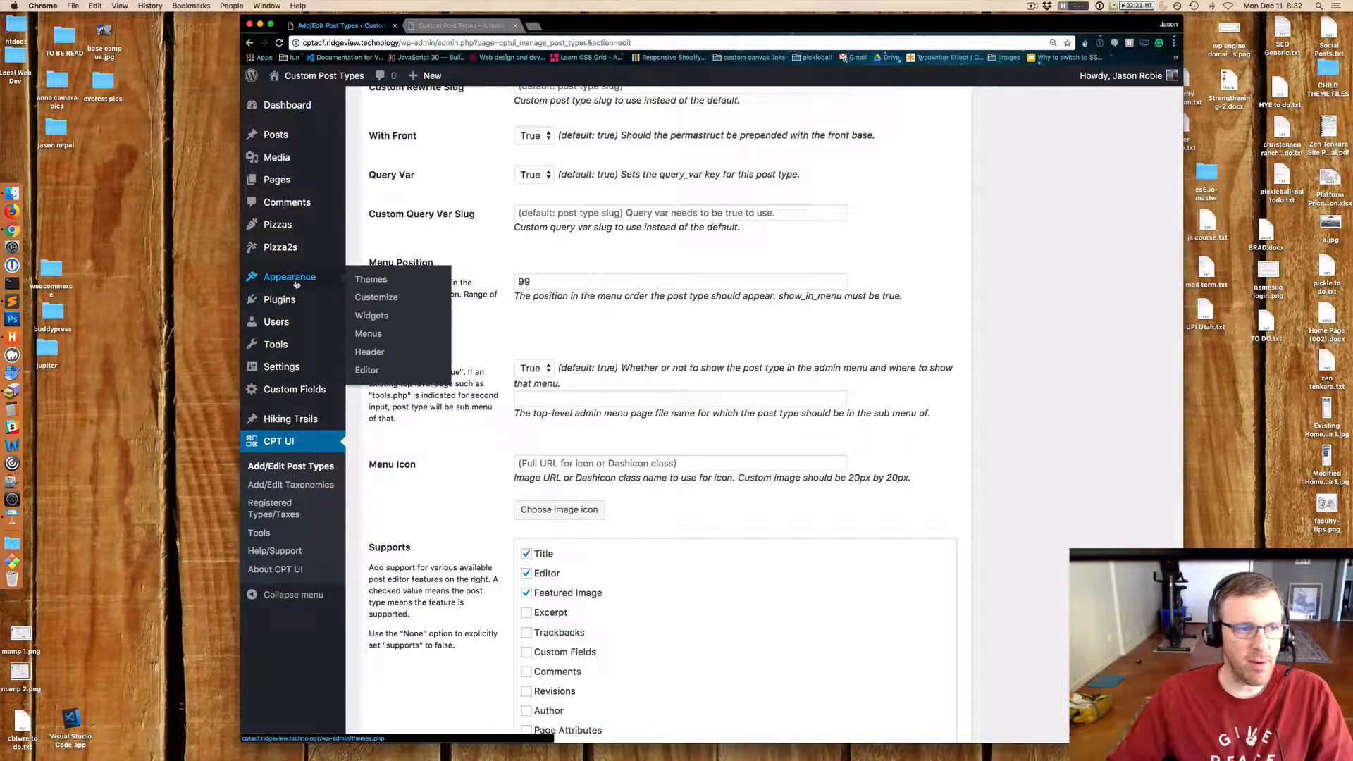
right_click(380, 336)
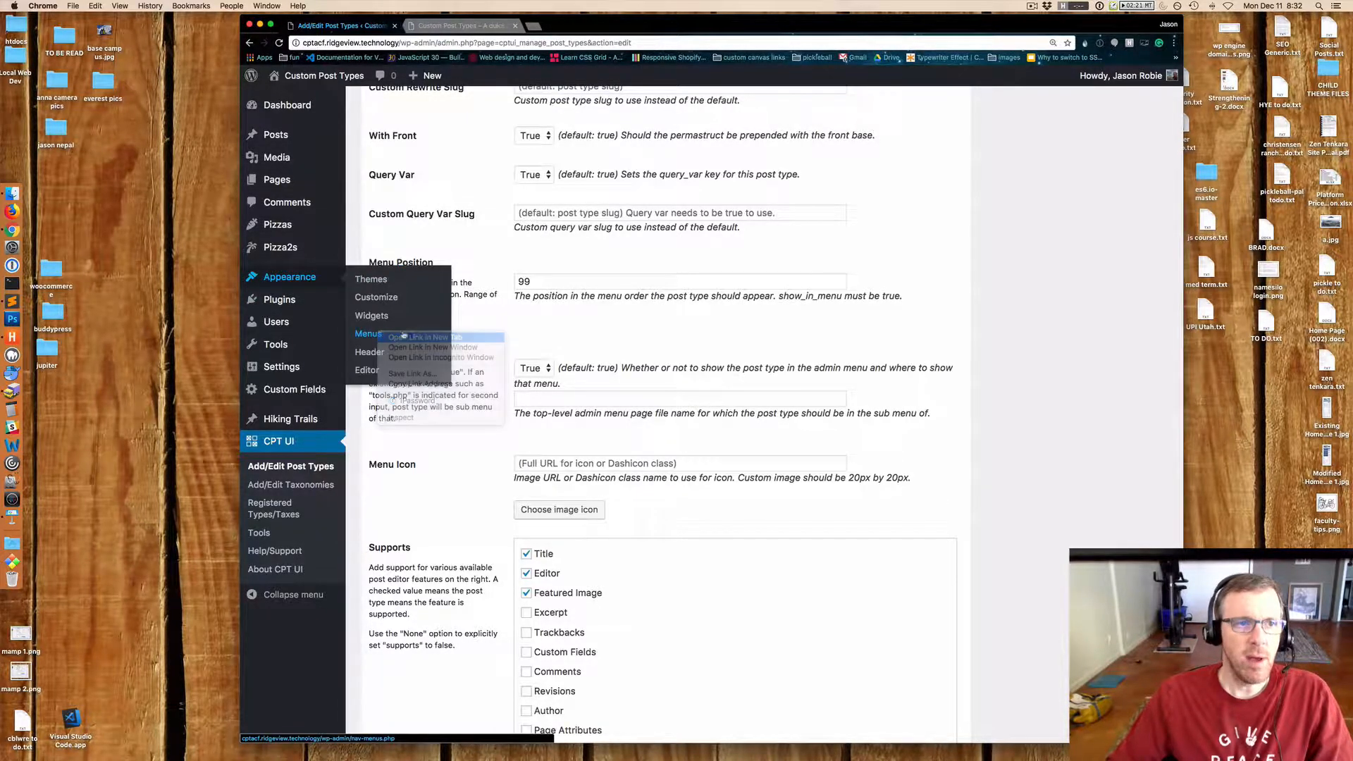
click(412, 344)
click(571, 27)
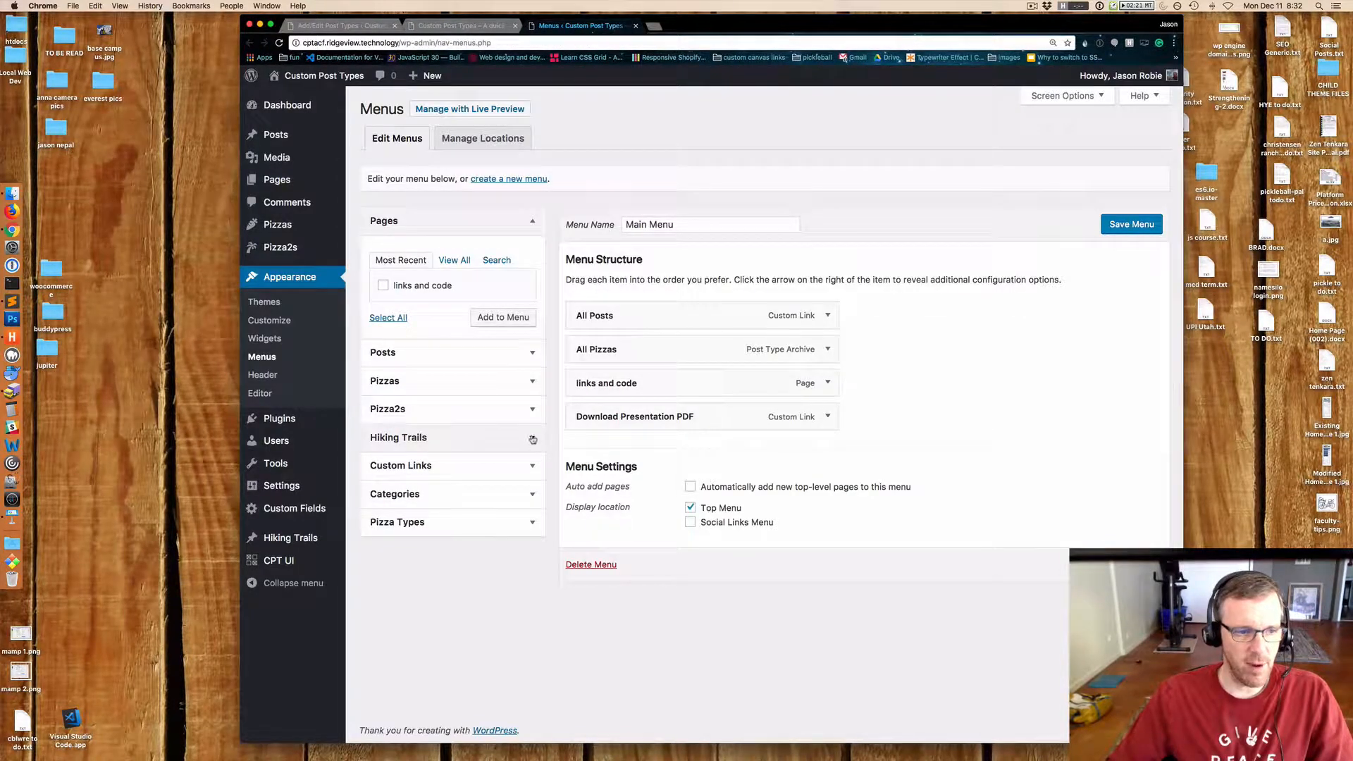
click(530, 438)
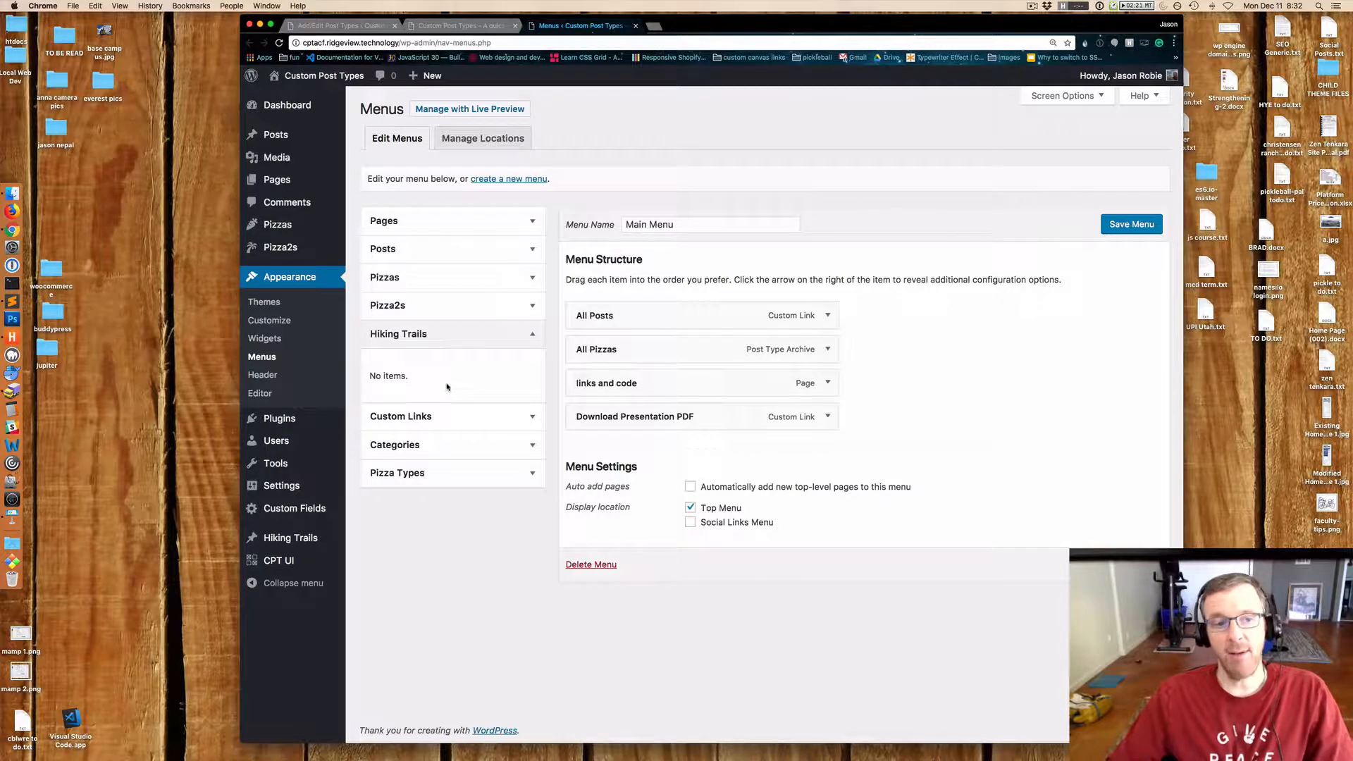
click(533, 277)
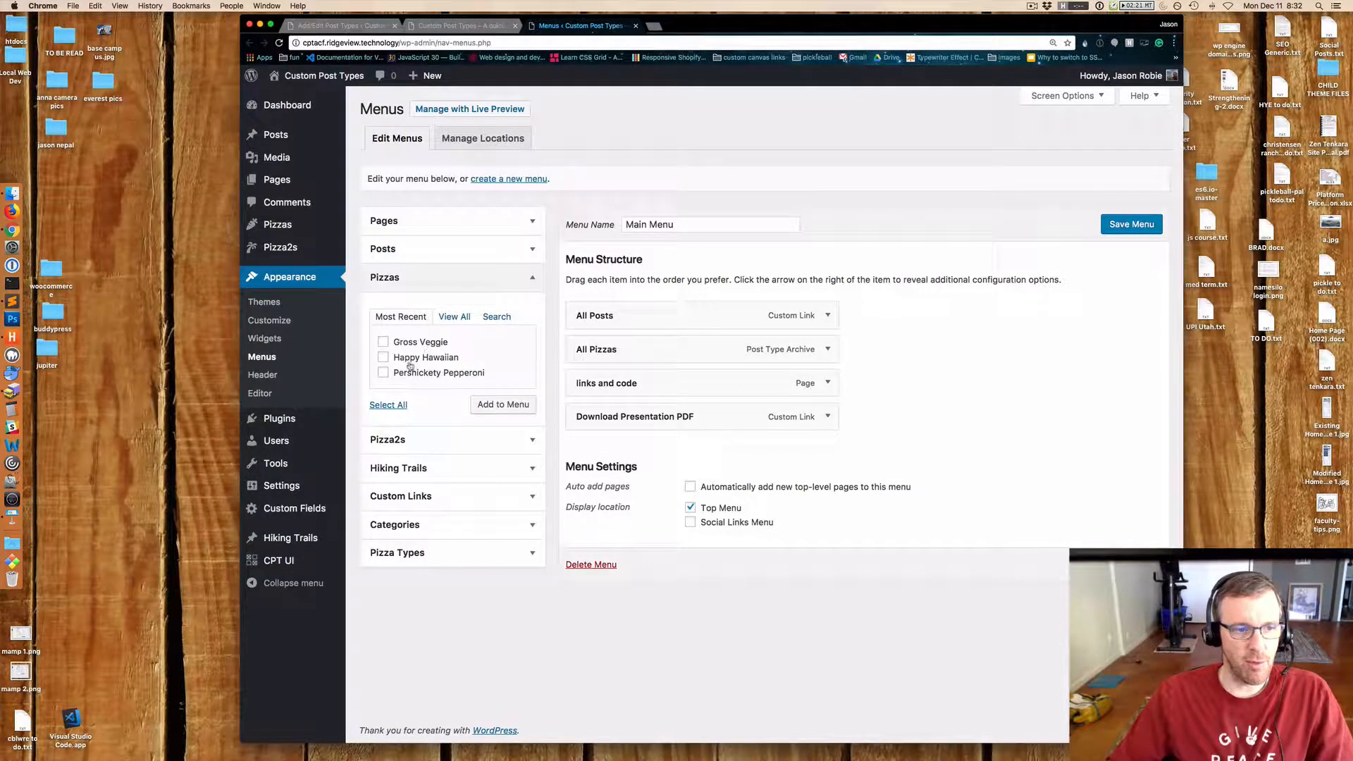
click(454, 317)
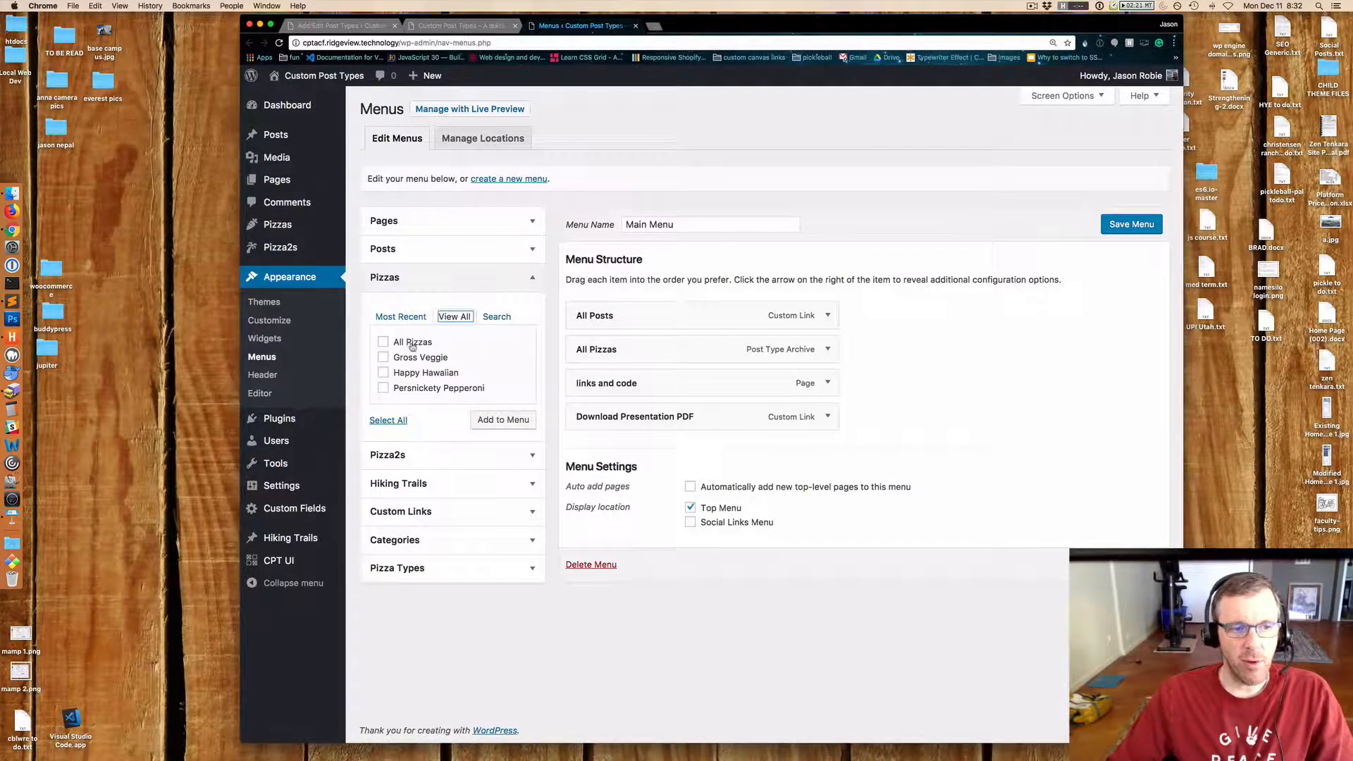
click(383, 342)
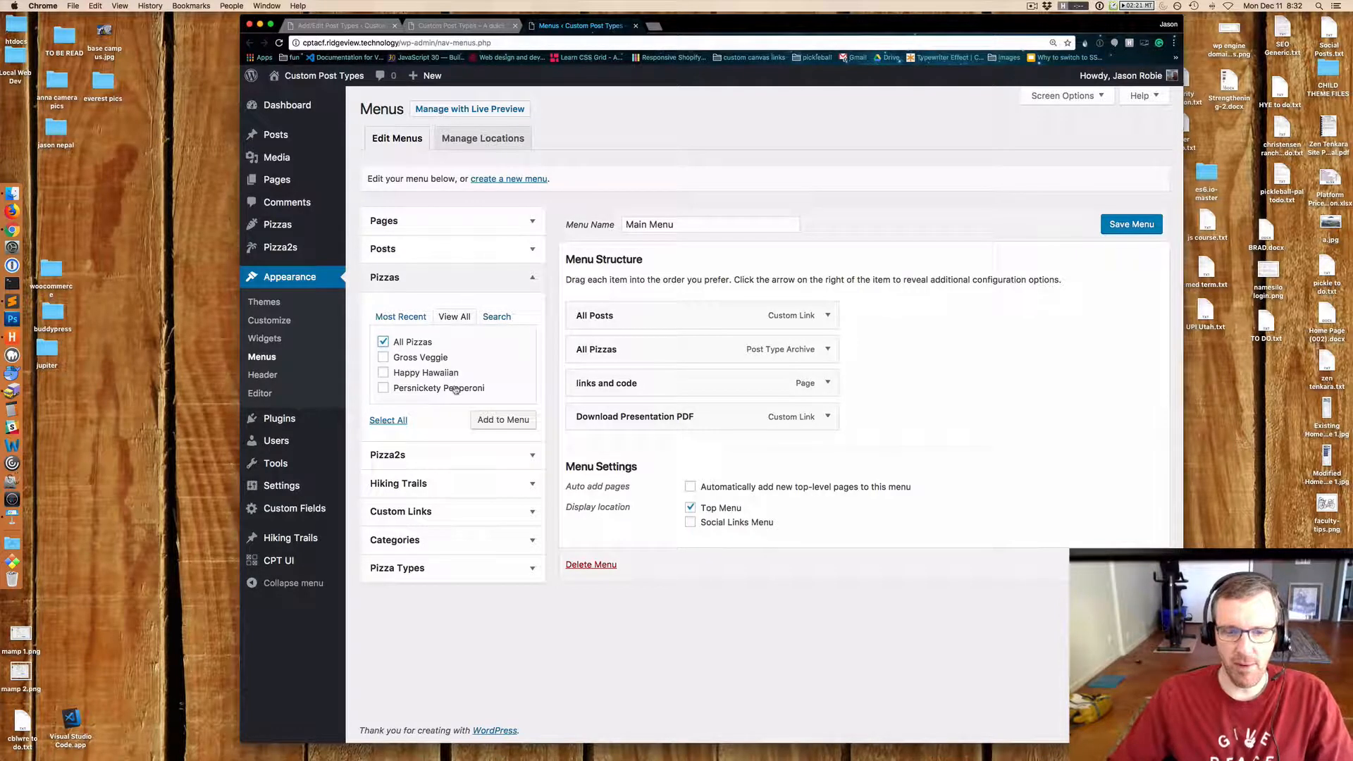
key(super+1)
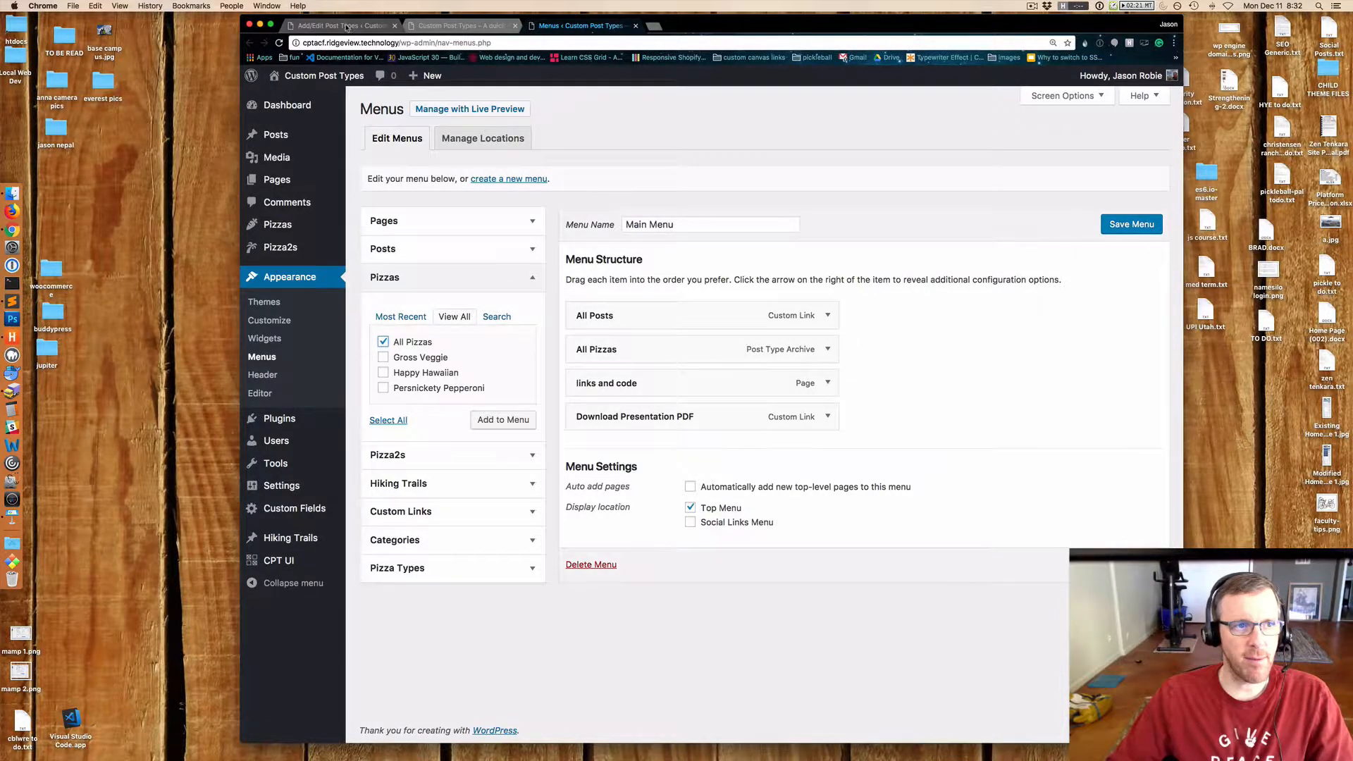
scroll(1036, 469, down, 4)
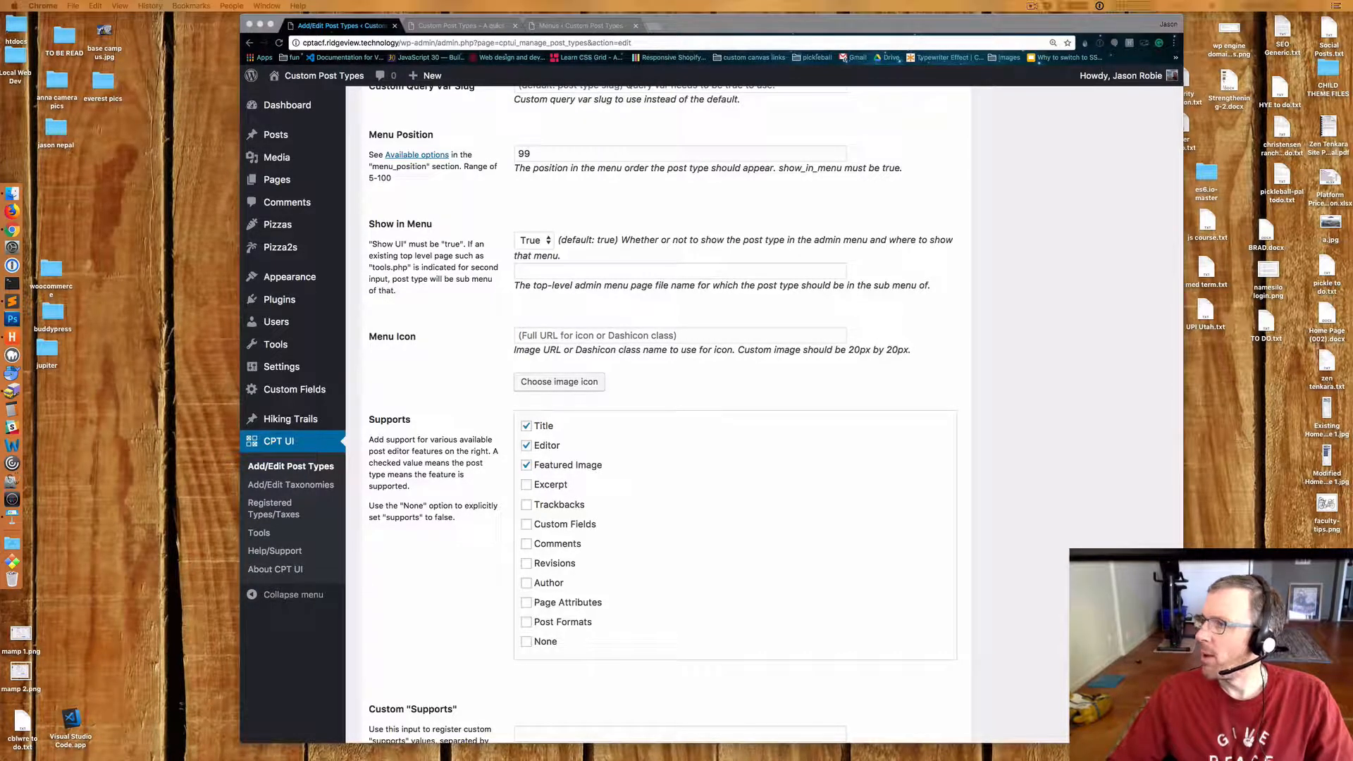
drag(971, 40, 663, 56)
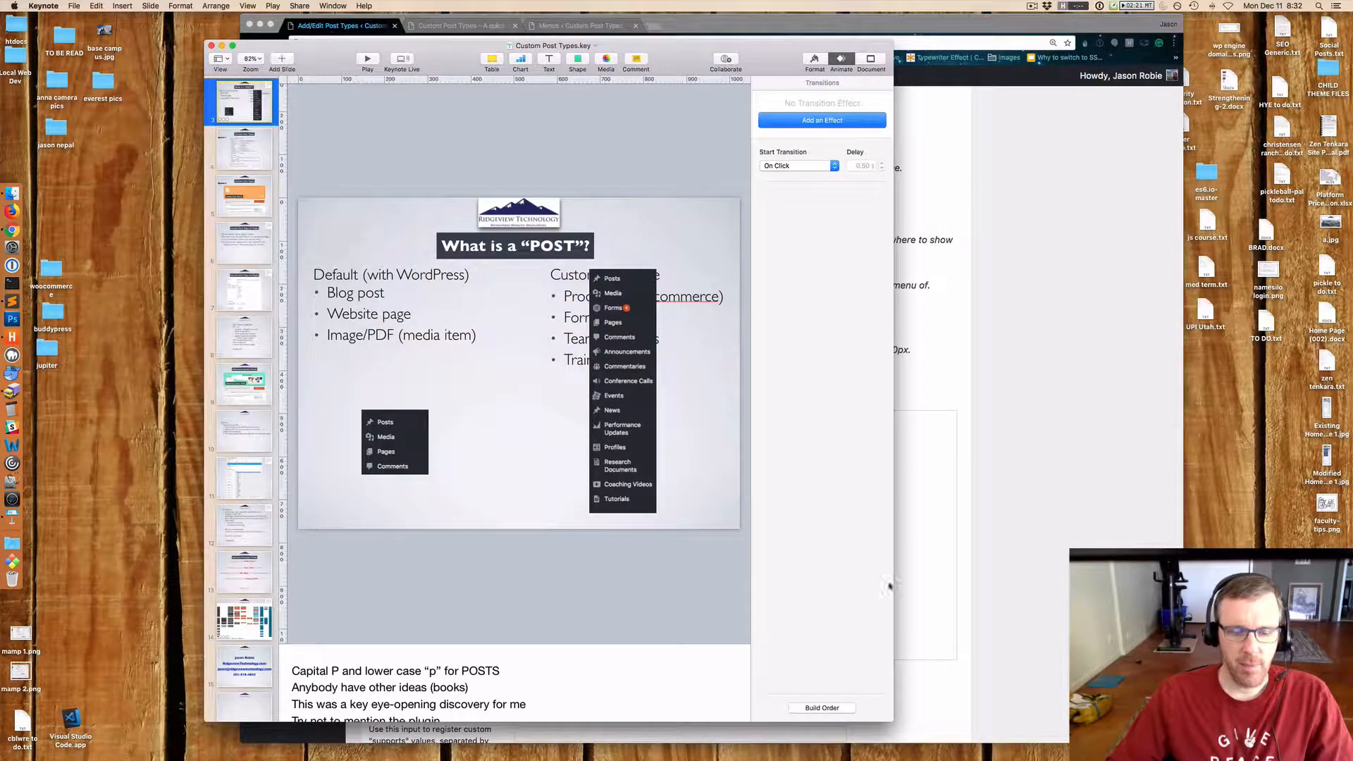
drag(894, 721, 1196, 721)
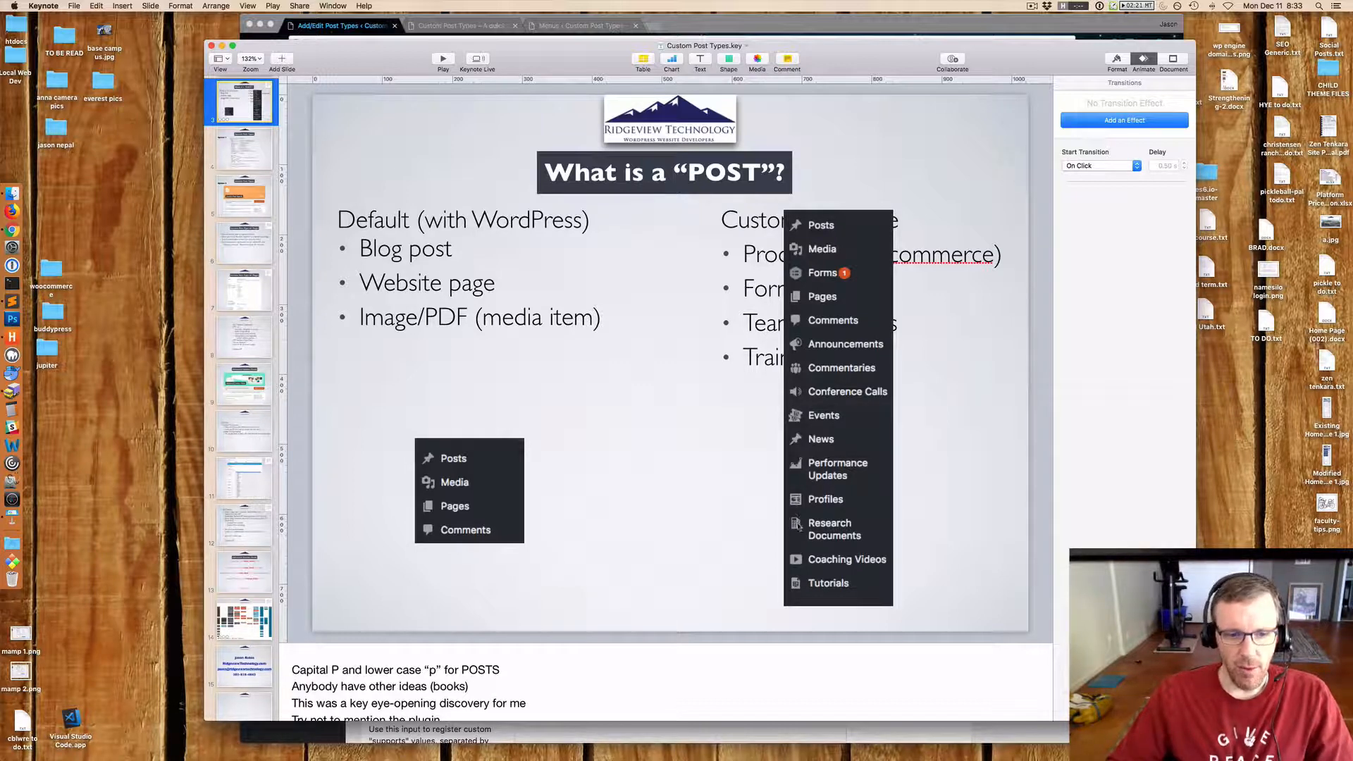
key(super+h)
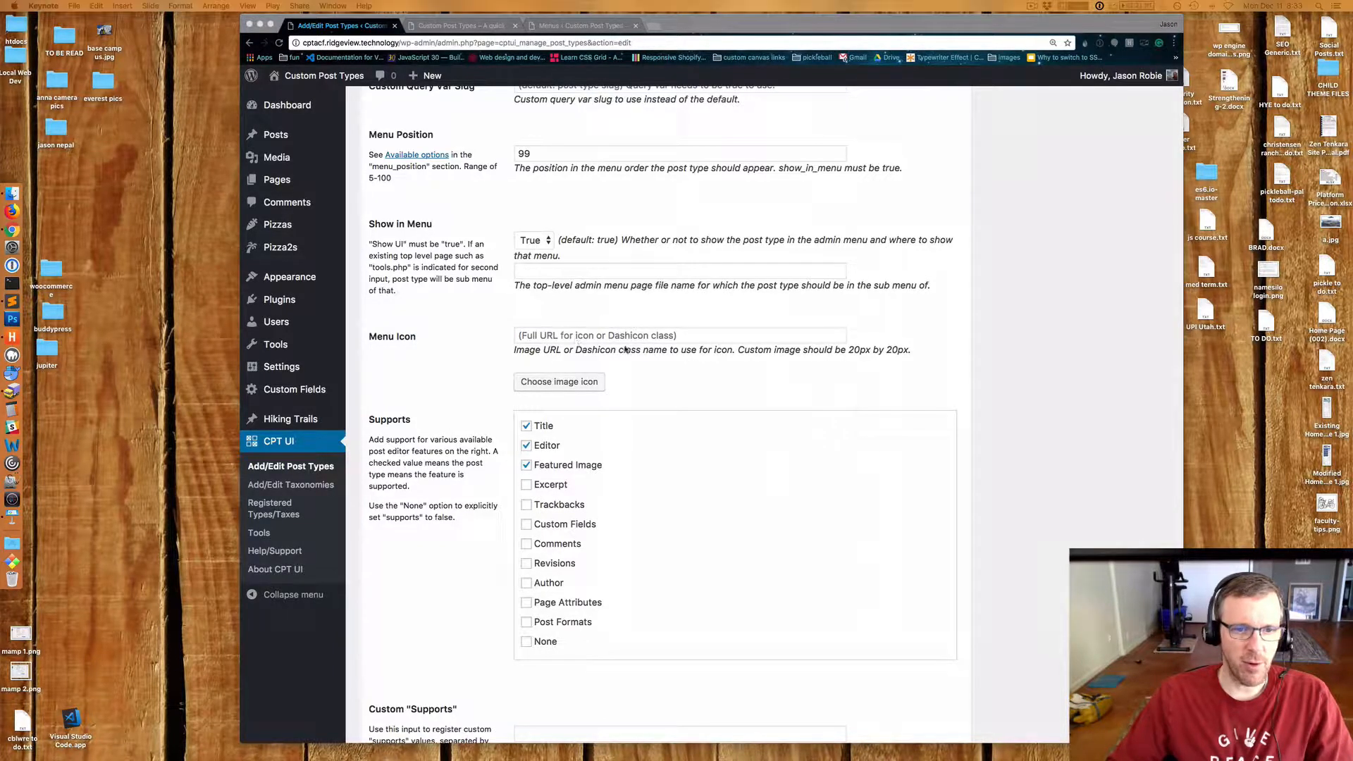
Search the web for WordPress Dashicons and open the WordPress Developer Resources Dashicons page.
double_click(595, 350)
key(super+c)
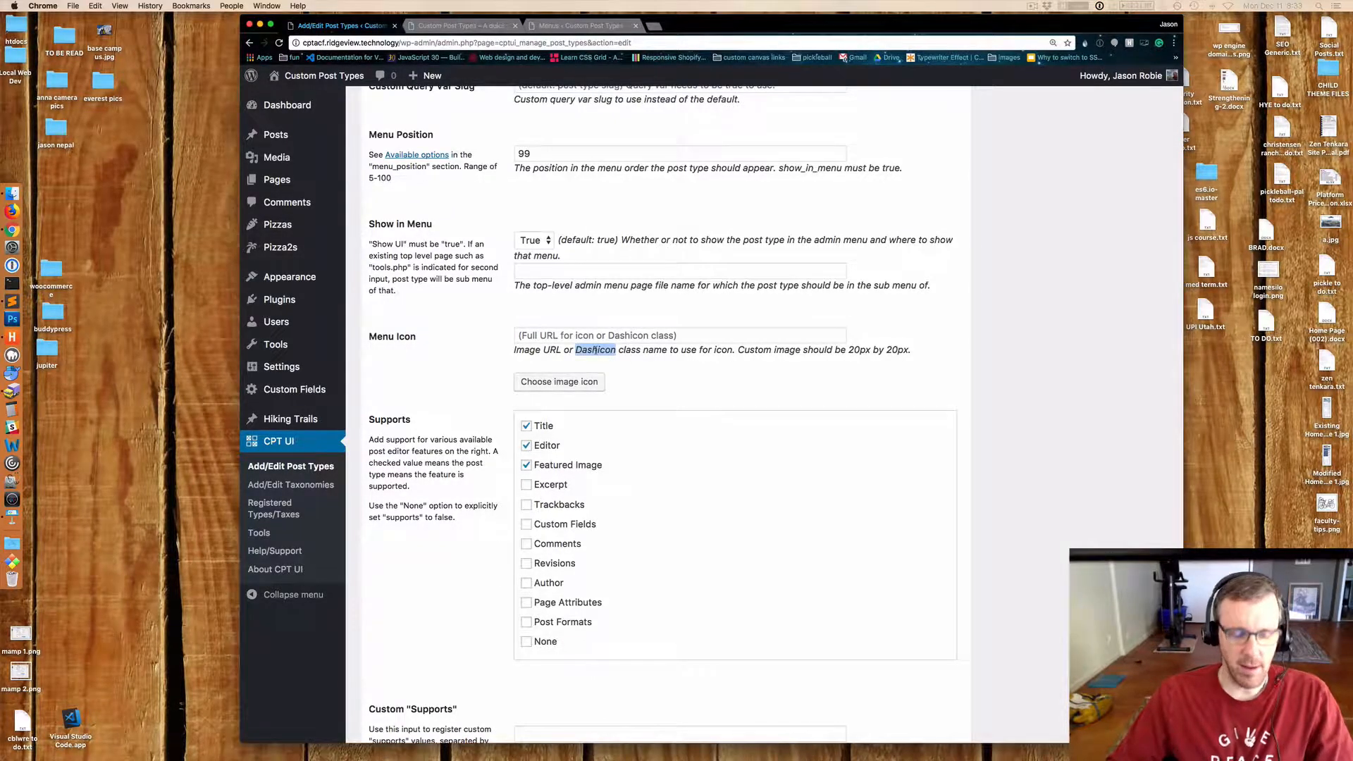
click(656, 27)
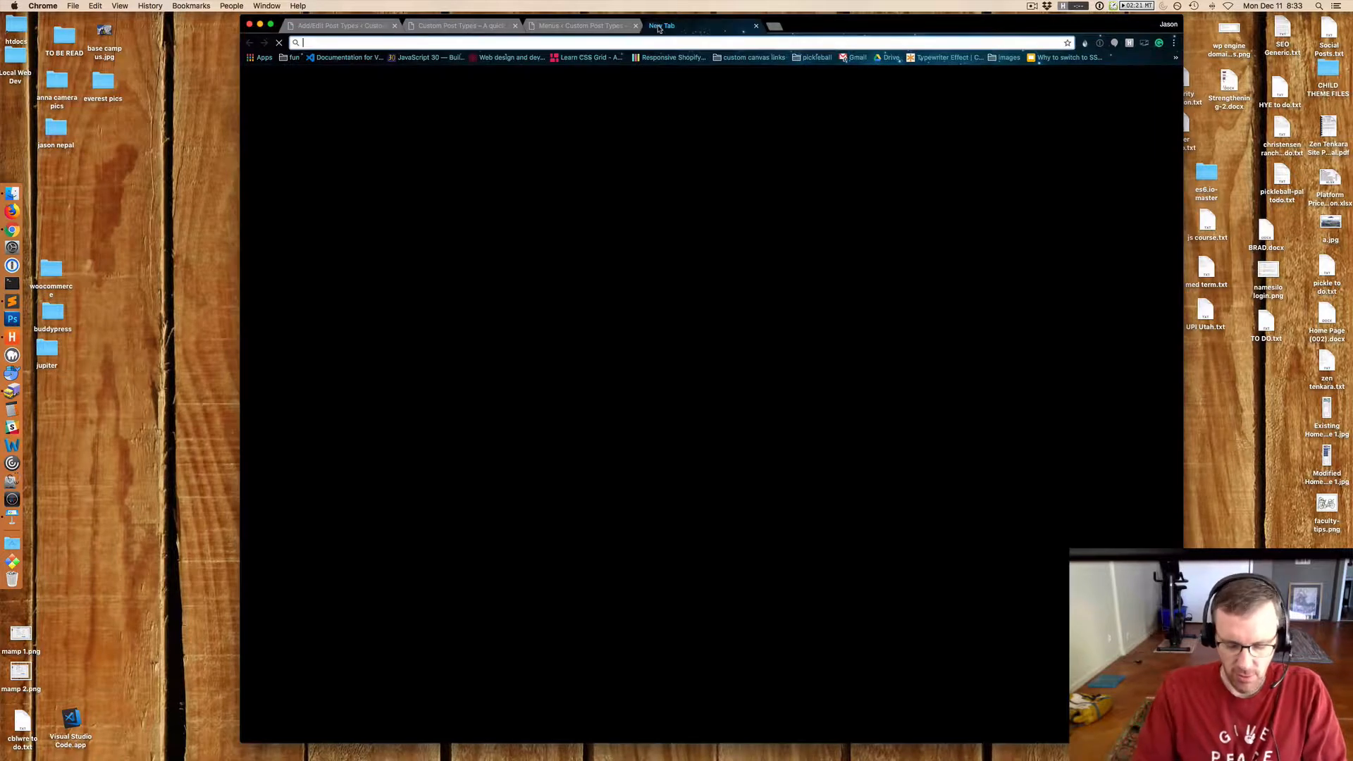
text(wordpress)
key(super+v)
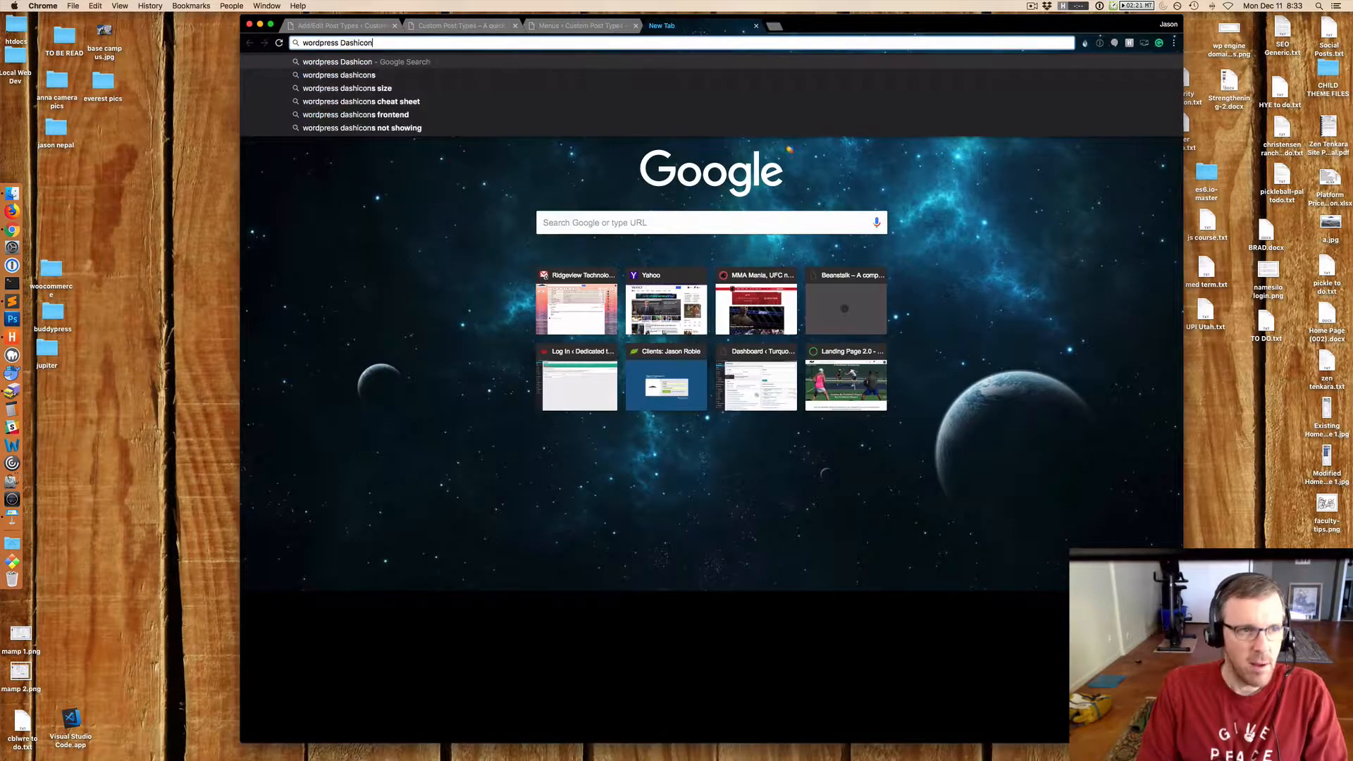
key(Return)
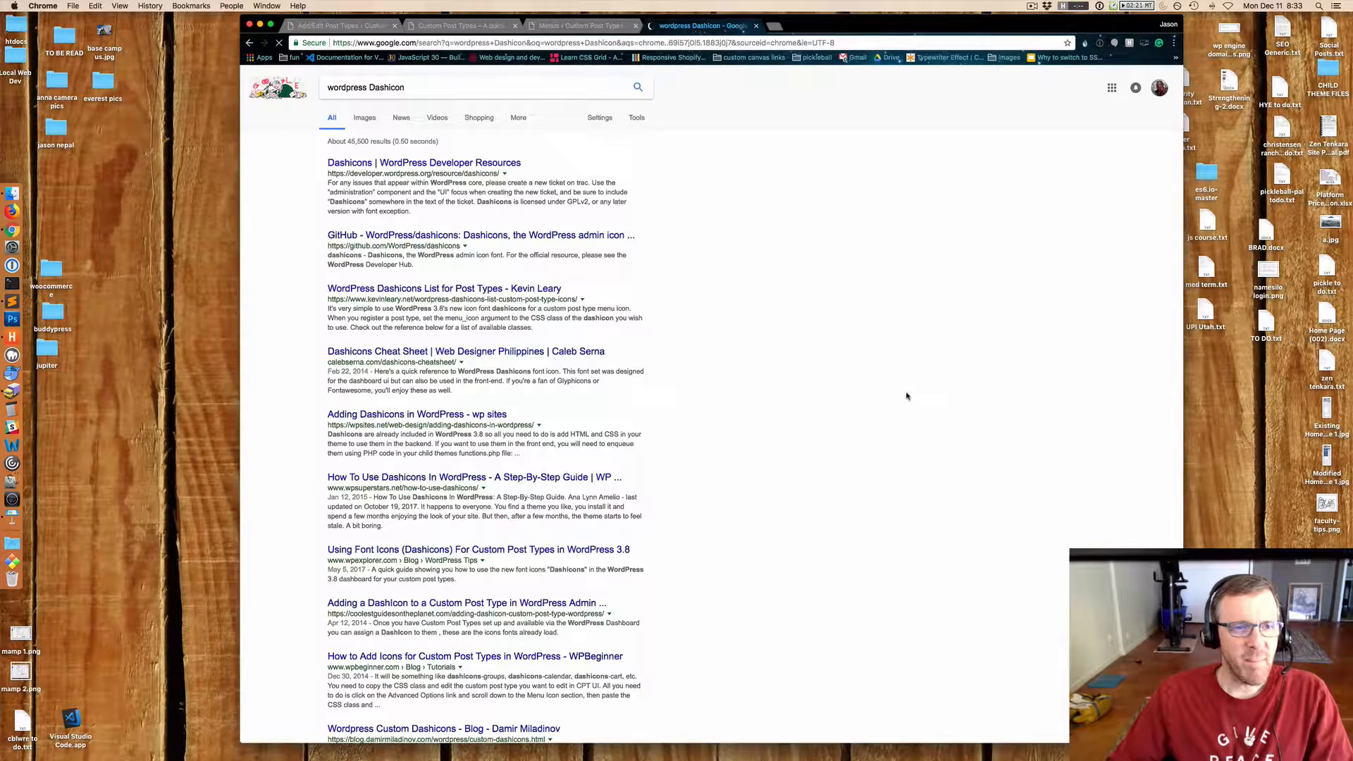
click(398, 163)
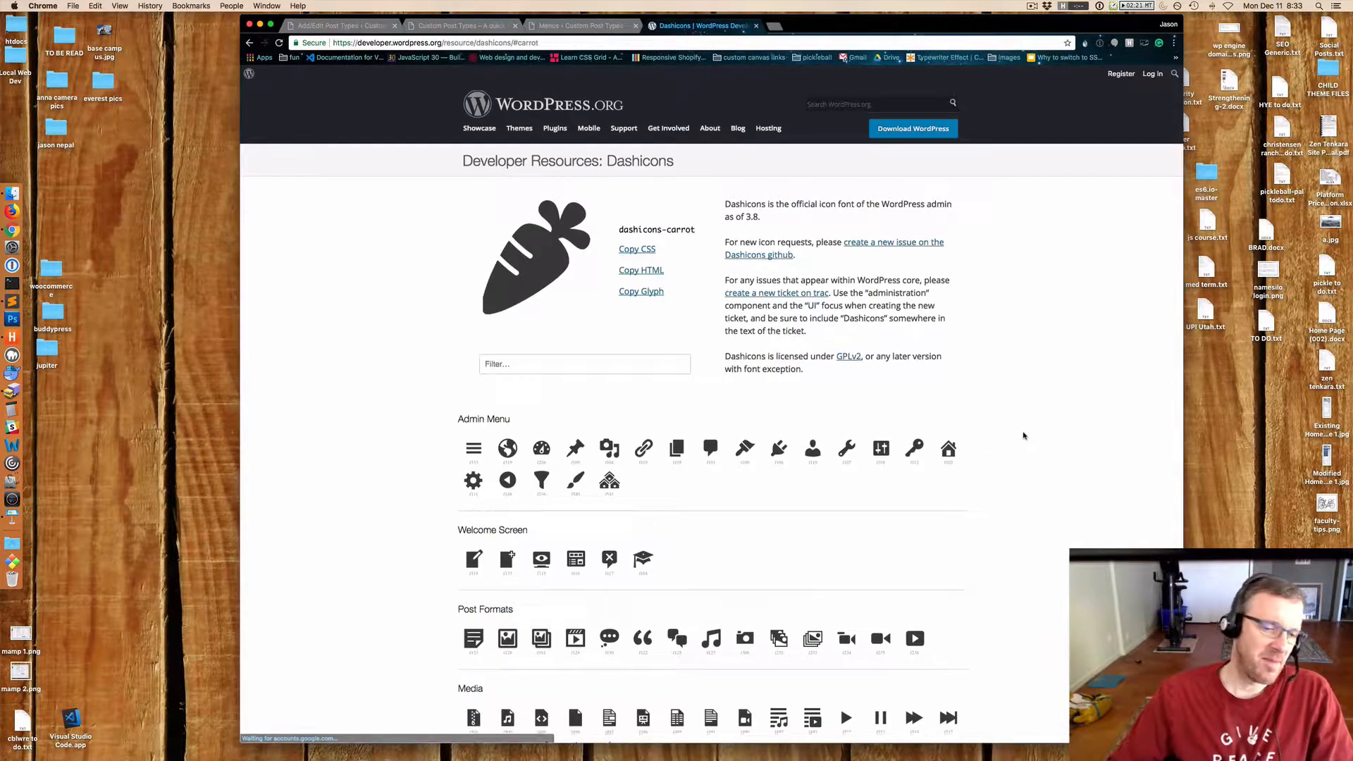
Pick the palm tree icon from the Misc section and copy its dashicons-palmtree class name.
scroll(1024, 436, down, 5)
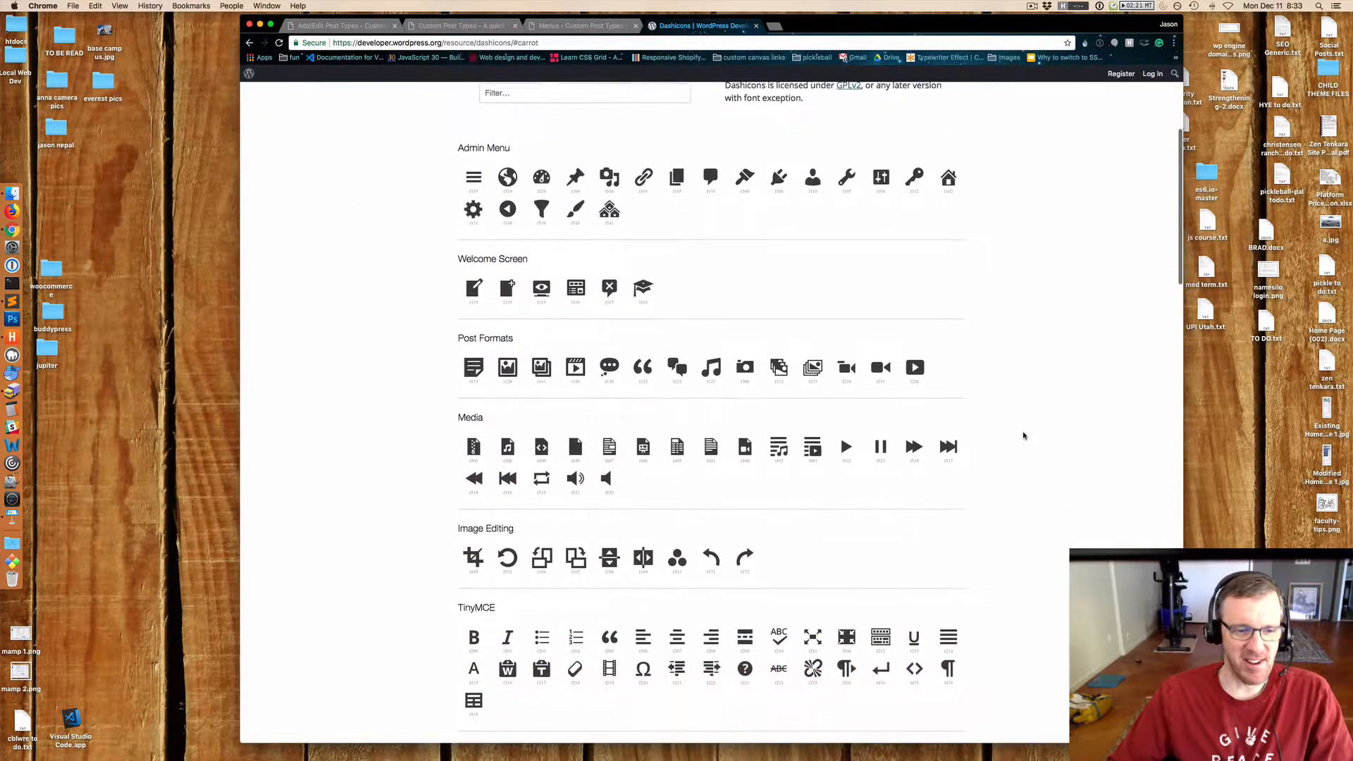
scroll(1024, 436, down, 10)
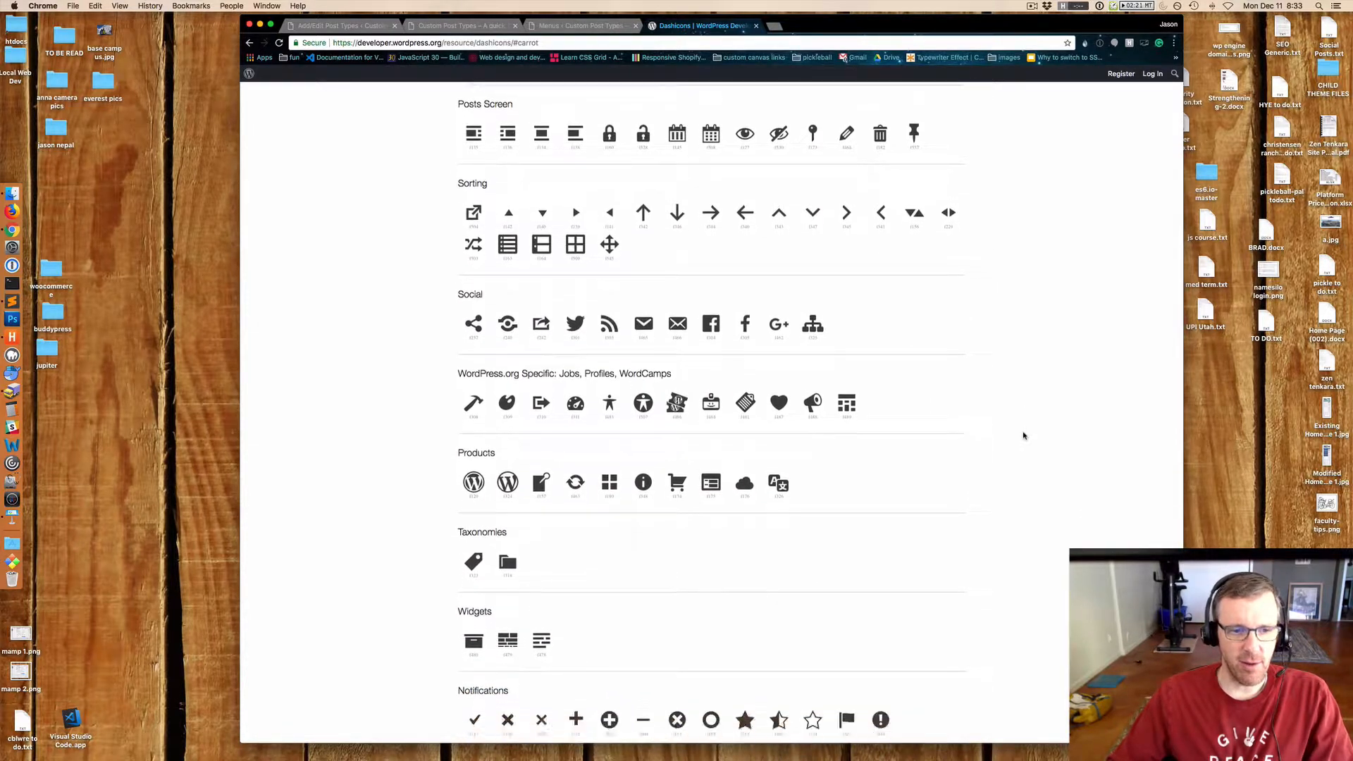
scroll(1023, 436, down, 6)
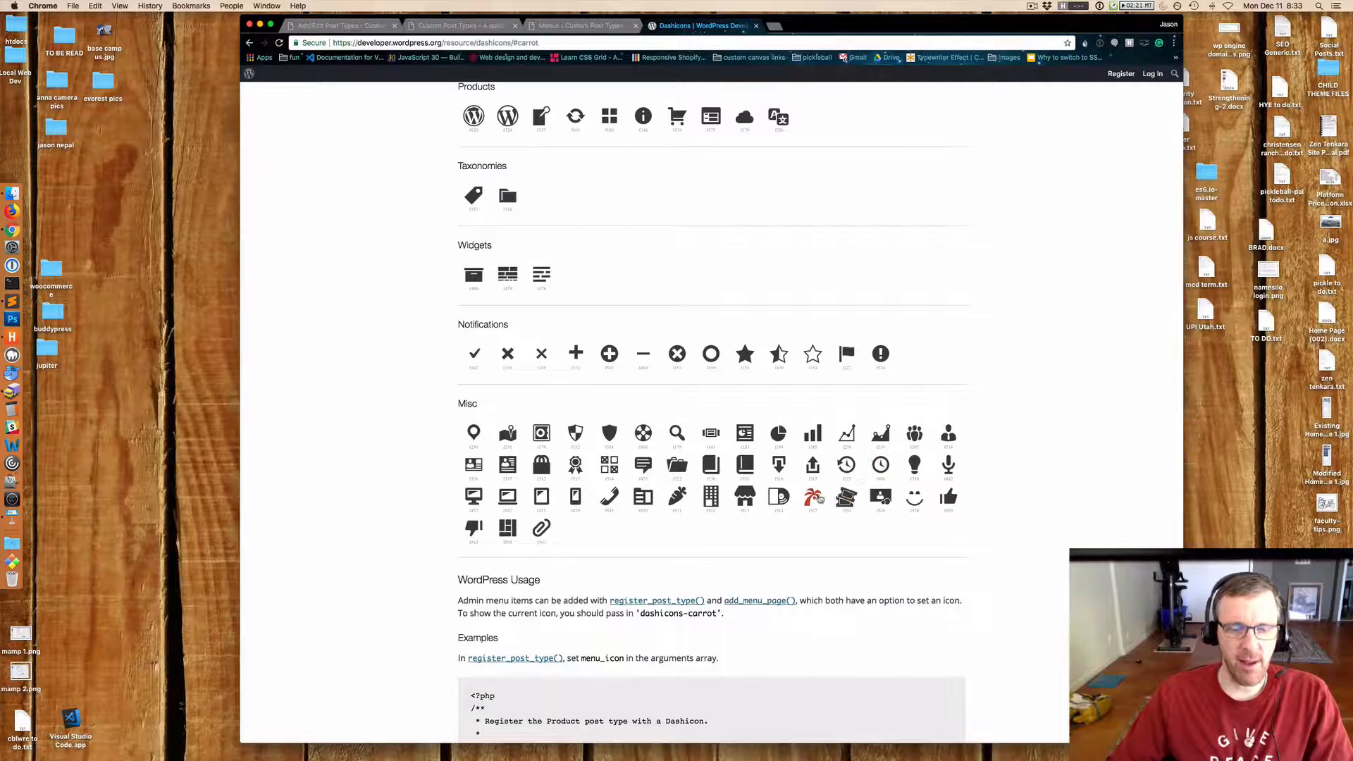
click(818, 499)
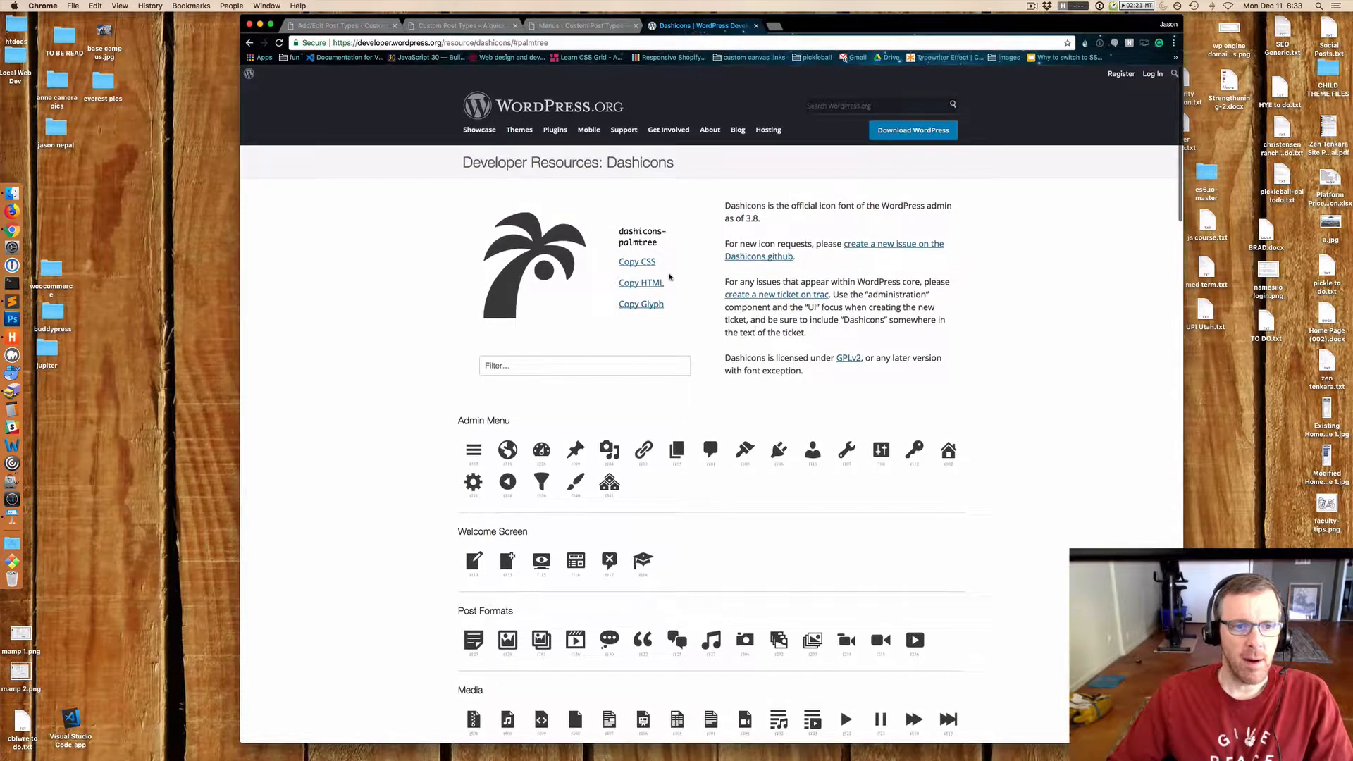
drag(658, 242, 620, 232)
key(ctrl+c)
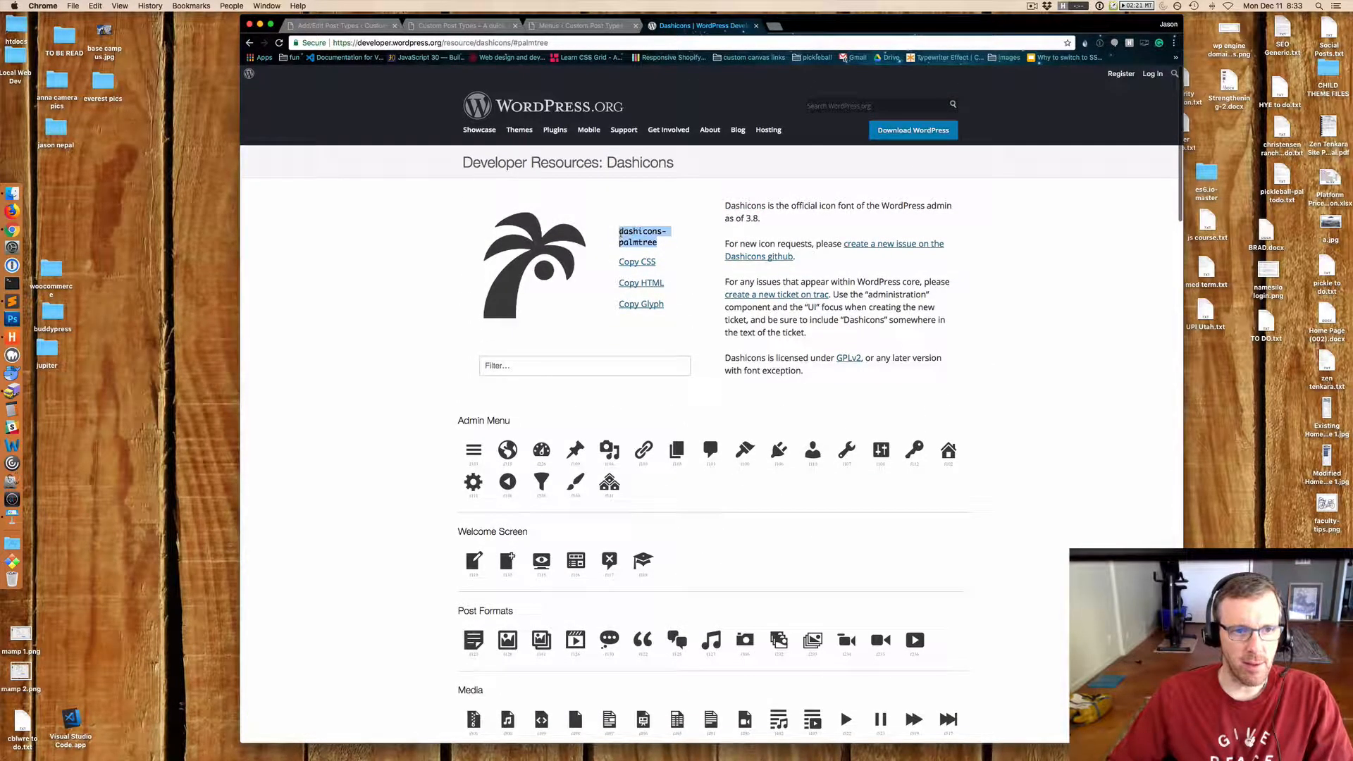
Set the post type's Menu Icon to dashicons-palmtree and save the post type.
click(339, 25)
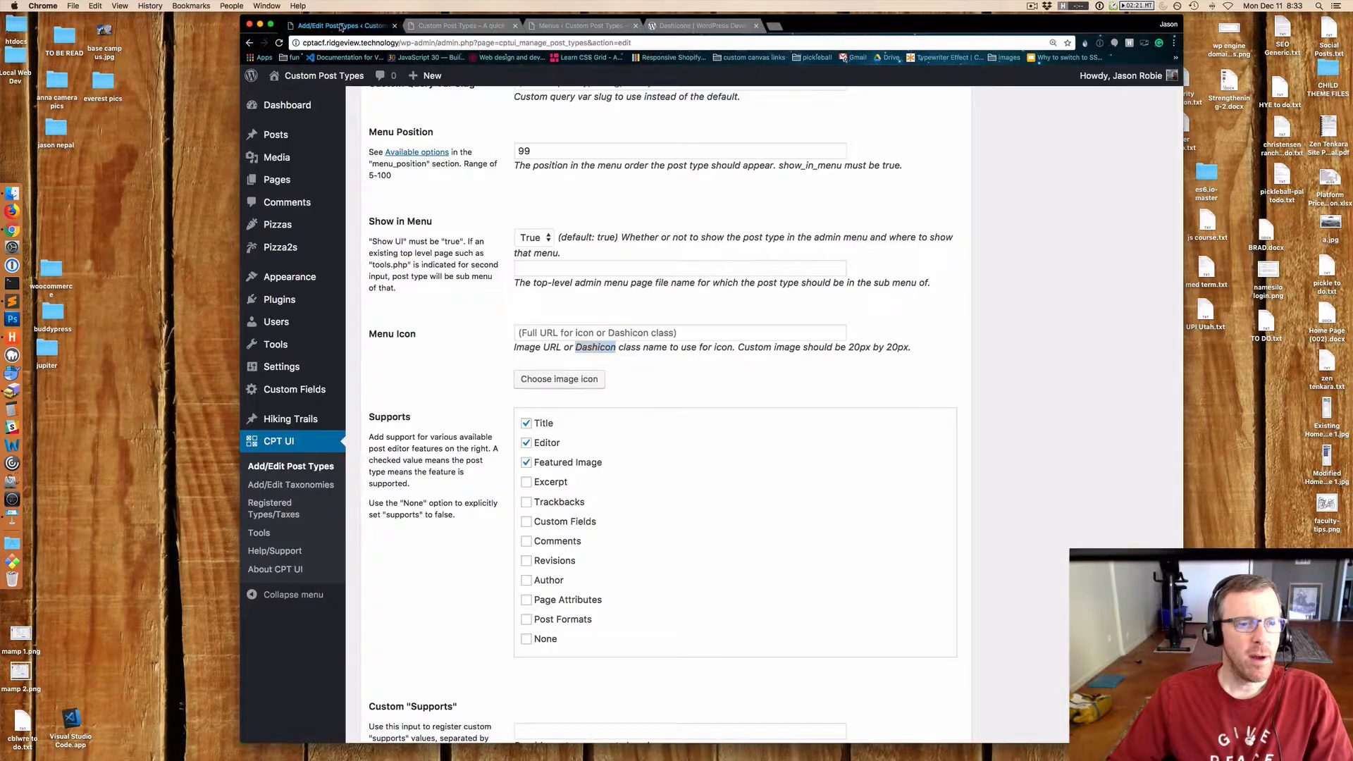
click(561, 332)
key(ctrl+v)
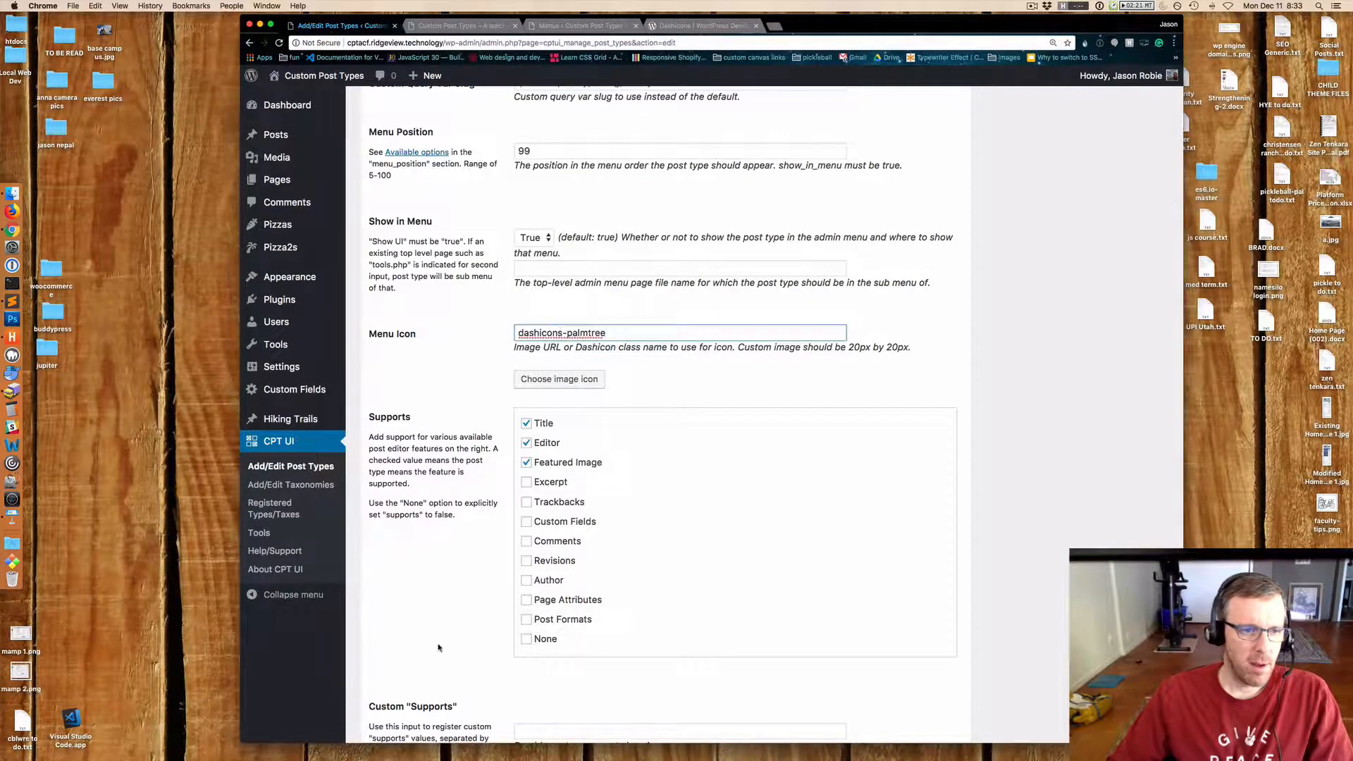
scroll(438, 644, down, 4)
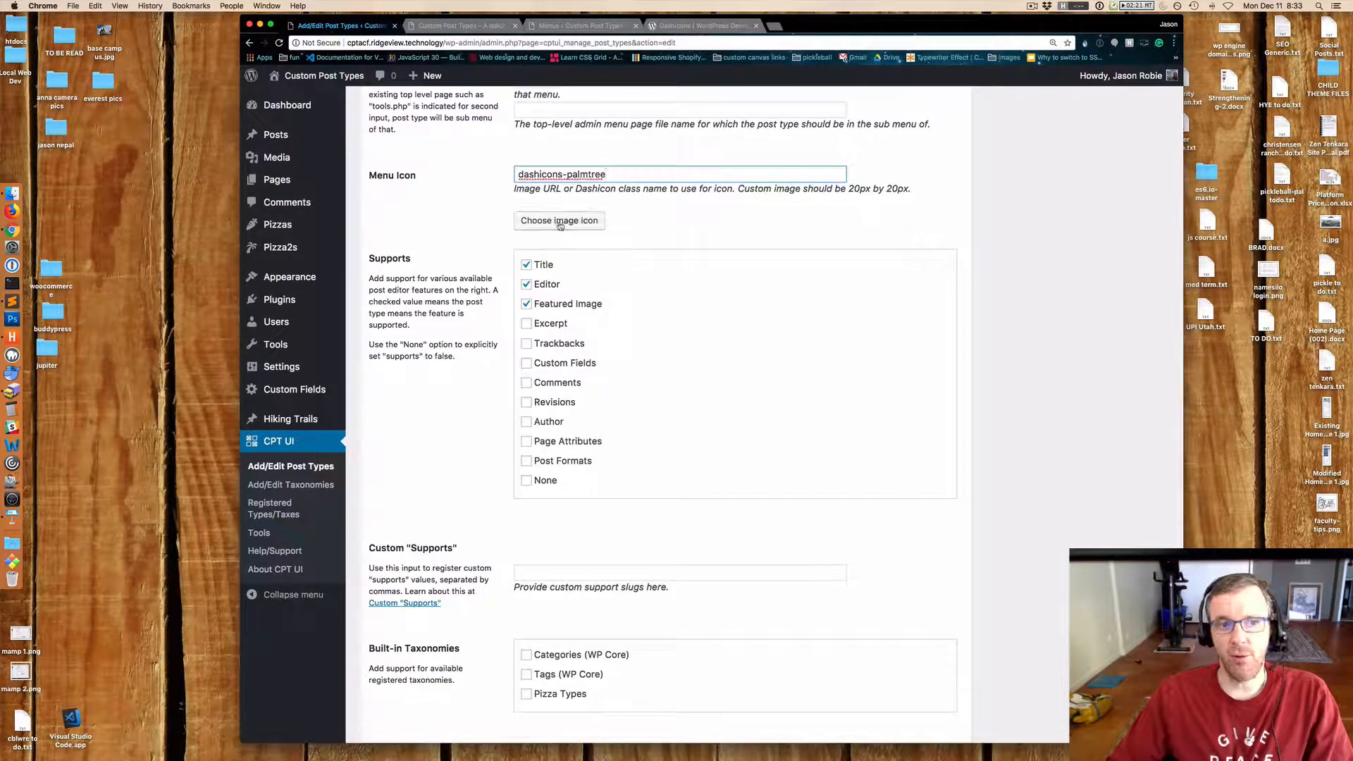
scroll(463, 540, down, 3)
click(399, 682)
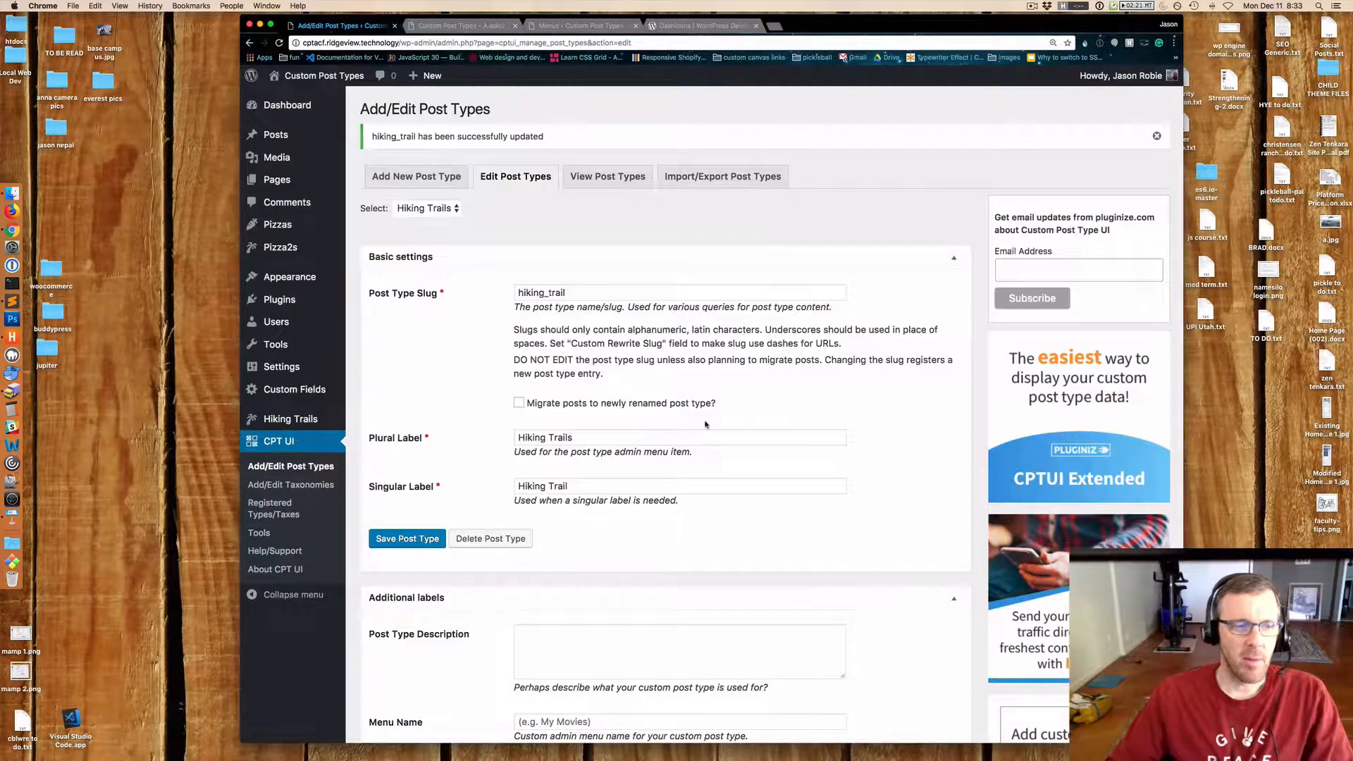
Review the saved post type settings down to the Menu Icon and Supports options.
scroll(718, 423, down, 20)
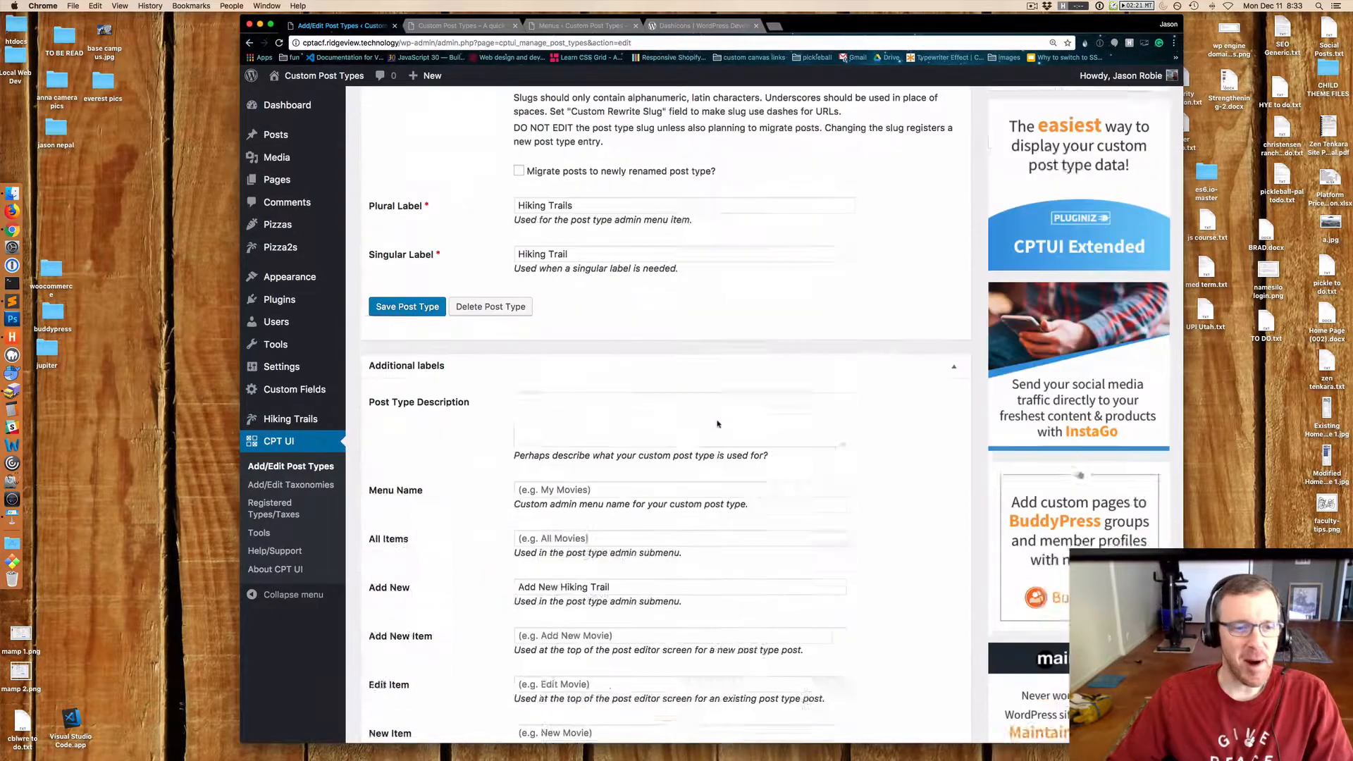
scroll(718, 423, up, 20)
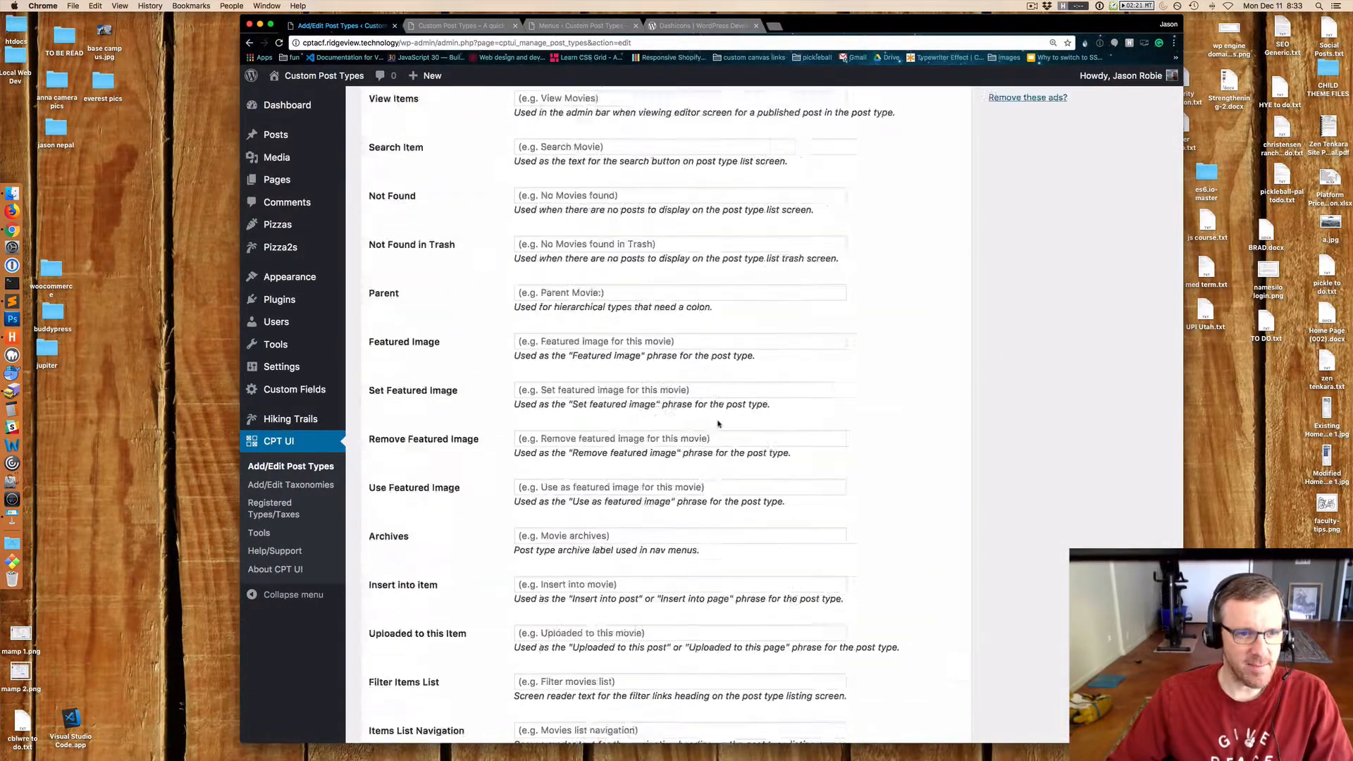
scroll(957, 514, down, 2)
scroll(957, 514, up, 1)
click(957, 514)
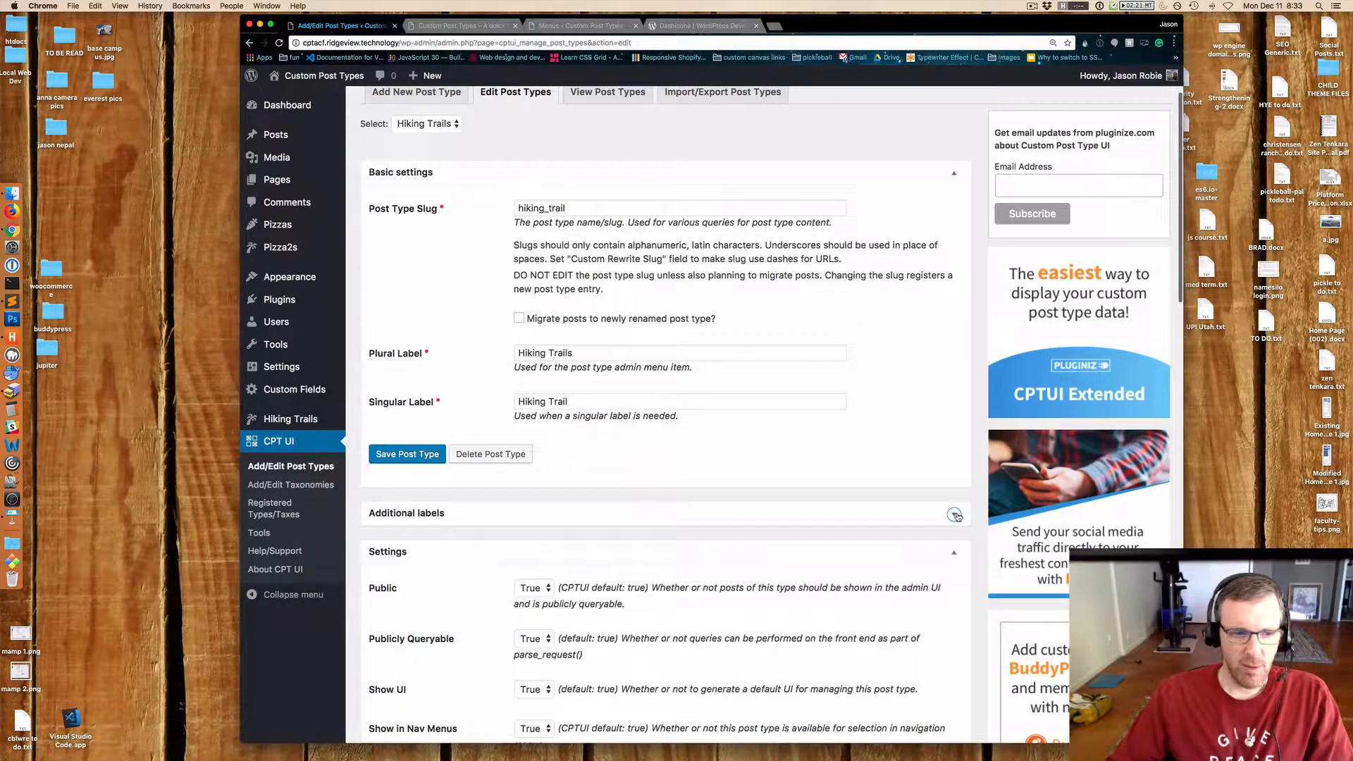
scroll(952, 513, down, 6)
scroll(947, 514, down, 2)
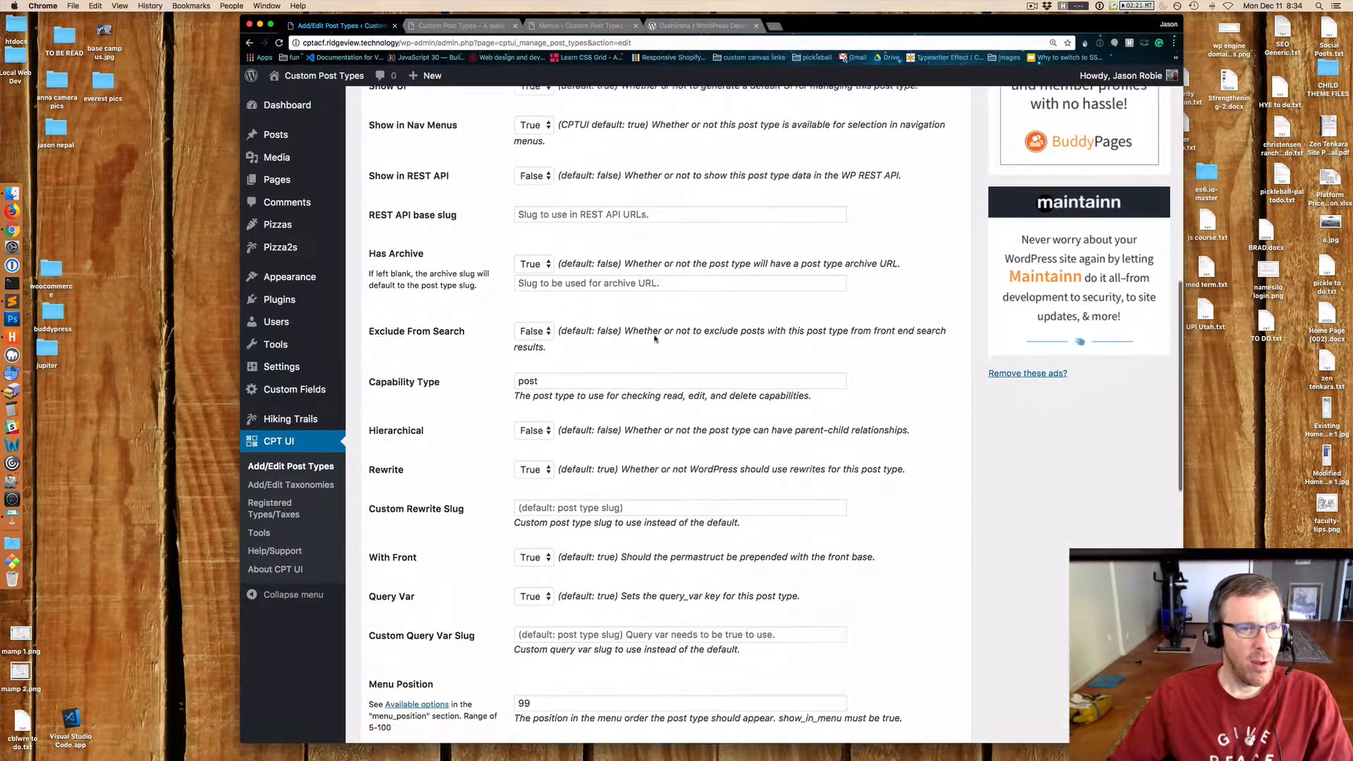
scroll(739, 394, down, 3)
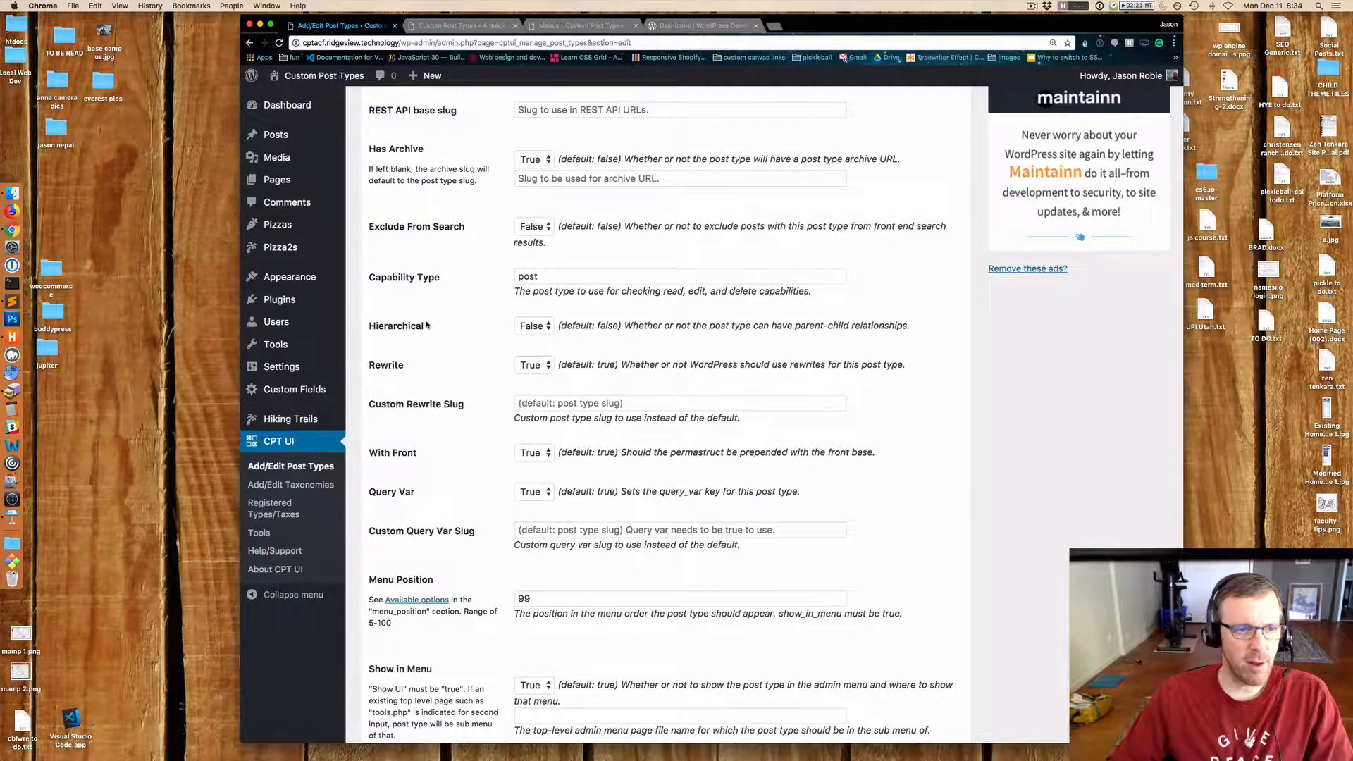
scroll(424, 325, down, 4)
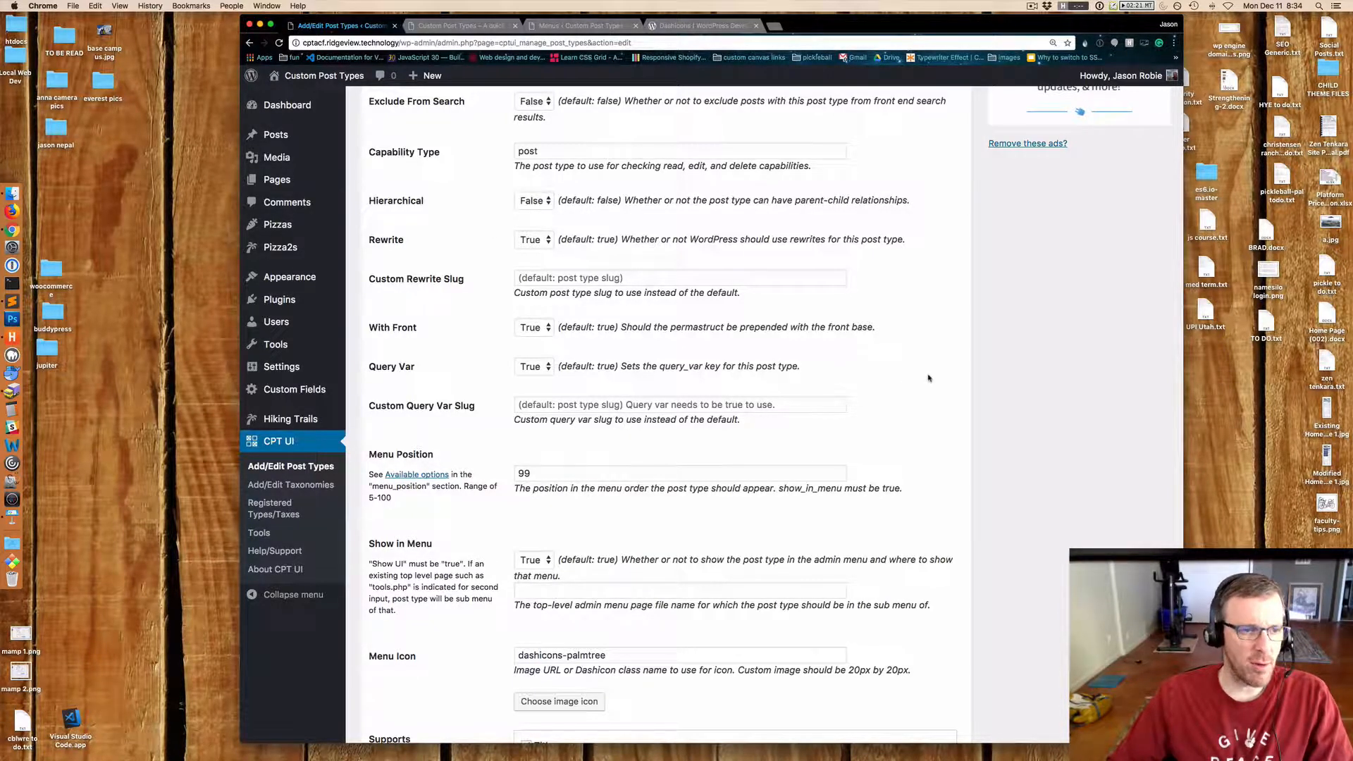
scroll(929, 379, down, 12)
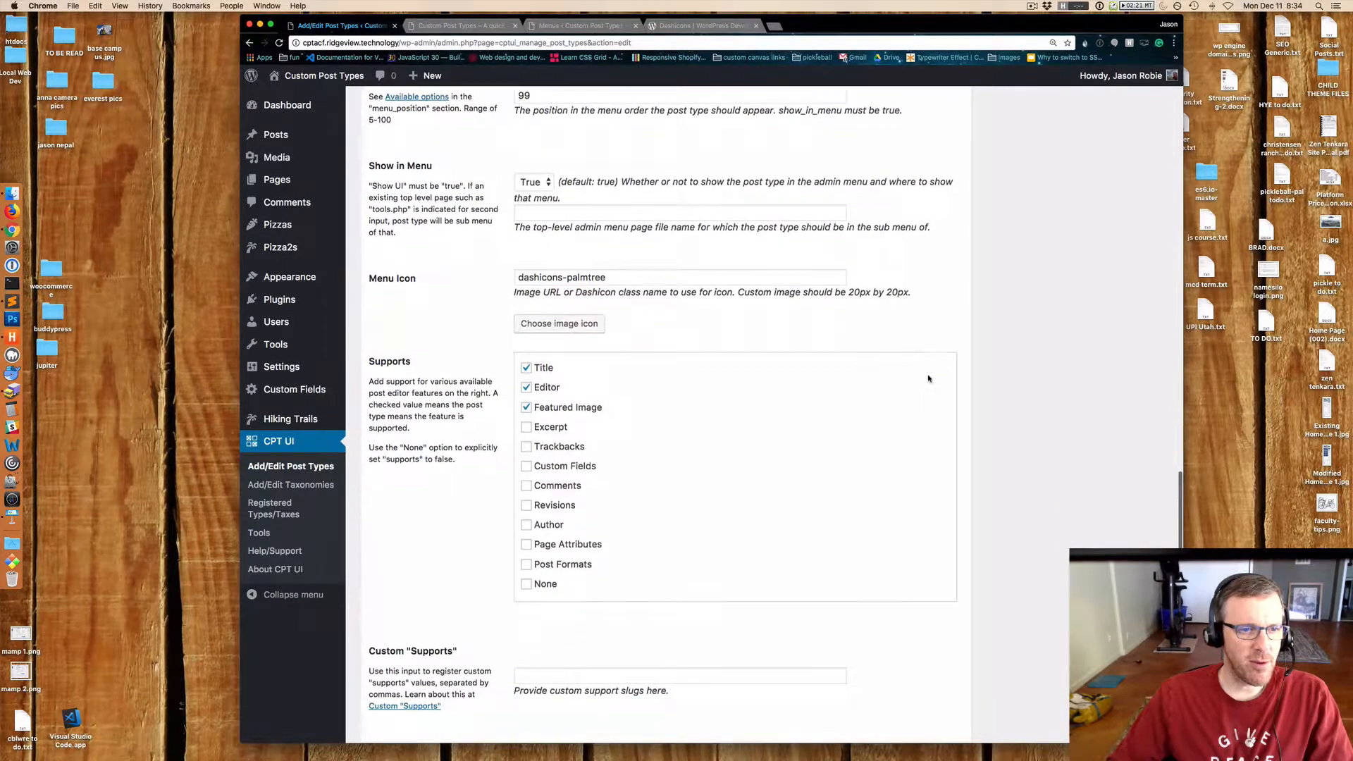
scroll(929, 379, down, 5)
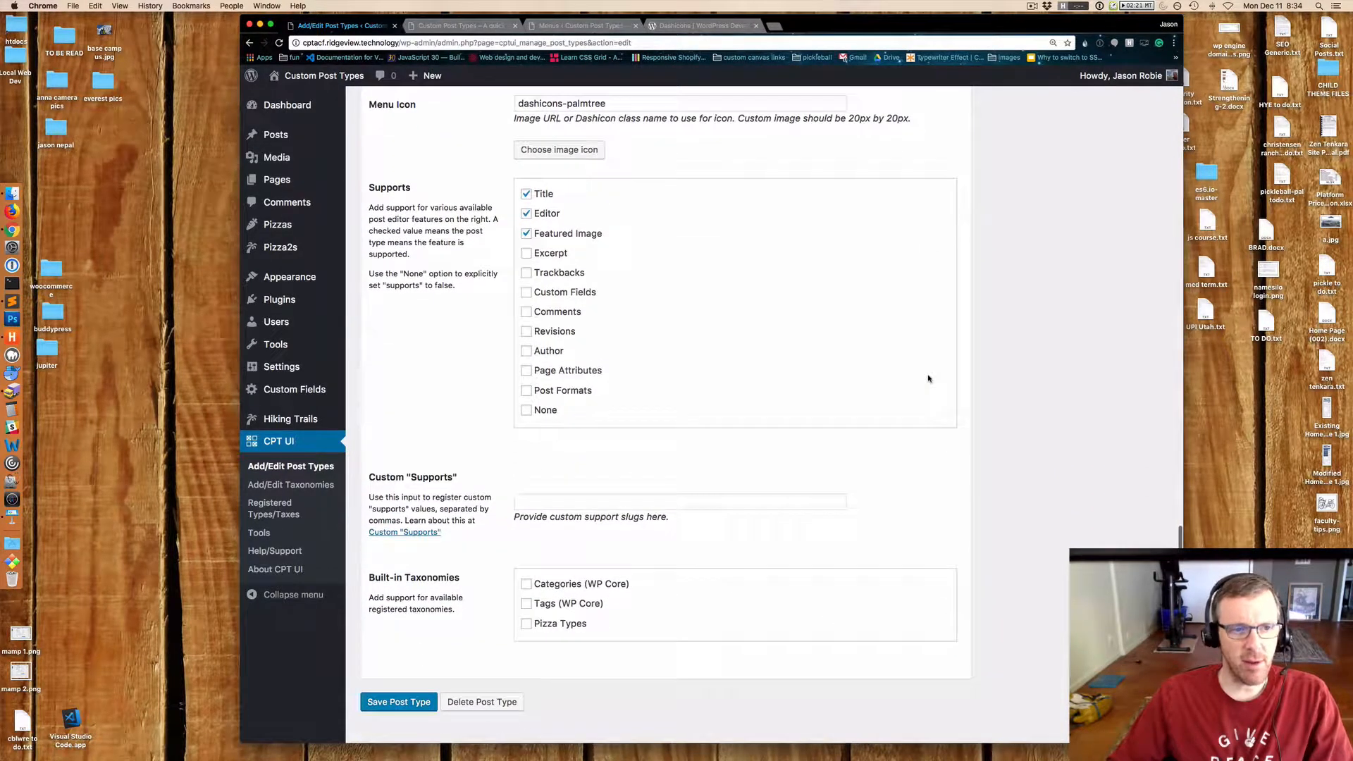
mouse_move(289, 279)
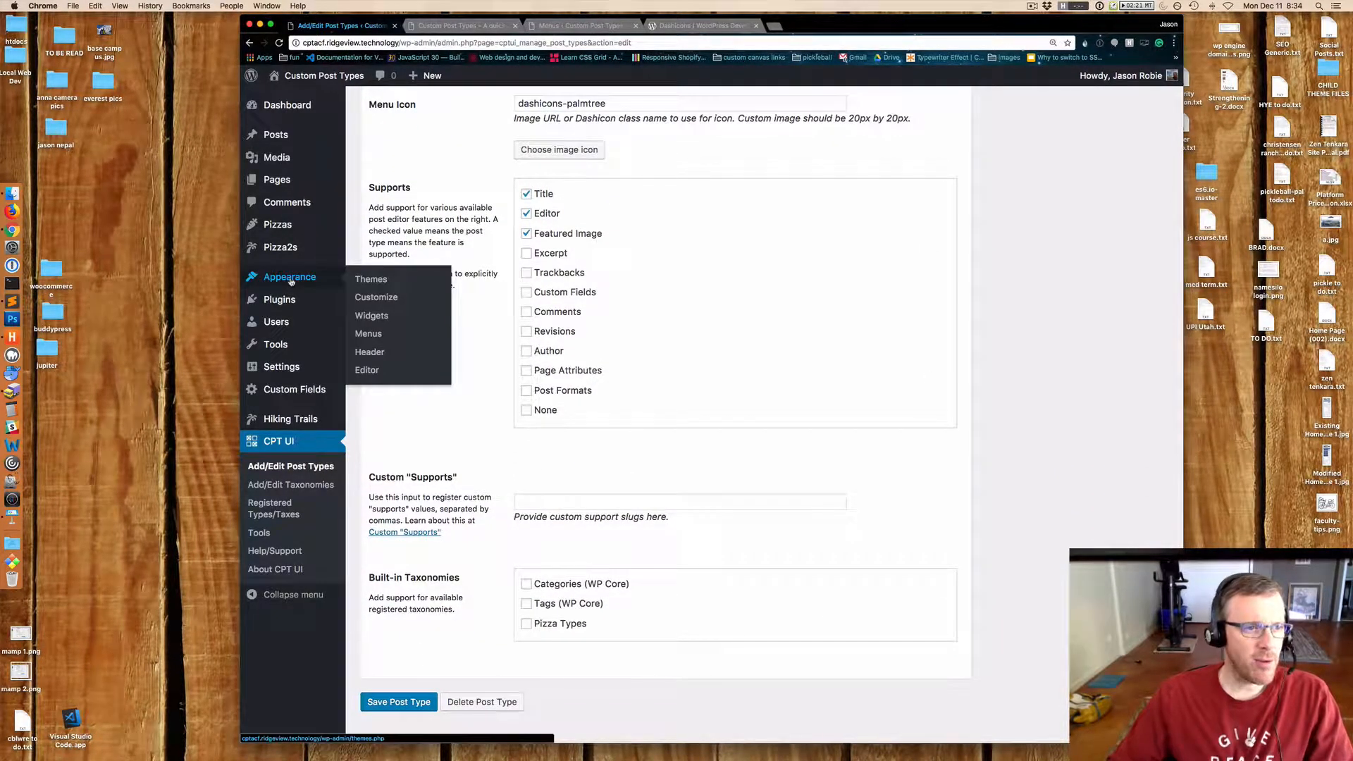
Open the Add New Hiking Trail screen in a new browser tab and switch to it.
mouse_move(280, 430)
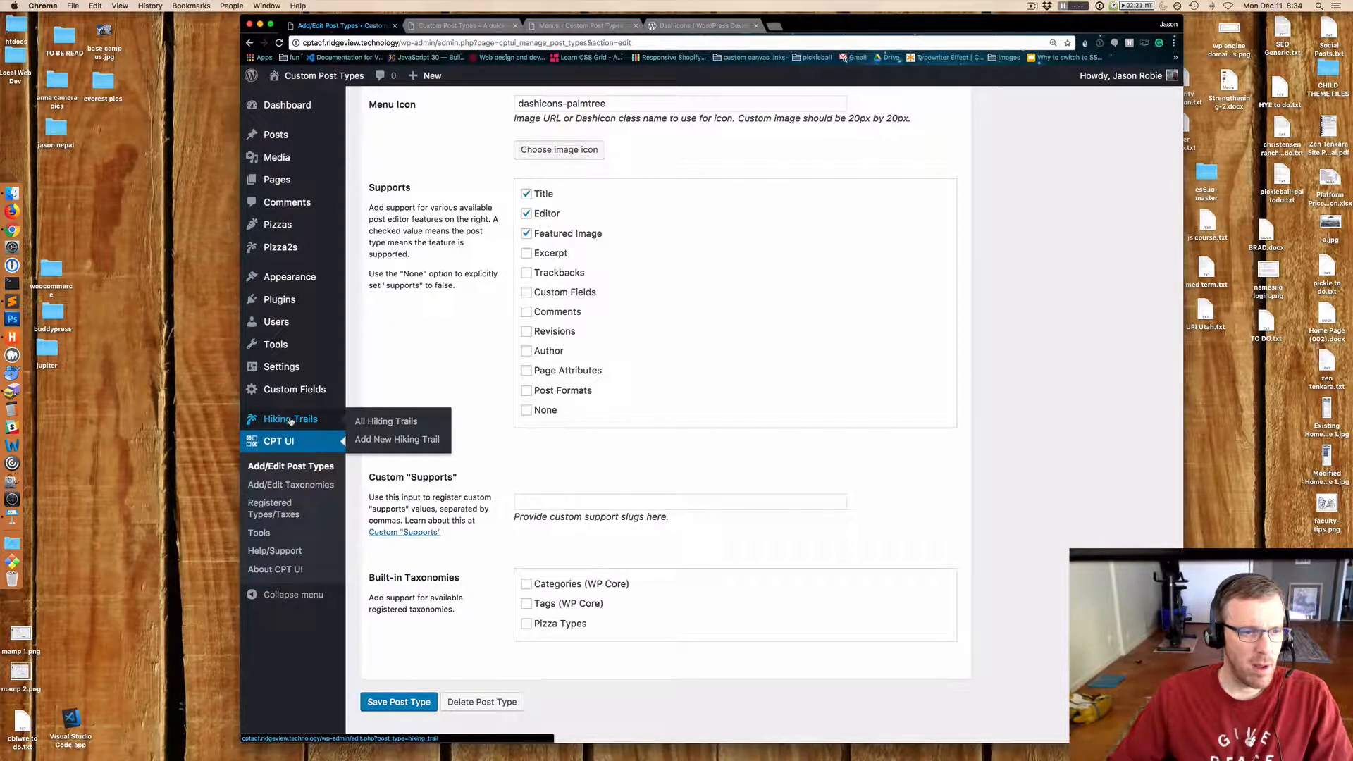
right_click(375, 439)
click(406, 445)
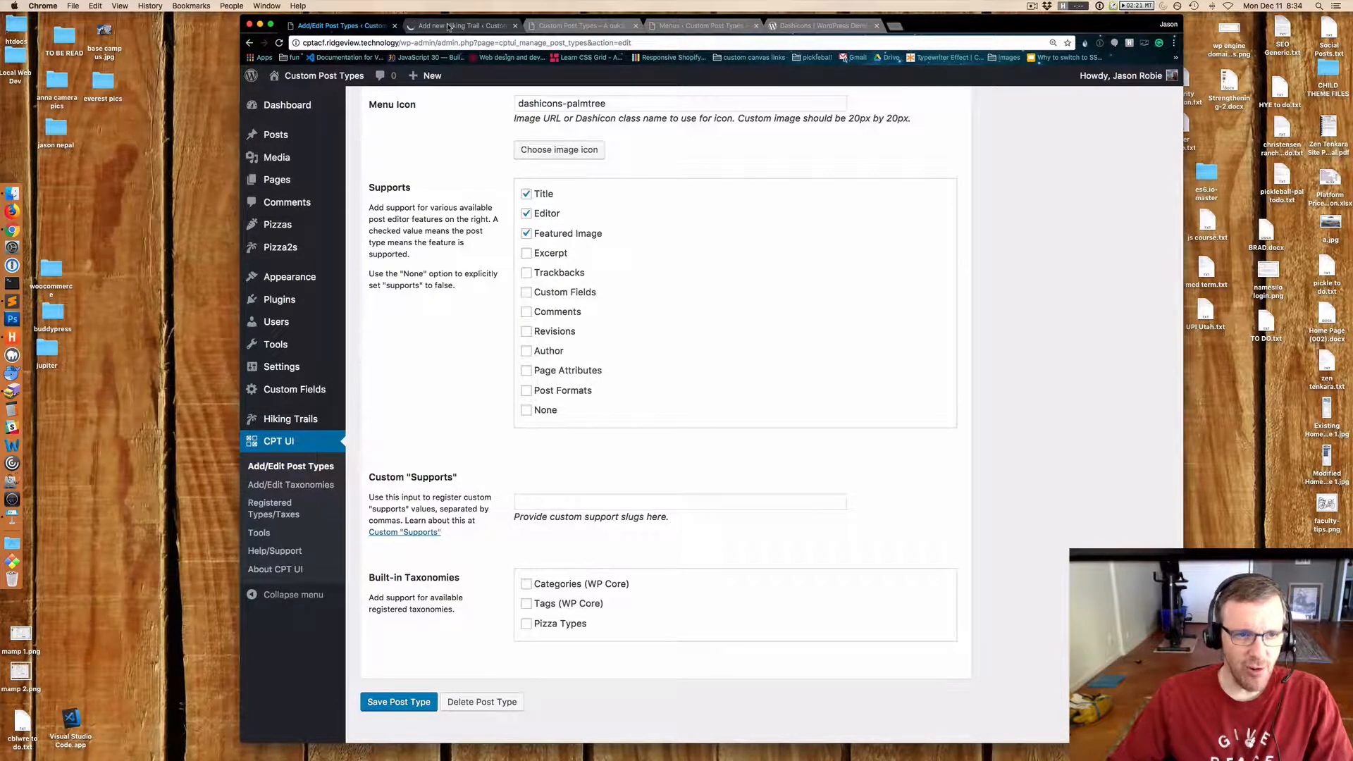
click(448, 26)
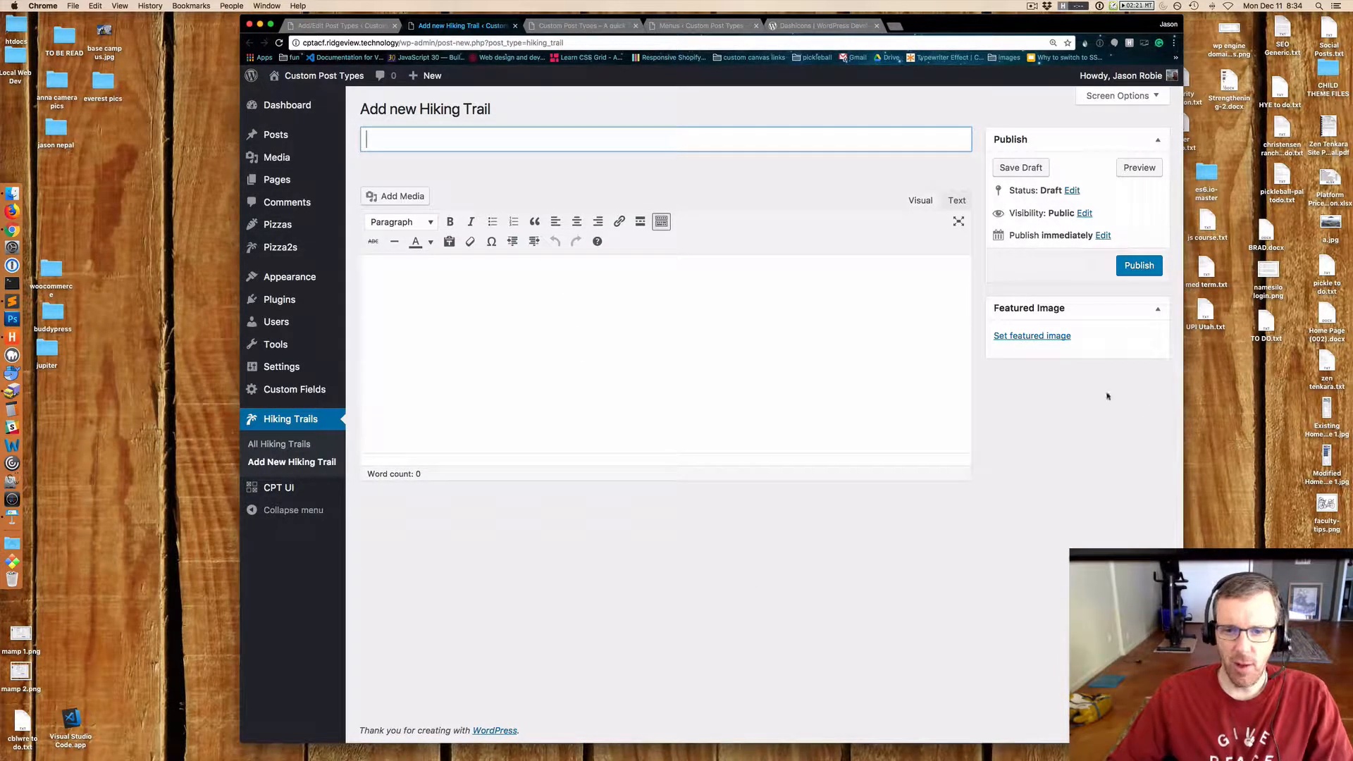
Back in the post type settings, enable all remaining Supports options except None and save the post type.
click(339, 25)
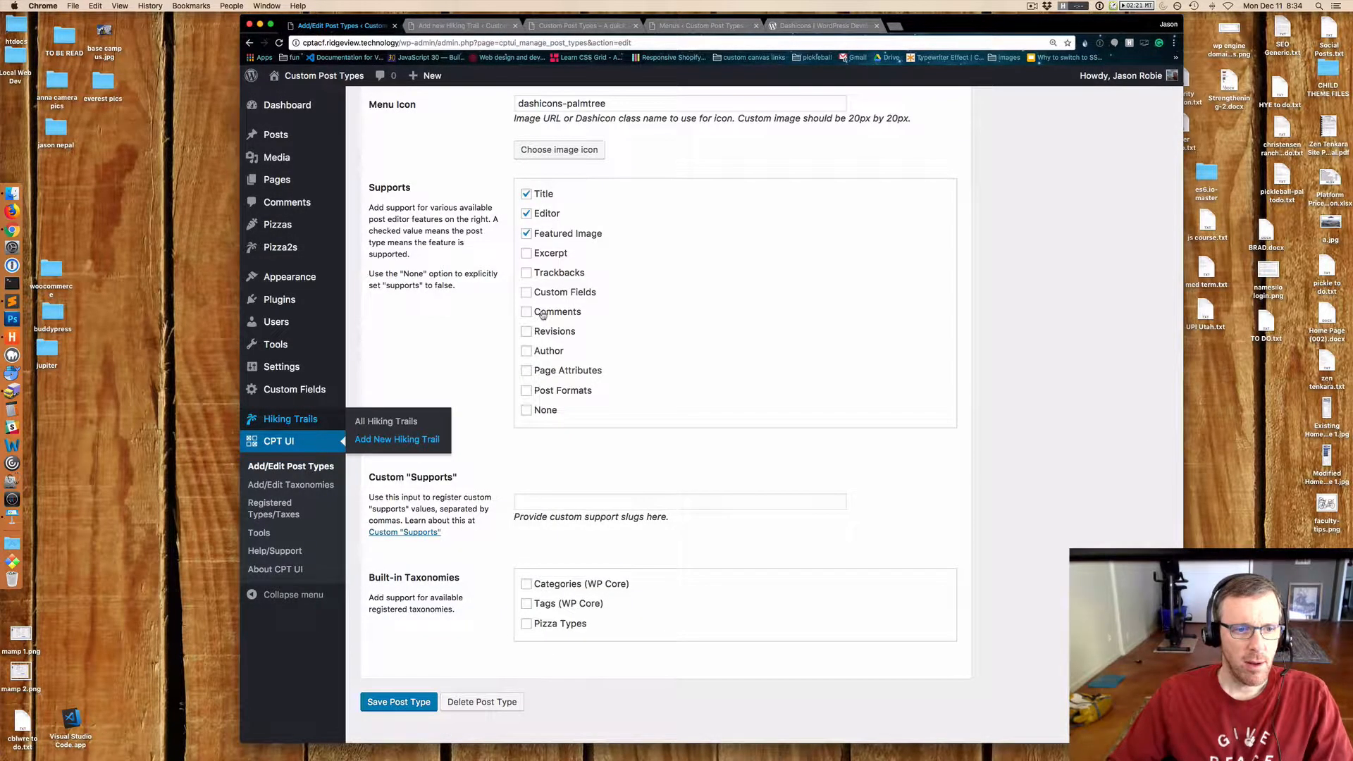
click(527, 253)
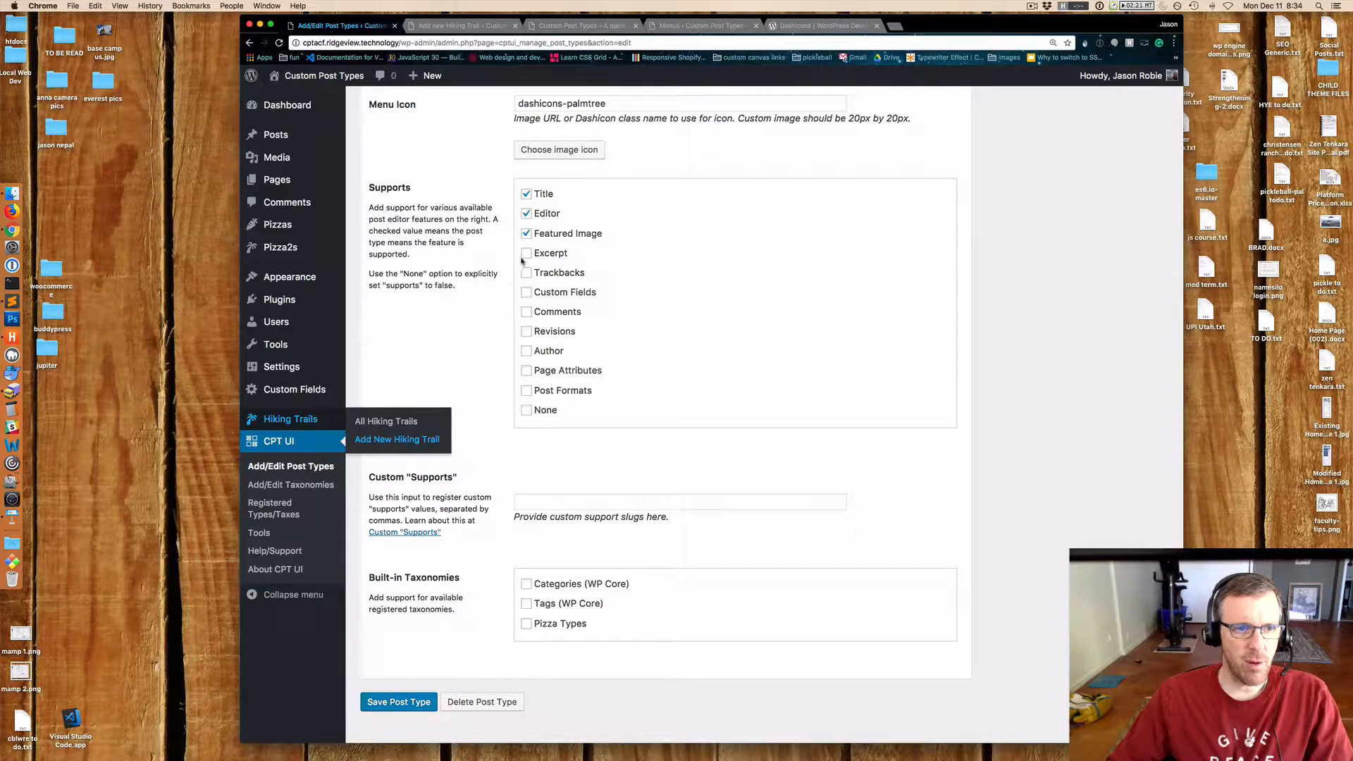
click(526, 273)
click(526, 292)
click(527, 311)
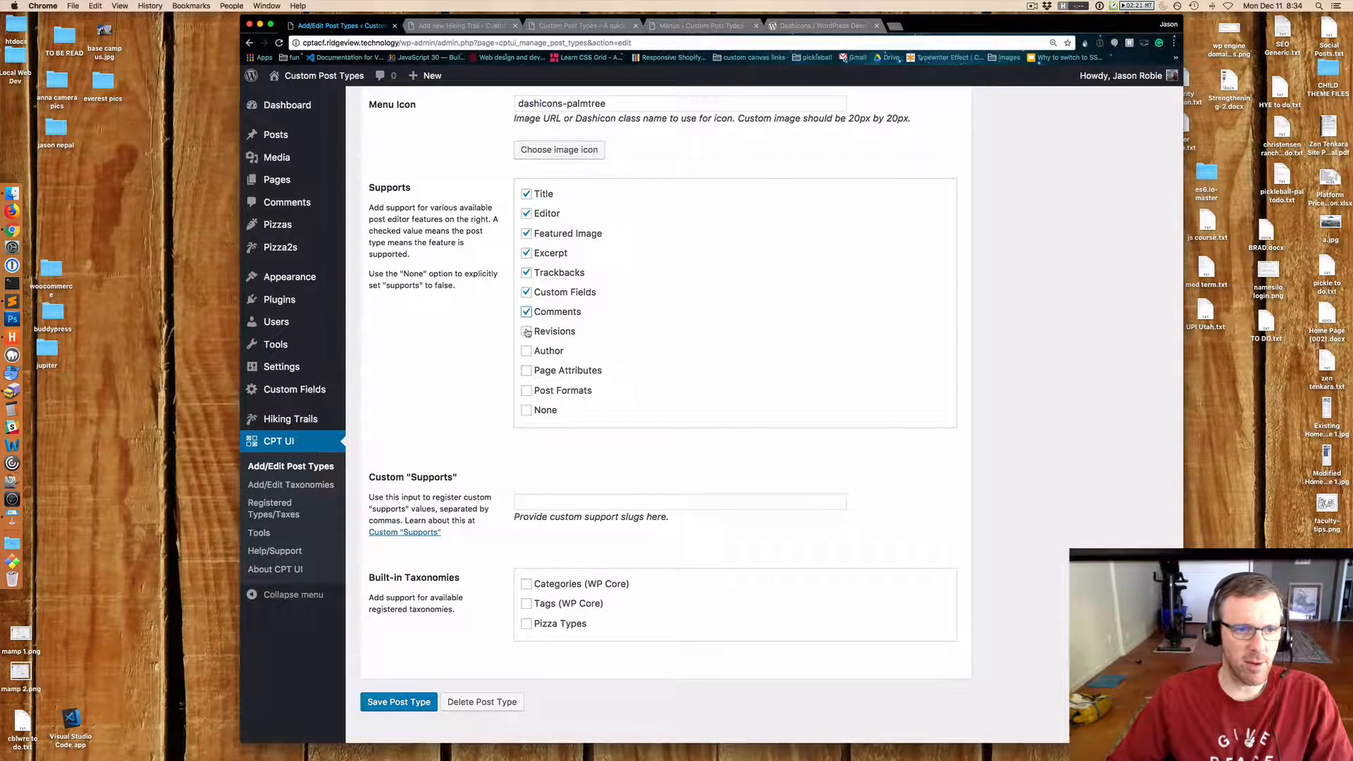
click(527, 331)
click(527, 351)
click(527, 391)
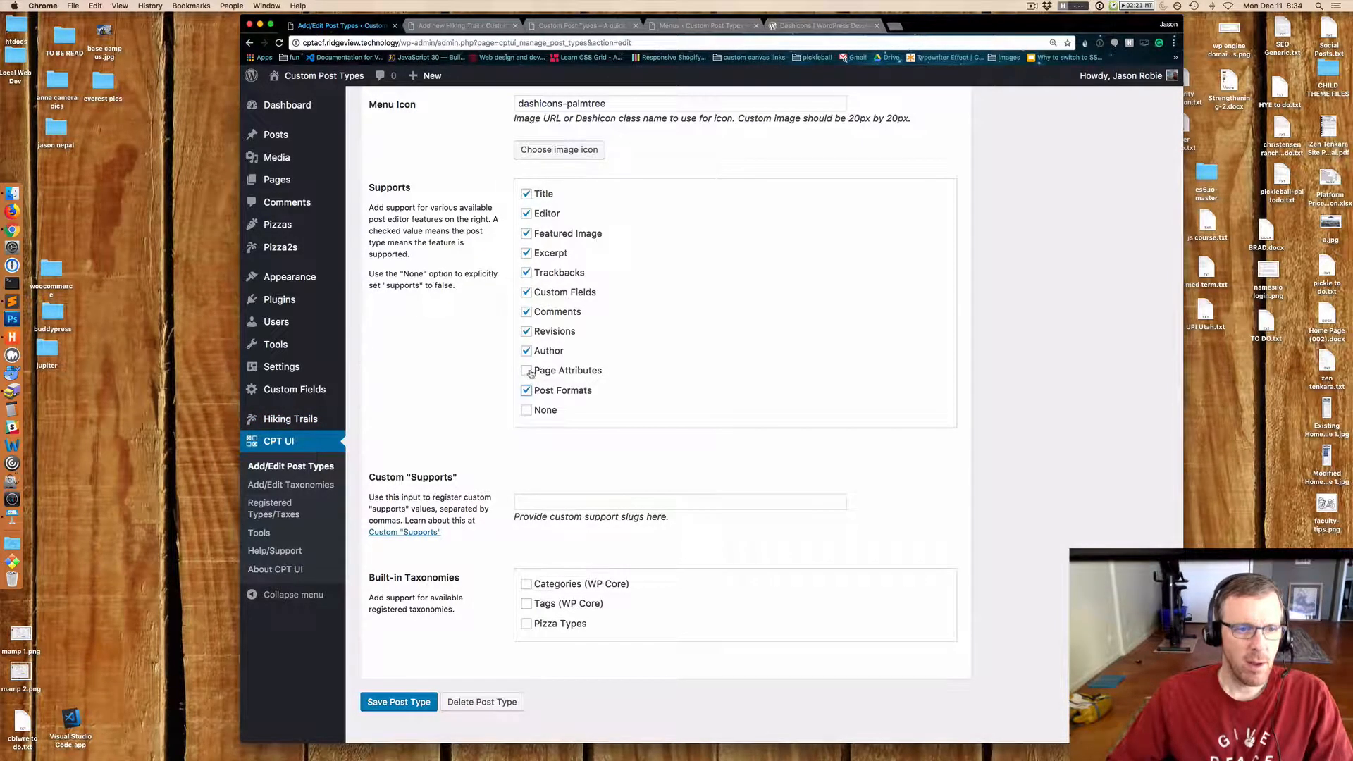
click(526, 371)
click(398, 702)
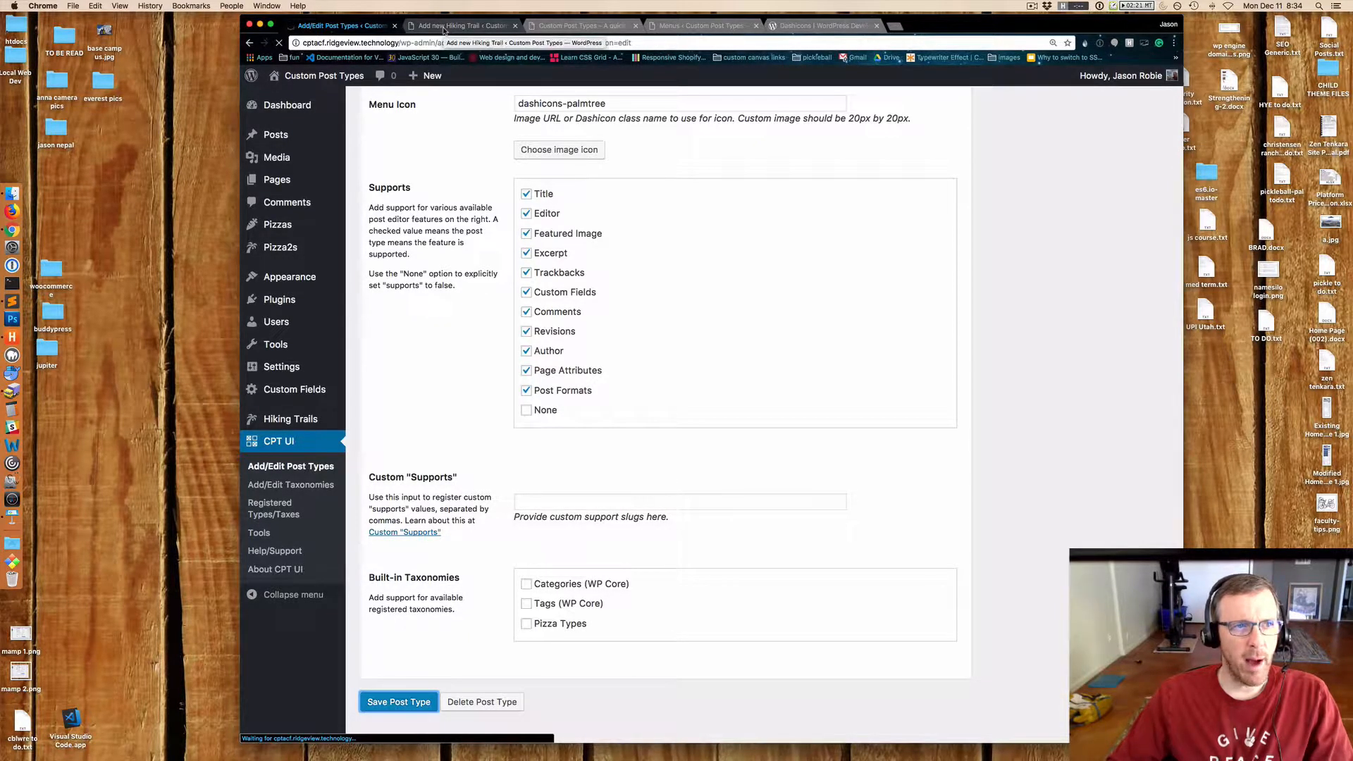
Reload the Add New Hiking Trail editor and scroll through the newly added meta boxes.
click(443, 26)
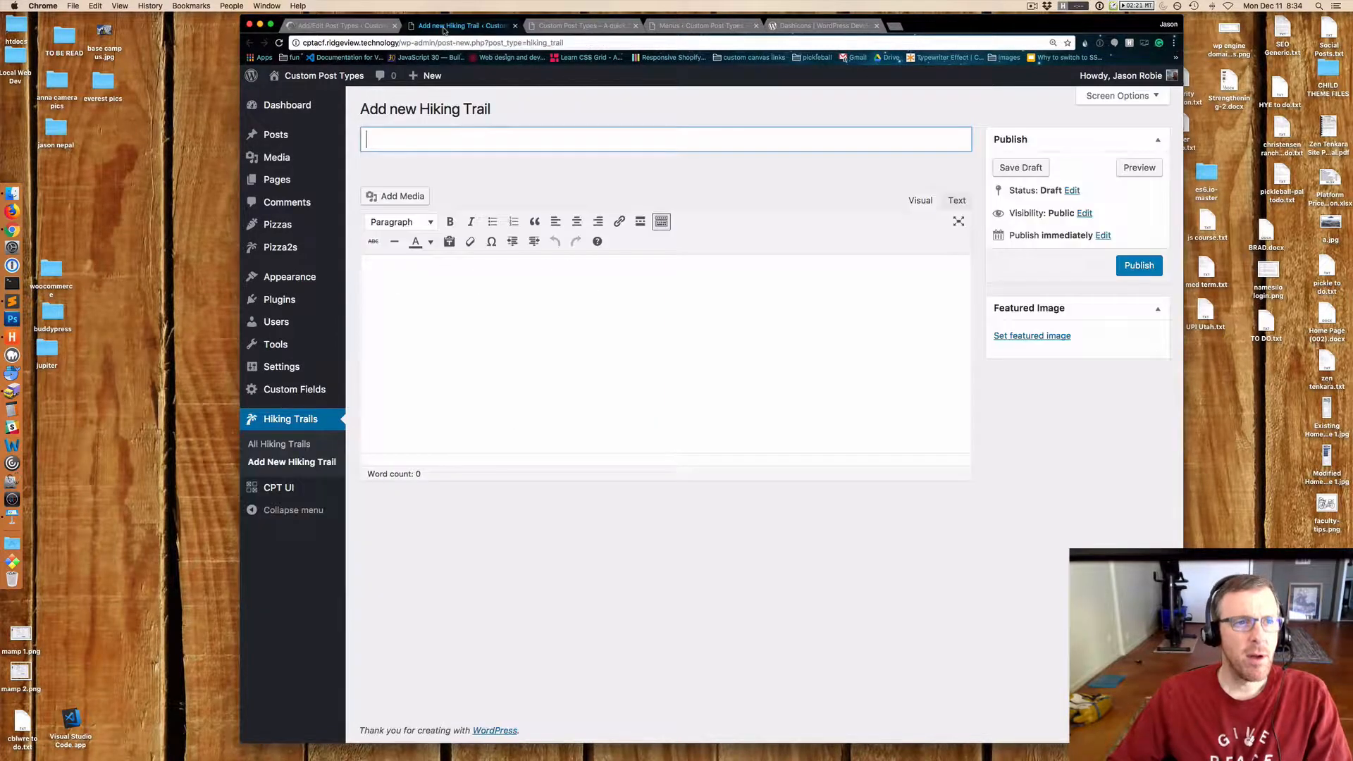
key(super+r)
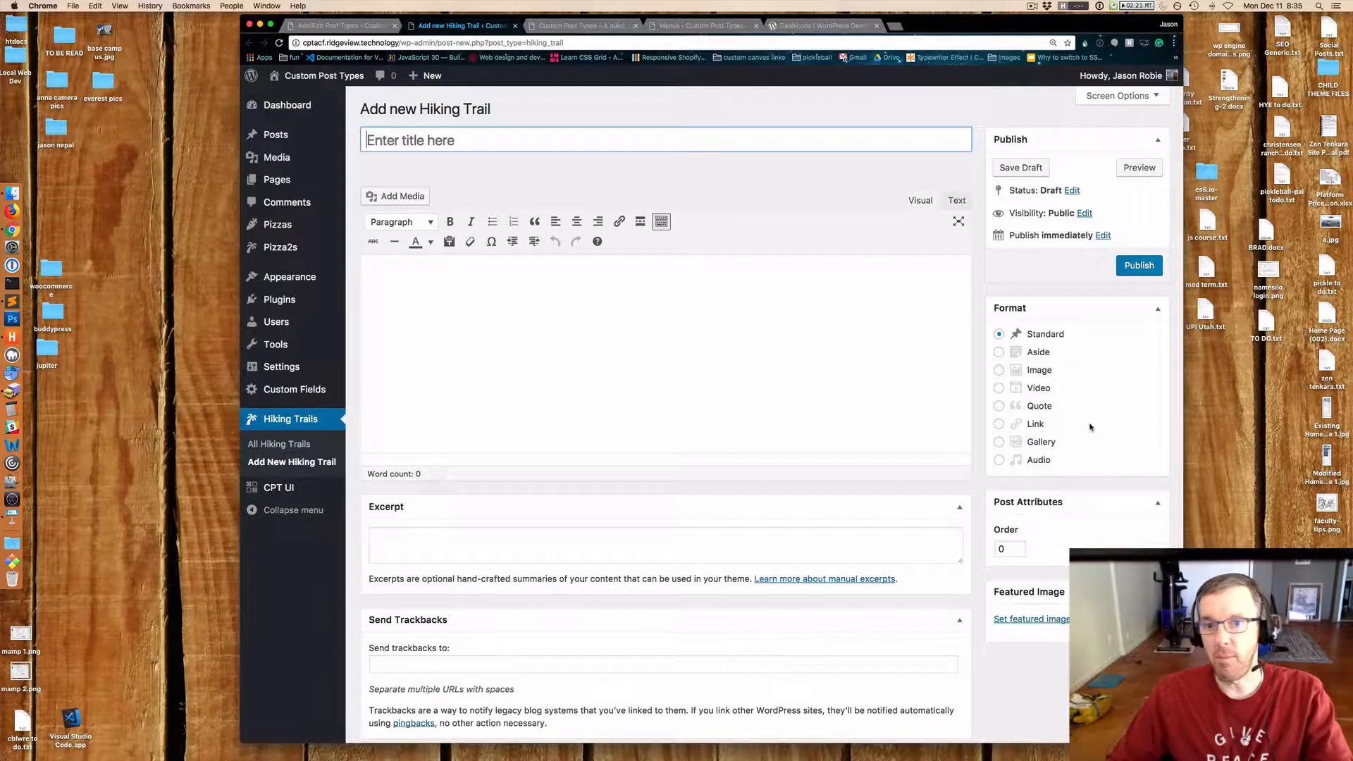
scroll(1089, 423, down, 10)
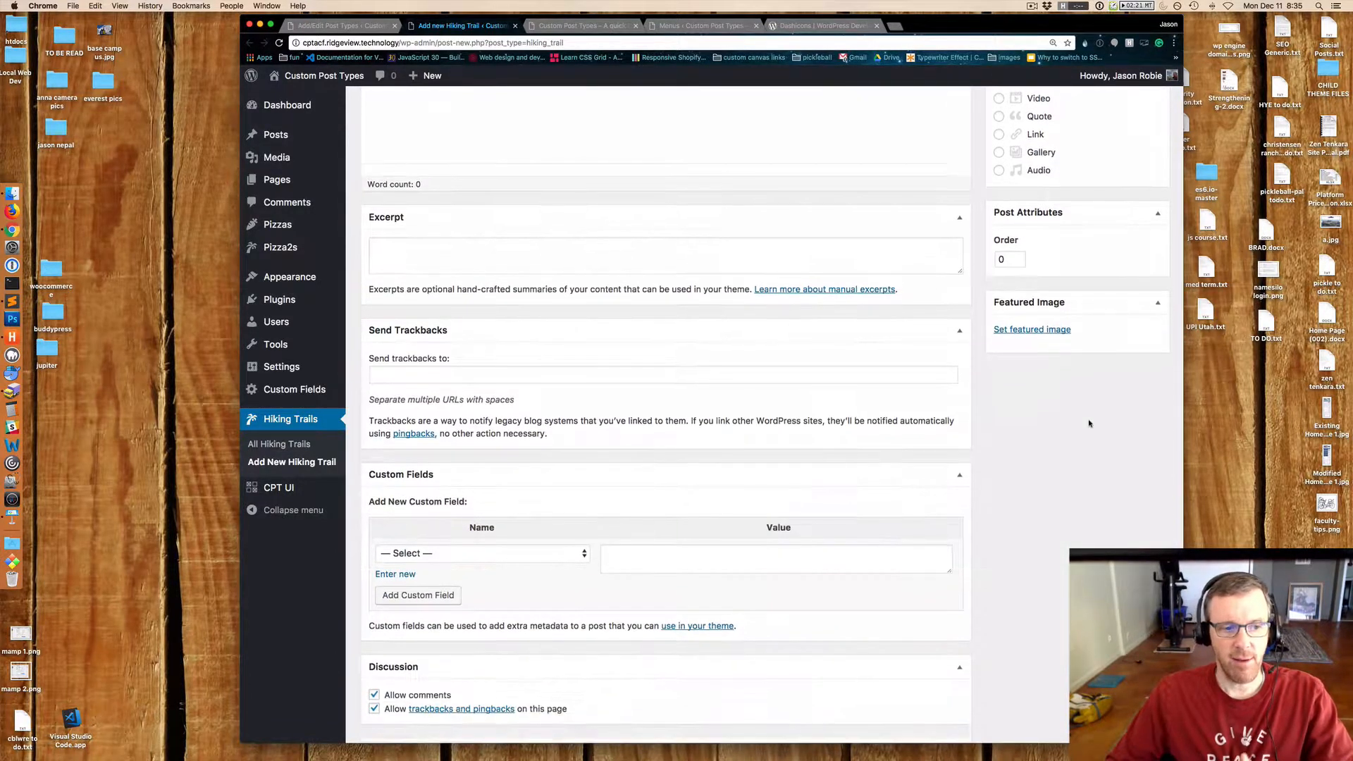
scroll(1089, 423, up, 10)
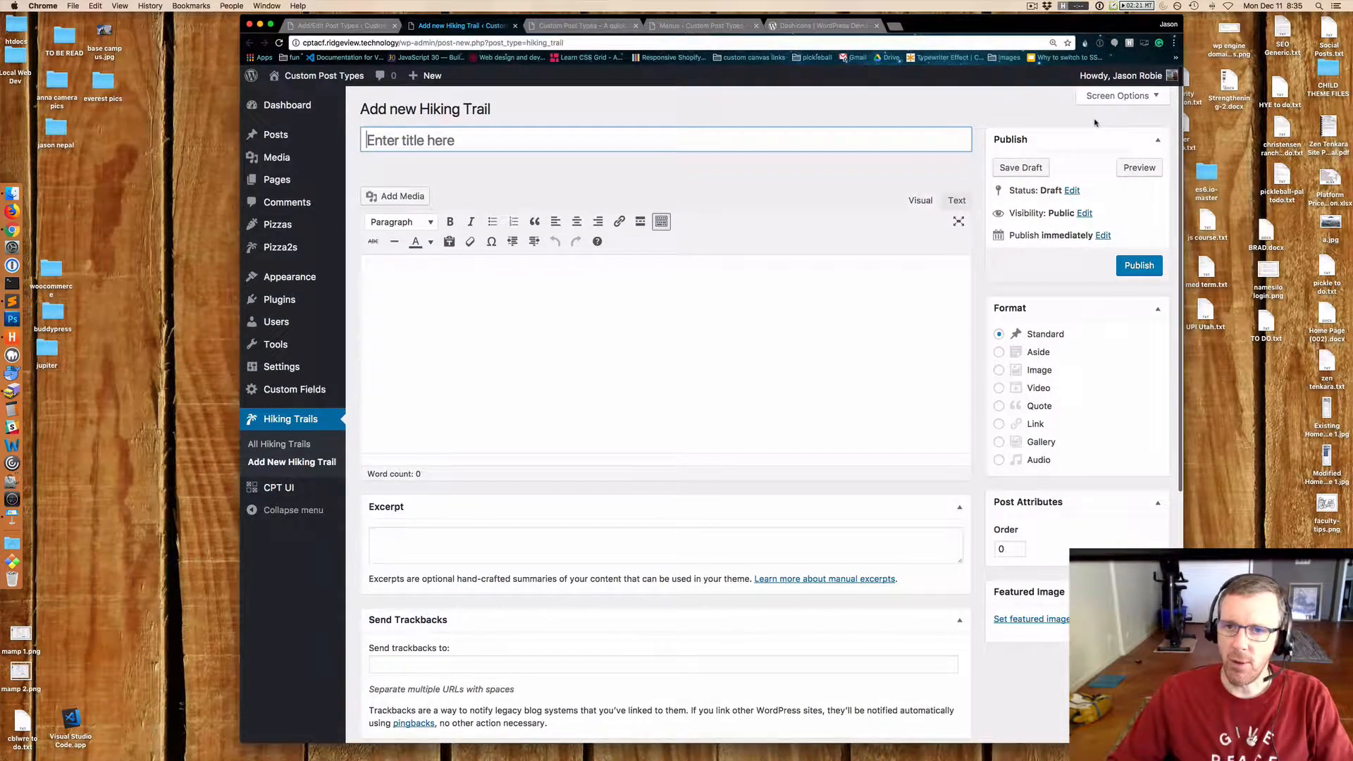
Hide the Format, Post Attributes, Featured Image, Excerpt, Send Trackbacks, Custom Fields, Discussion and Author boxes in the editor's Screen Options.
click(1120, 99)
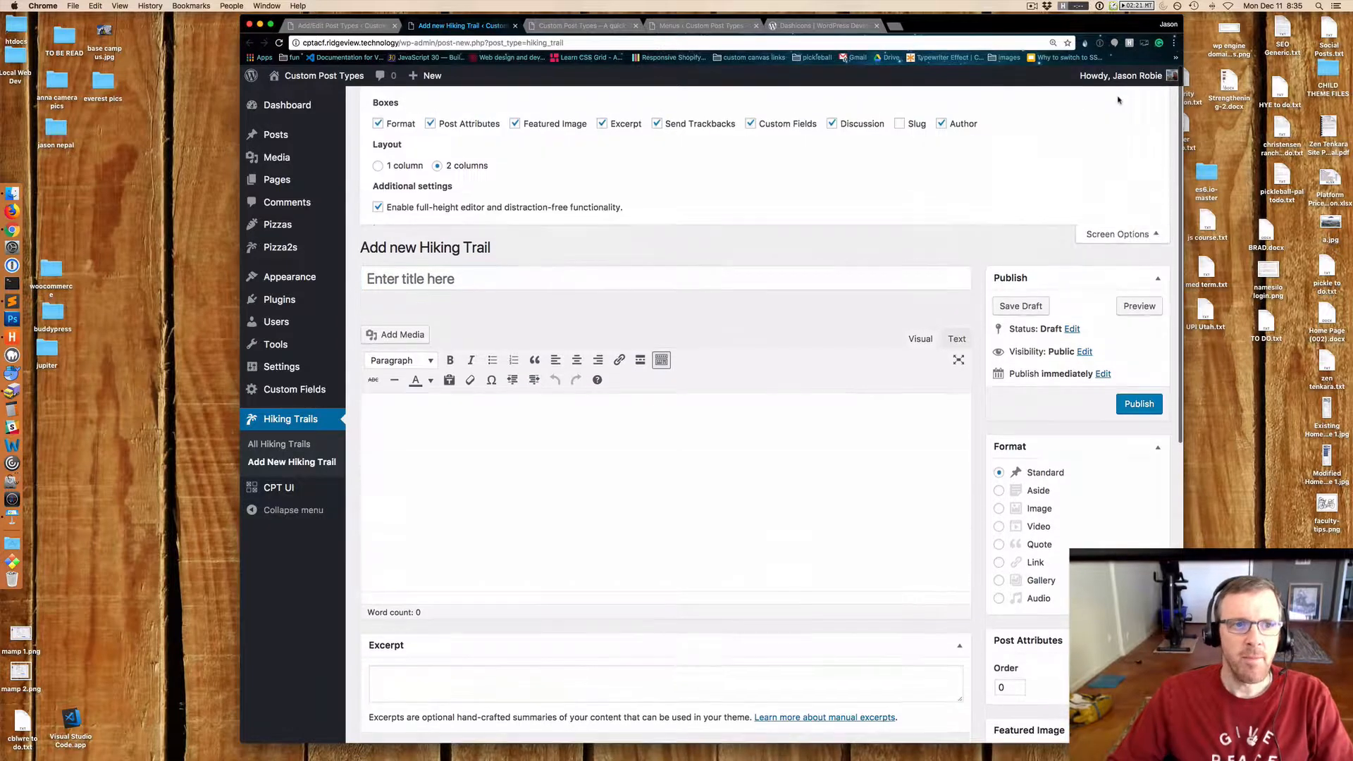
click(431, 124)
click(515, 123)
click(602, 124)
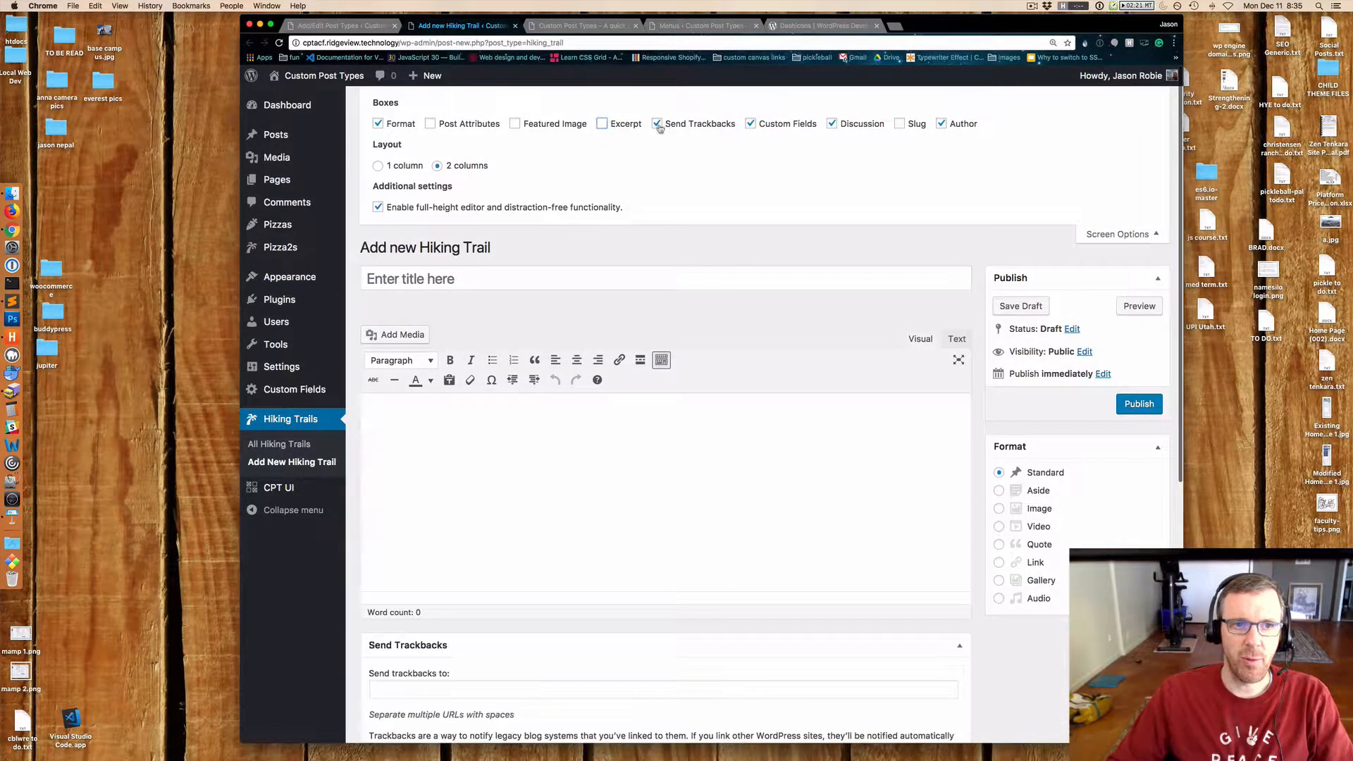
click(657, 123)
click(750, 123)
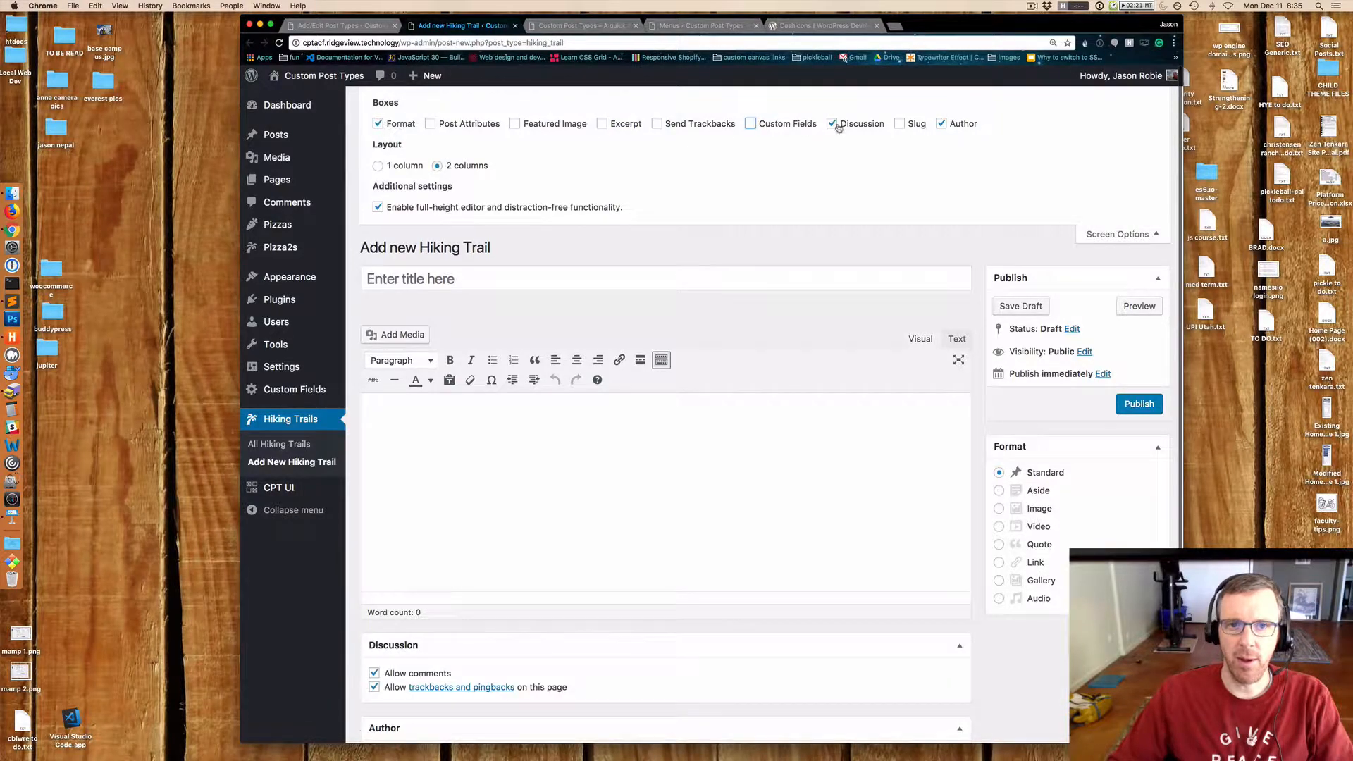
click(832, 124)
click(942, 124)
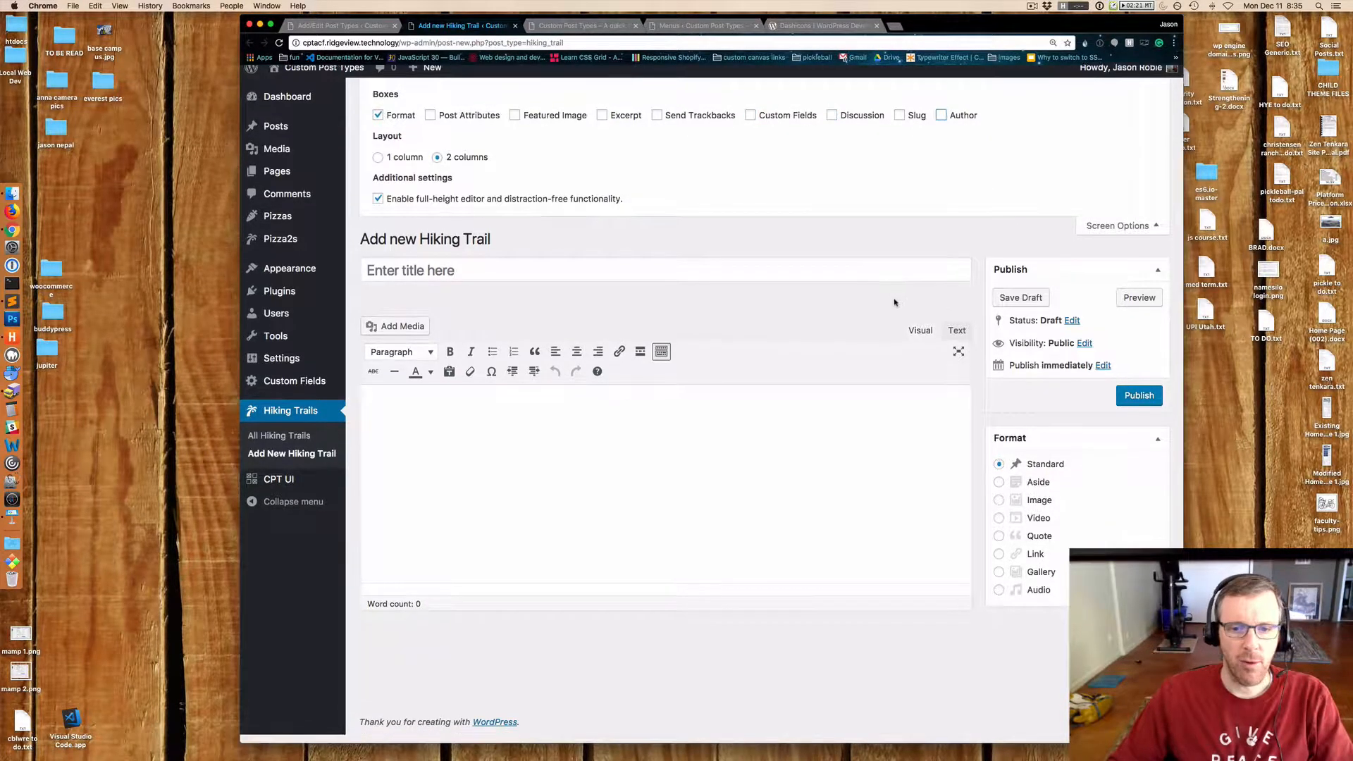
click(379, 124)
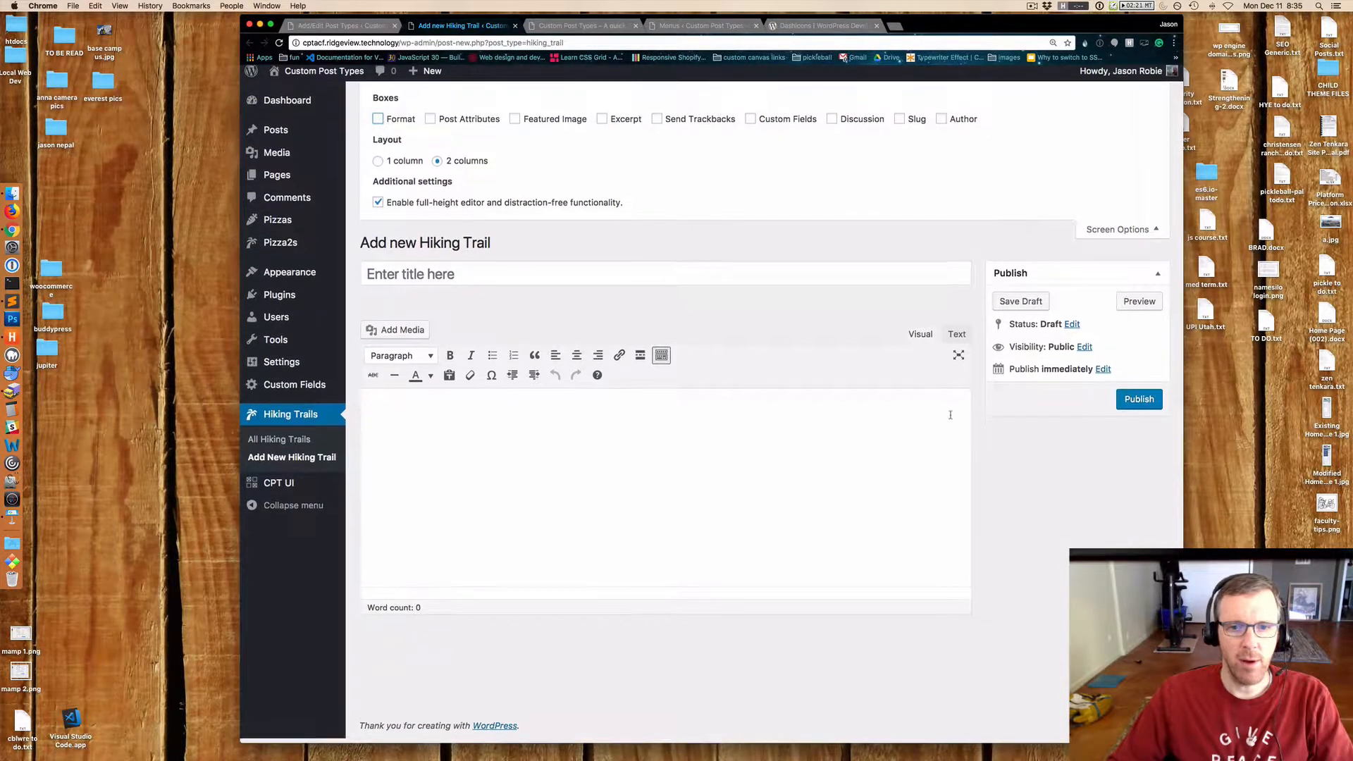
click(1120, 234)
Limit the post type's Supports to Title, Editor, Featured Image, Excerpt and Revisions, and save the post type.
click(346, 25)
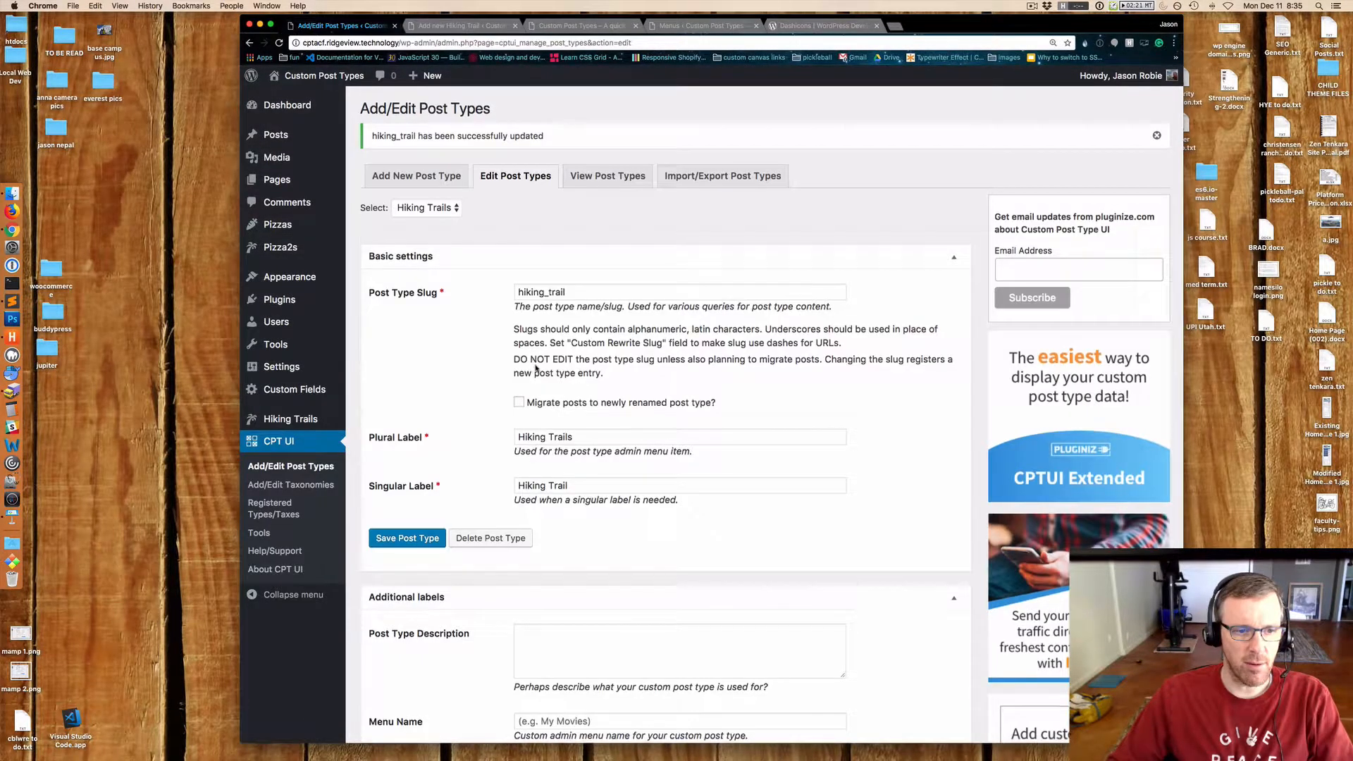
scroll(513, 310, down, 10)
scroll(458, 267, up, 10)
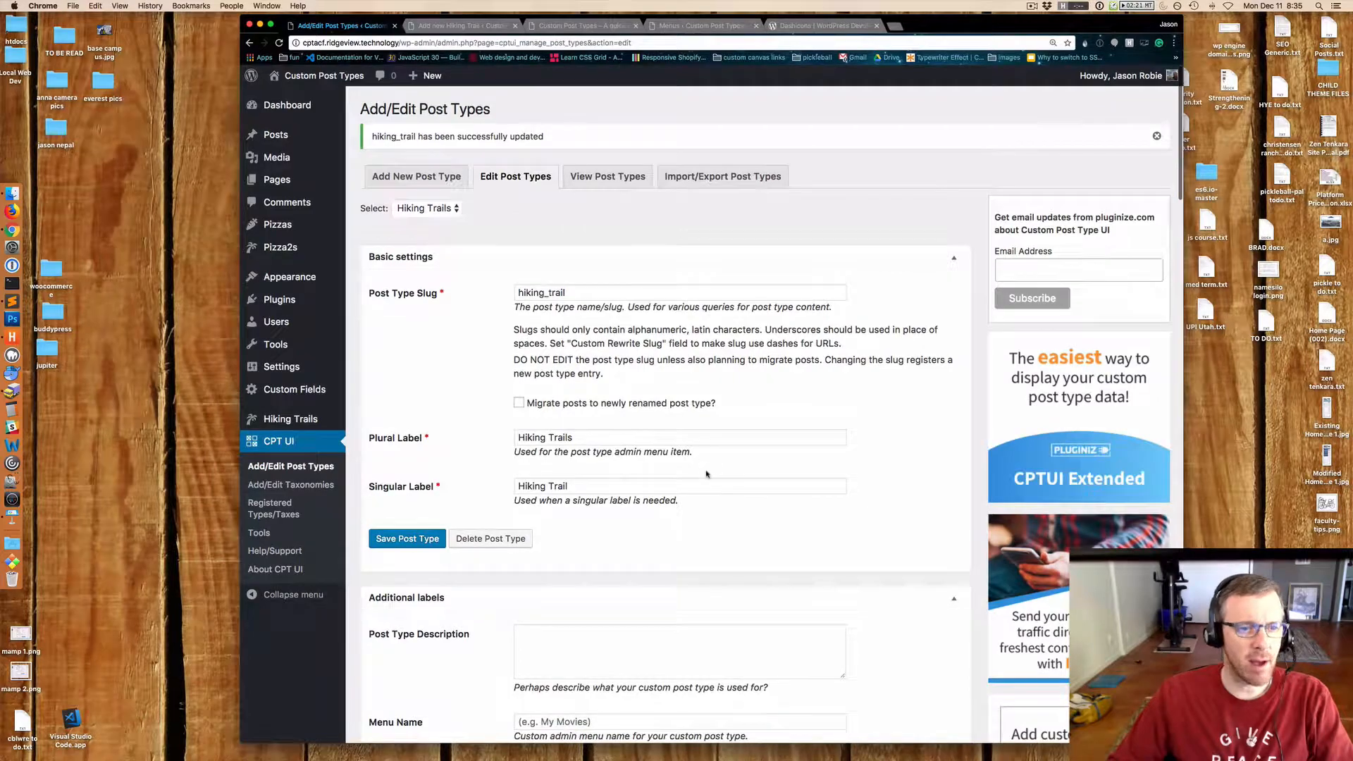
scroll(707, 474, down, 20)
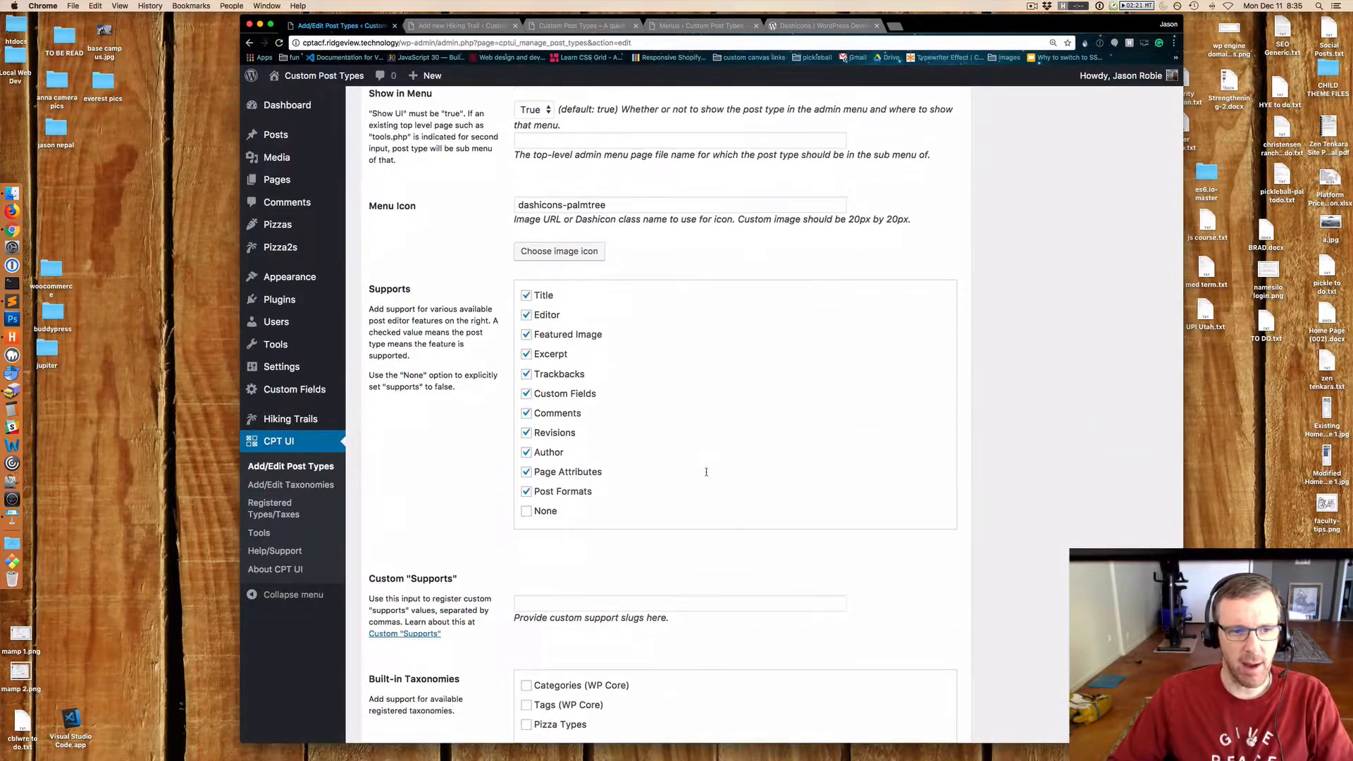
scroll(707, 471, down, 1)
click(527, 466)
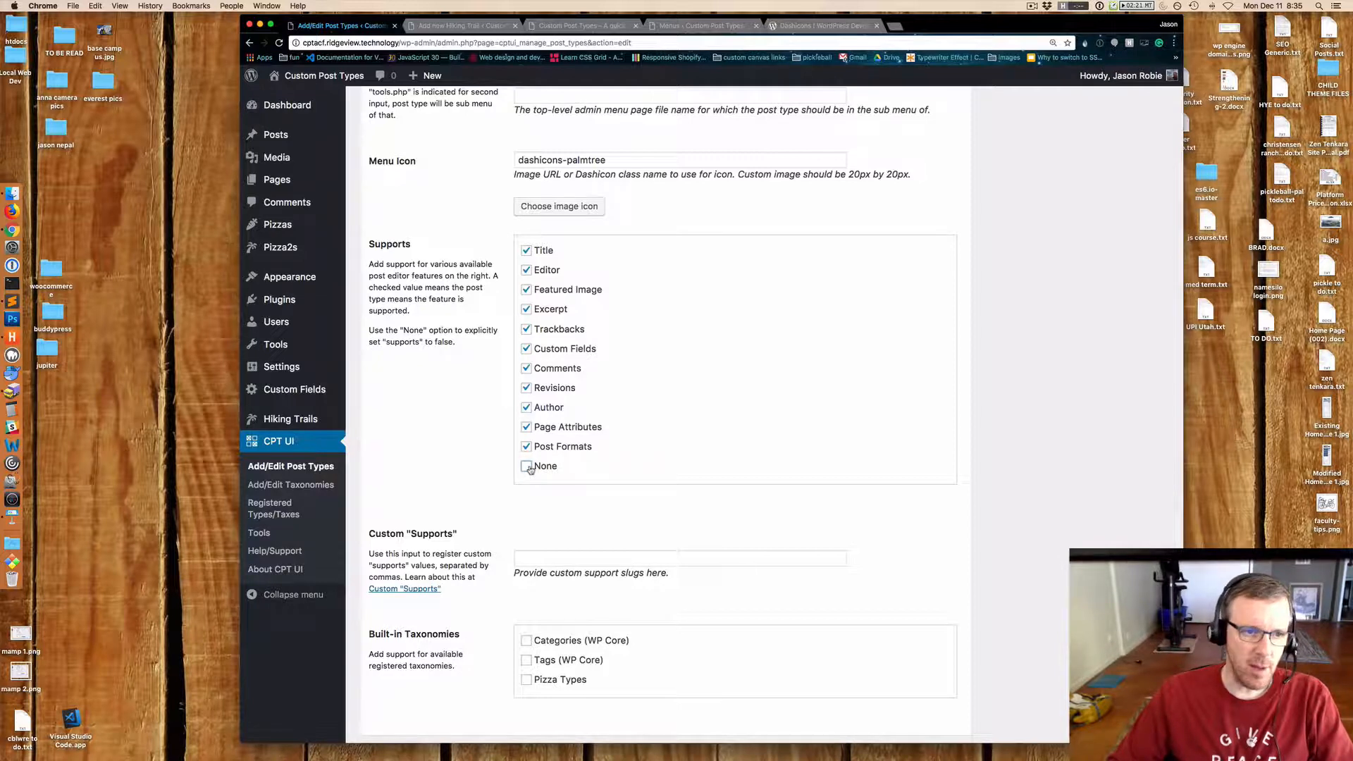
click(527, 446)
click(527, 426)
click(526, 407)
click(526, 388)
click(527, 368)
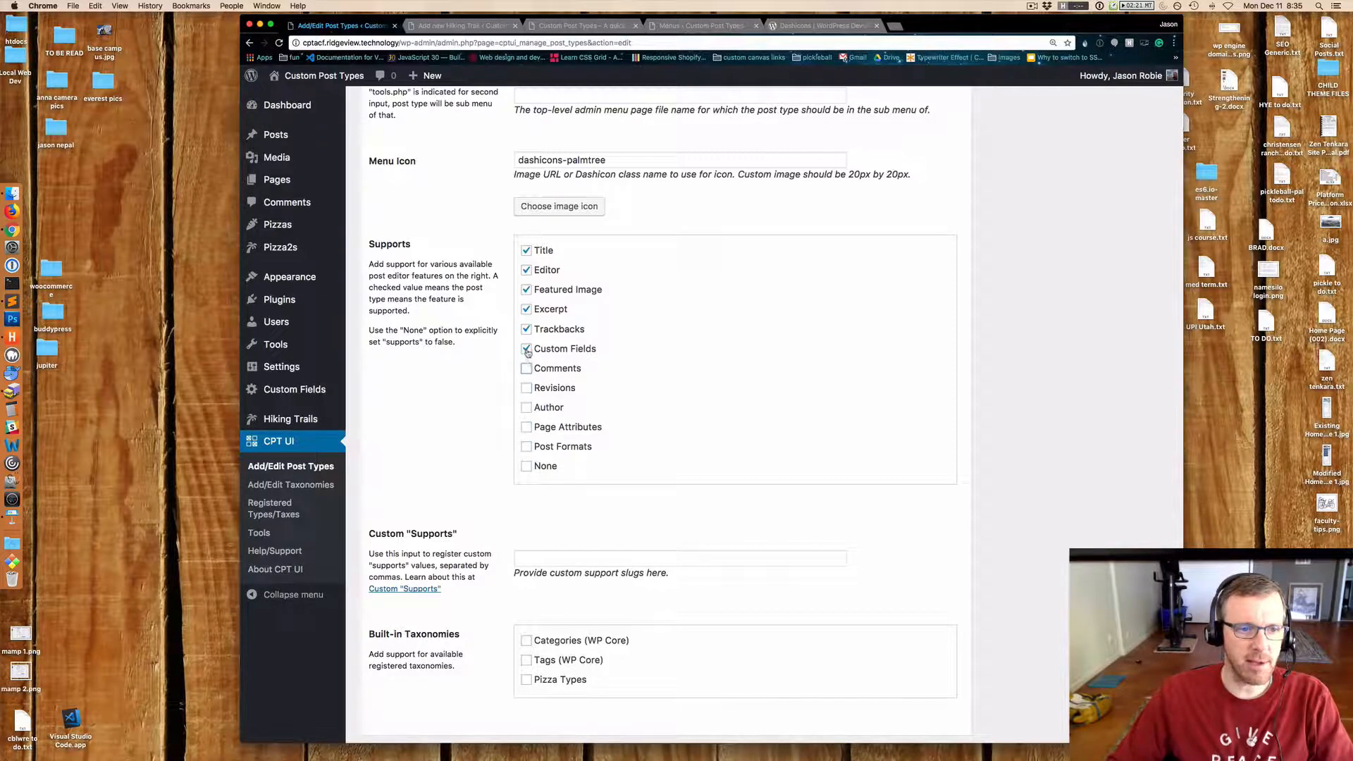
click(527, 388)
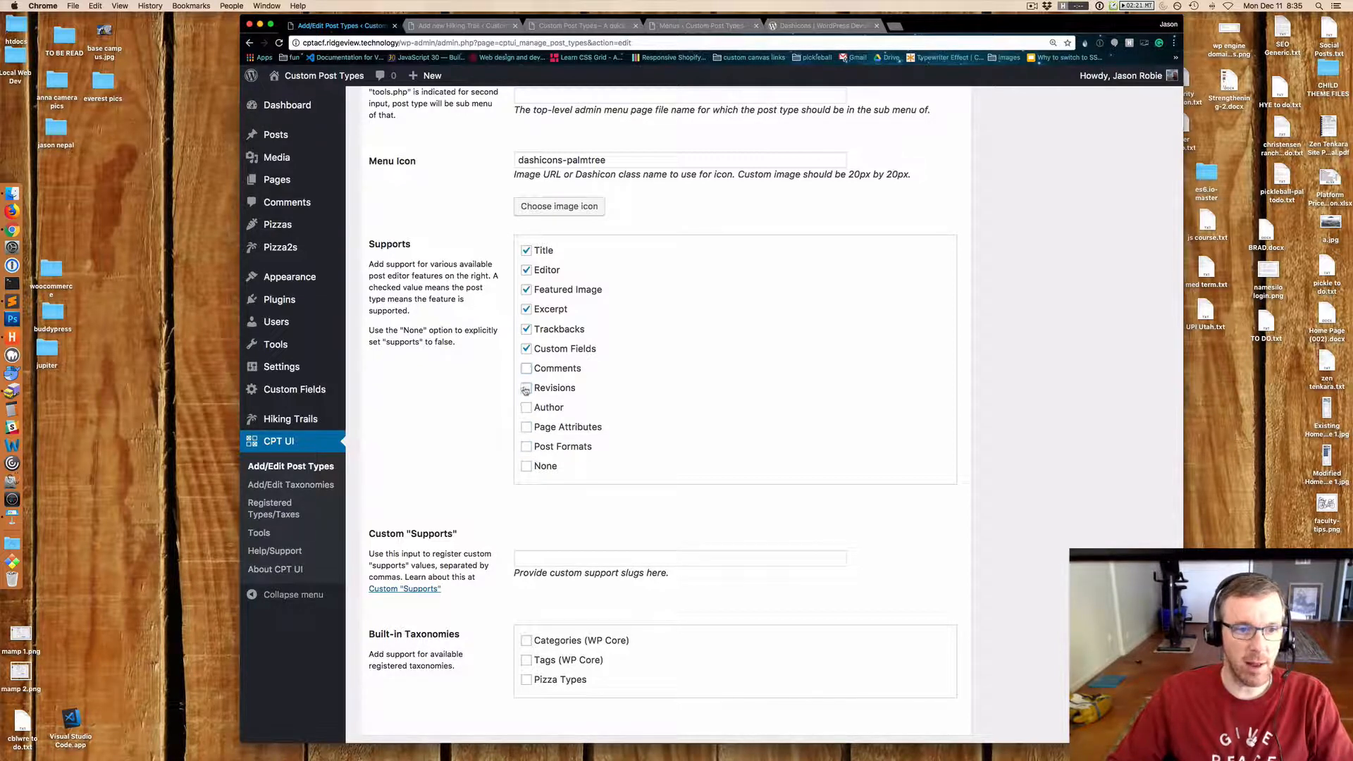
click(527, 349)
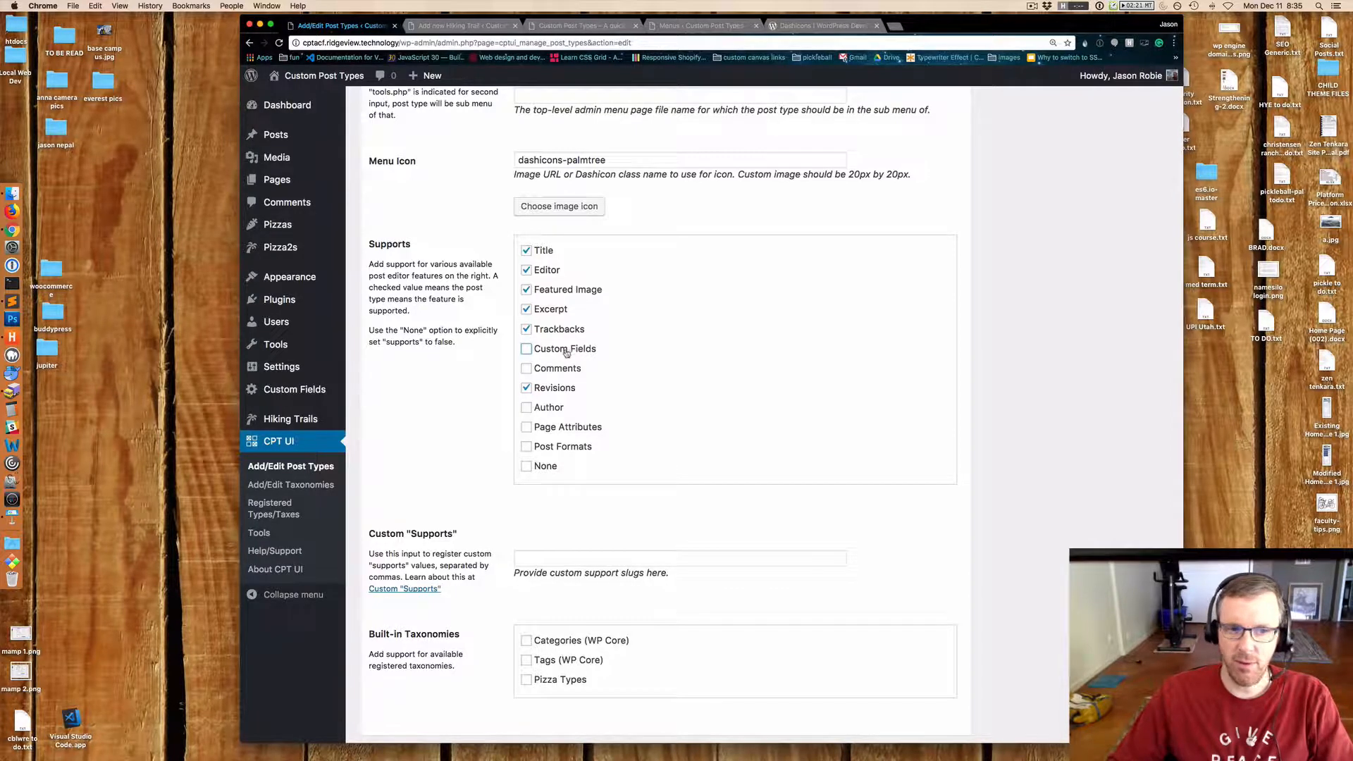
click(526, 329)
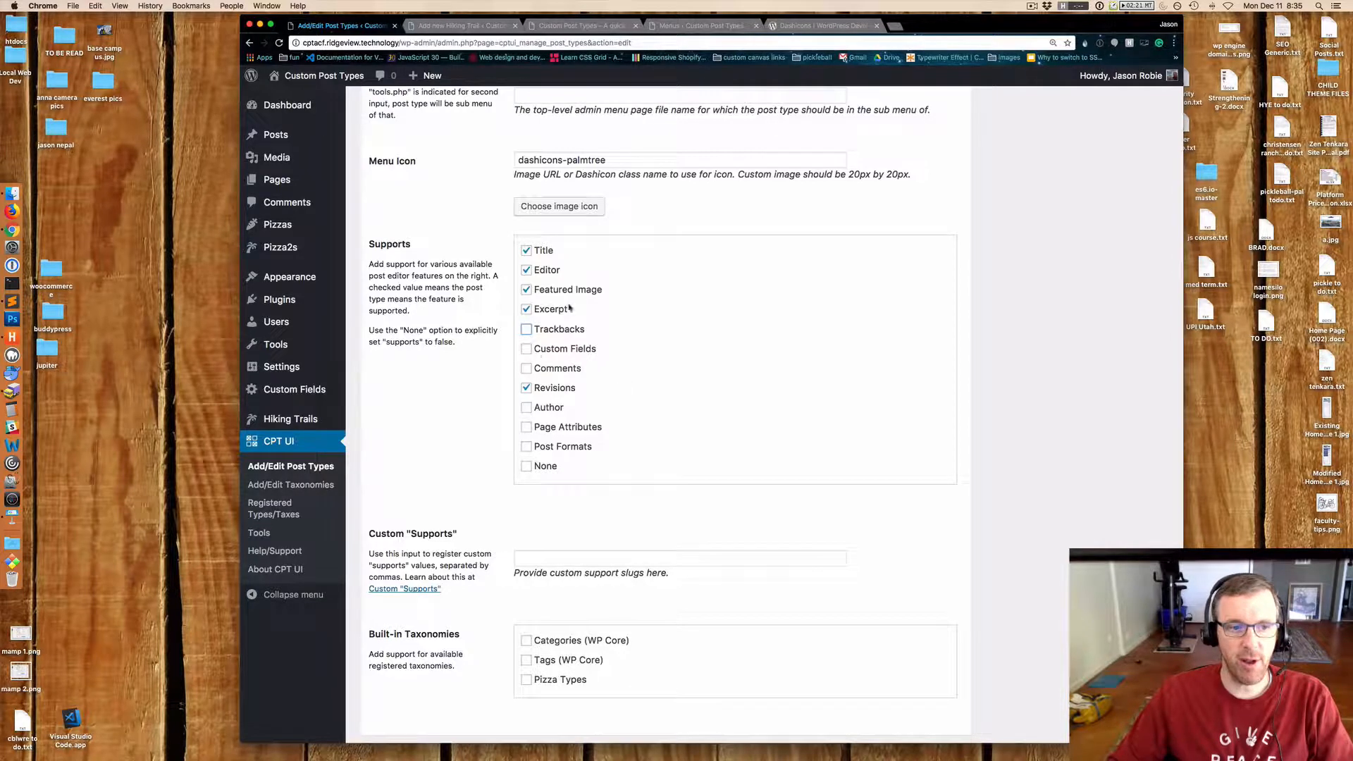
scroll(616, 459, down, 2)
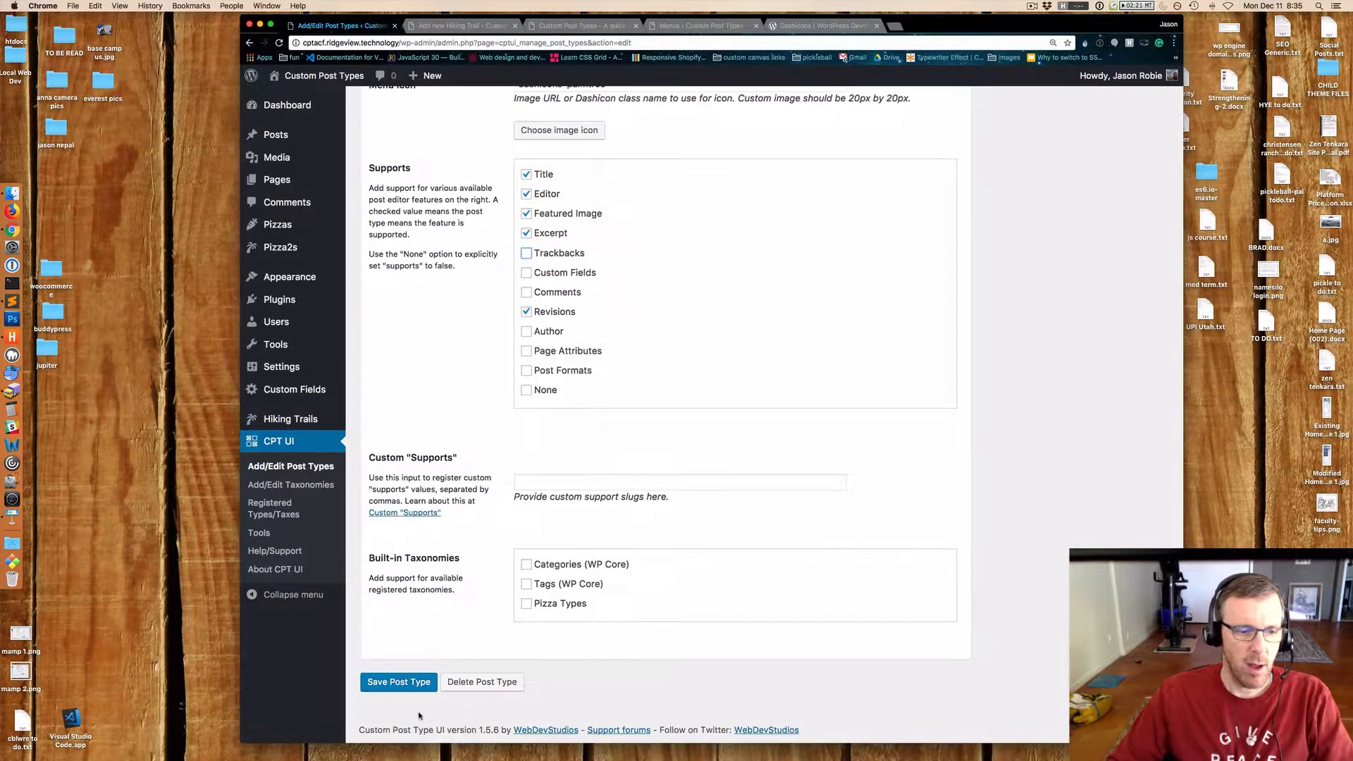
click(396, 681)
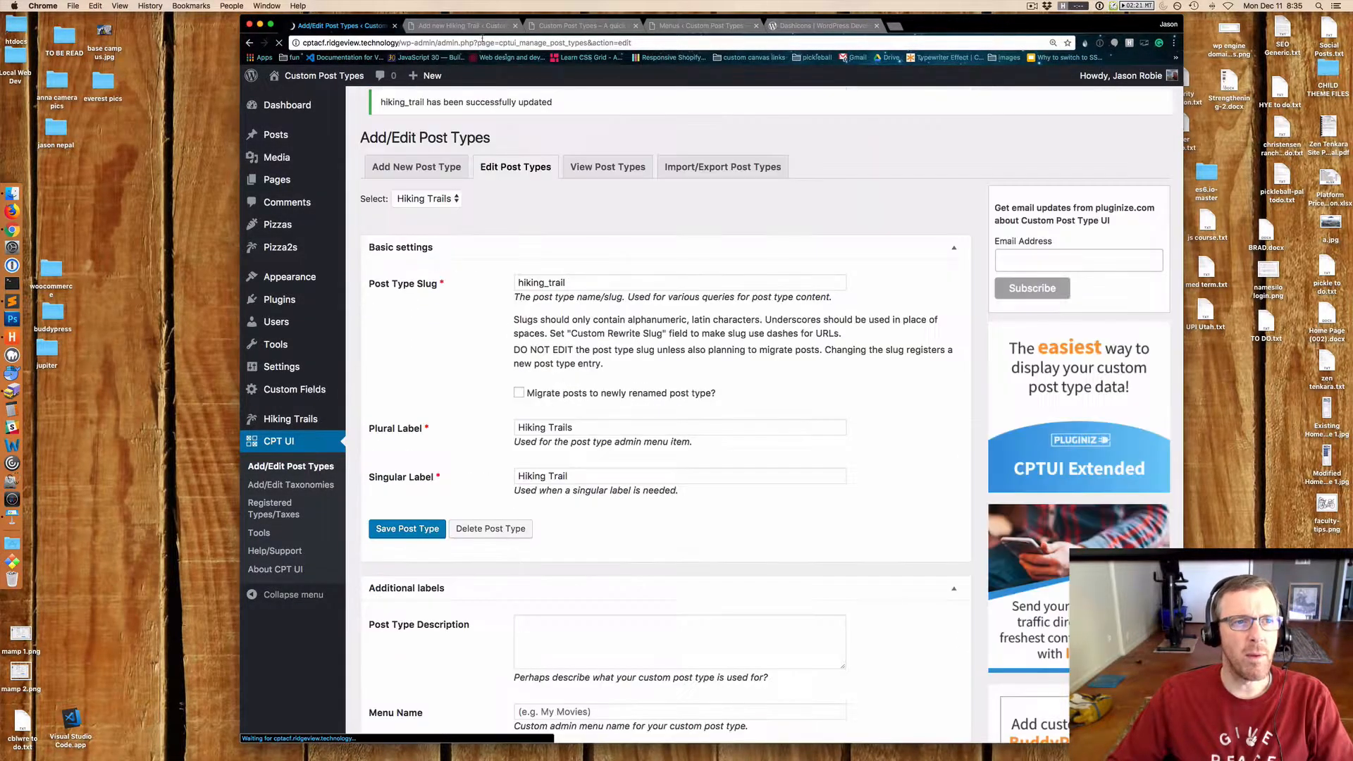
Reload the Add New Hiking Trail editor and check its Screen Options boxes.
click(459, 26)
key(super+r)
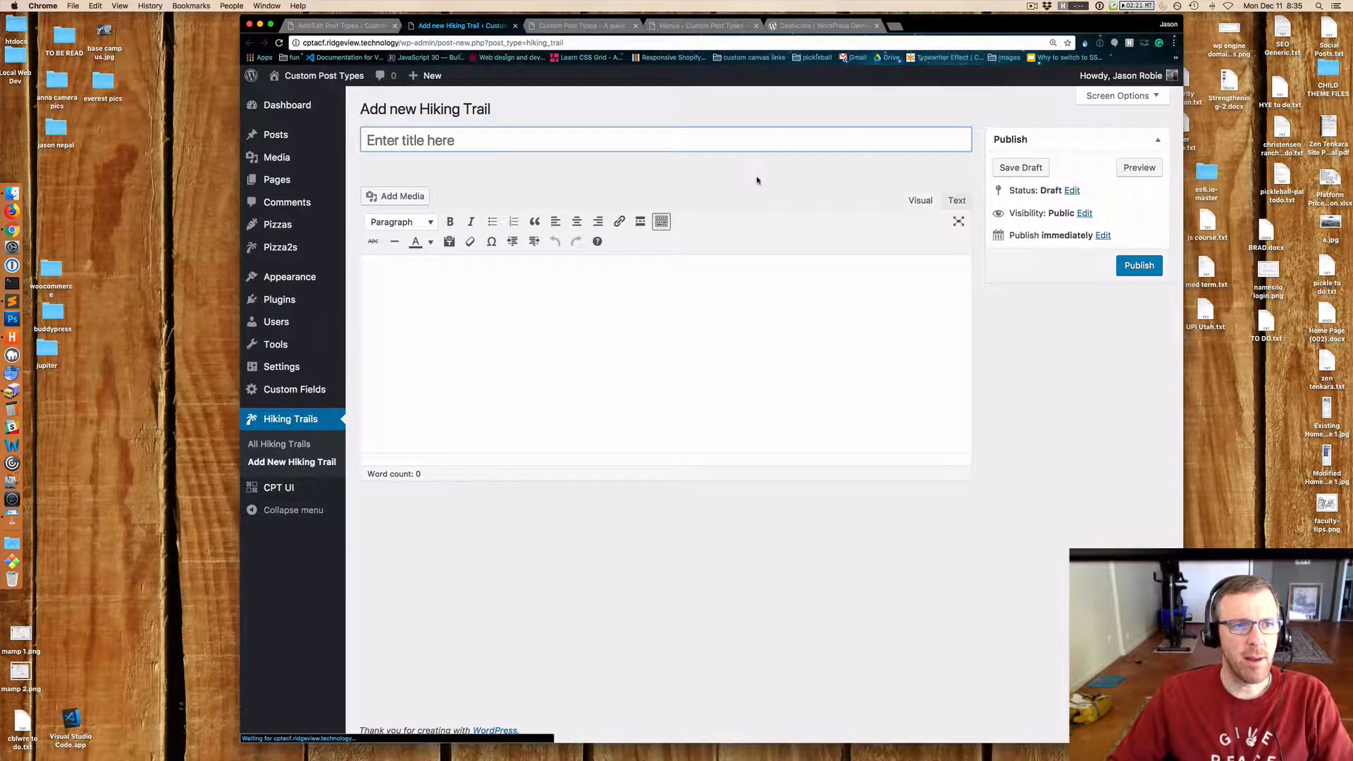
click(1118, 100)
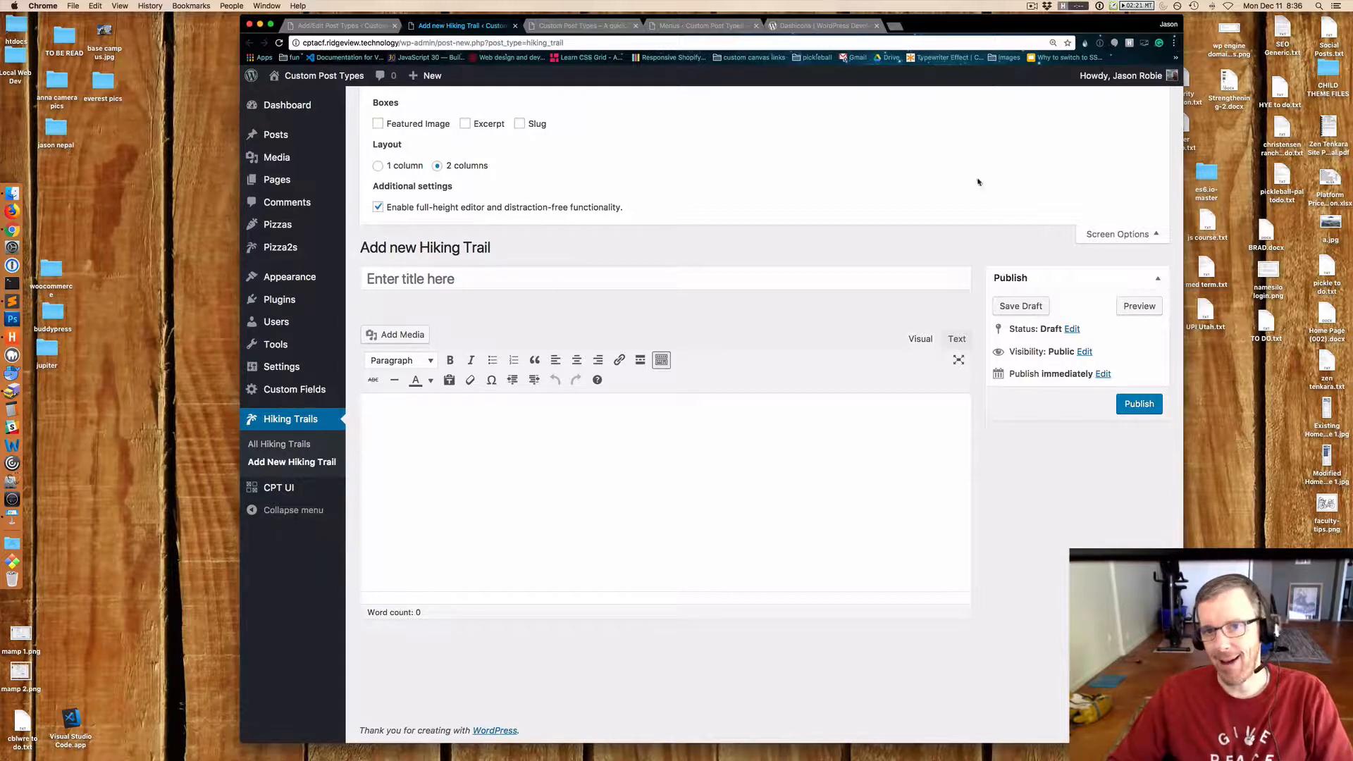
click(1111, 241)
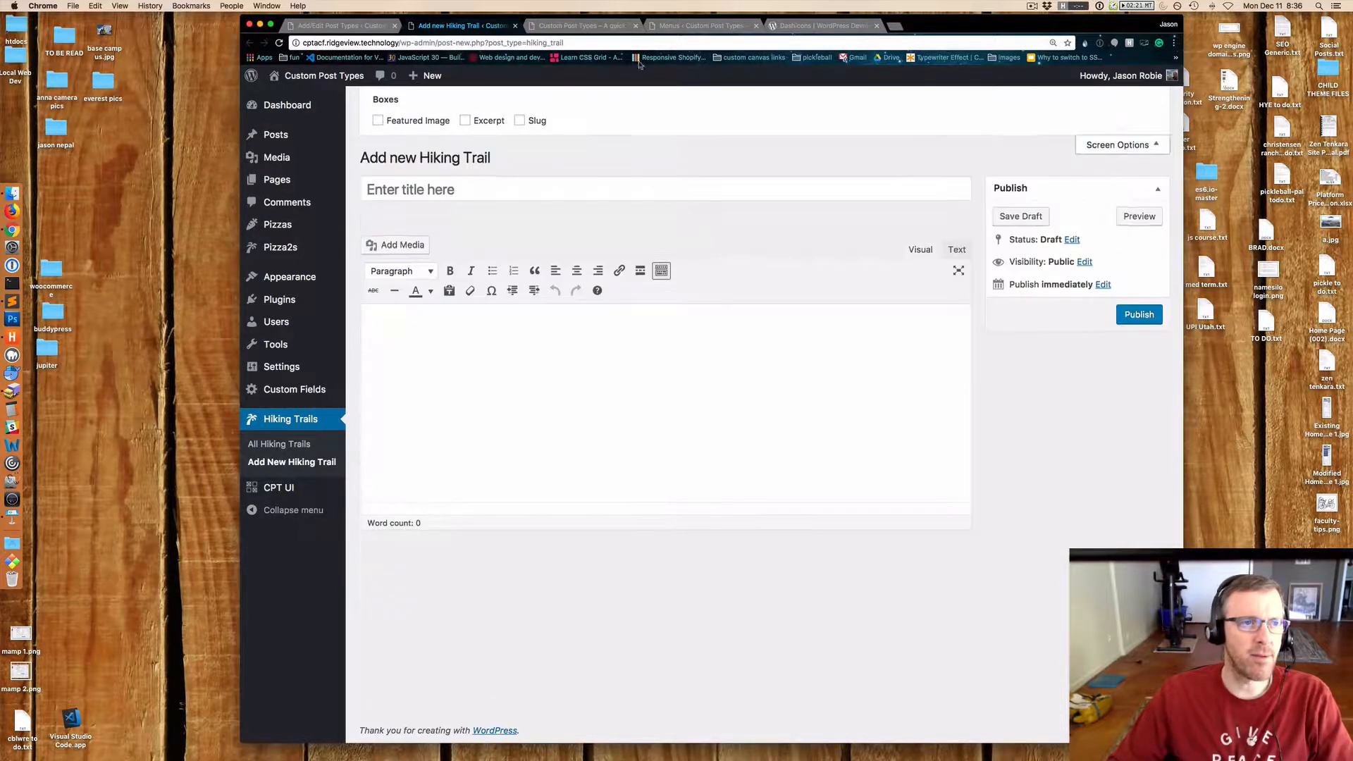
Return to the post type settings and examine the Built-in Taxonomies options.
click(331, 26)
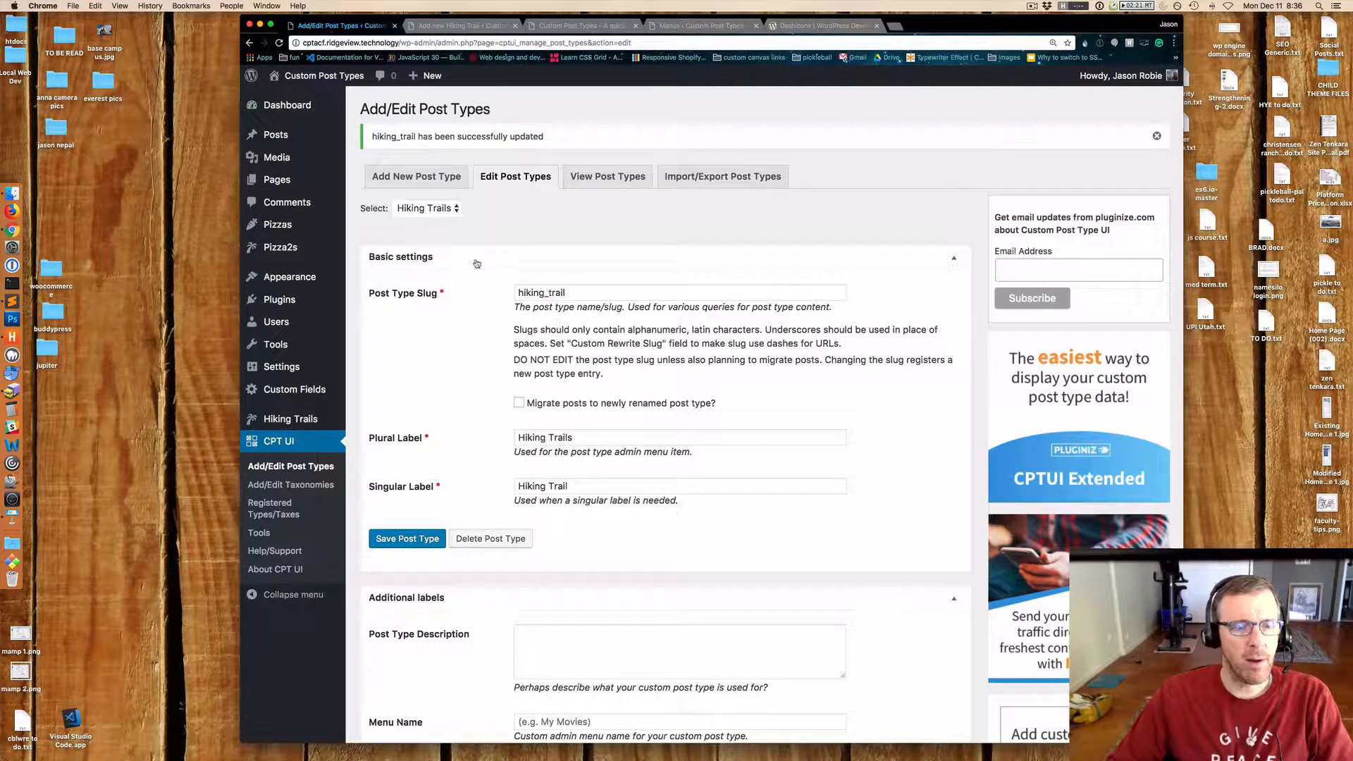
scroll(477, 265, down, 20)
scroll(479, 264, down, 3)
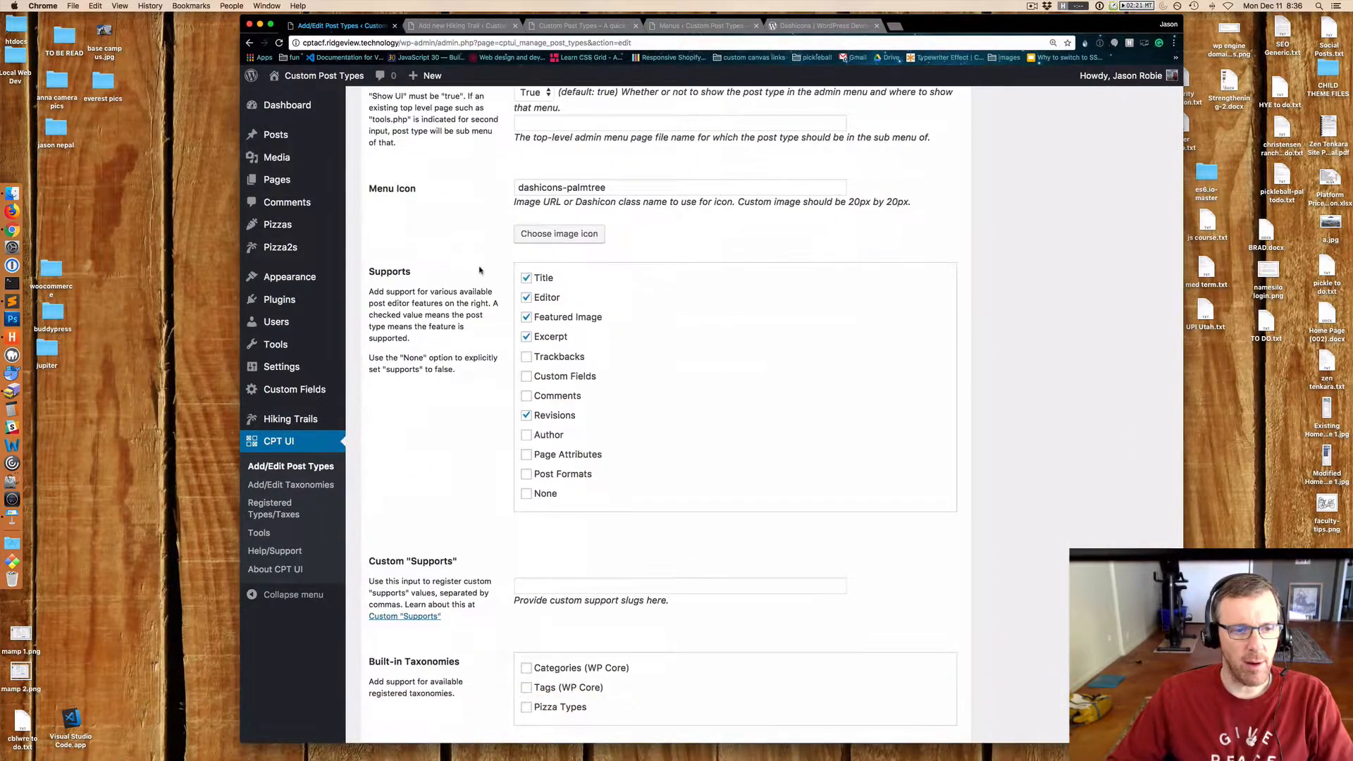
scroll(1022, 404, down, 2)
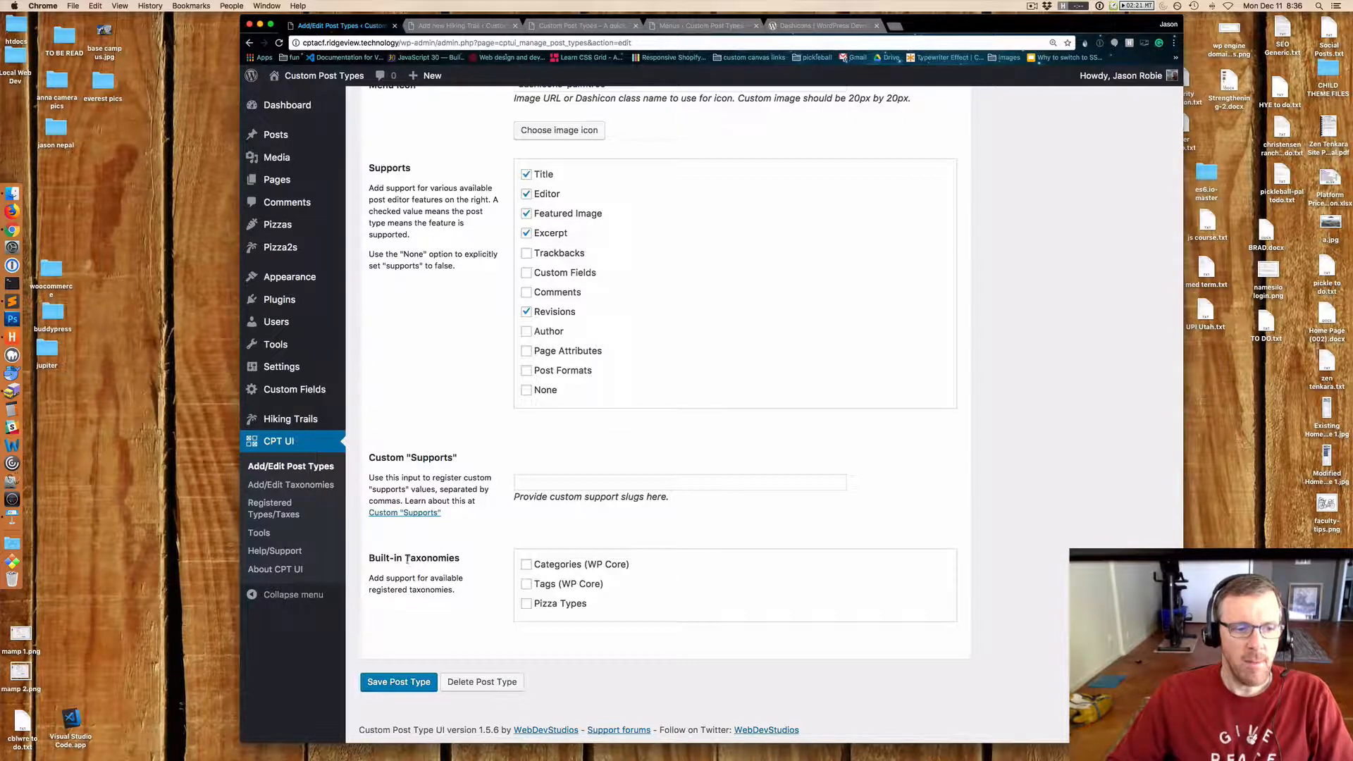
drag(460, 557, 385, 558)
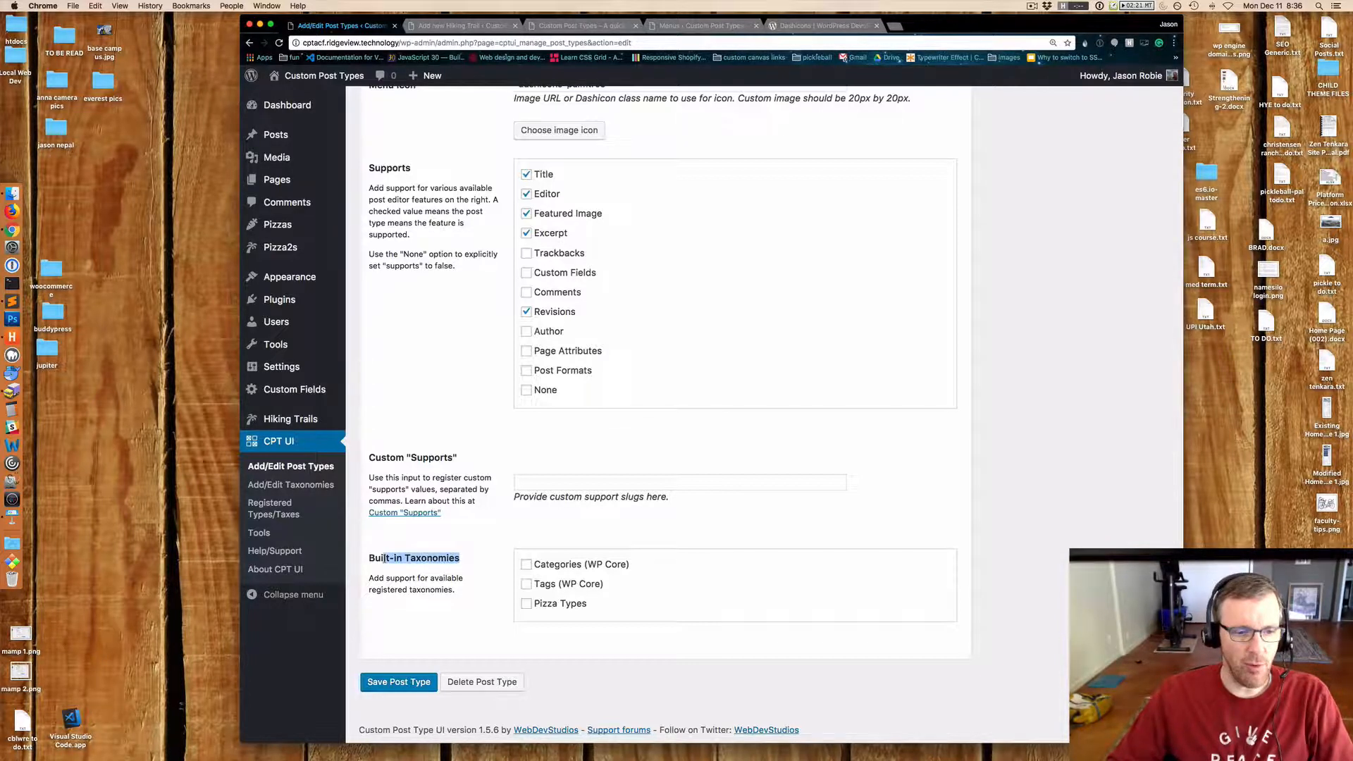
click(403, 558)
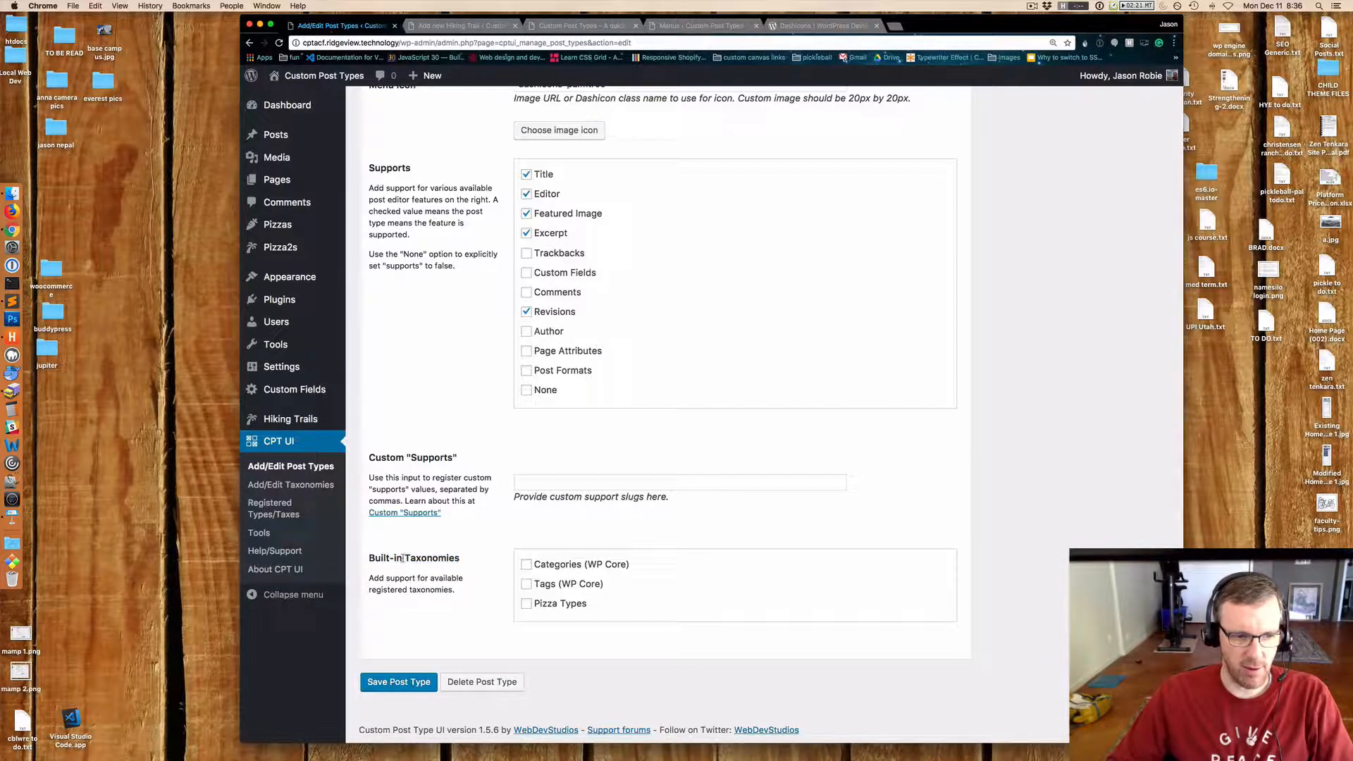
Tick and then untick the Categories and Tags built-in taxonomies for the post type.
click(526, 564)
click(526, 585)
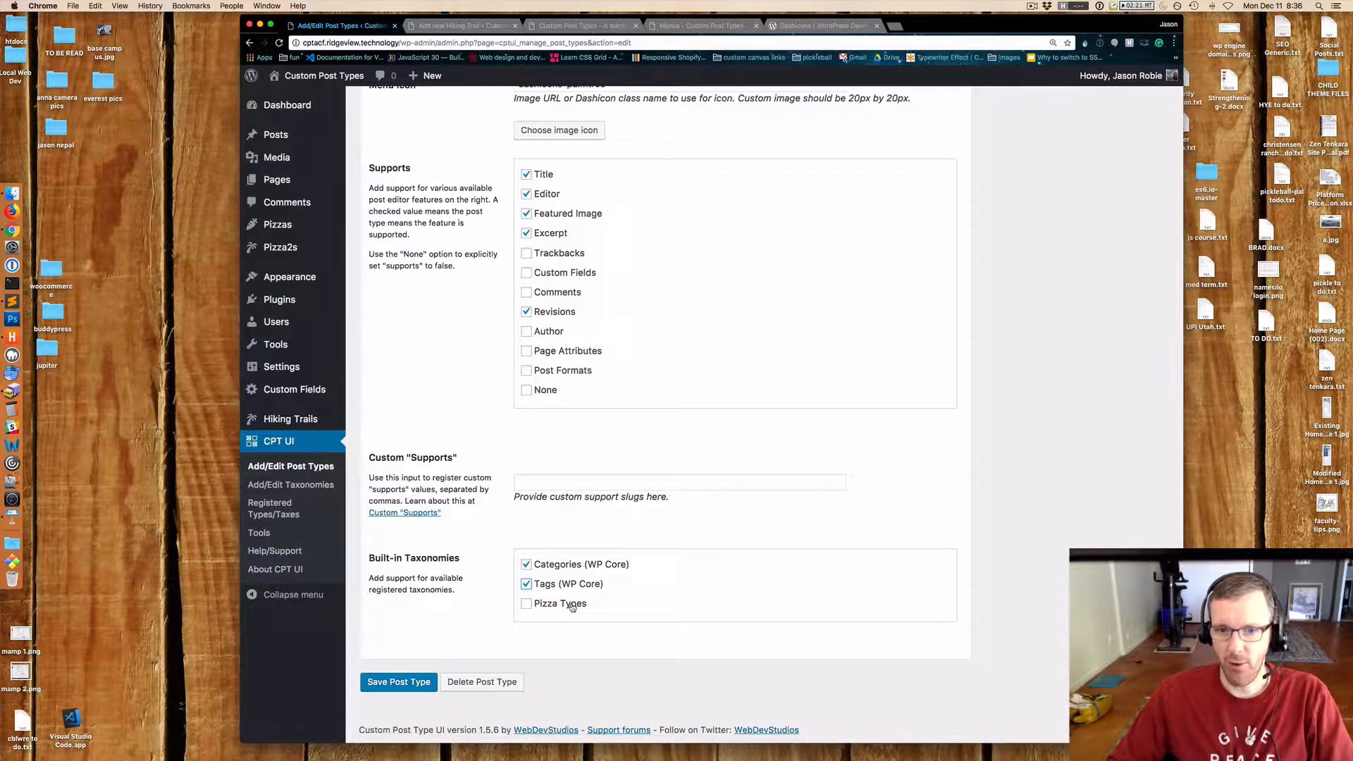
click(527, 584)
click(527, 565)
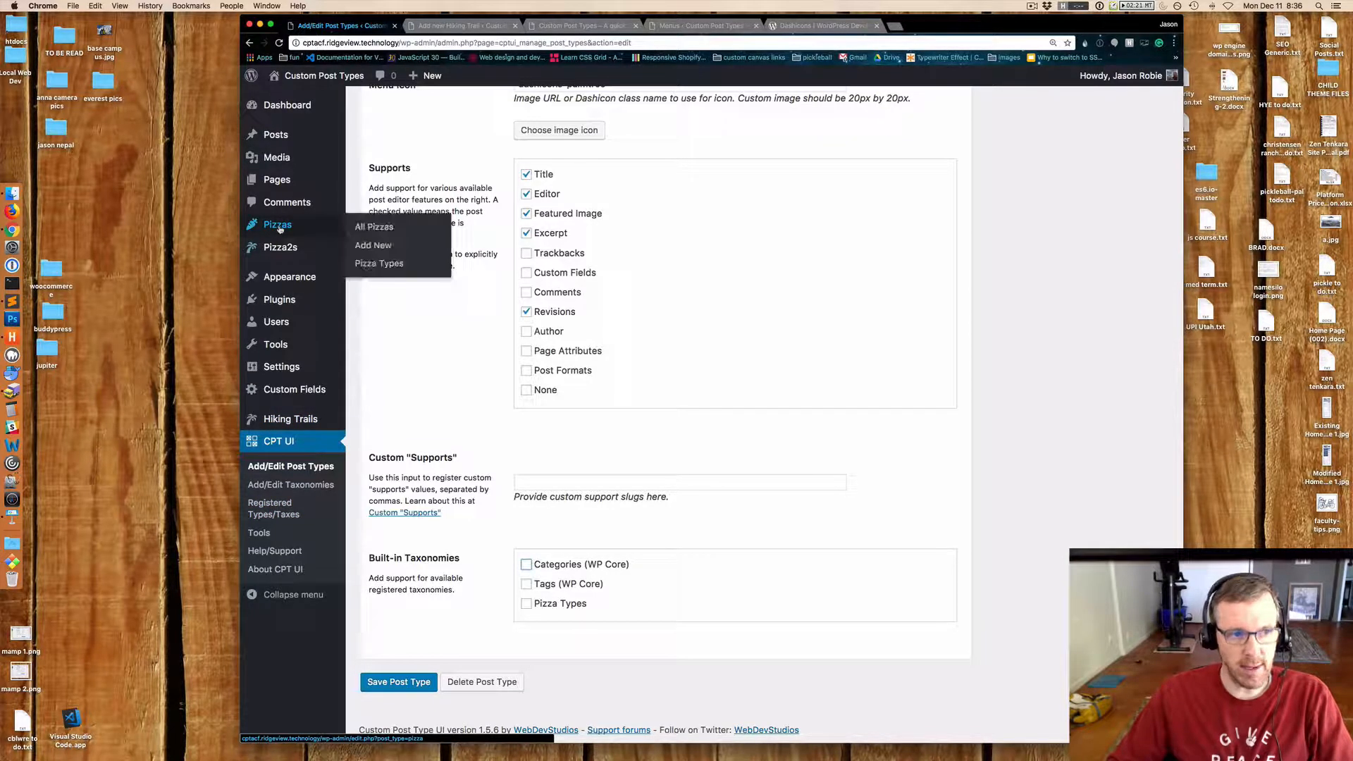
Open the Pizza Types term page and the post Categories page to compare taxonomies.
mouse_move(279, 136)
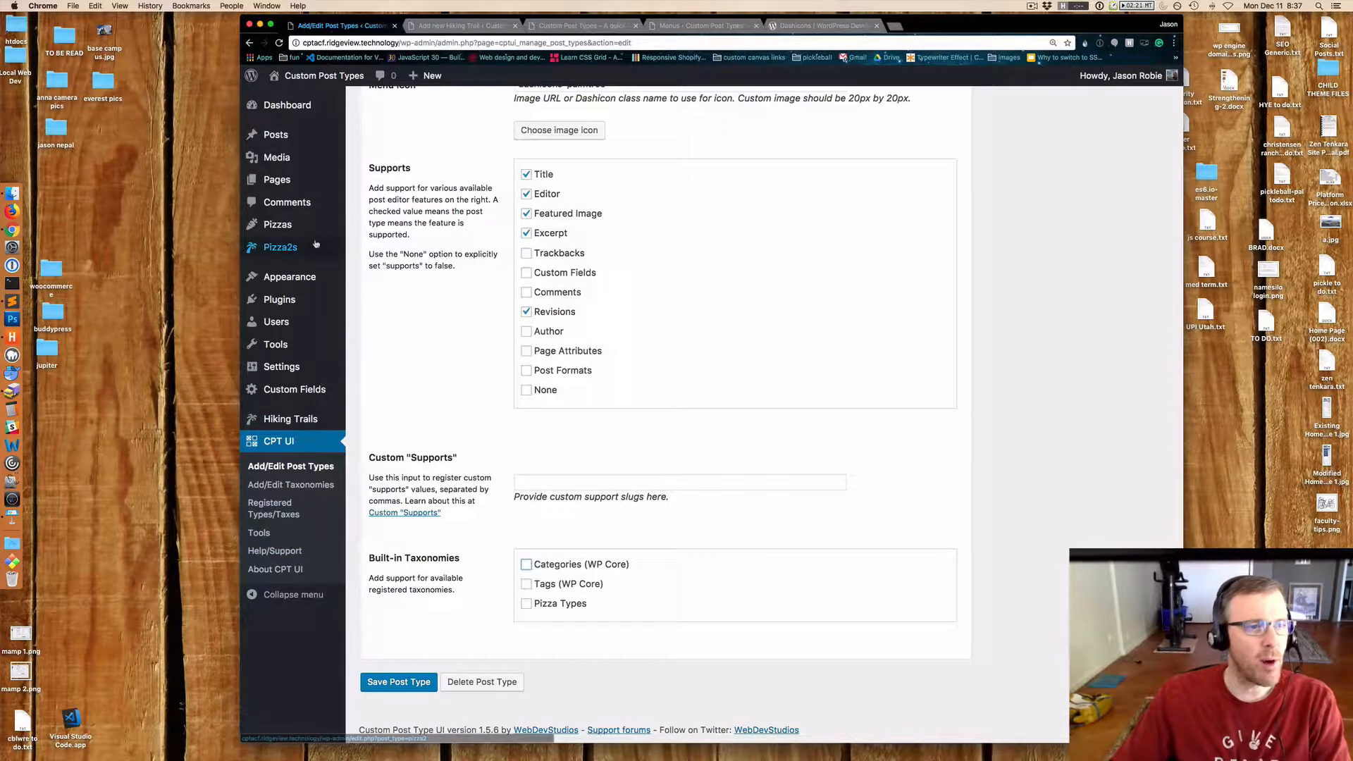
mouse_move(282, 225)
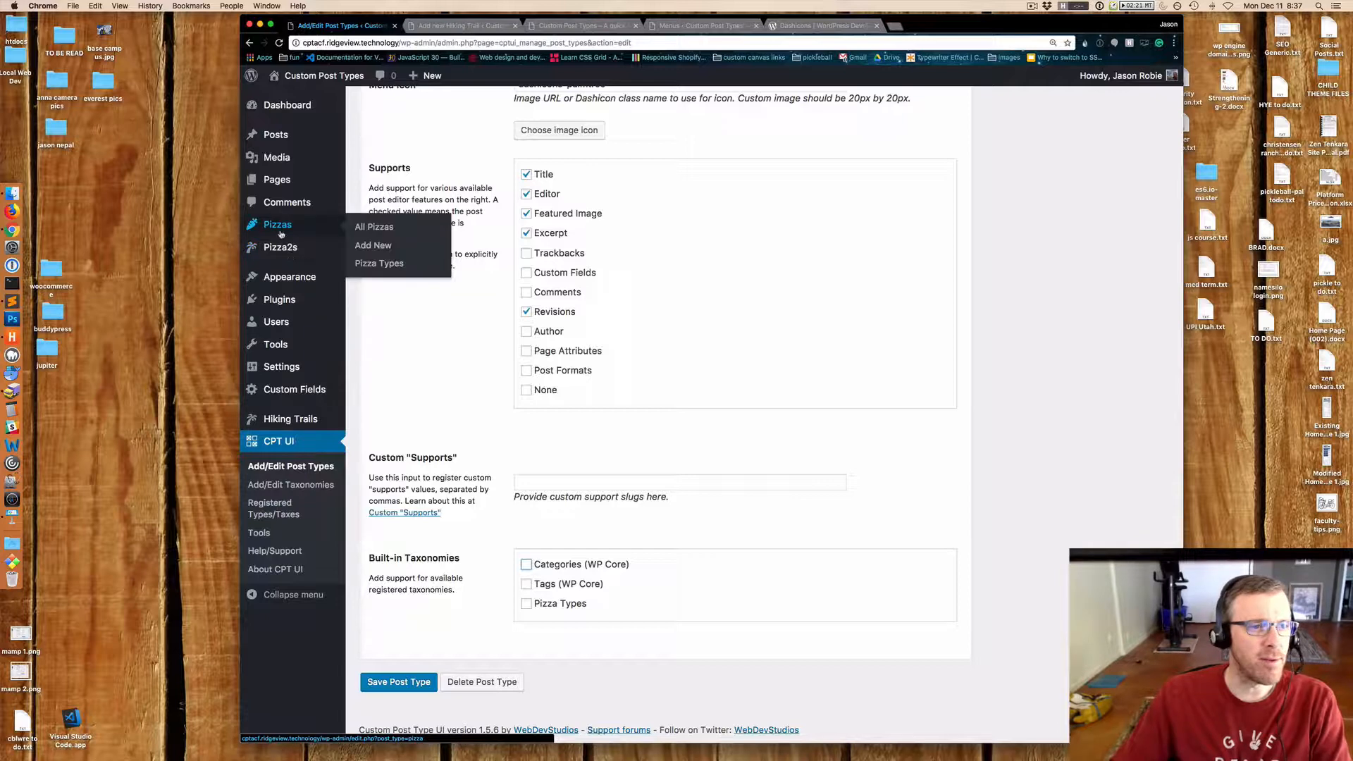
click(370, 264)
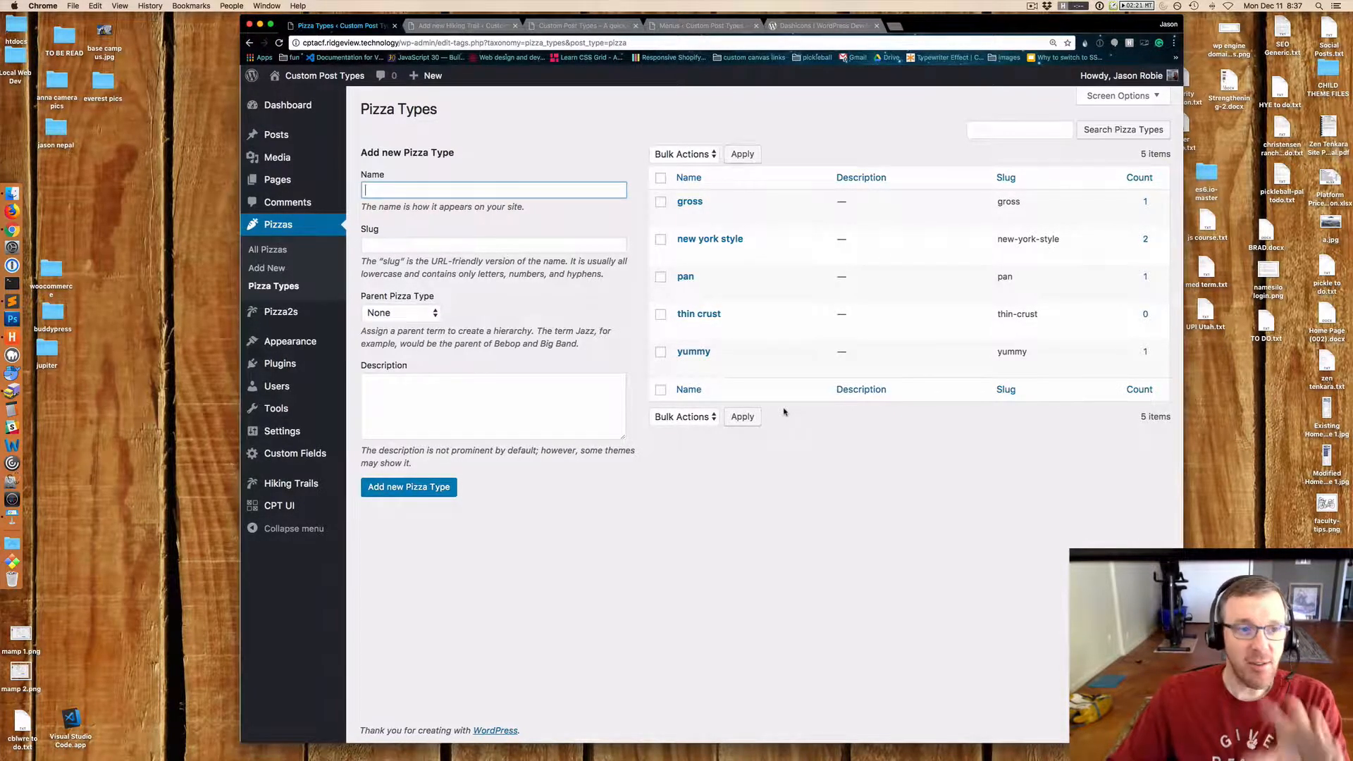
mouse_move(277, 135)
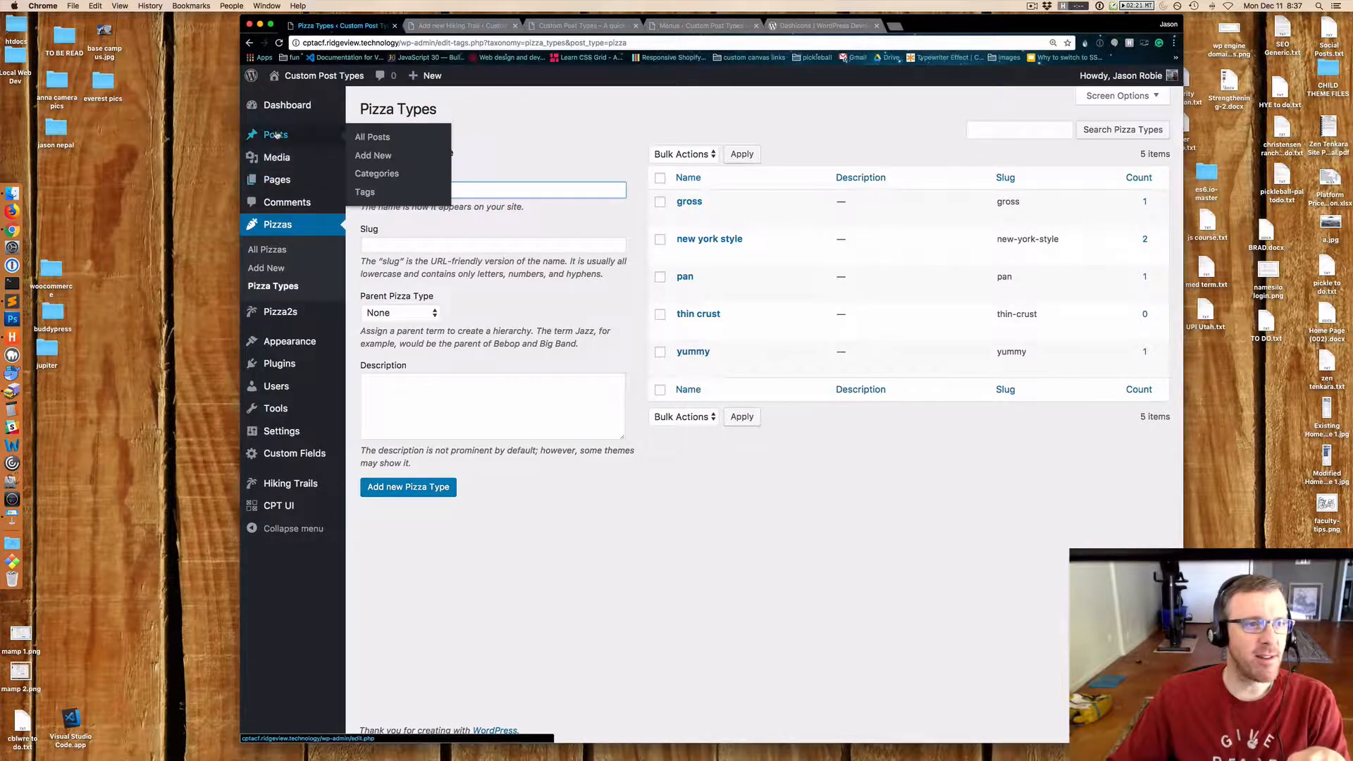
click(378, 177)
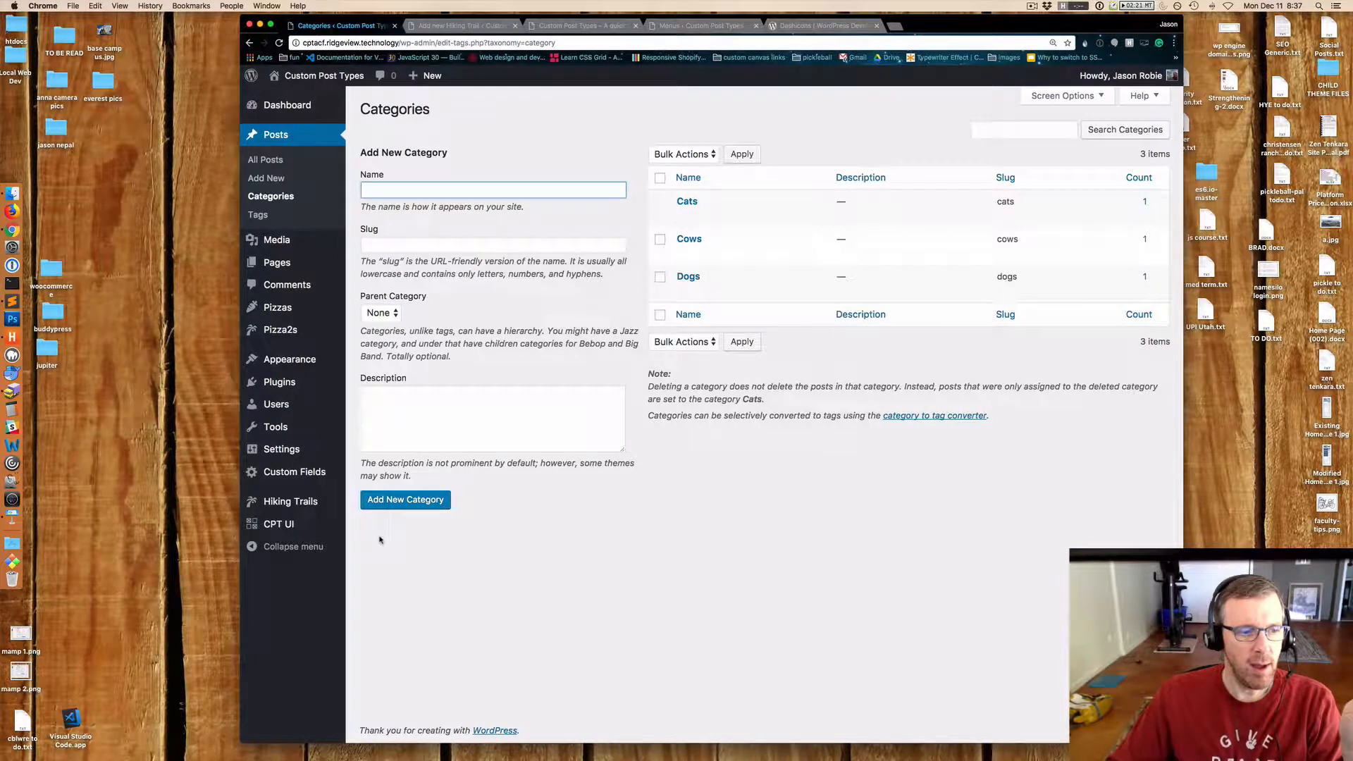
Open the existing Pizza Types taxonomy in CPT UI's taxonomy editor and examine its settings.
click(281, 525)
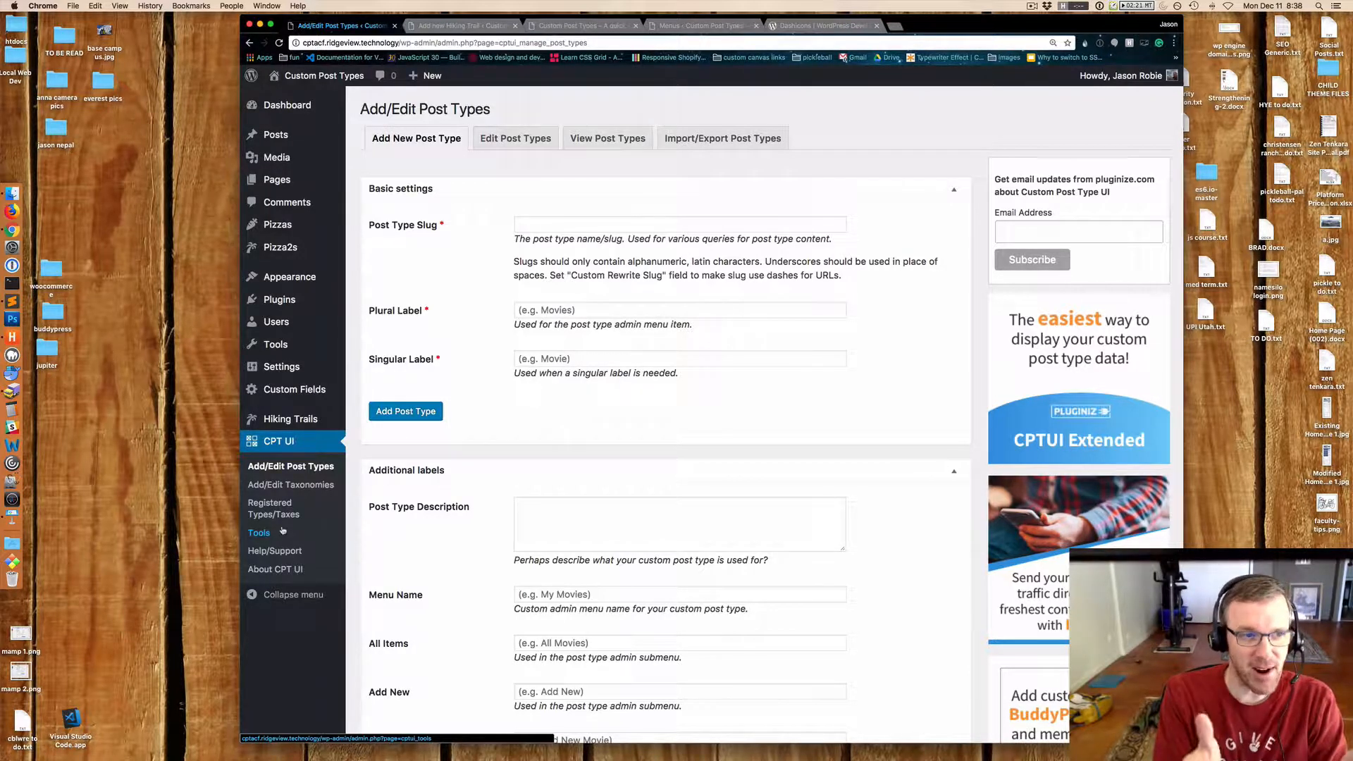
click(272, 486)
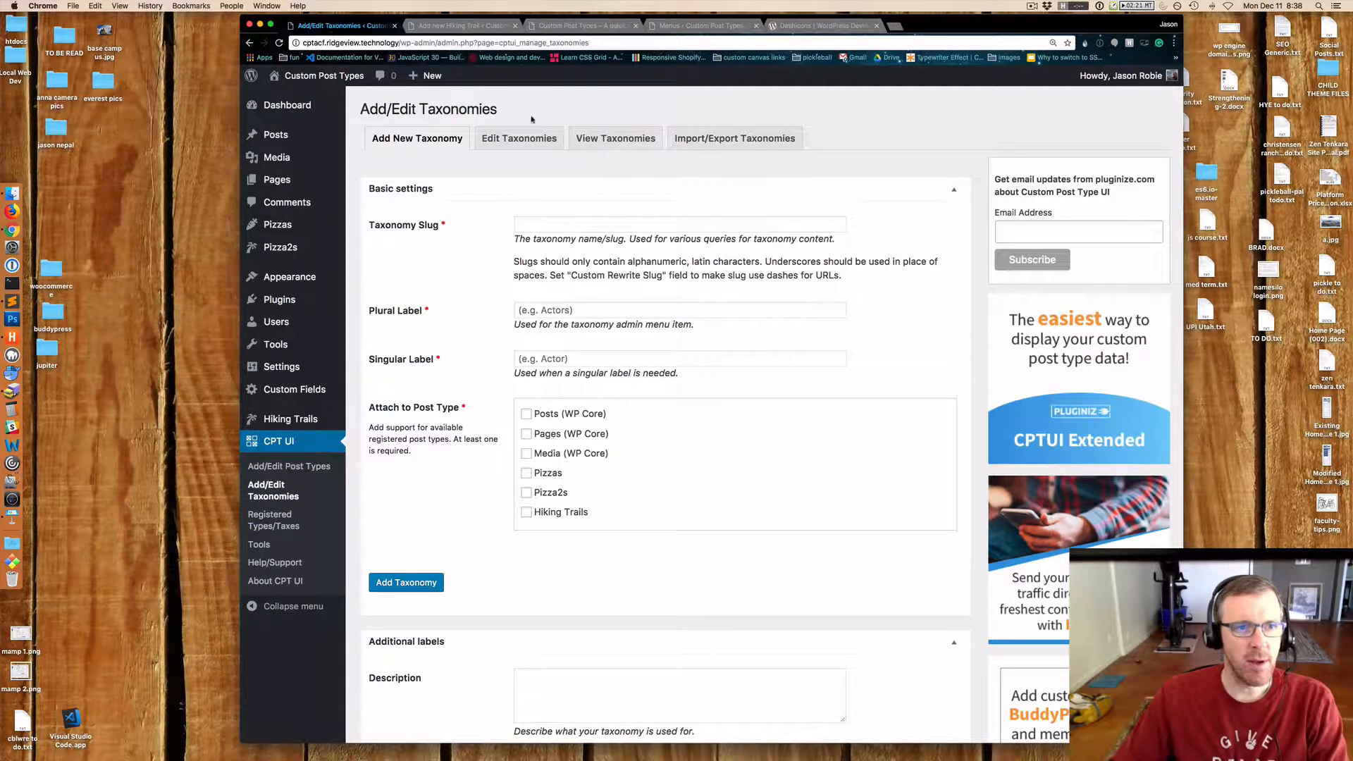
click(519, 134)
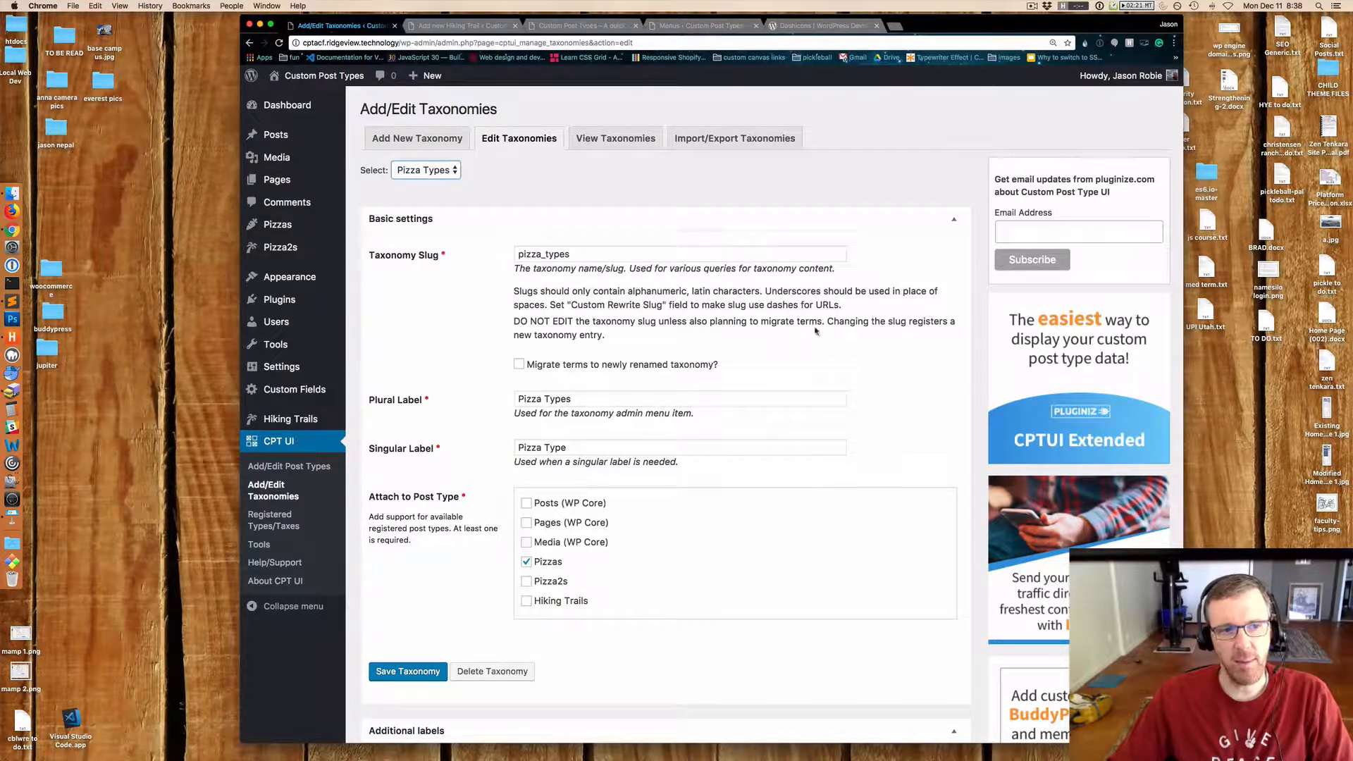
drag(572, 254, 515, 254)
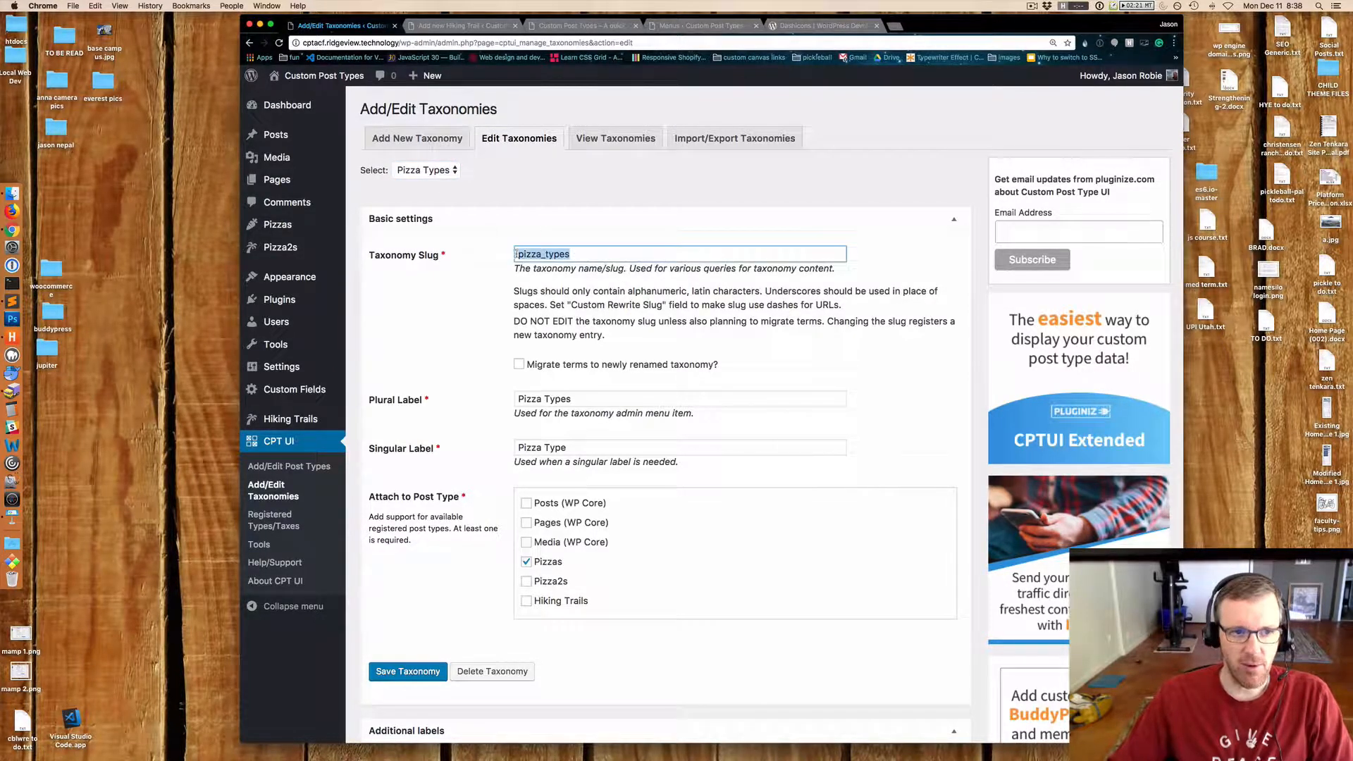
click(898, 324)
scroll(897, 323, down, 3)
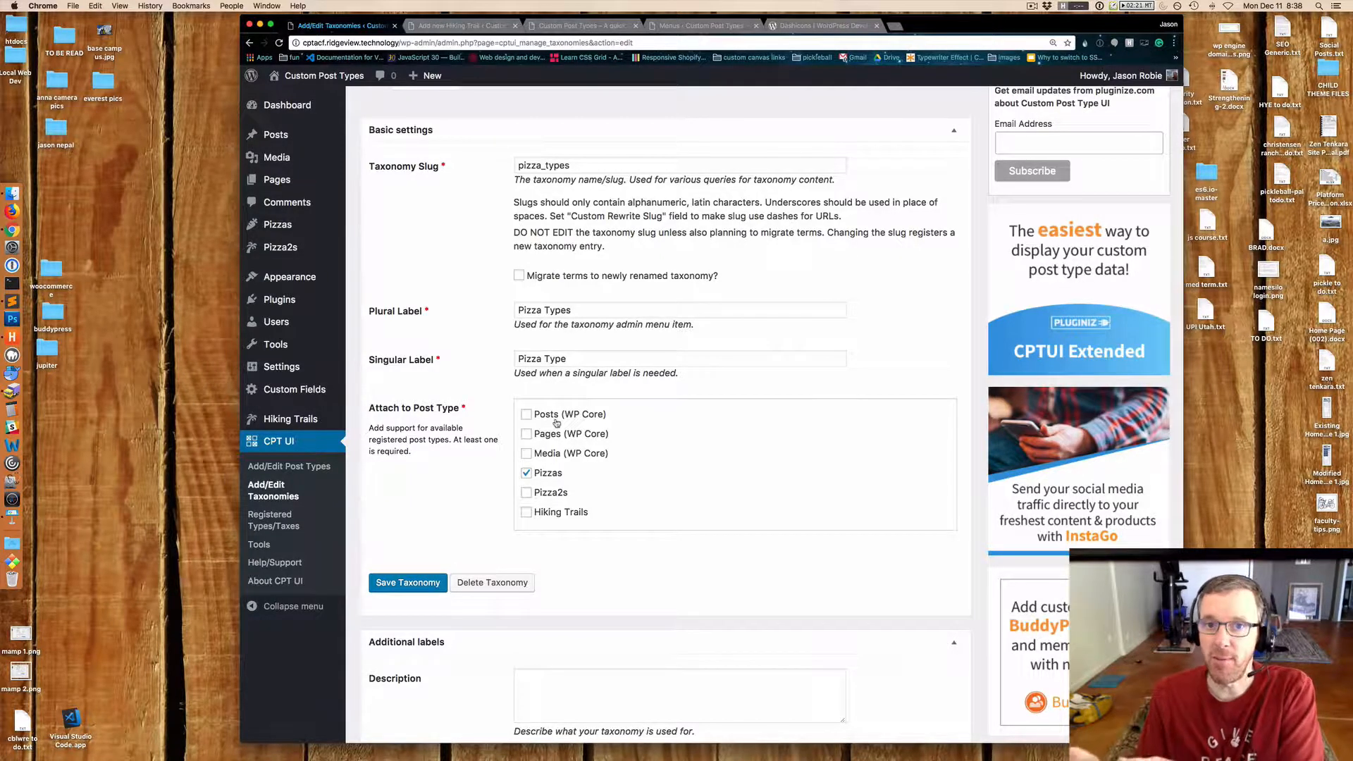
scroll(562, 440, up, 1)
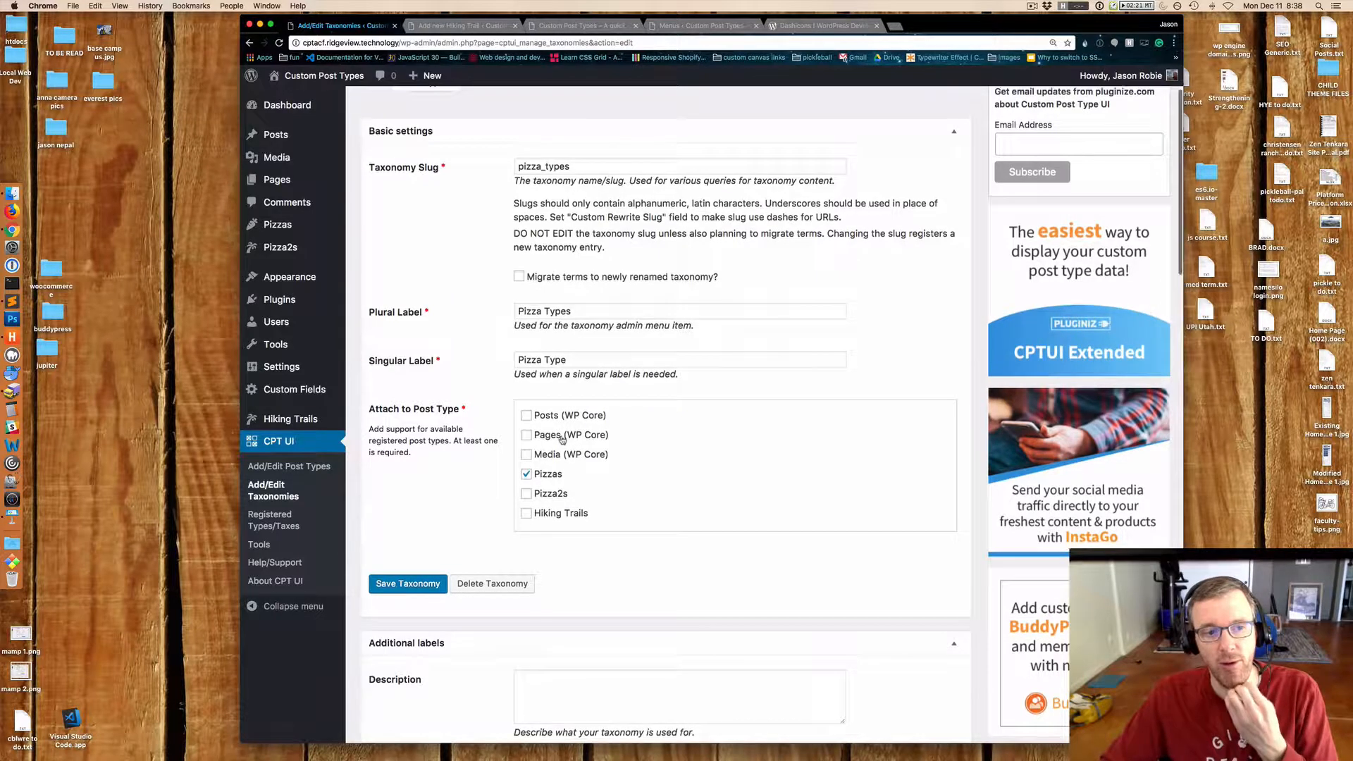
scroll(563, 439, up, 1)
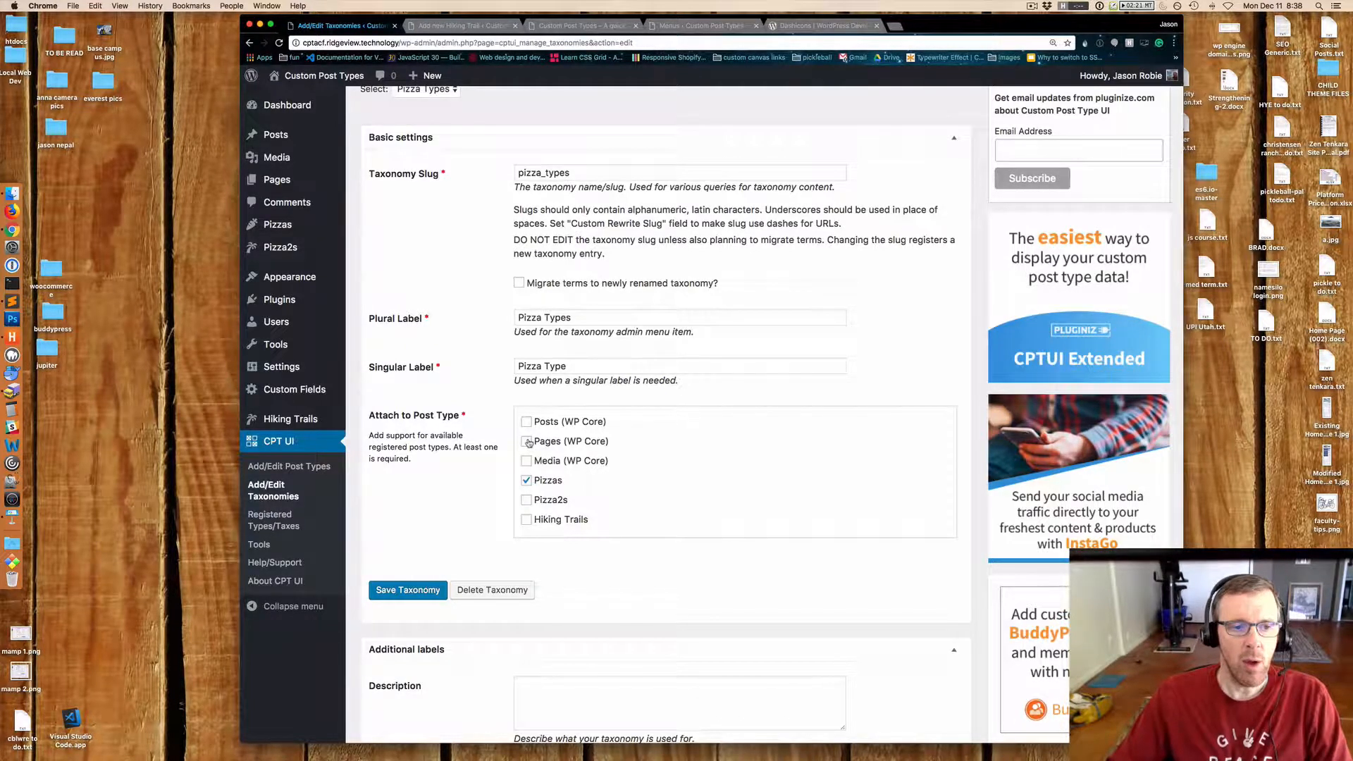
scroll(432, 148, up, 2)
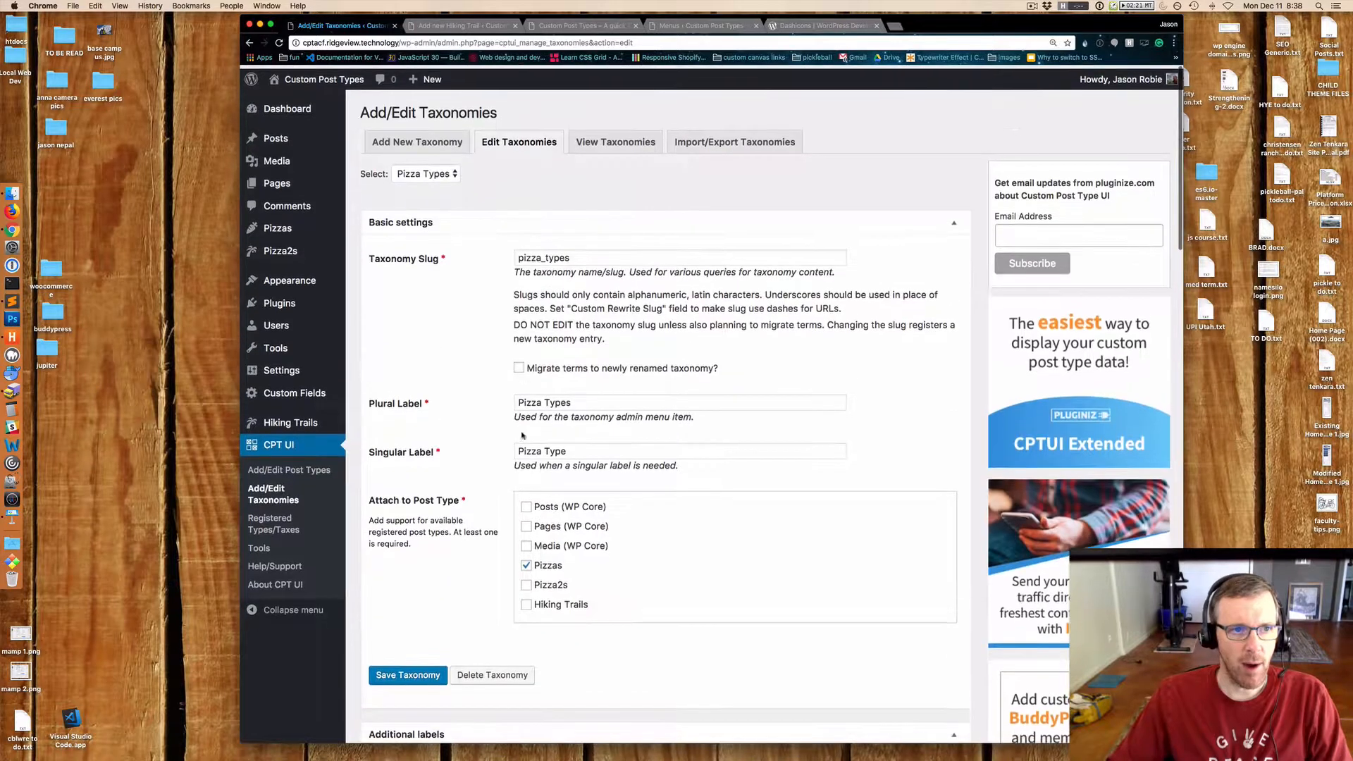
Start a new taxonomy with the slug trail_type.
click(431, 145)
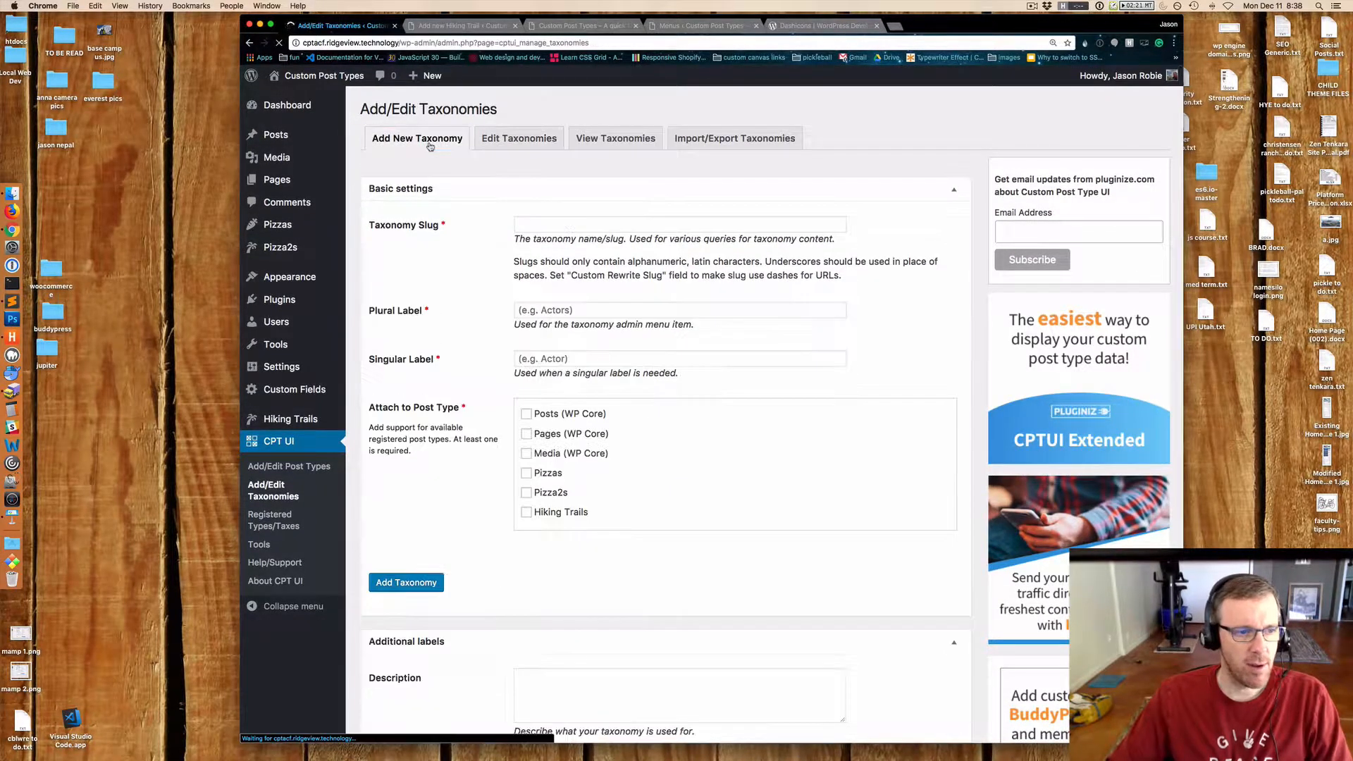
click(562, 223)
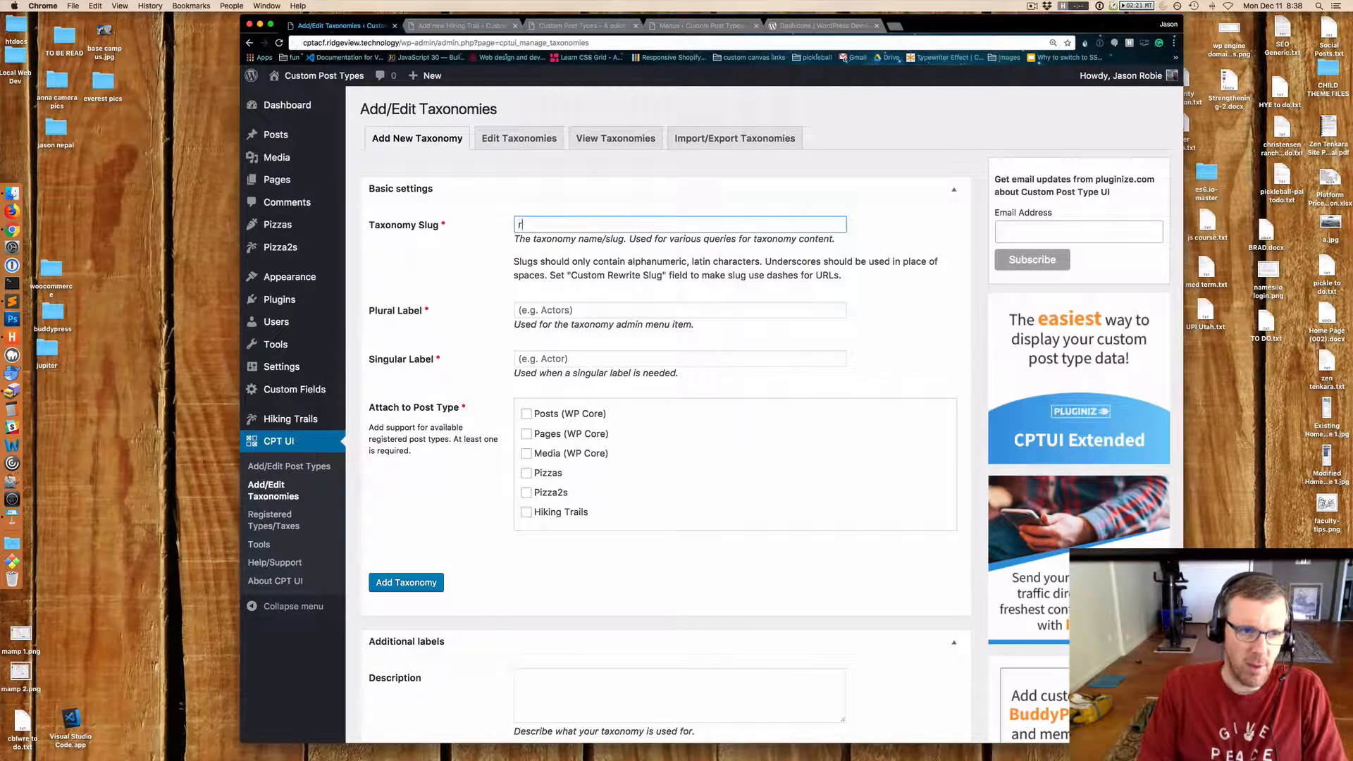
text(trail)
key(BackSpace)
key(BackSpace)
key(BackSpace)
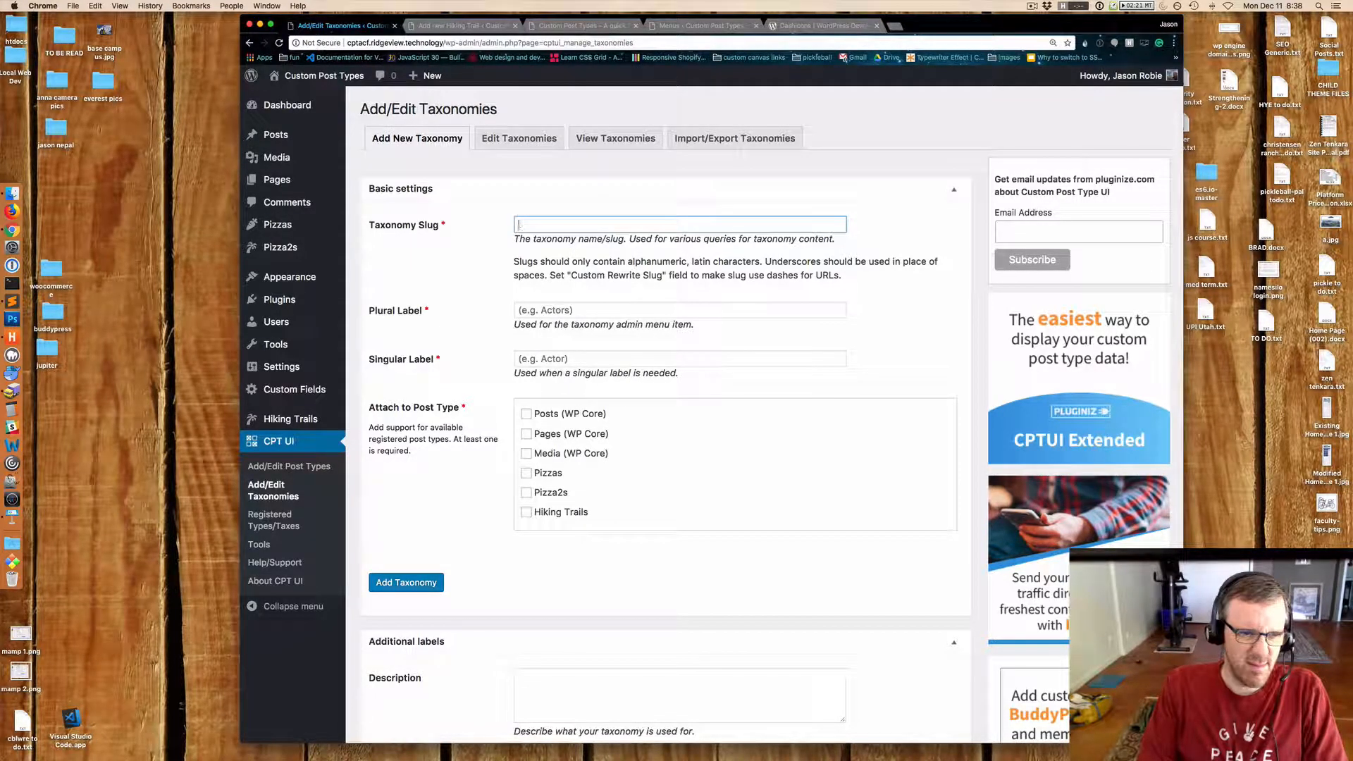
text(trail_tye)
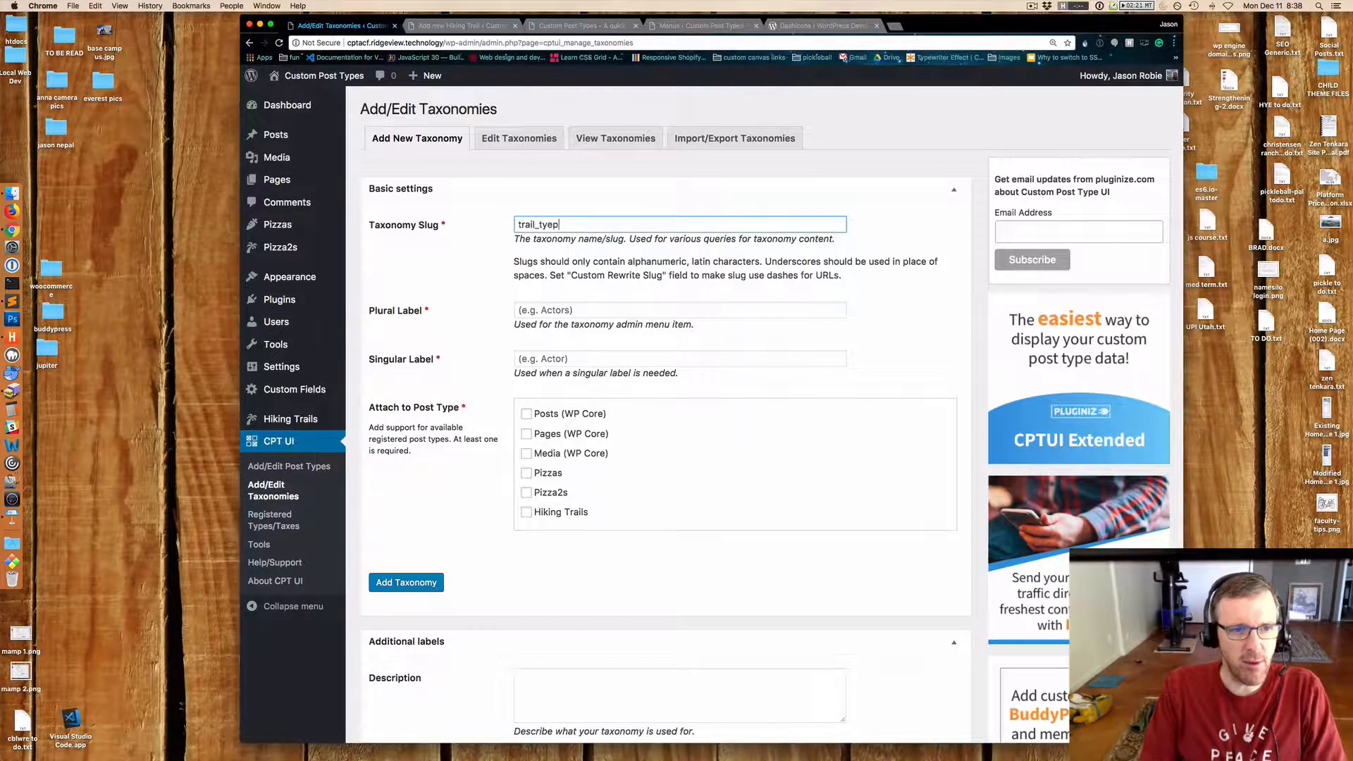
key(BackSpace)
text(pe)
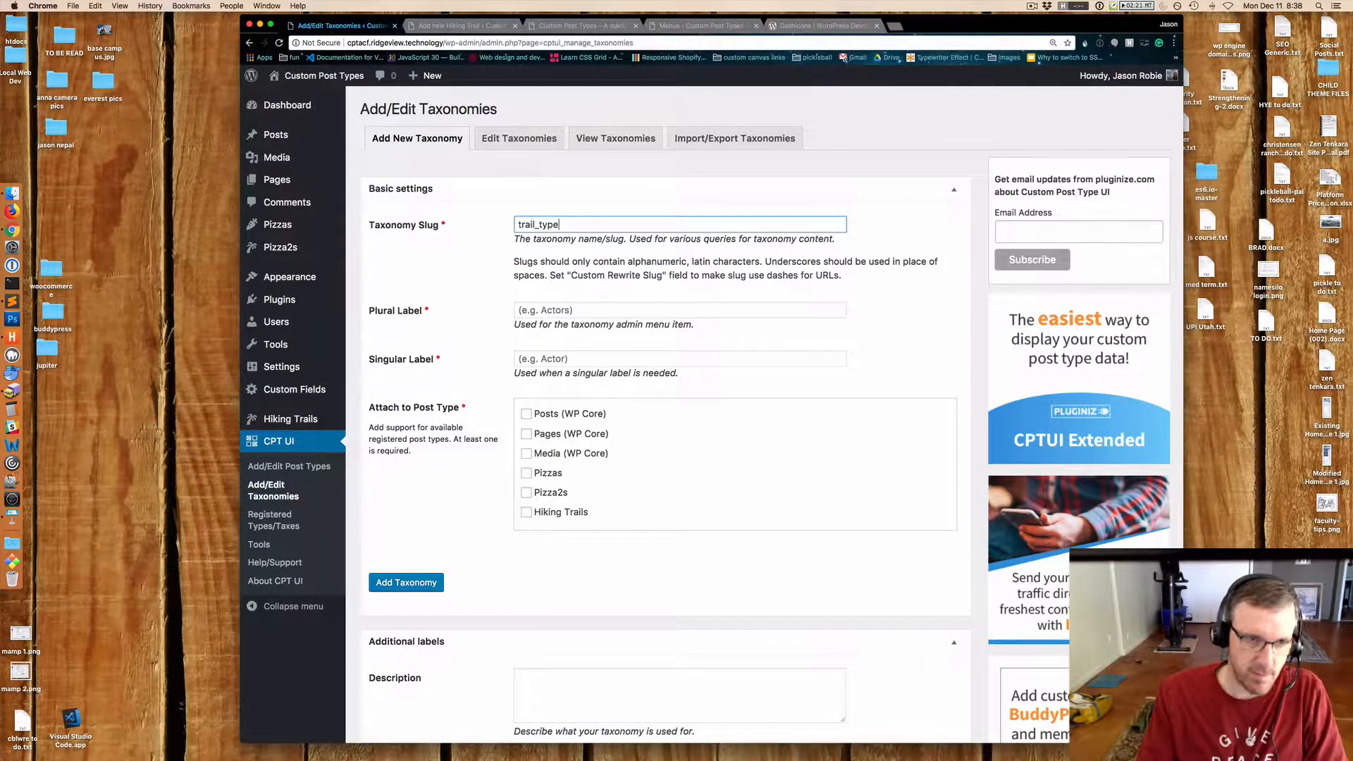
key(Tab)
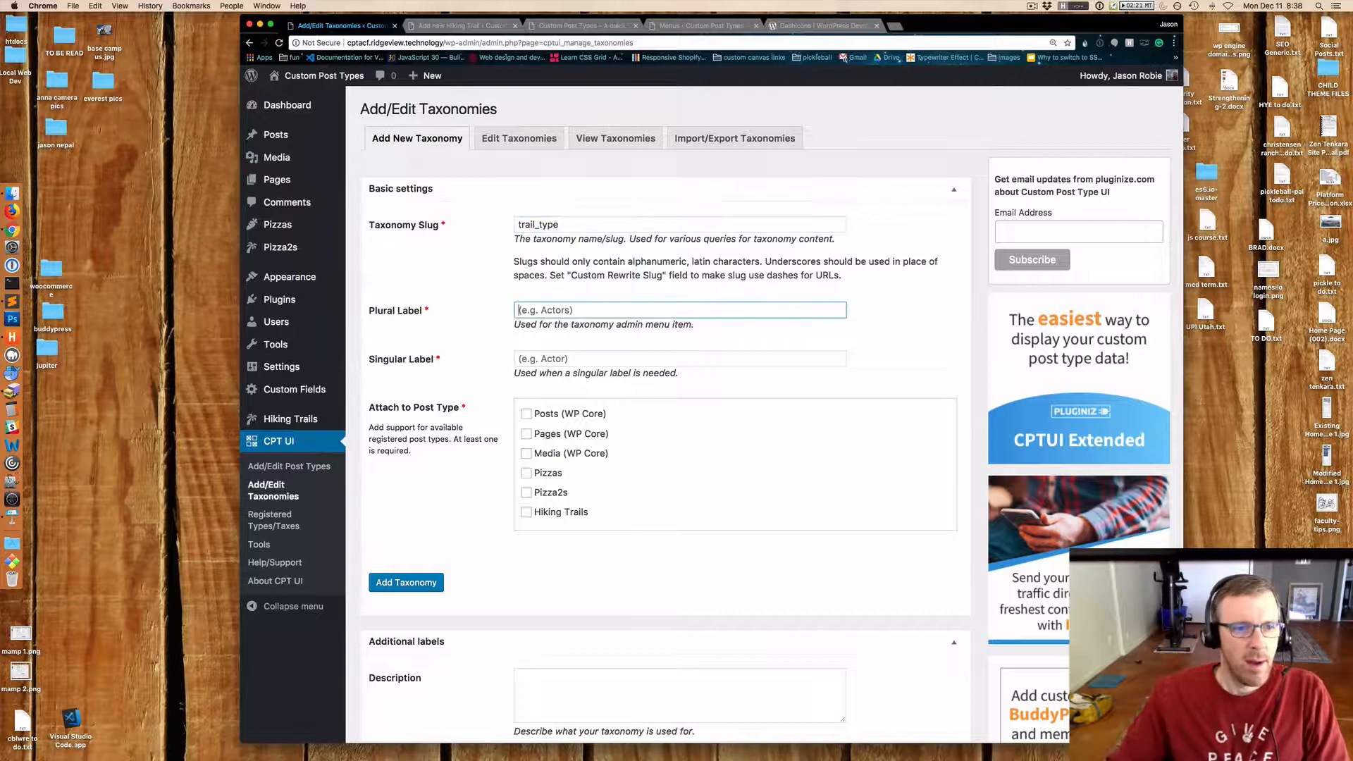
Label the taxonomy Trail Types and Trail Type, attach it to Hiking Trails, and add it.
text(Tra)
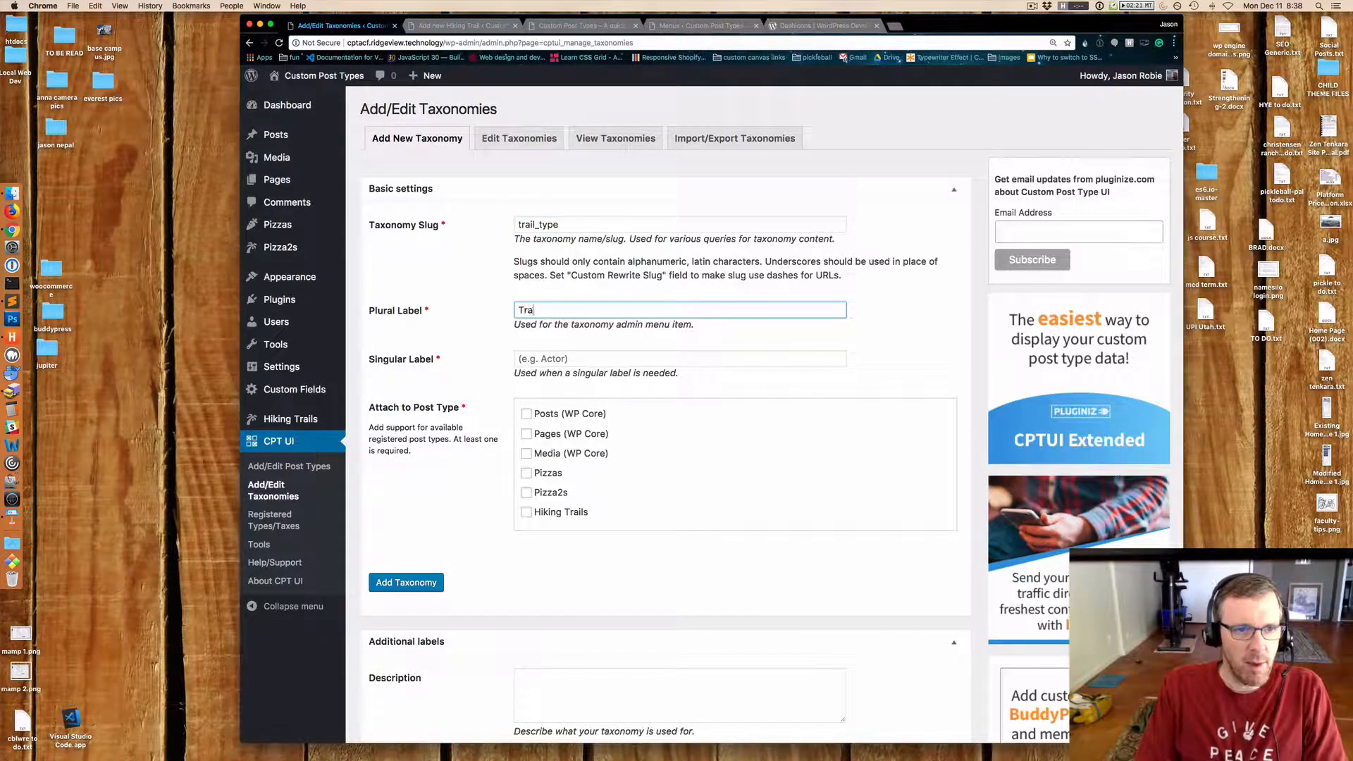
text(il Types)
key(Tab)
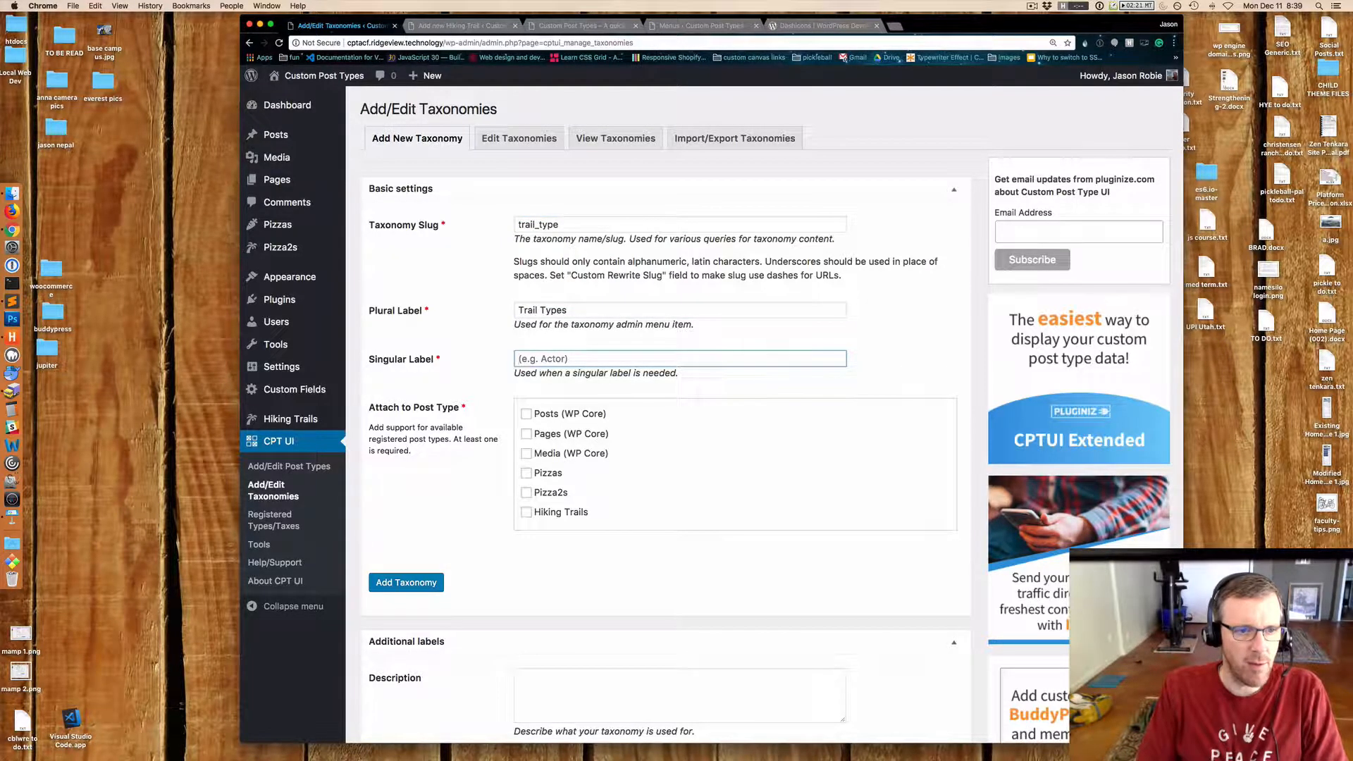
text(Trail Type)
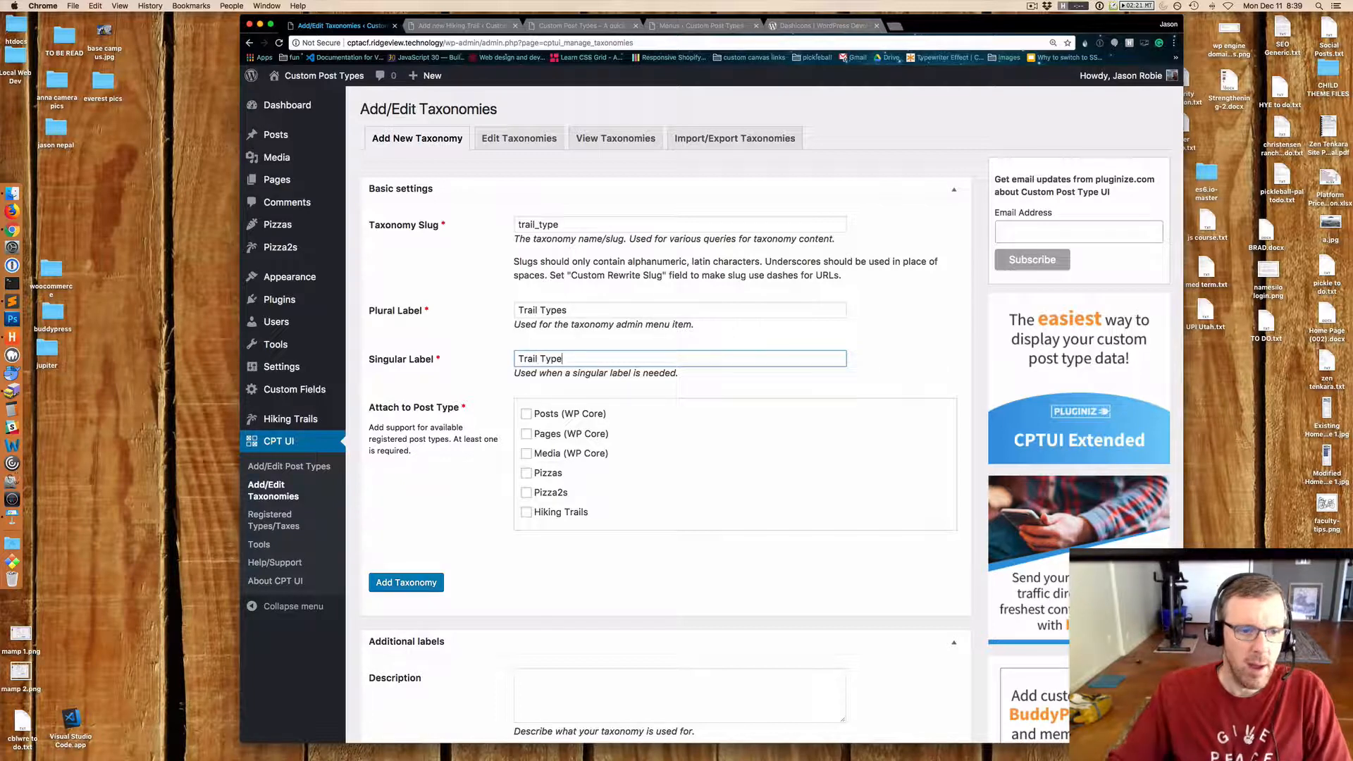
click(527, 512)
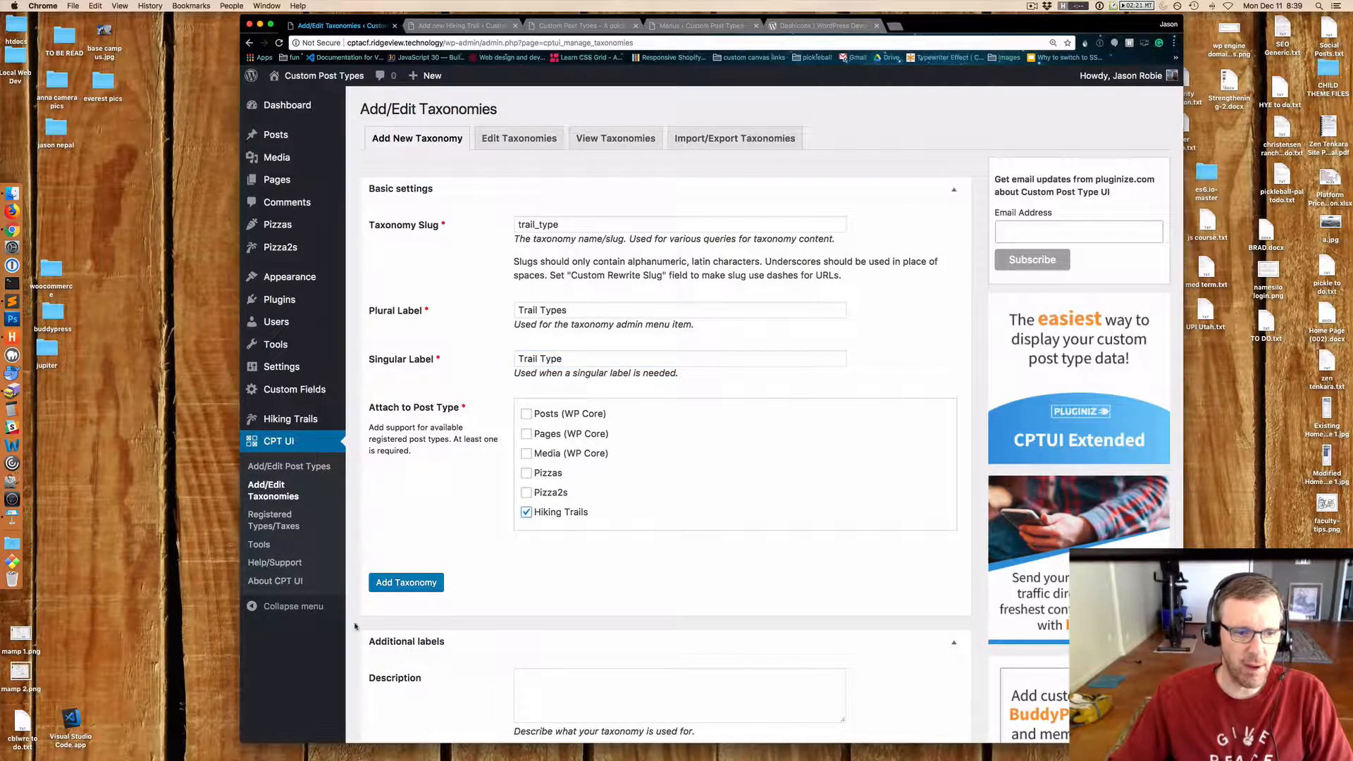
click(407, 585)
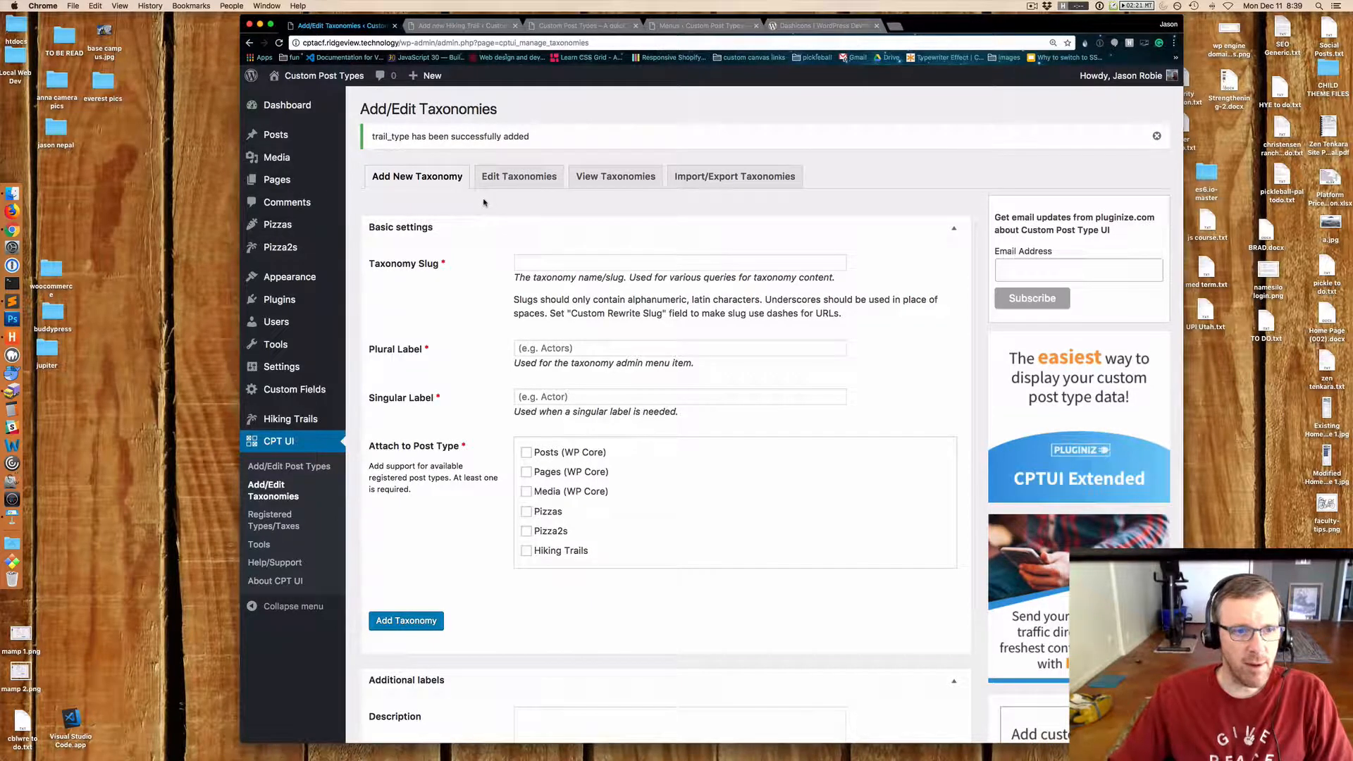
Open the Trail Types taxonomy for editing and review its additional label settings.
click(557, 177)
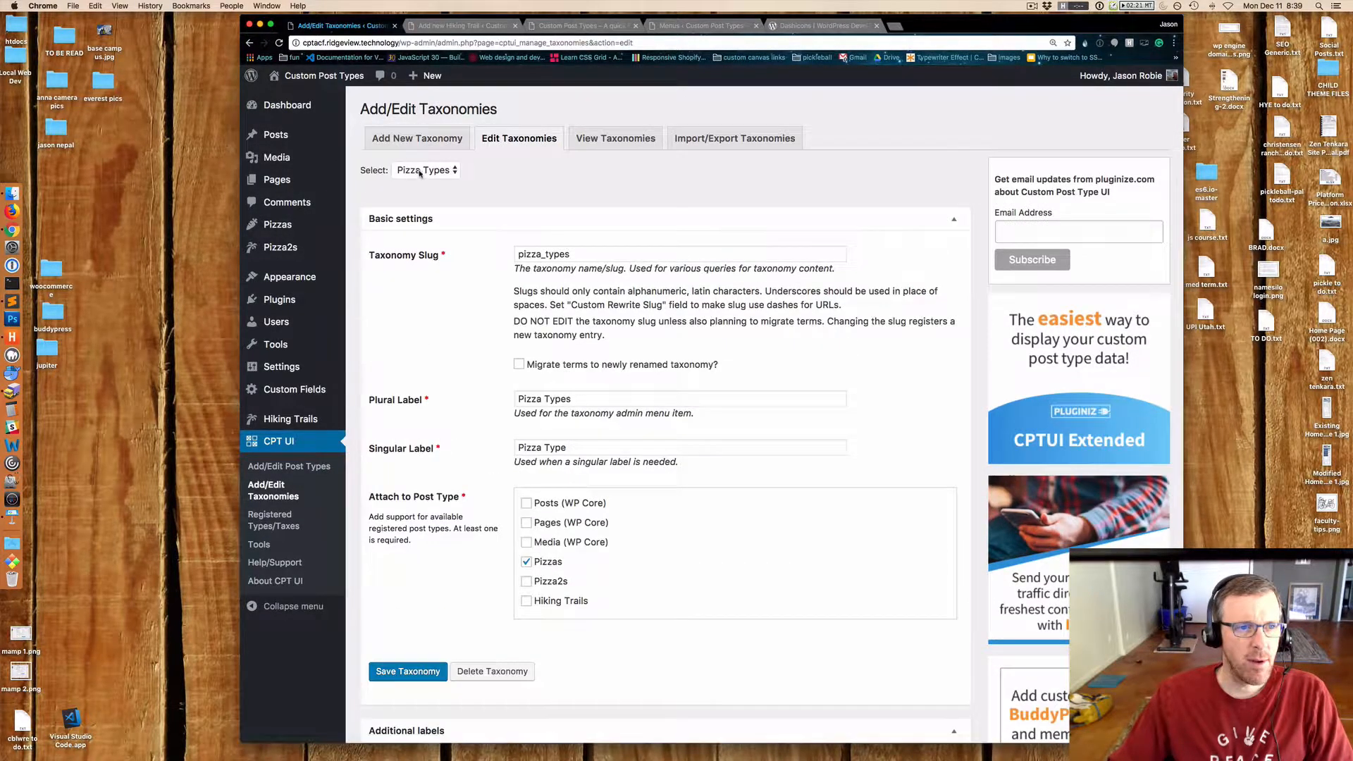
click(420, 172)
click(418, 183)
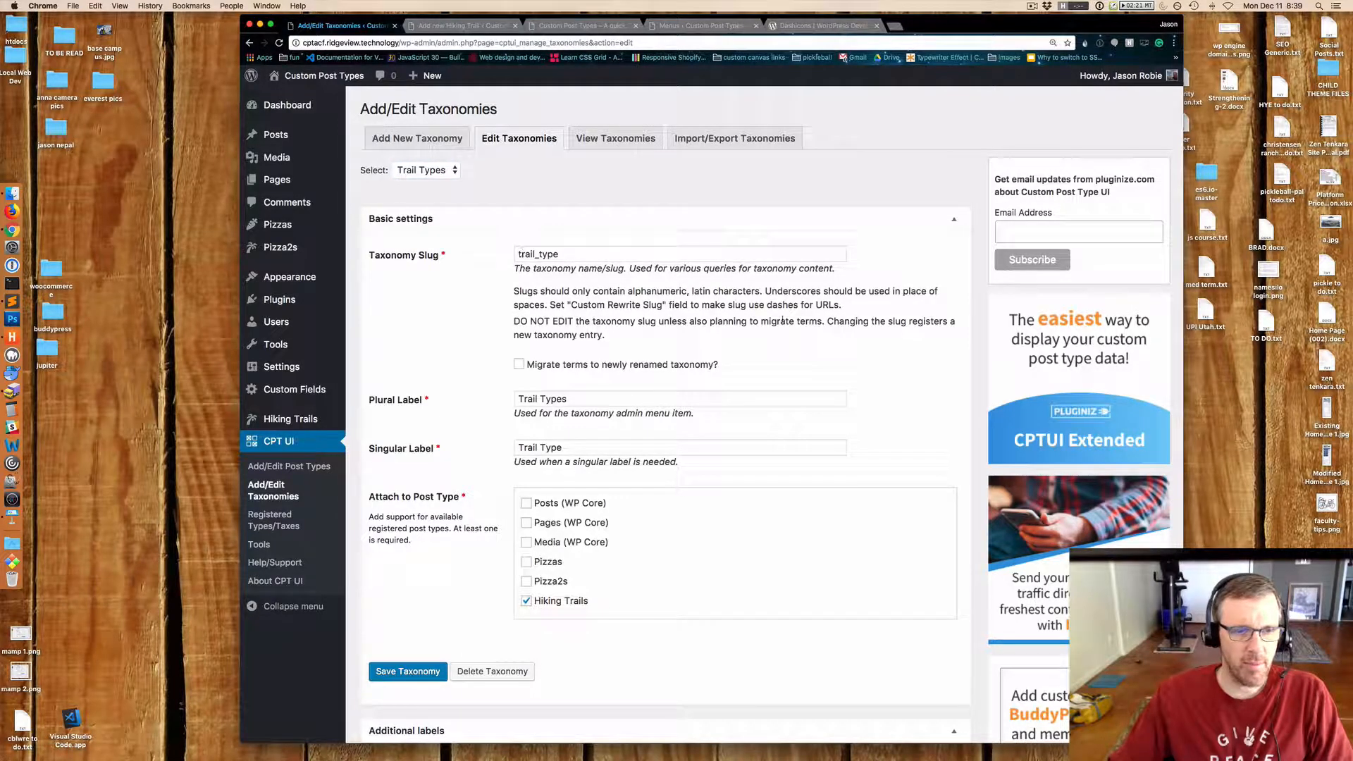
scroll(783, 321, down, 3)
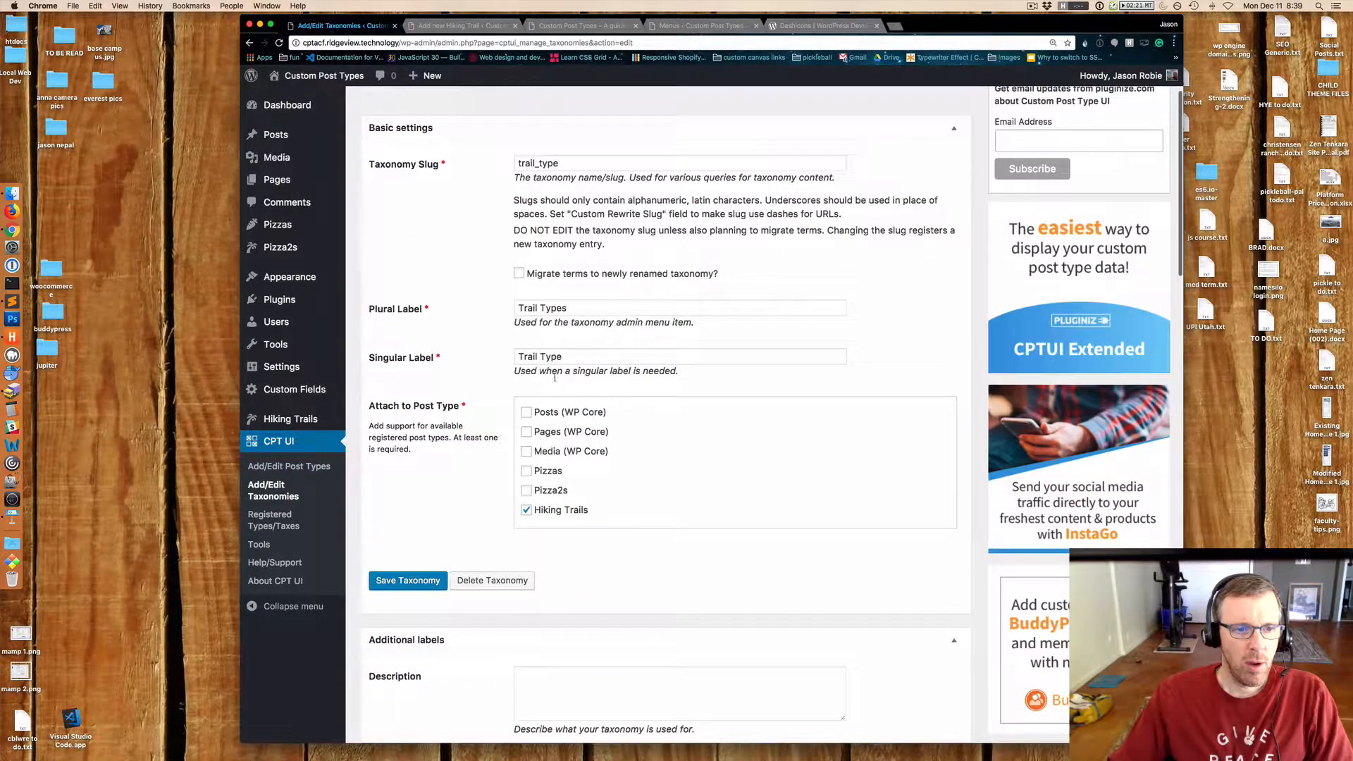
scroll(868, 462, down, 3)
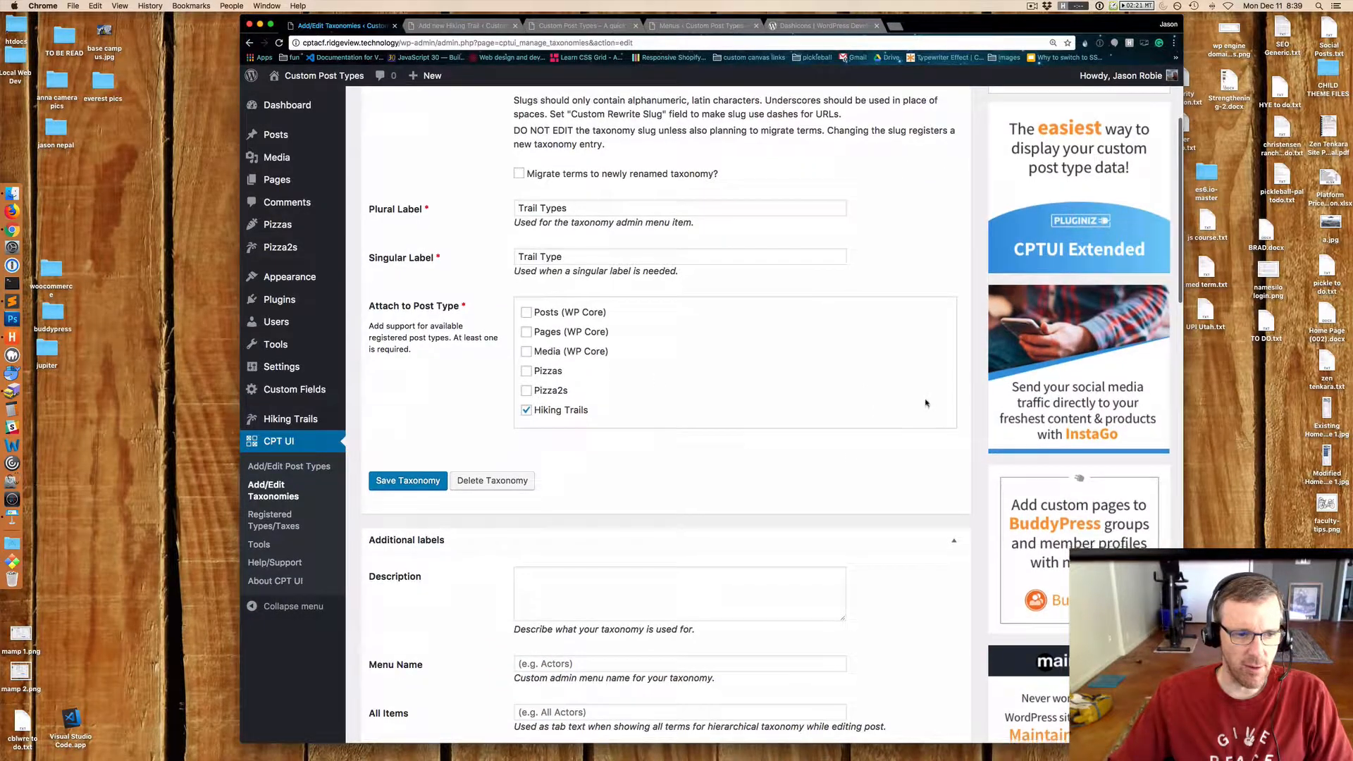
scroll(927, 403, down, 9)
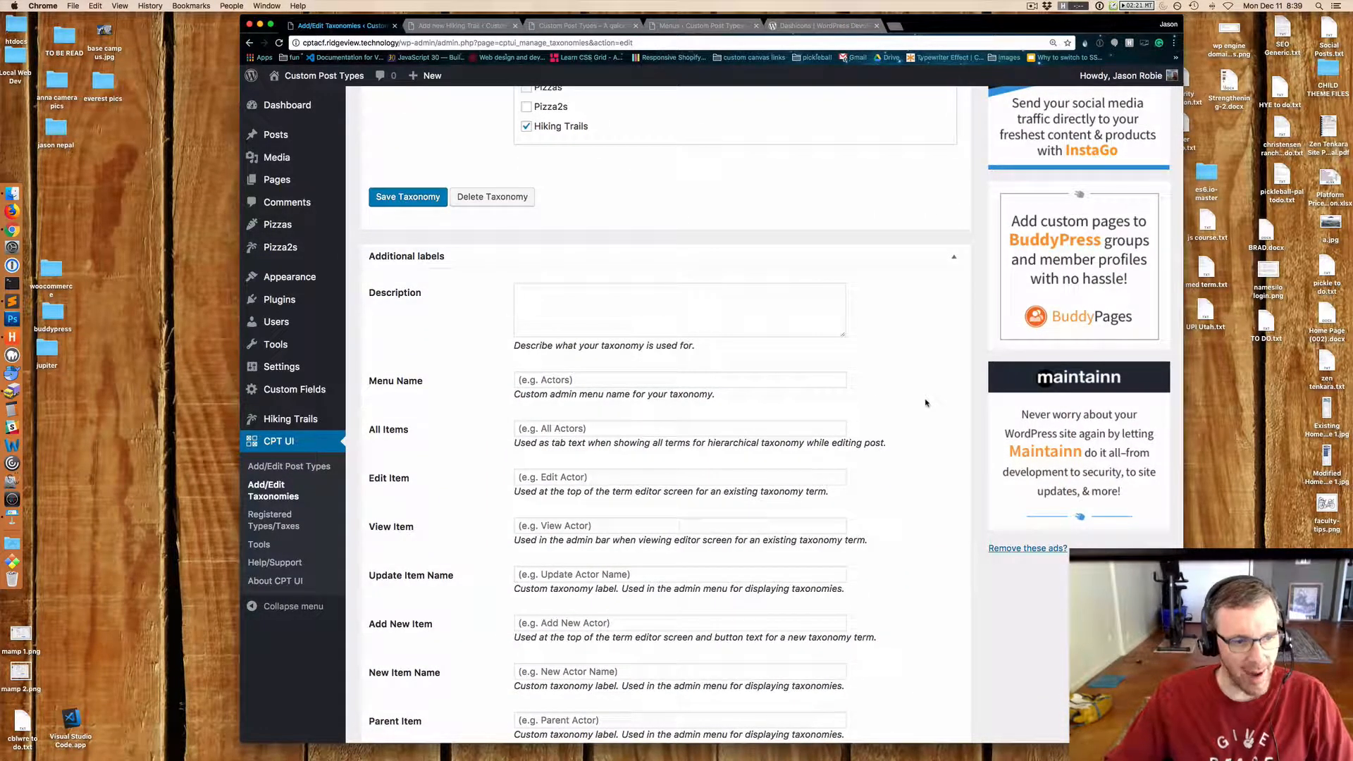
scroll(926, 401, down, 6)
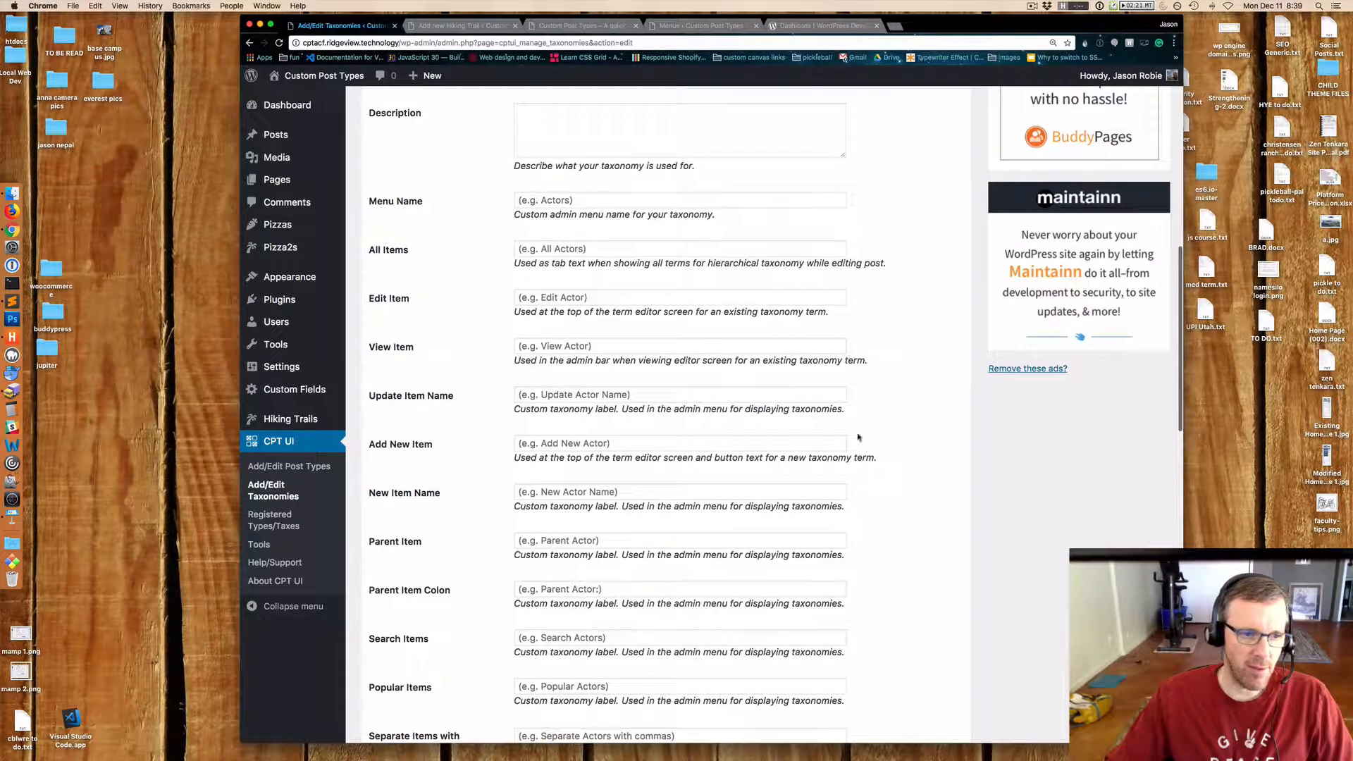
scroll(633, 540, down, 6)
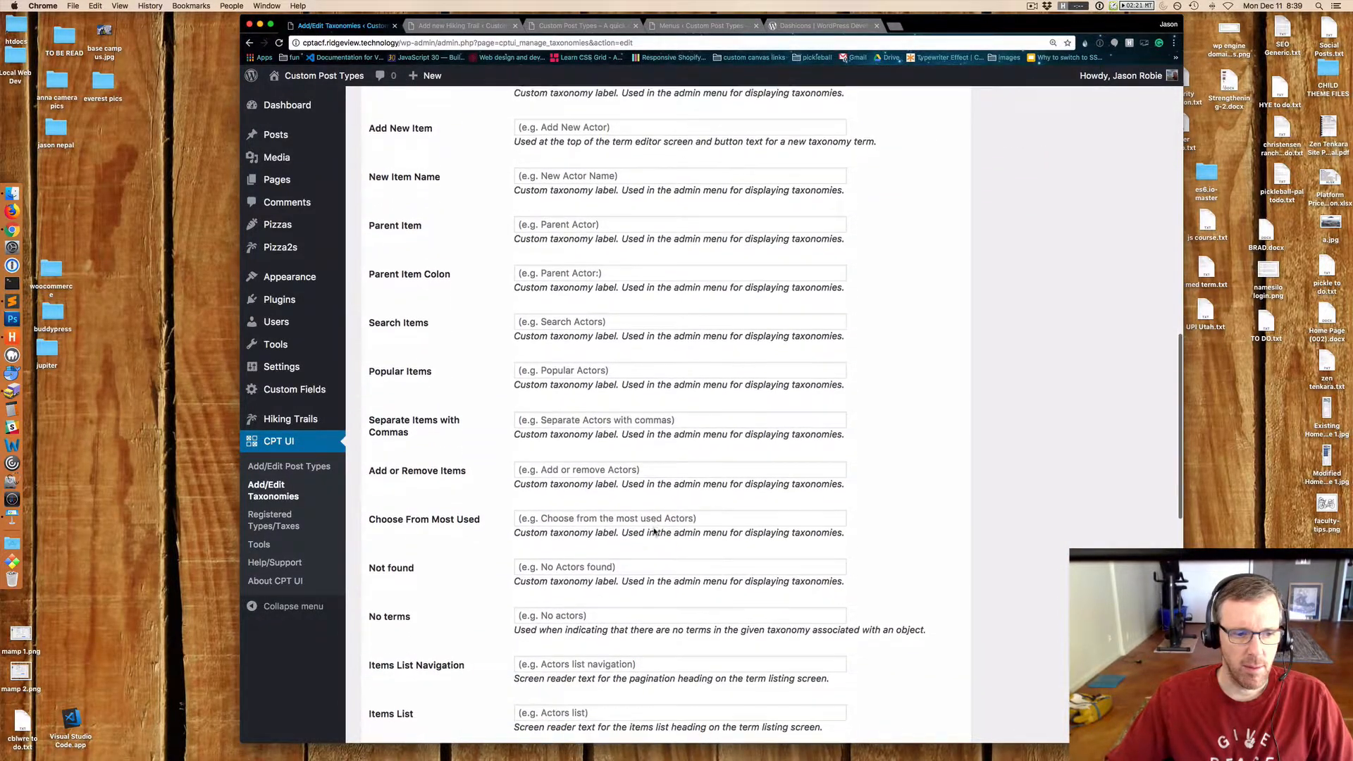
scroll(654, 531, up, 4)
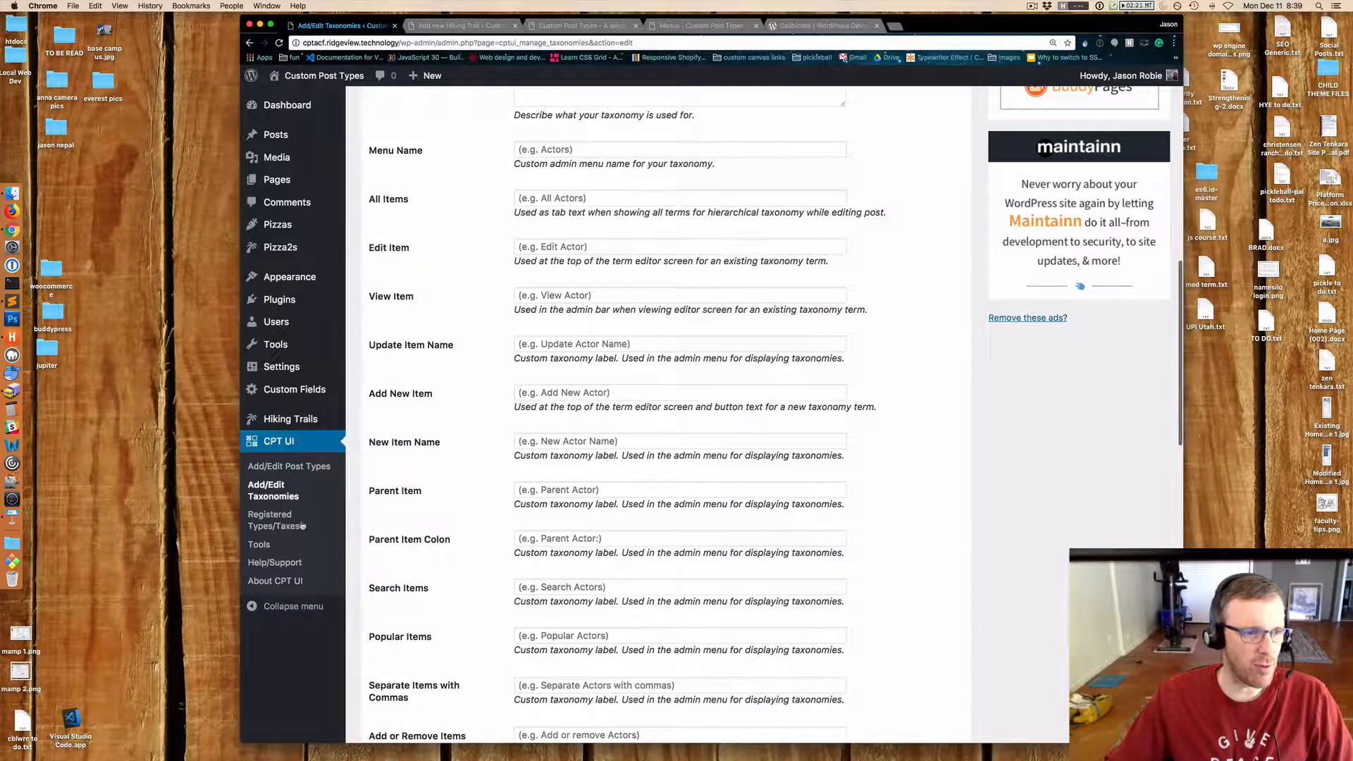
mouse_move(310, 420)
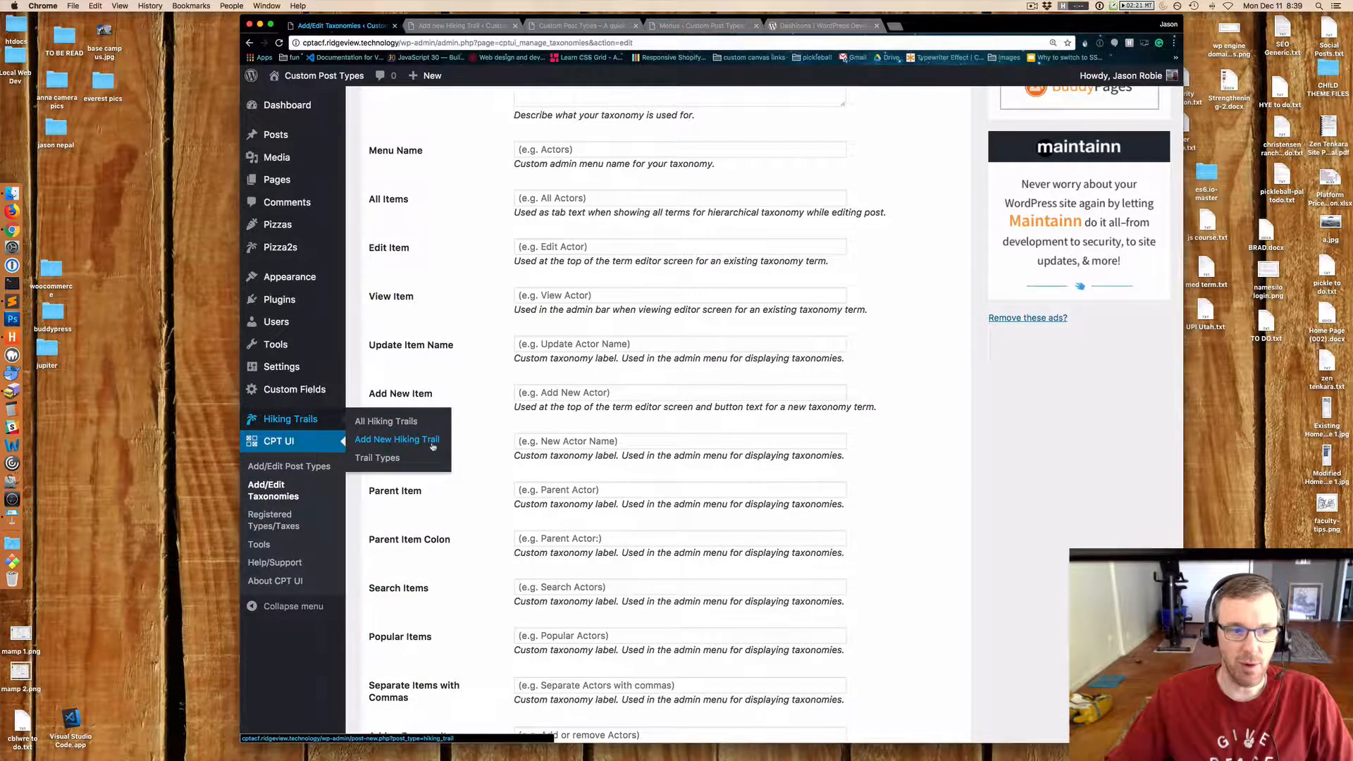
Preview the Trail Types term screen and return to the taxonomy editor's settings section.
click(381, 459)
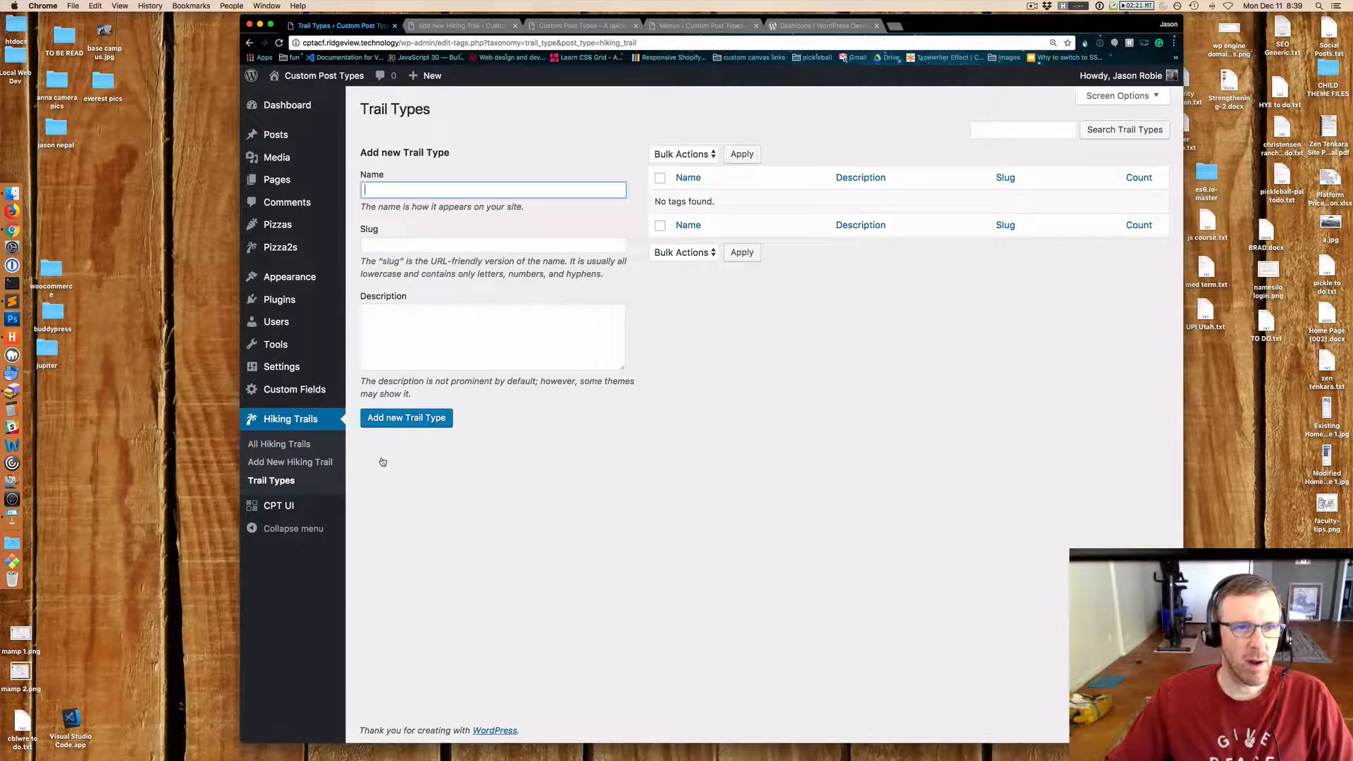
key(super+[)
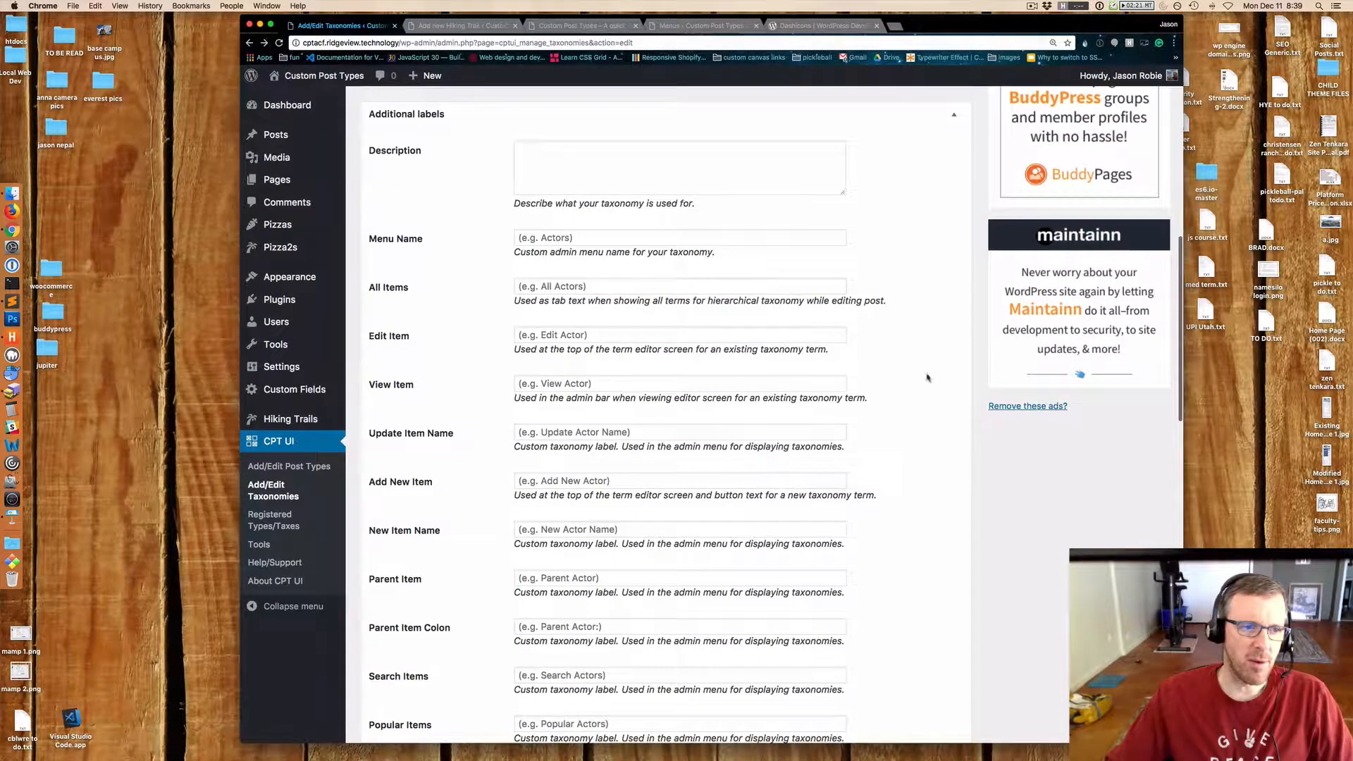
click(954, 116)
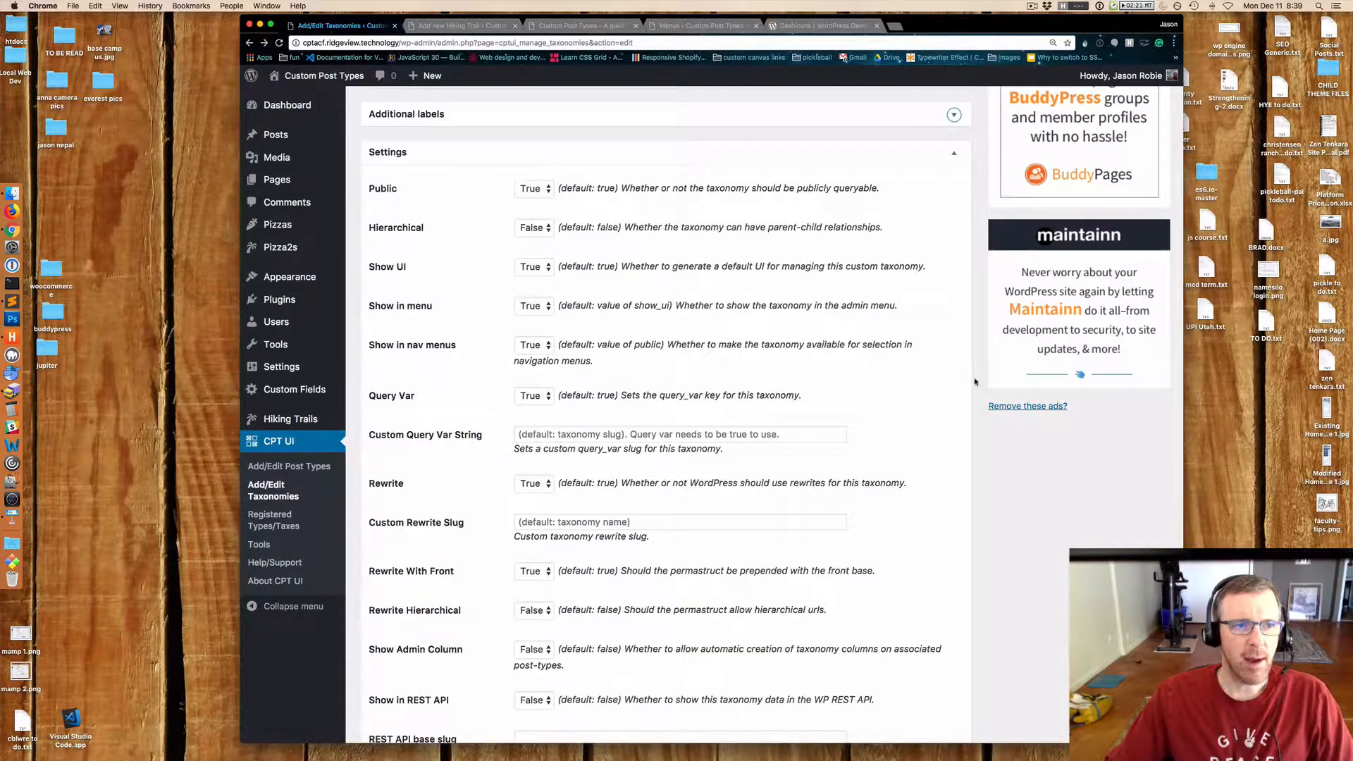
scroll(881, 268, down, 2)
scroll(822, 361, up, 10)
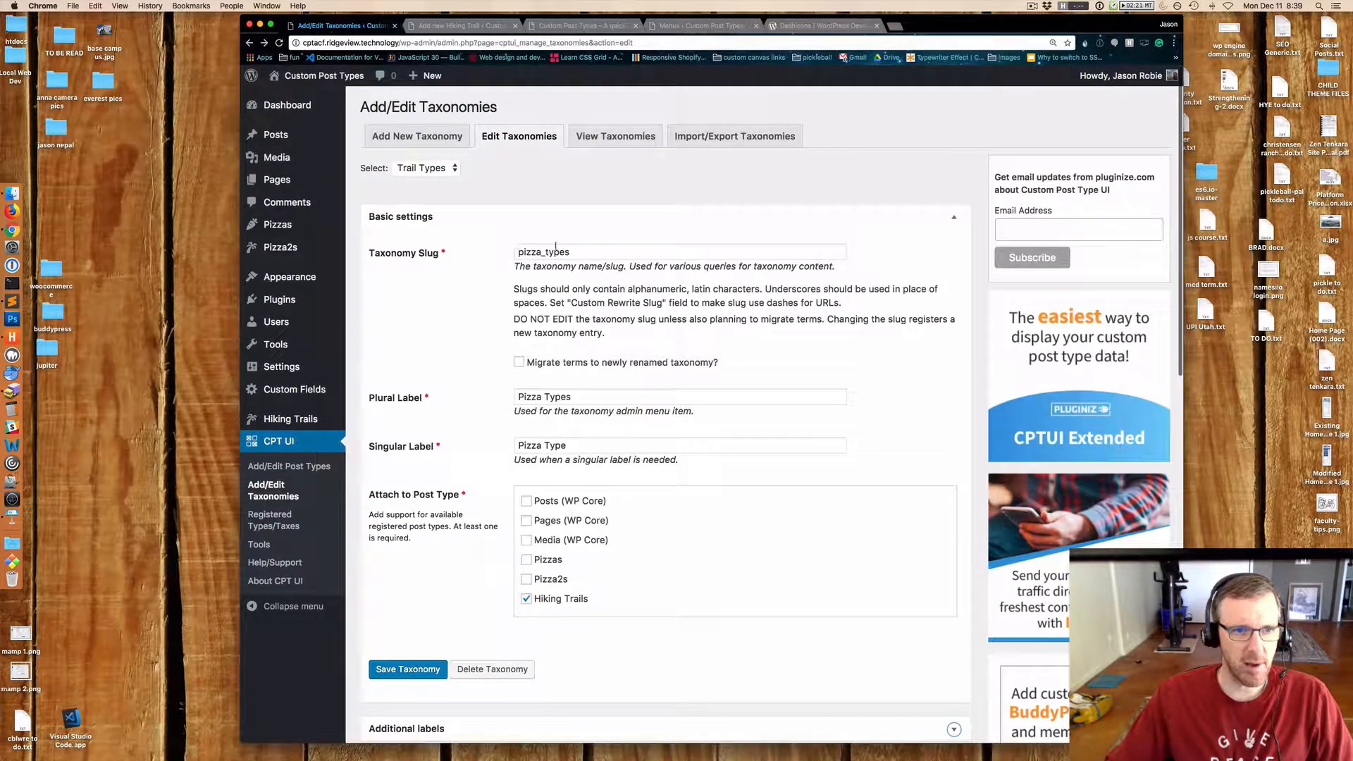
Reload the taxonomy editor with the Trail Types taxonomy selected and open its settings section.
click(439, 170)
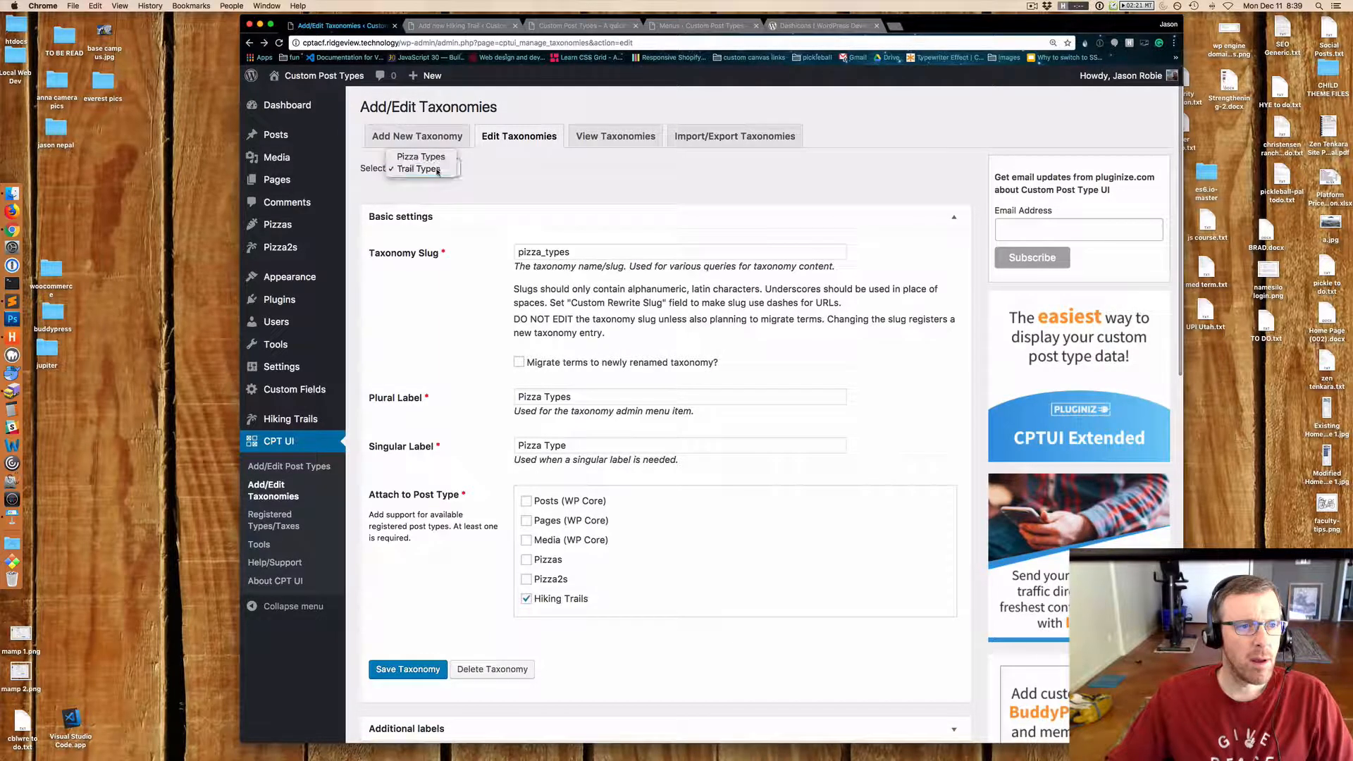
click(437, 171)
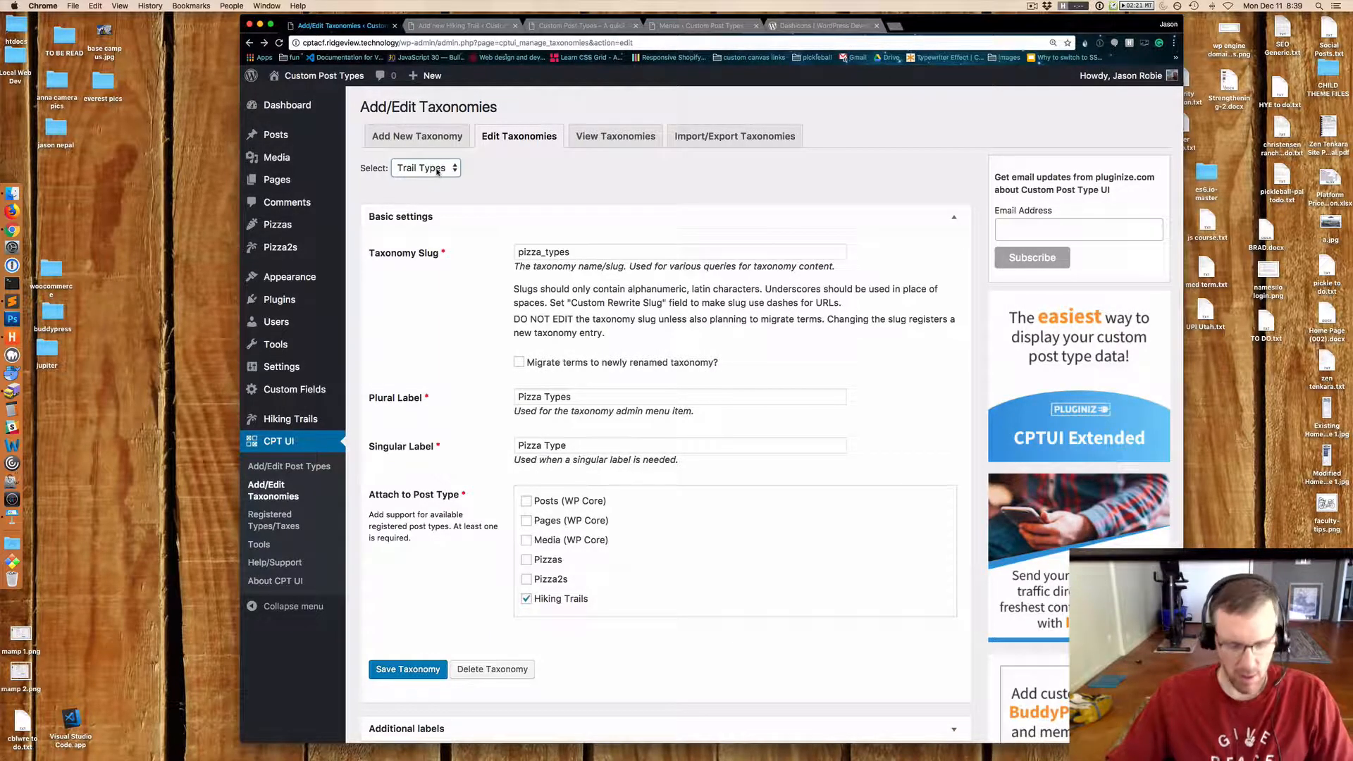
key(super+r)
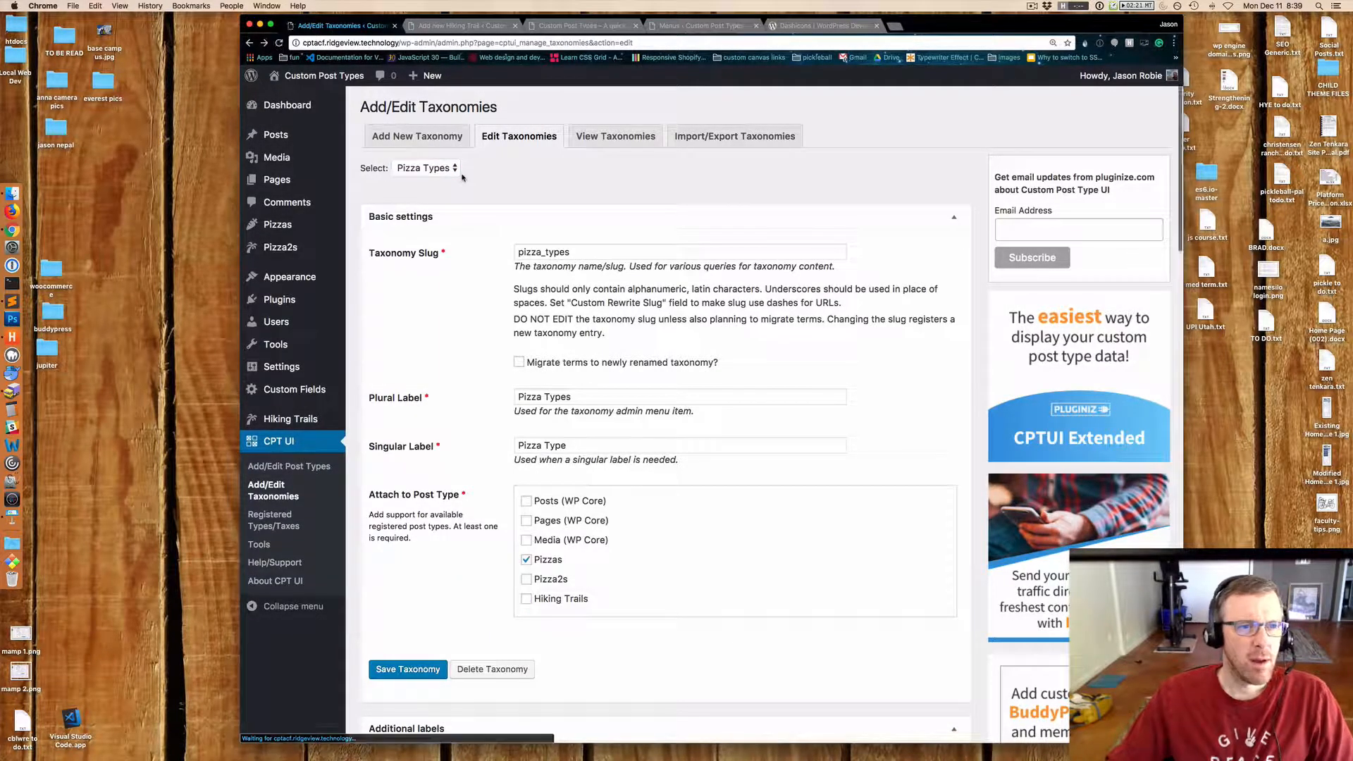
click(455, 169)
click(438, 182)
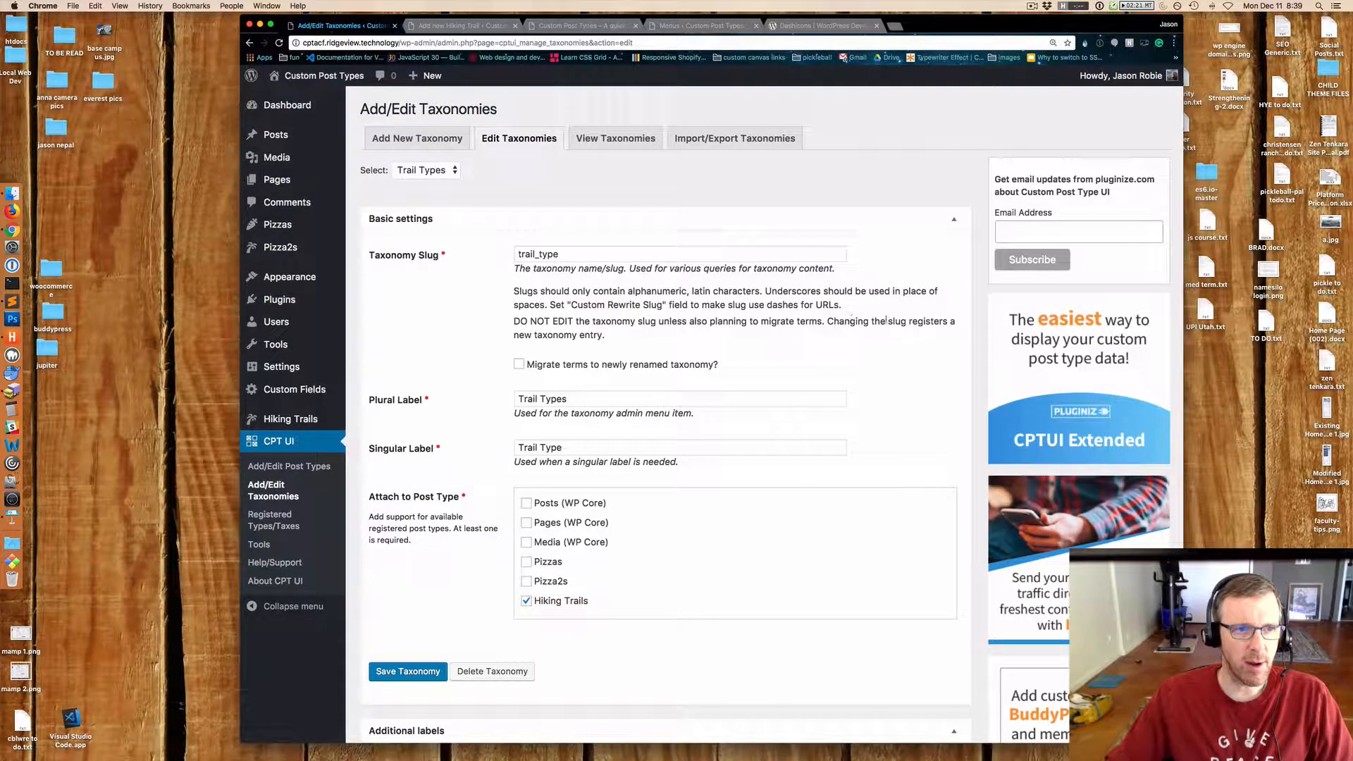
scroll(922, 318, down, 5)
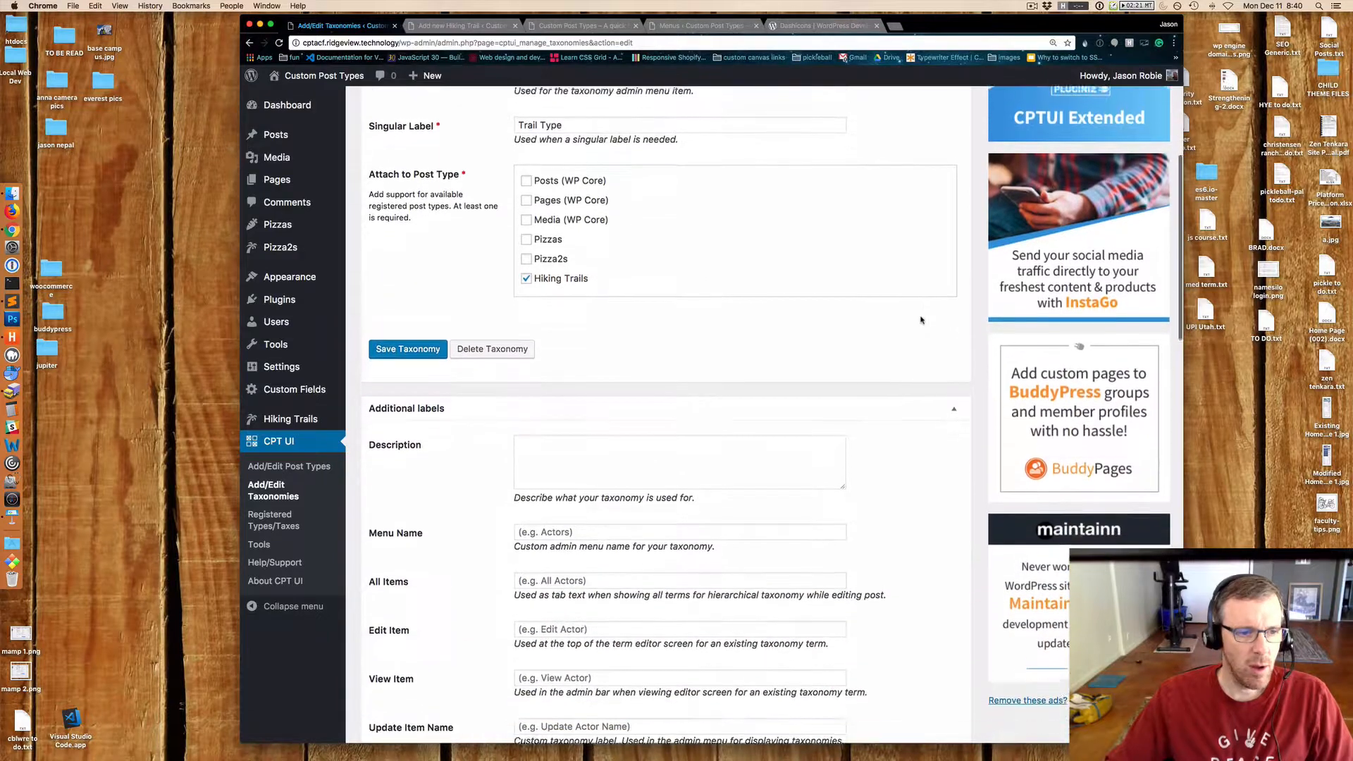
click(955, 398)
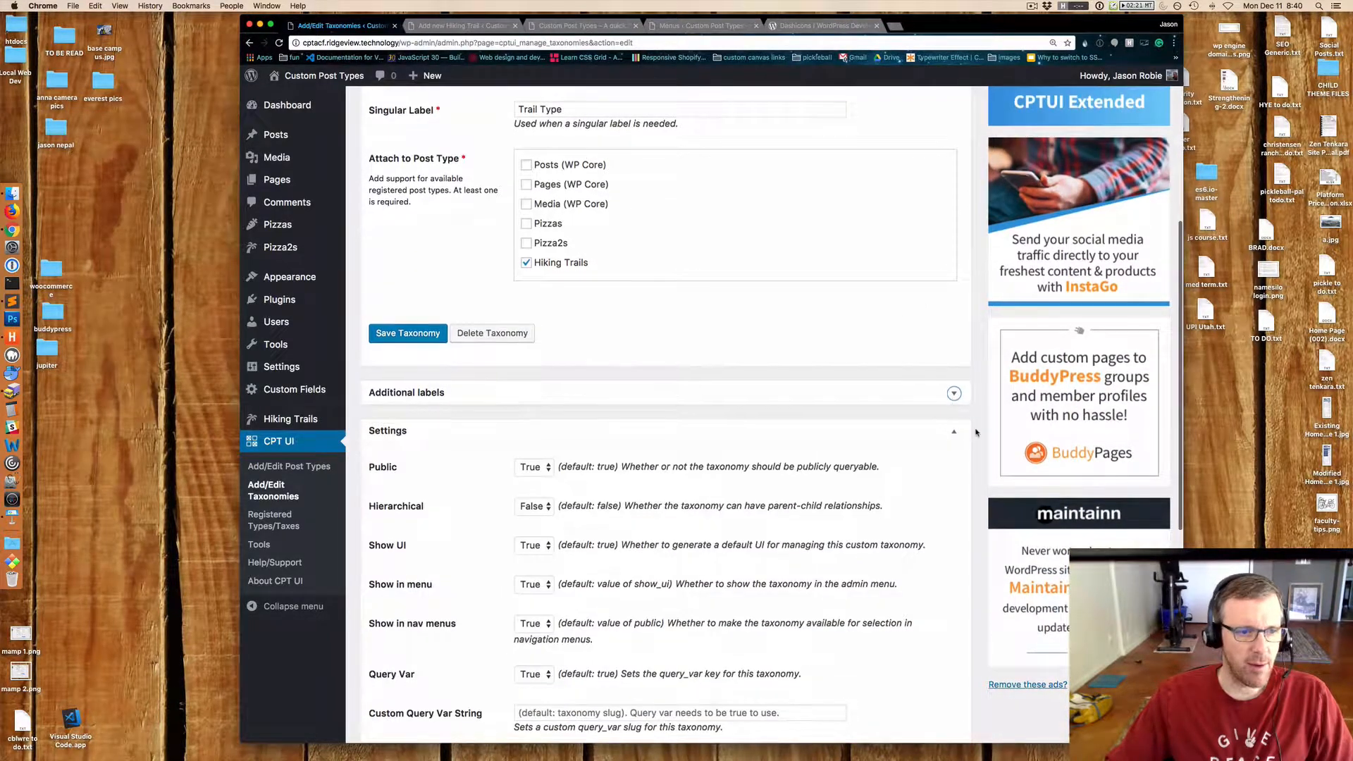
scroll(959, 416, down, 4)
scroll(961, 432, down, 1)
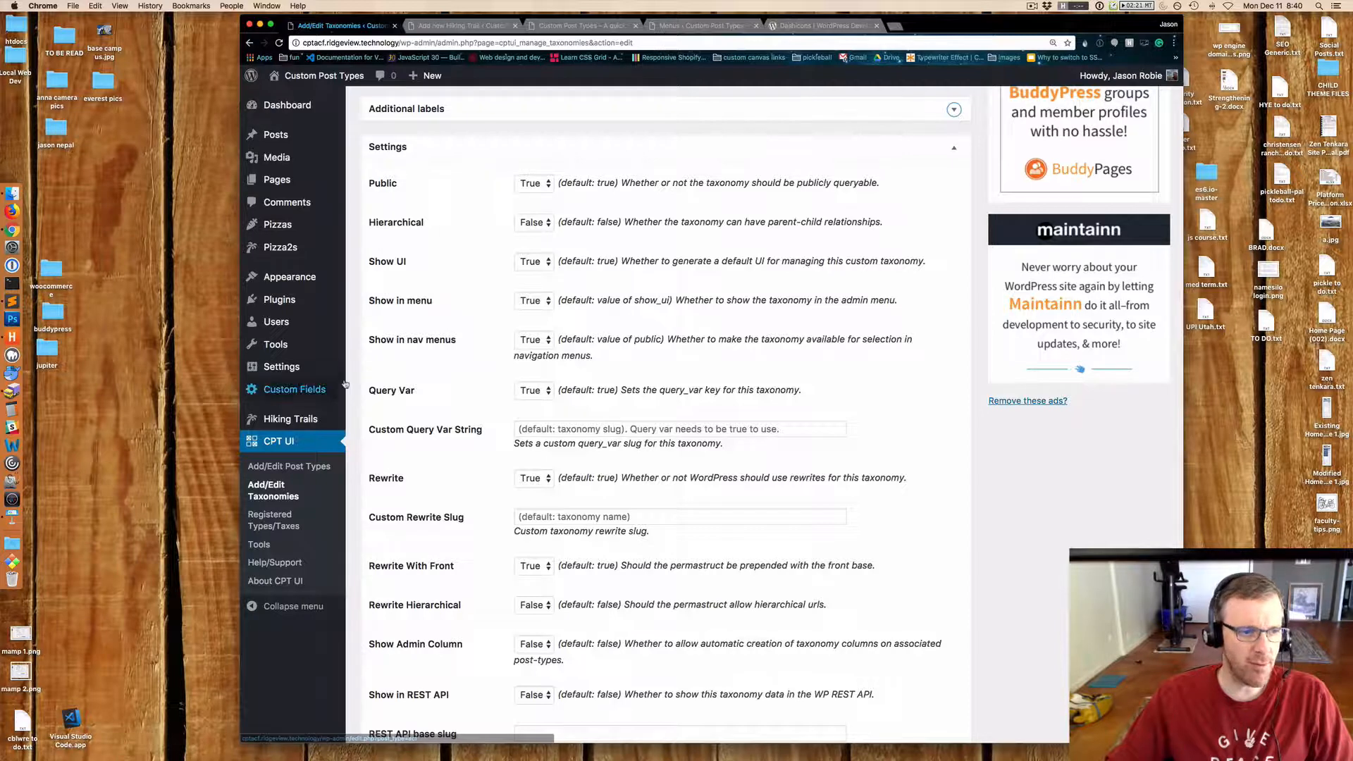
Open the Hiking Trails list in a new tab and start adding a new Hiking Trail.
right_click(292, 418)
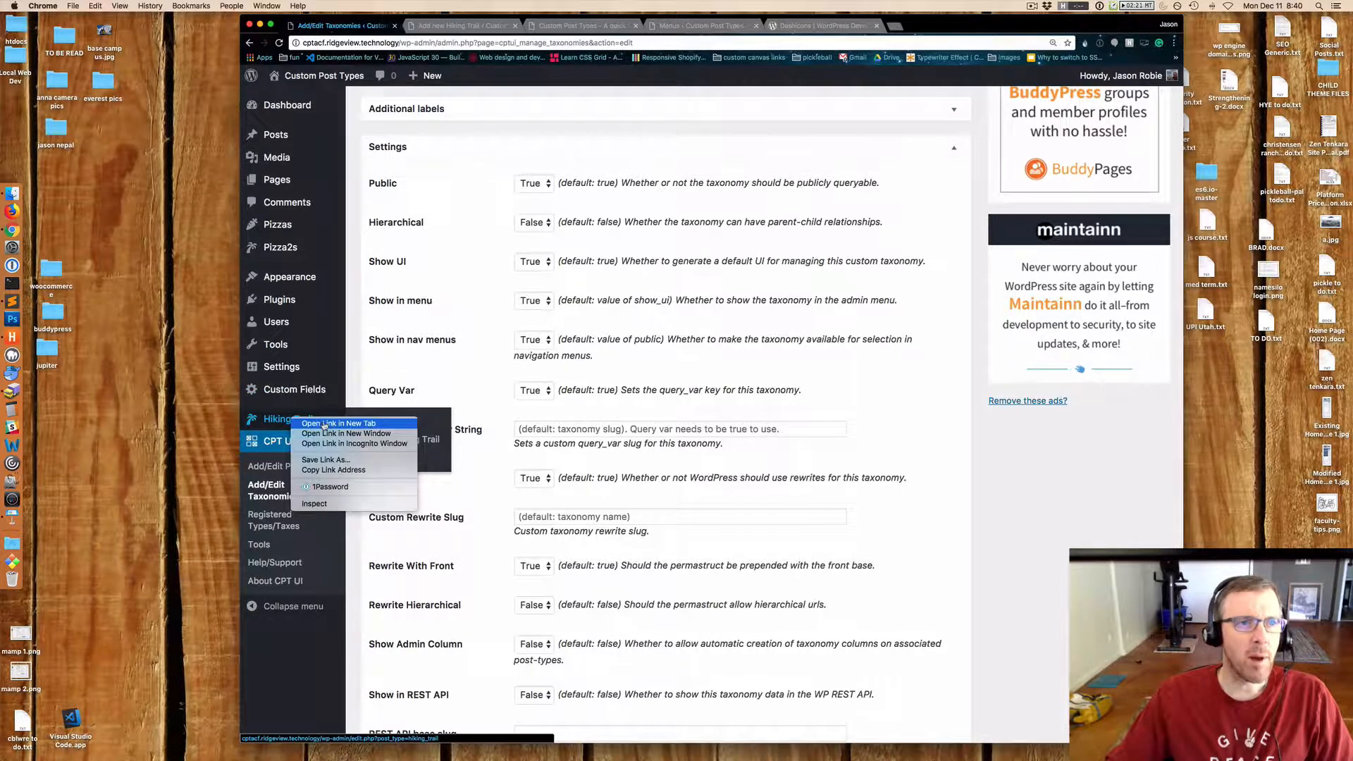
click(324, 423)
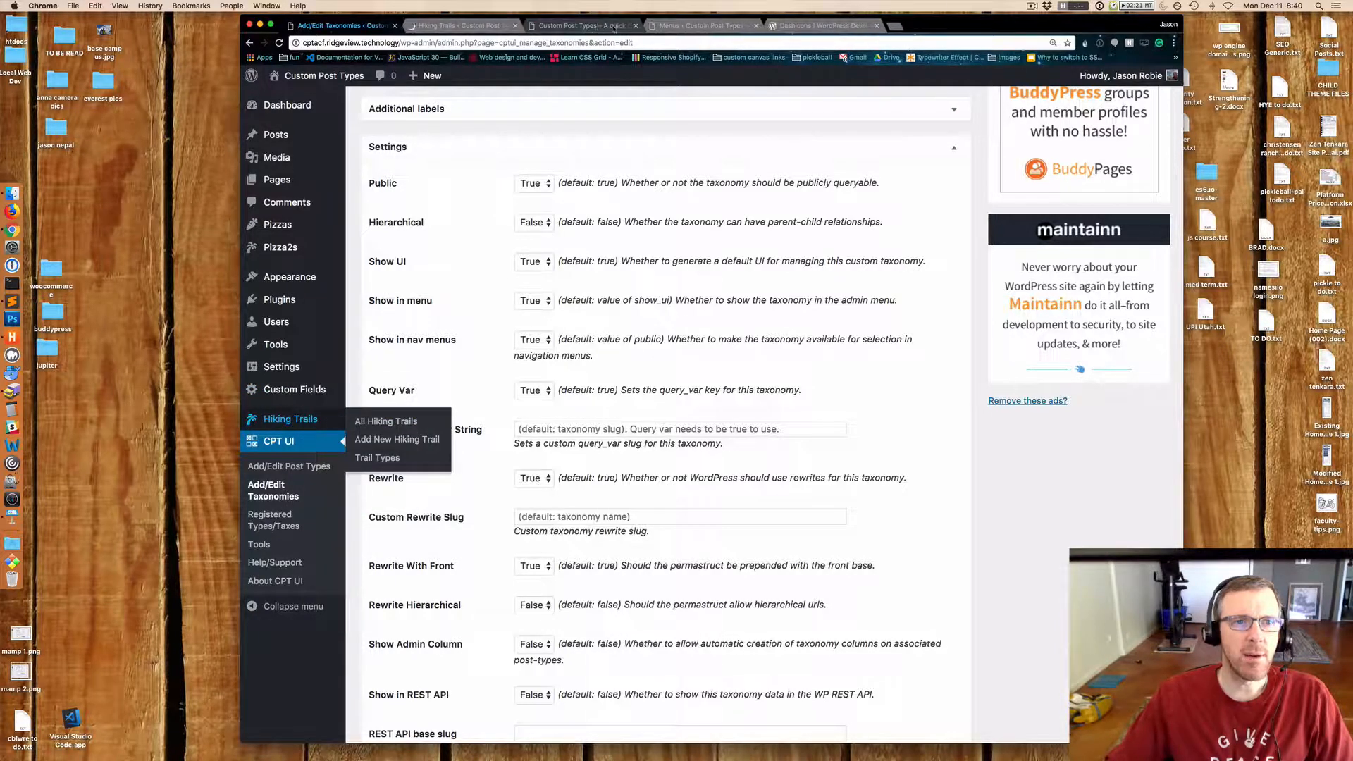
click(456, 27)
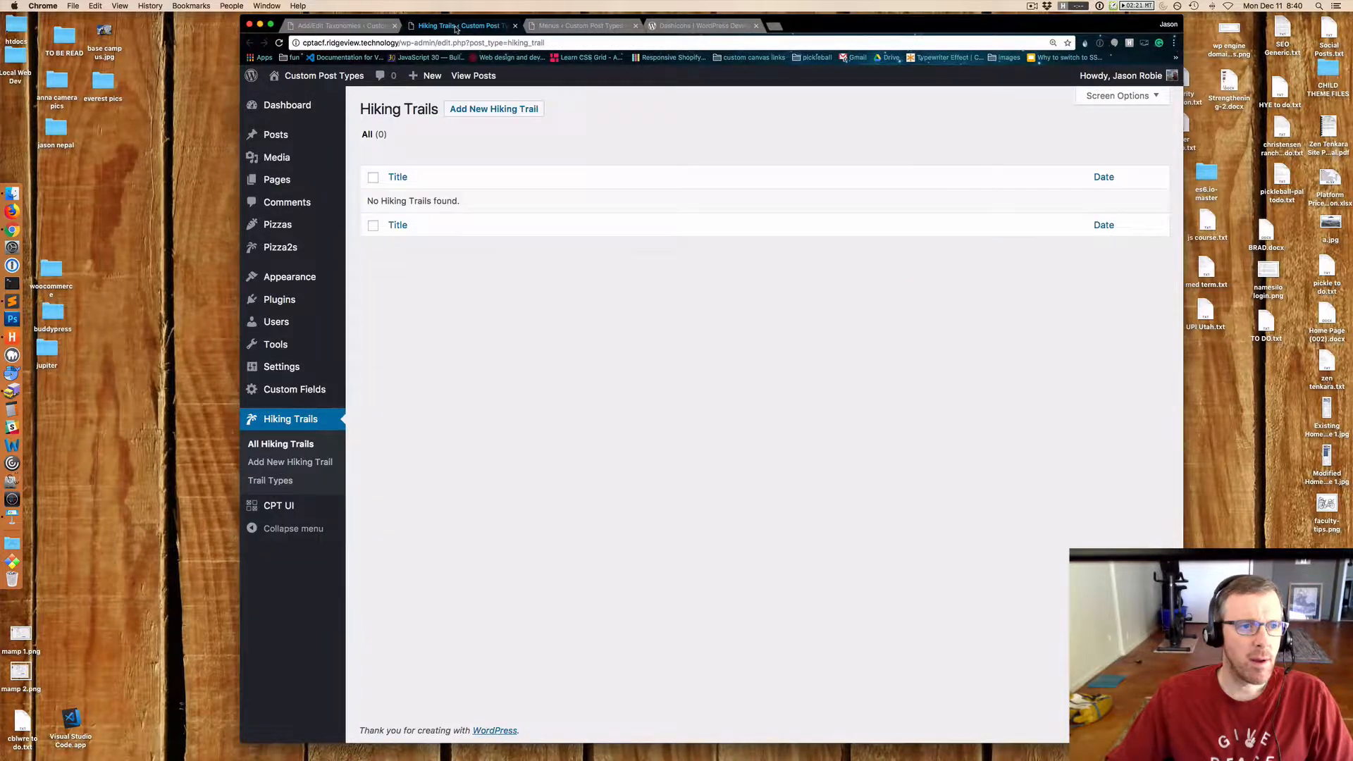
click(497, 109)
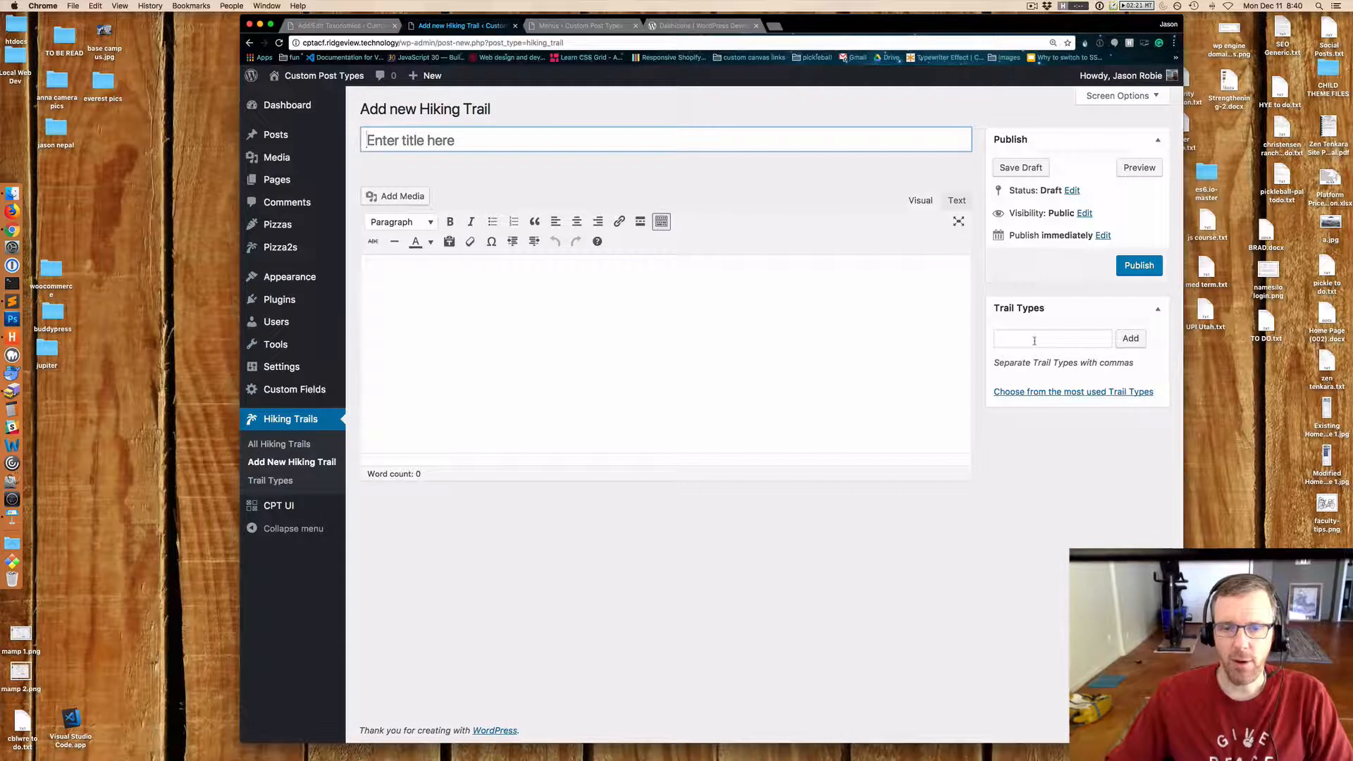
Set the Trail Types taxonomy's Hierarchical option to True and save the taxonomy.
click(346, 27)
click(533, 222)
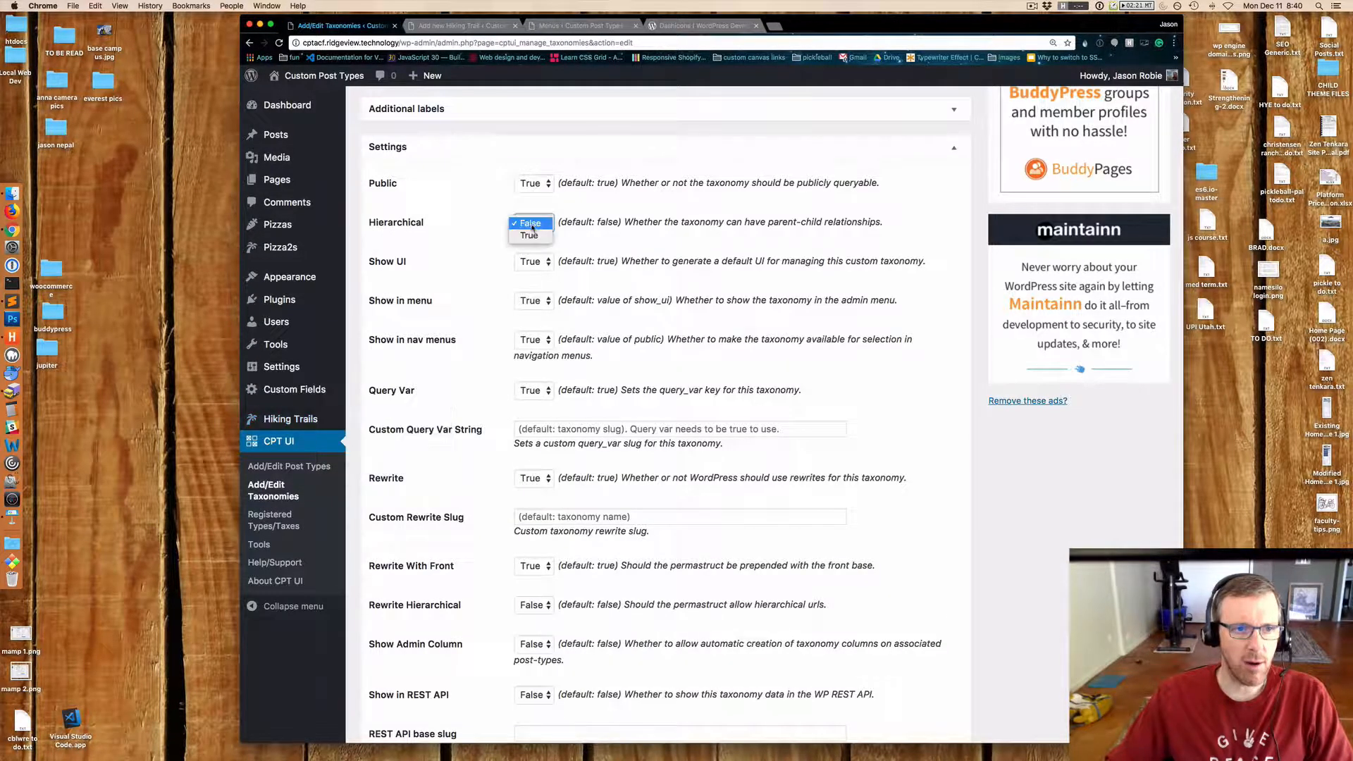
click(531, 236)
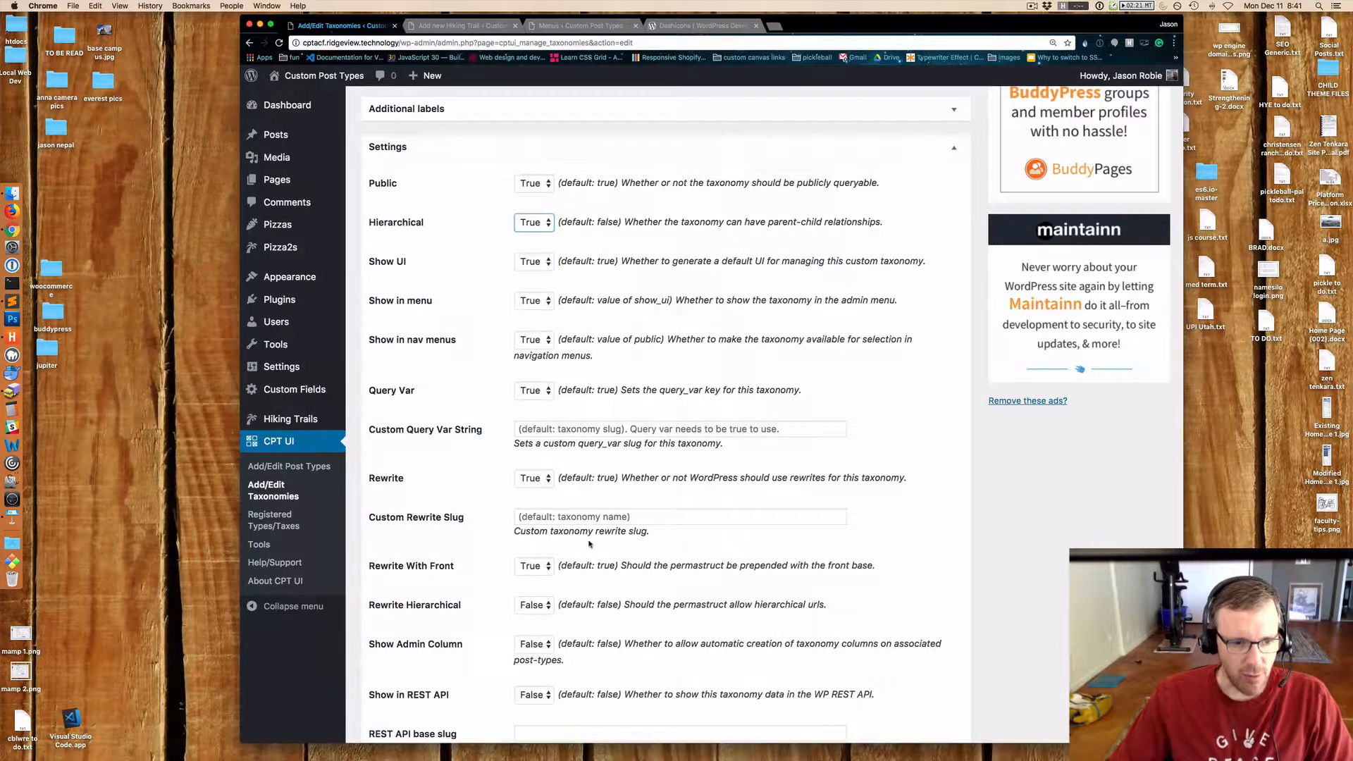
scroll(590, 545, down, 3)
click(409, 678)
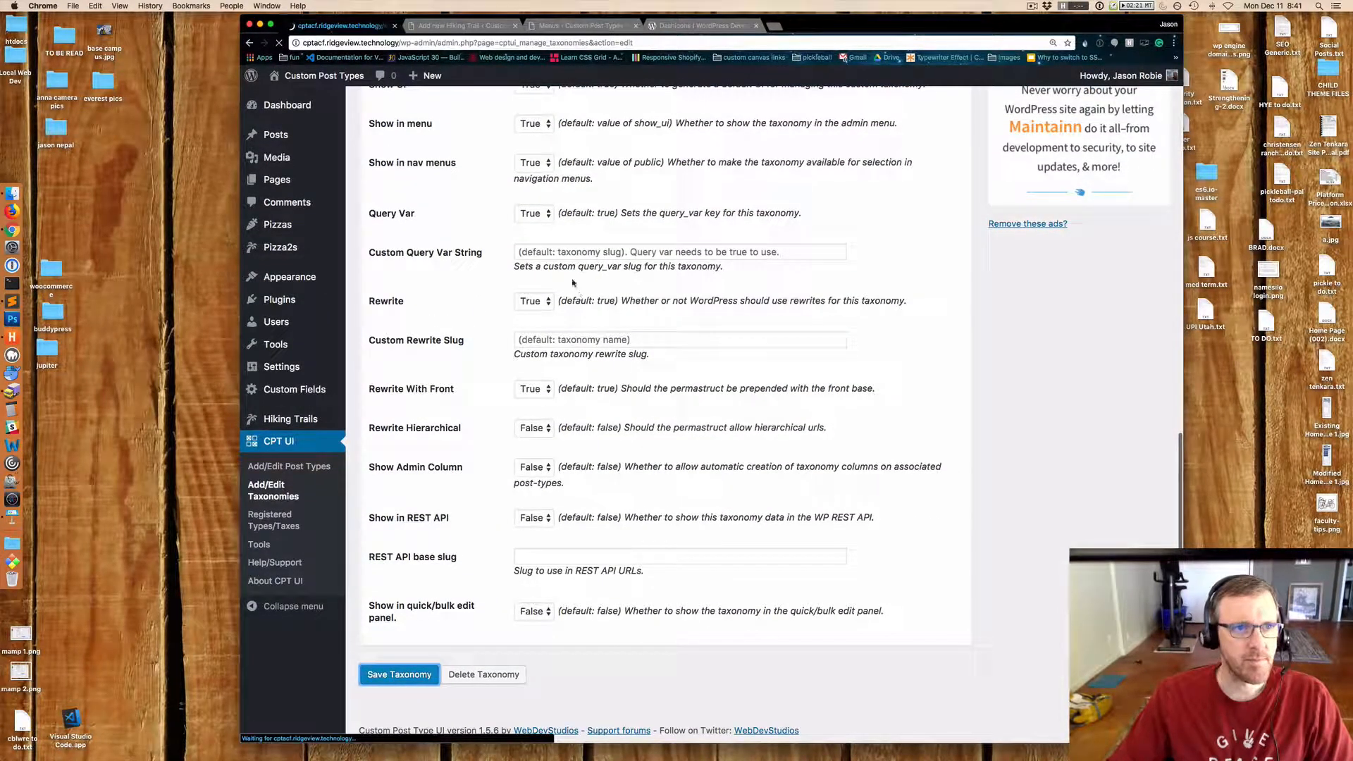
Reload the Add new Hiking Trail screen to pick up the taxonomy change.
click(461, 26)
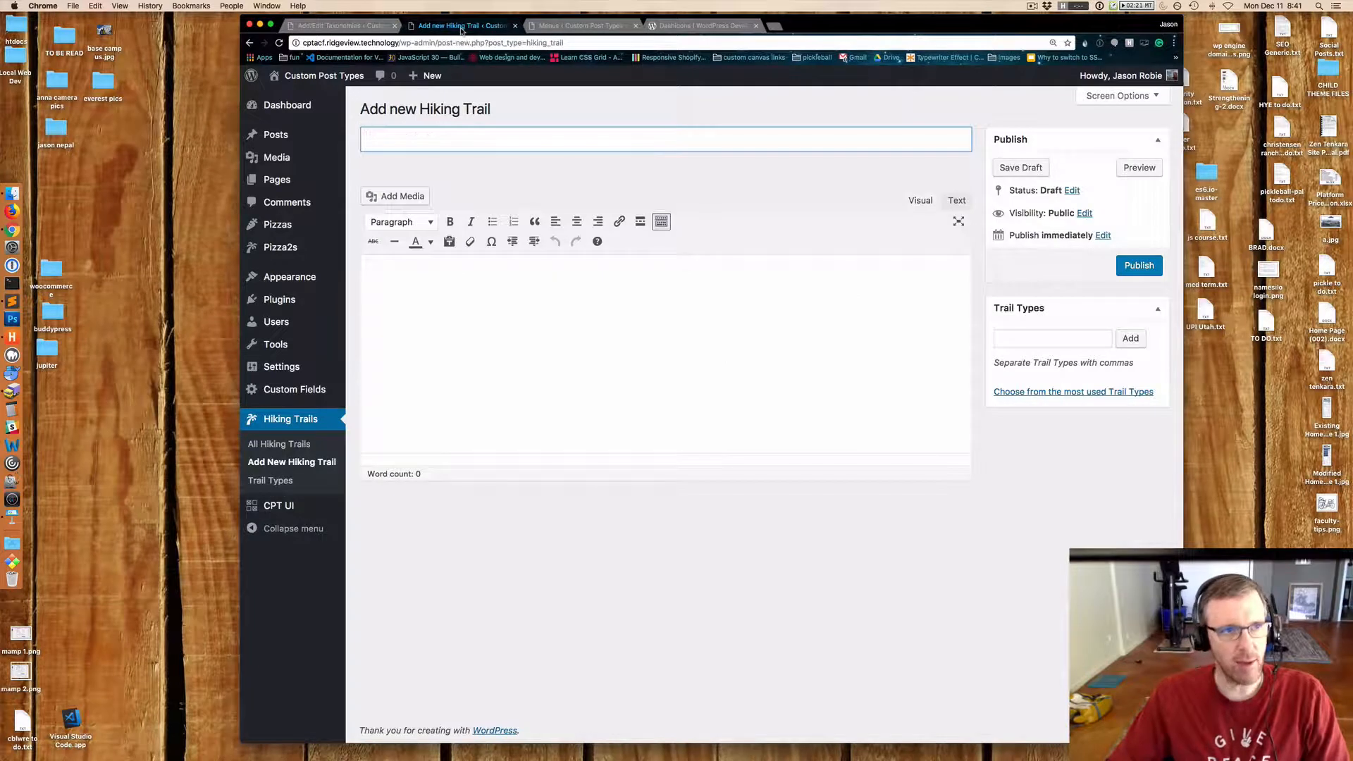
key(super+t)
click(465, 27)
key(super+r)
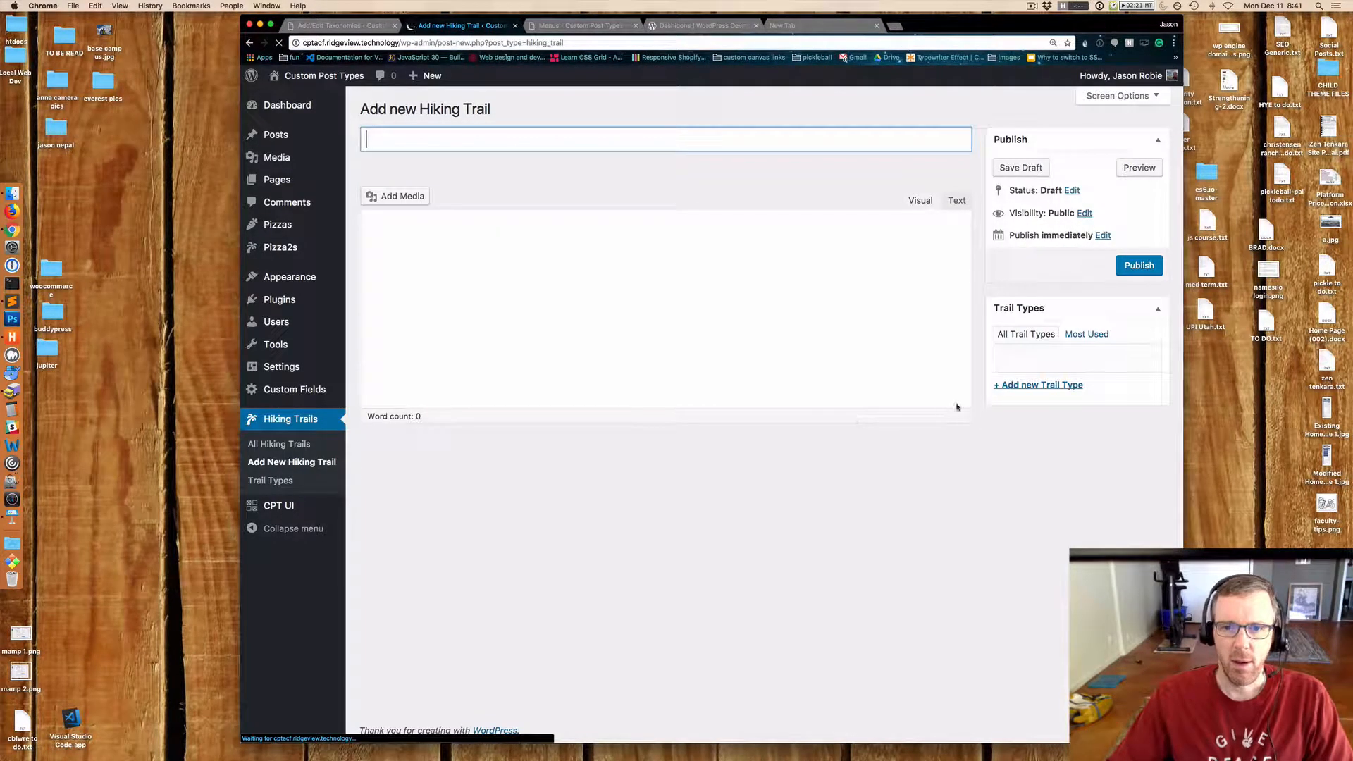
Add a new Trail Type named Winter from the Hiking Trail editor's Trail Types box.
click(1039, 386)
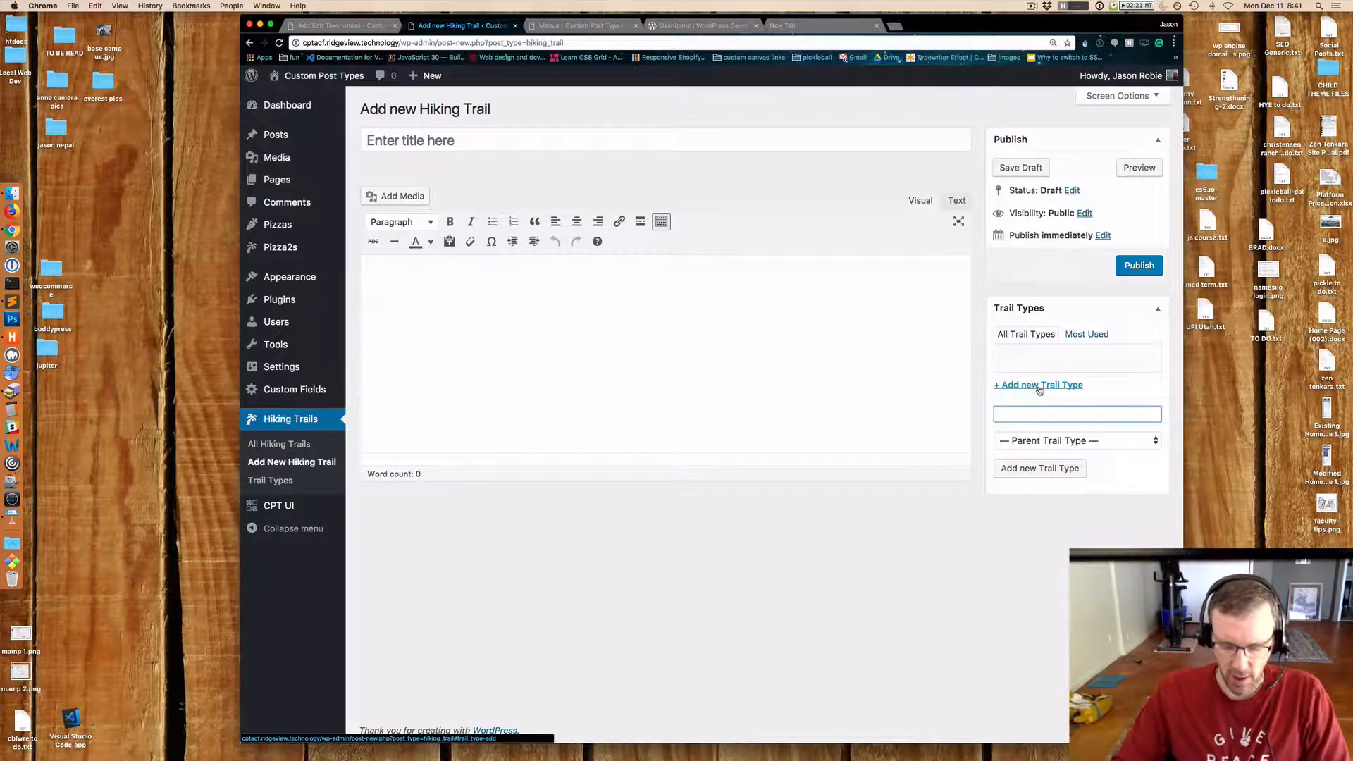
text(Winter)
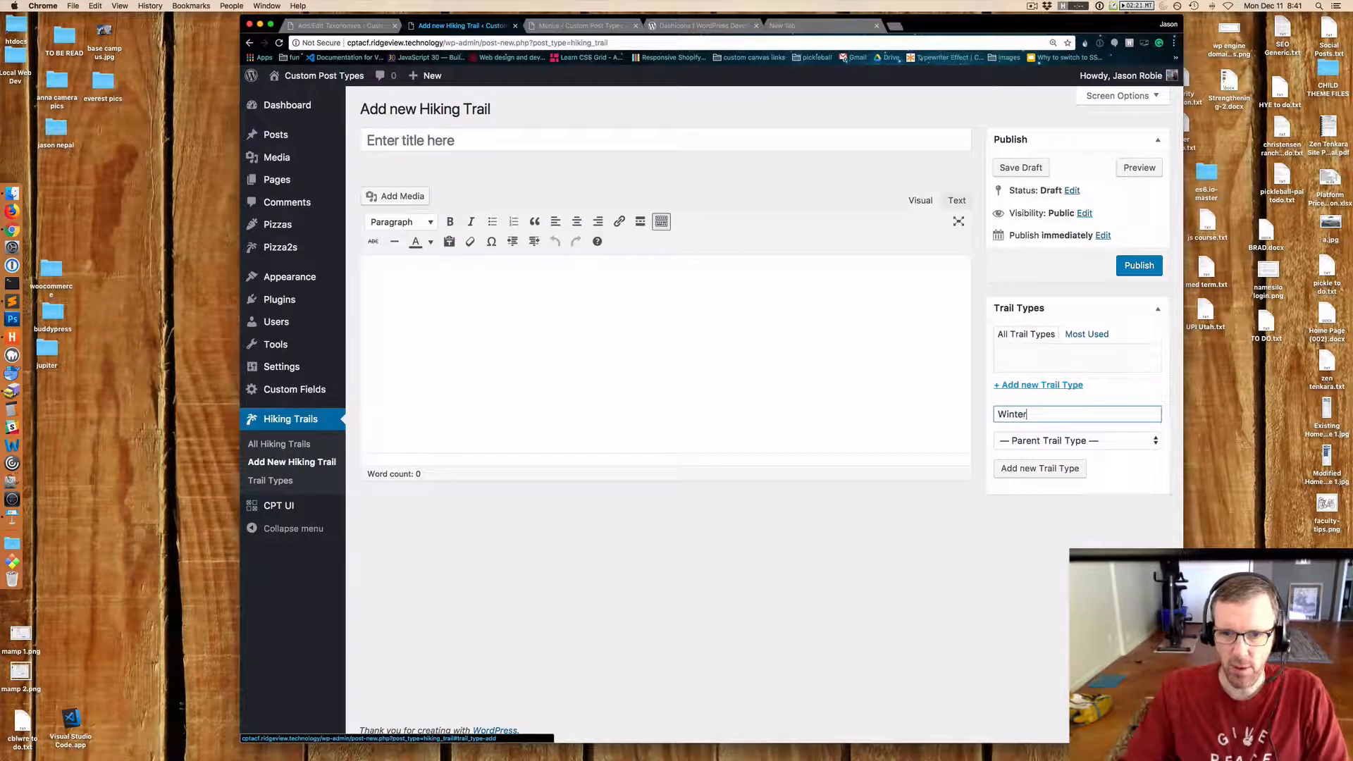
click(1035, 472)
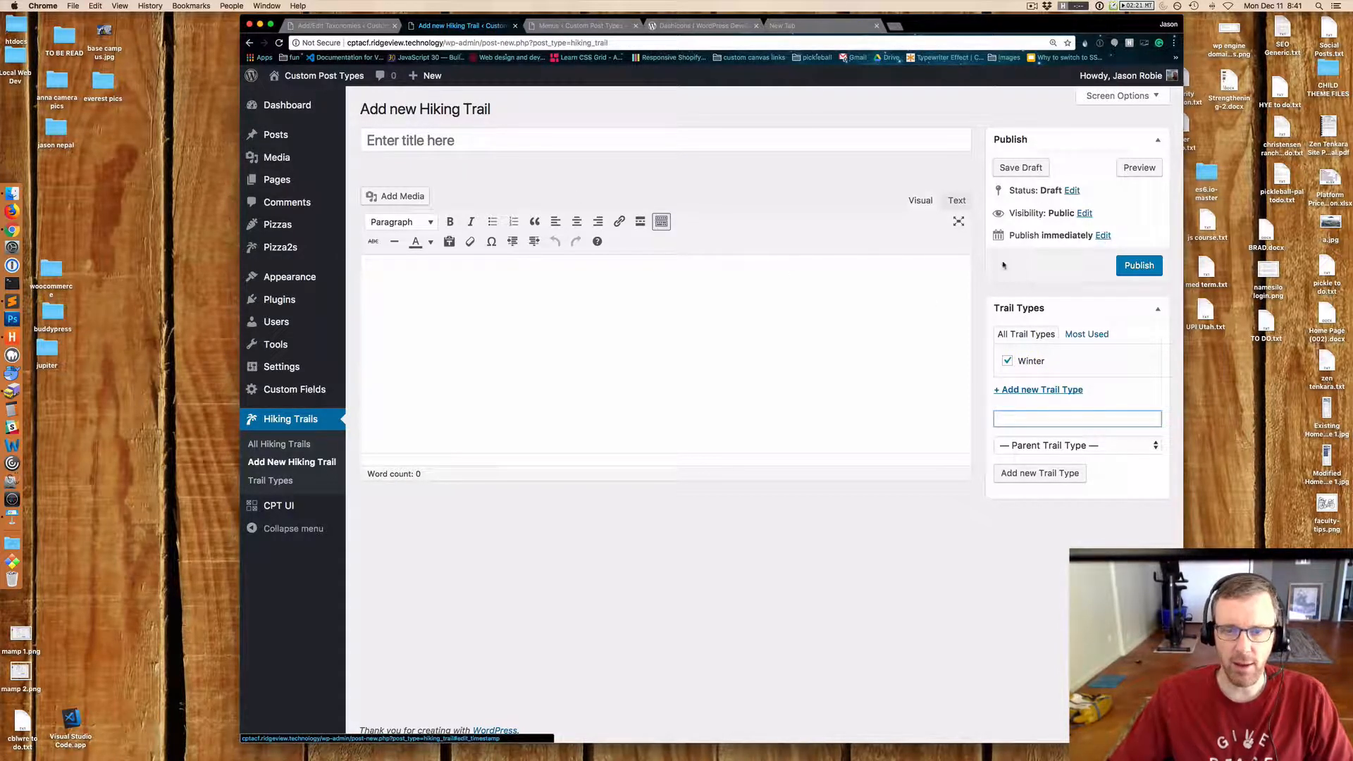
Review the Trail Types taxonomy settings and save the taxonomy again.
click(339, 27)
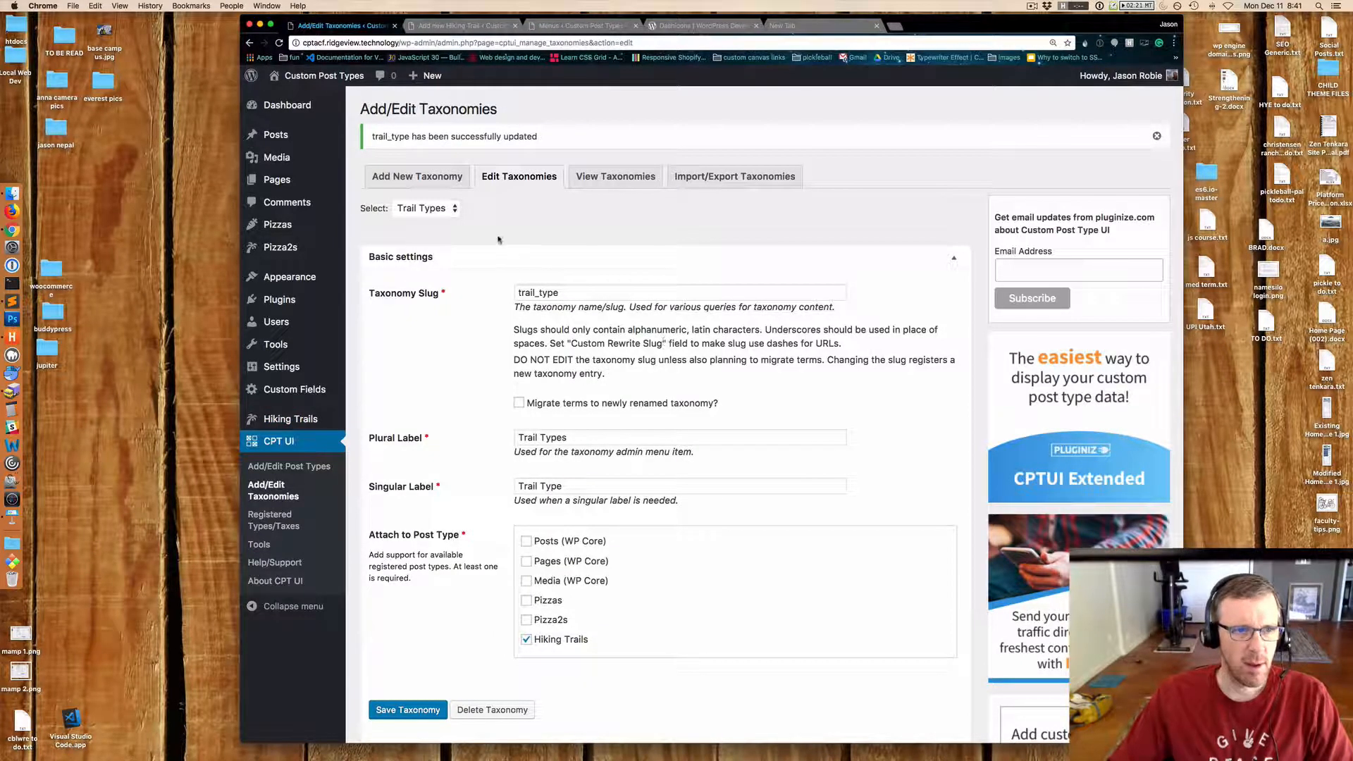
scroll(498, 239, down, 10)
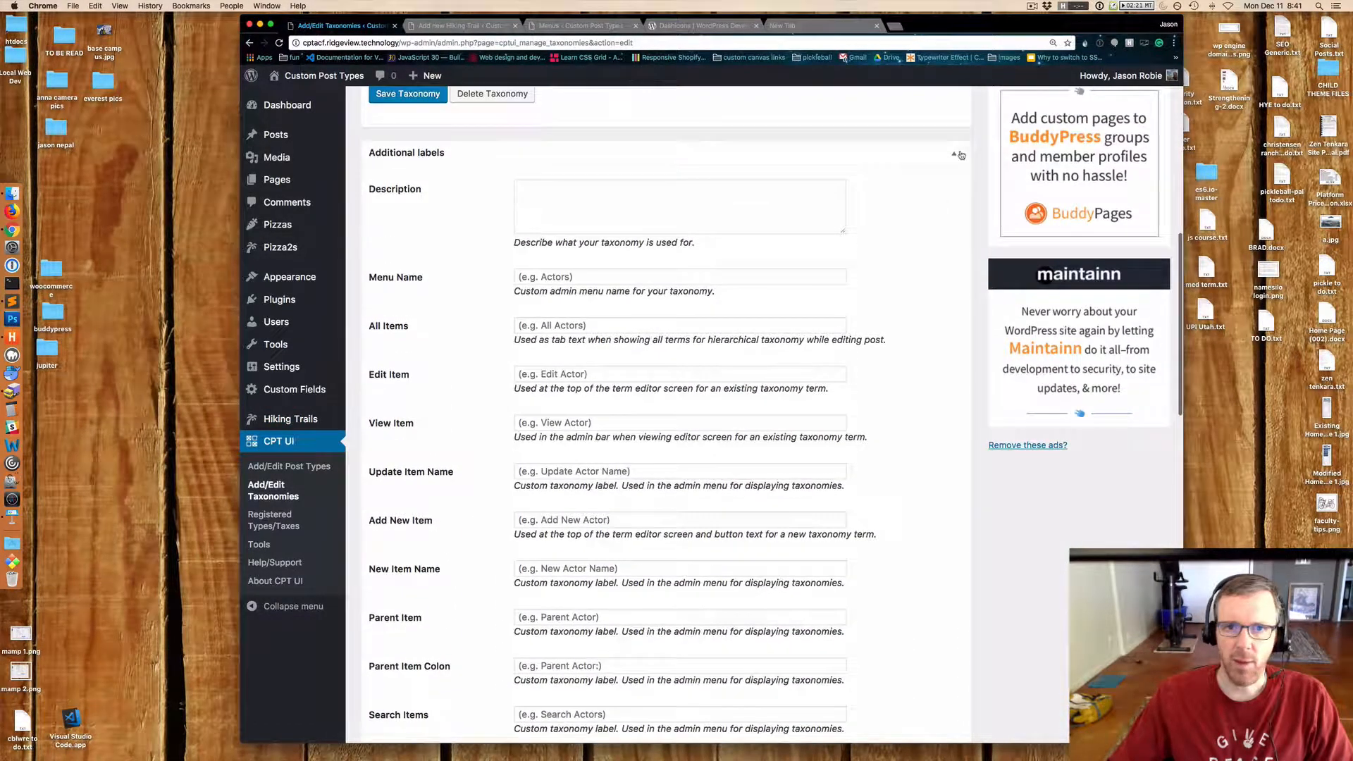
click(960, 155)
scroll(948, 587, down, 1)
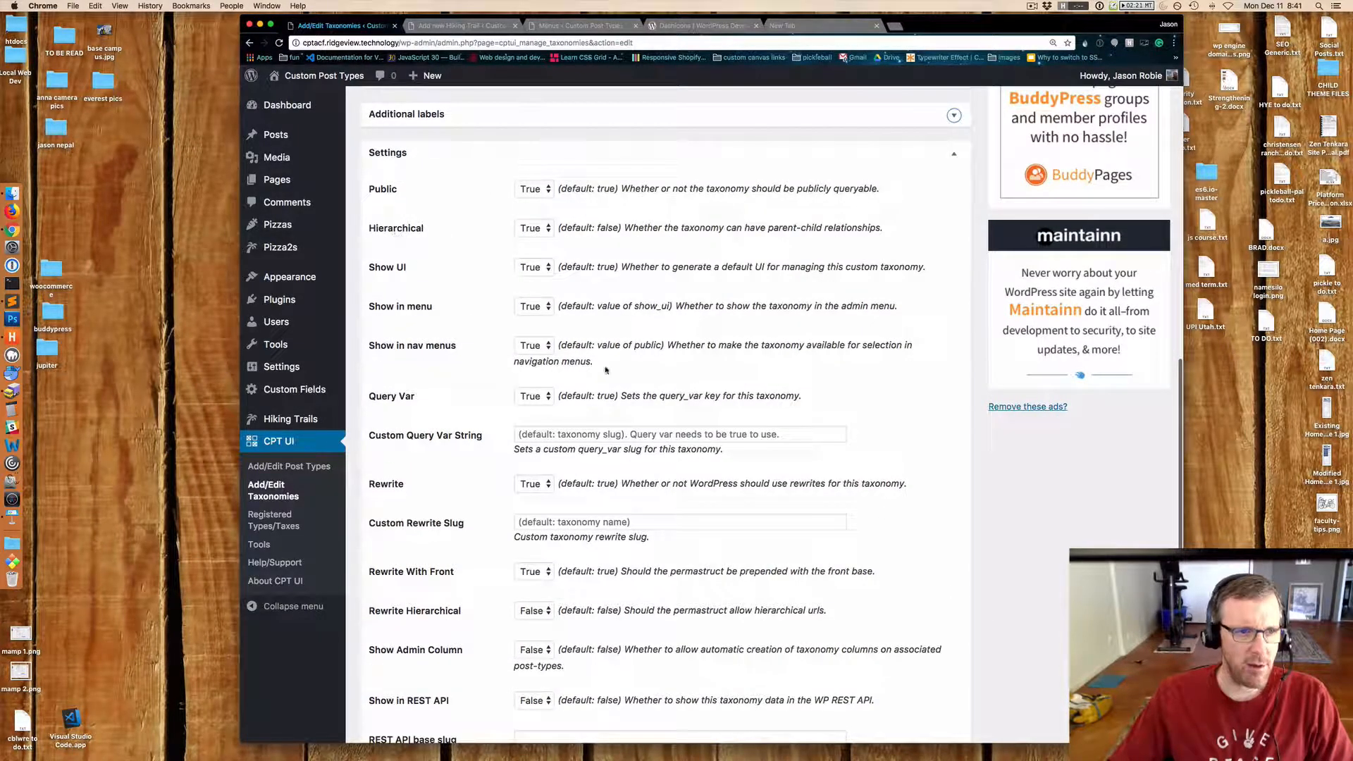
scroll(832, 386, down, 1)
scroll(831, 387, down, 2)
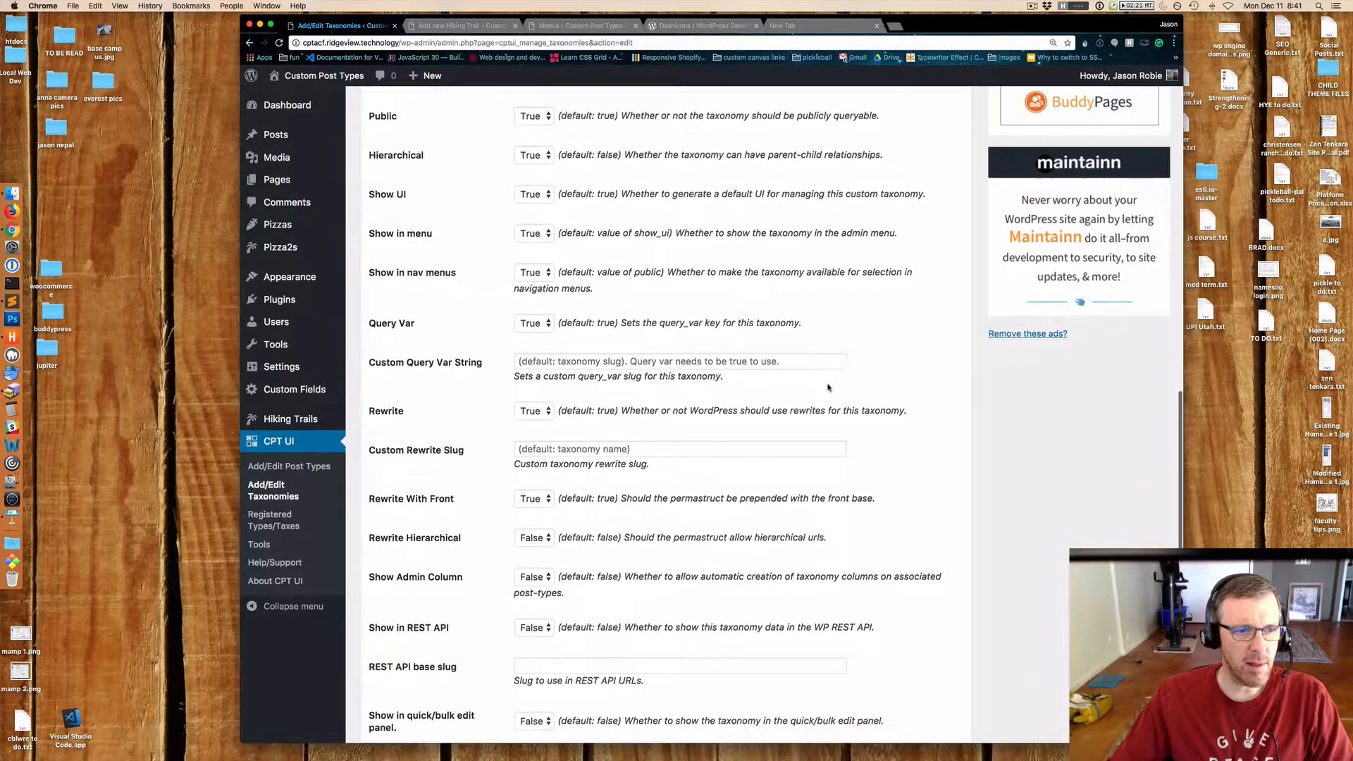
scroll(847, 389, down, 3)
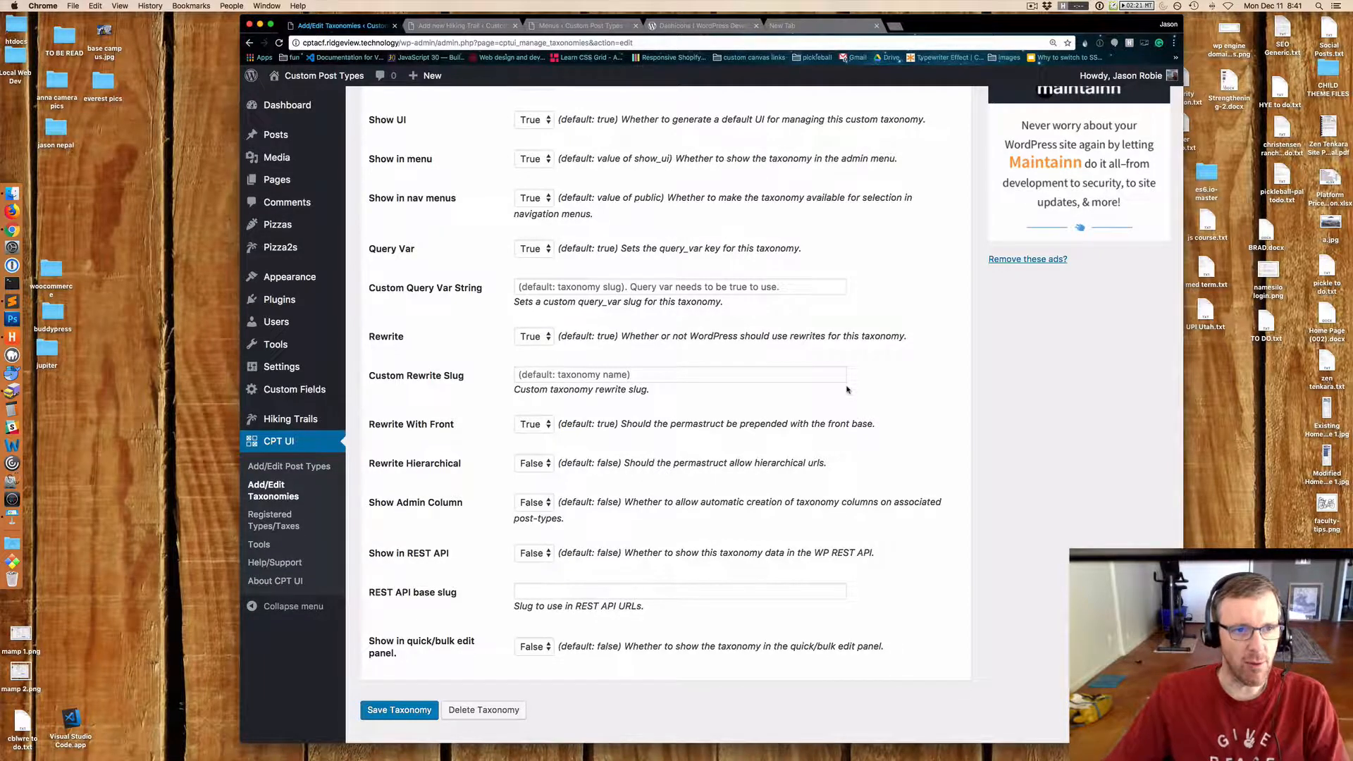
scroll(847, 390, up, 5)
scroll(848, 390, up, 5)
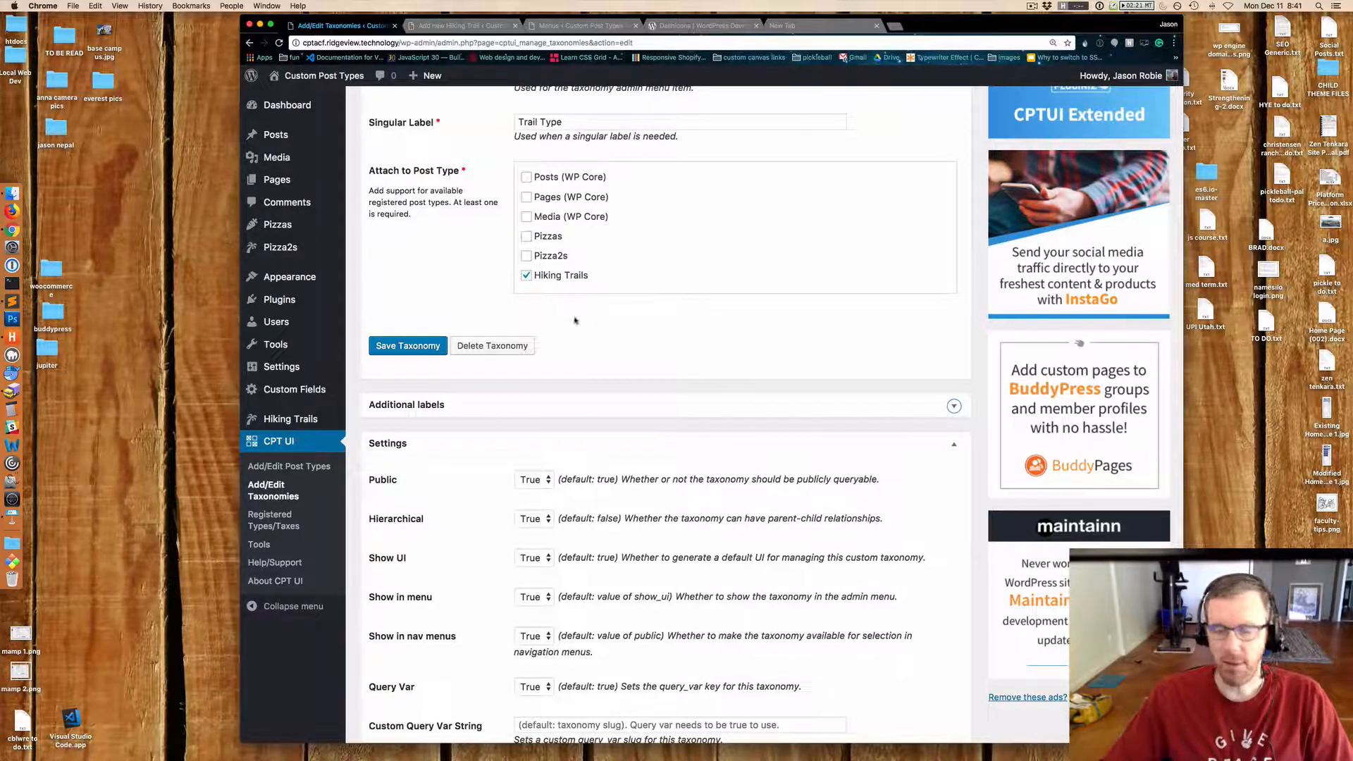
scroll(785, 435, down, 3)
scroll(786, 435, down, 4)
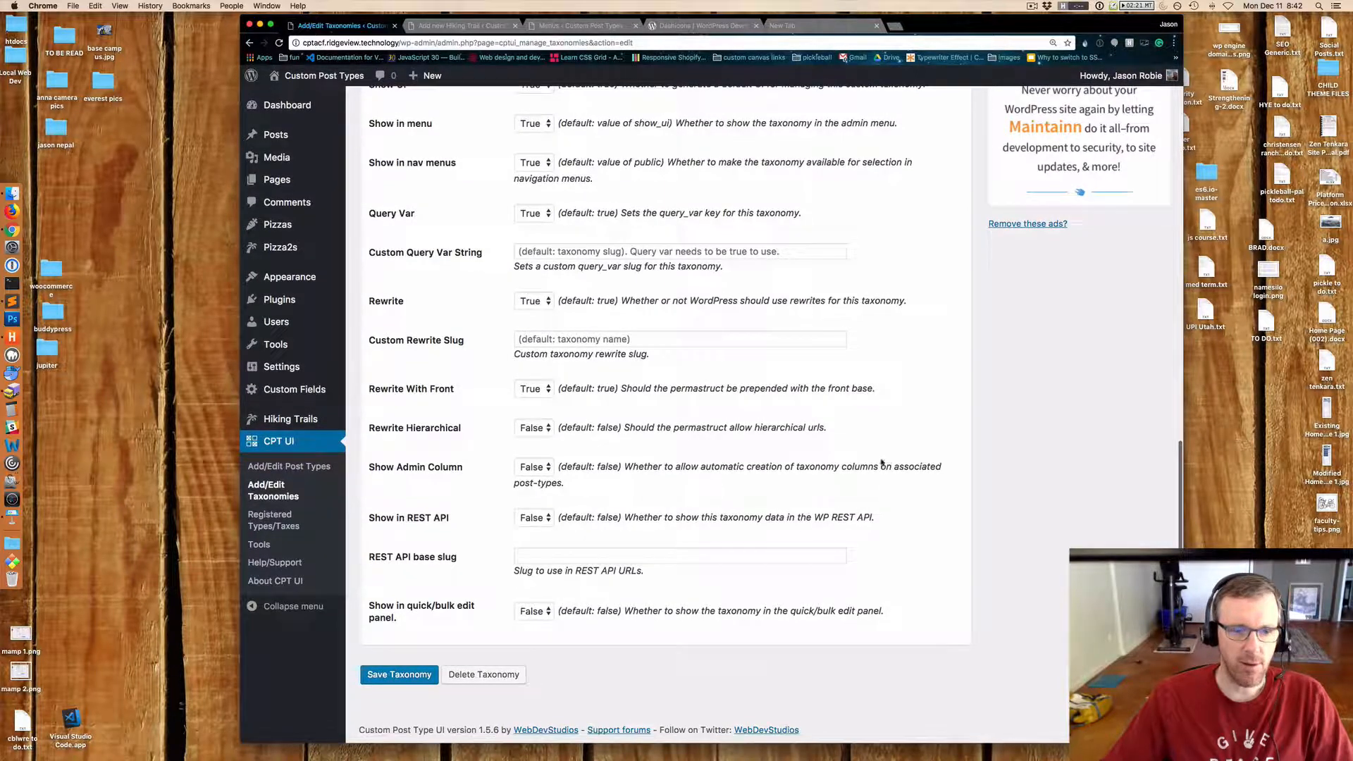
click(428, 671)
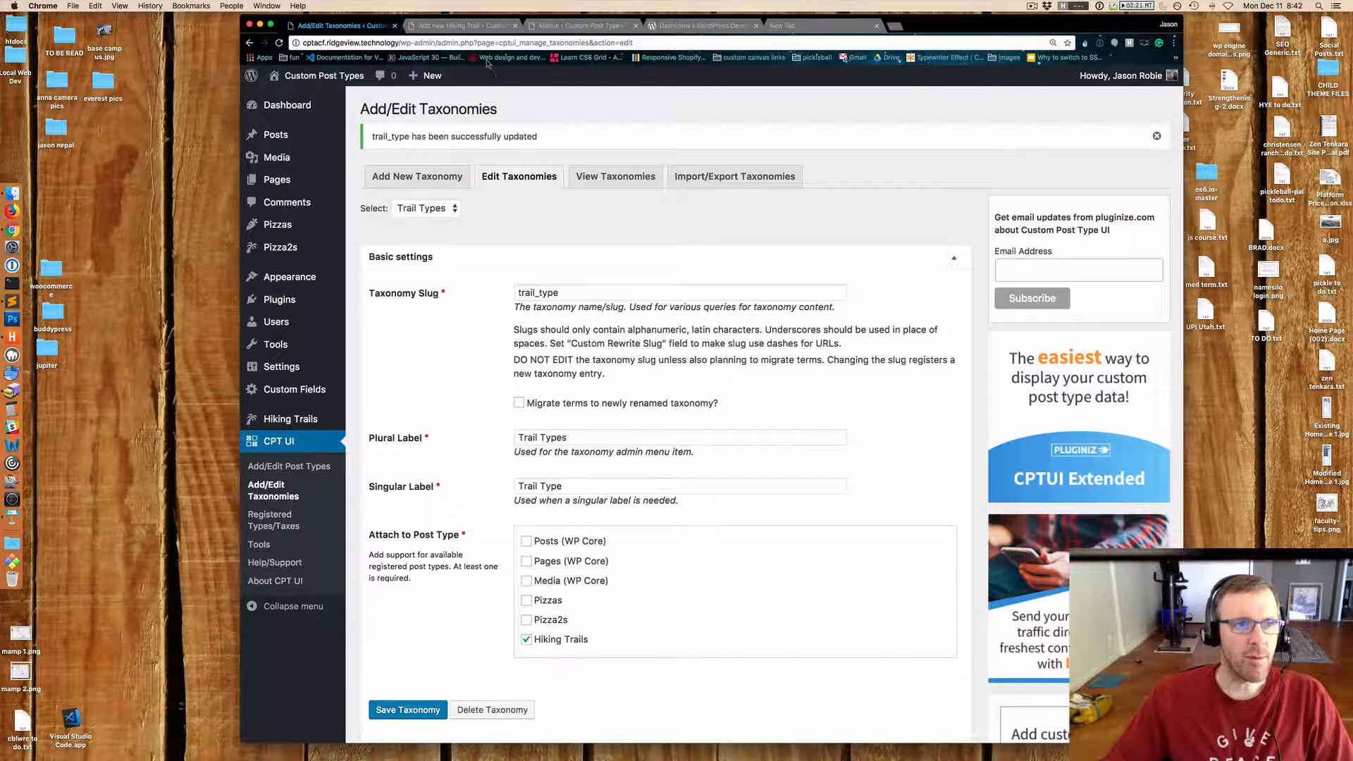
Compare the Trail Types terms screen with the Posts Categories and Pizza Types term screens.
click(465, 28)
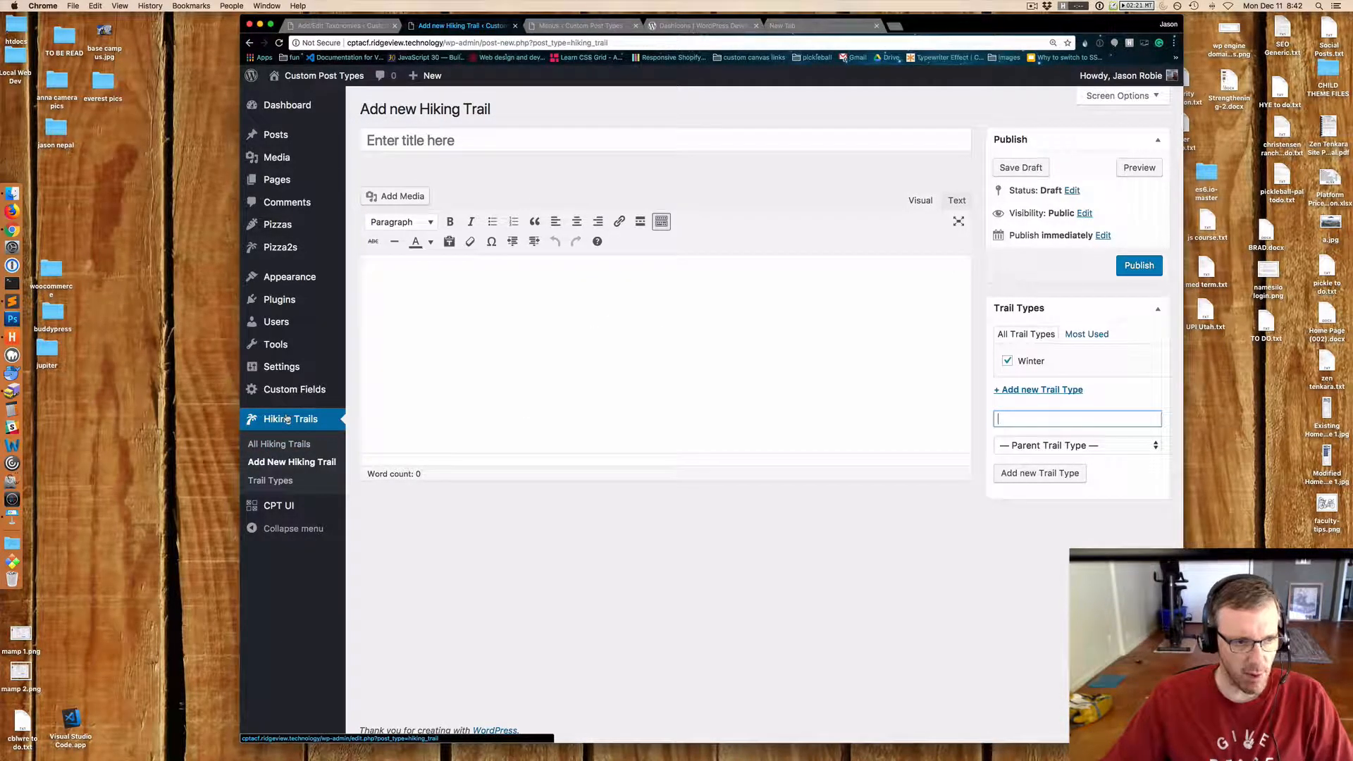
click(280, 480)
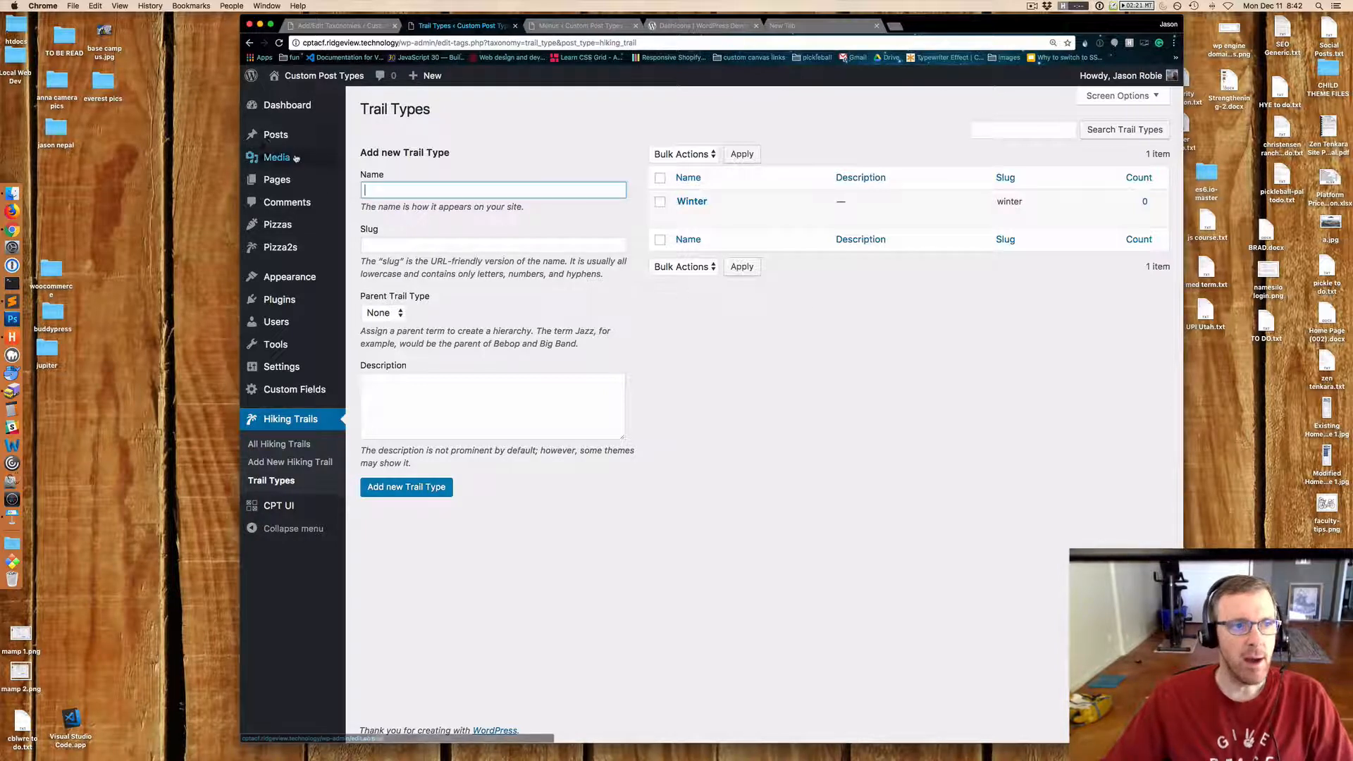
mouse_move(273, 135)
click(390, 174)
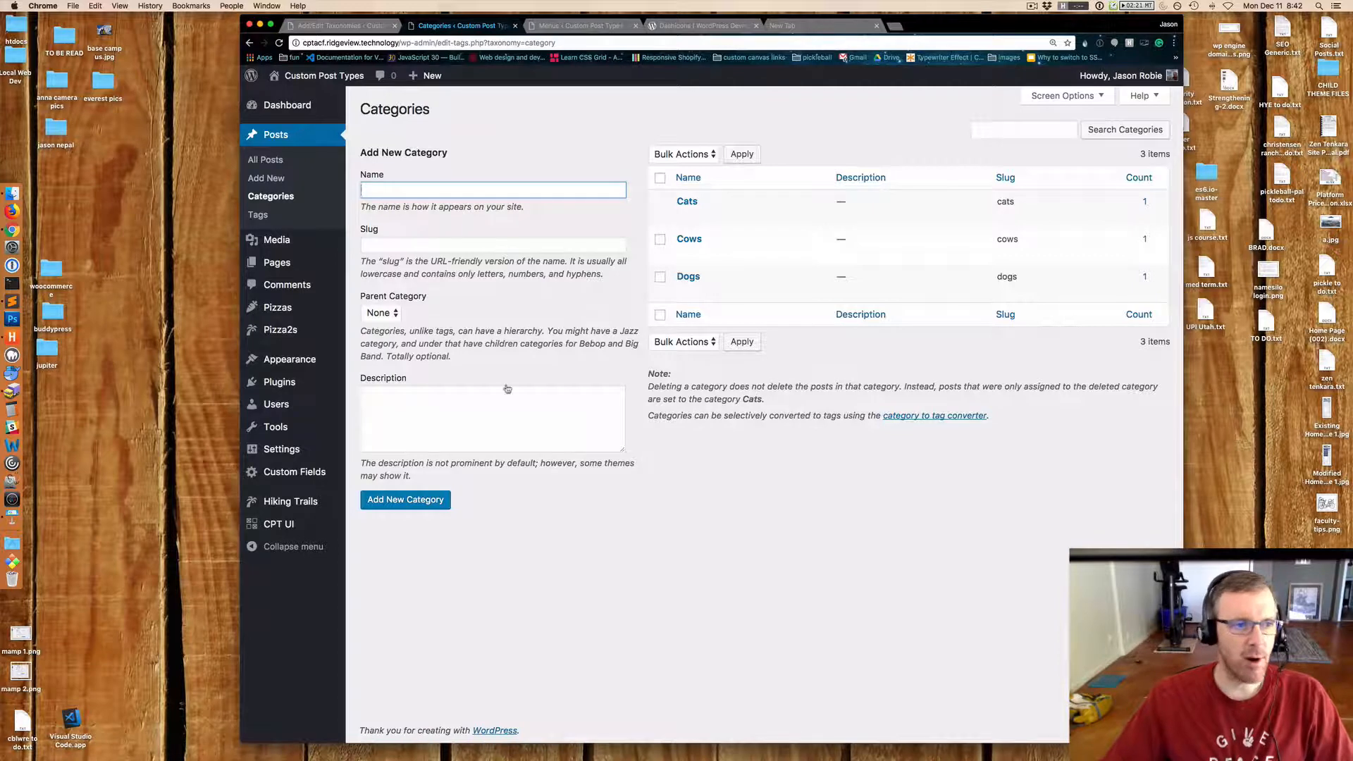
mouse_move(282, 311)
click(371, 347)
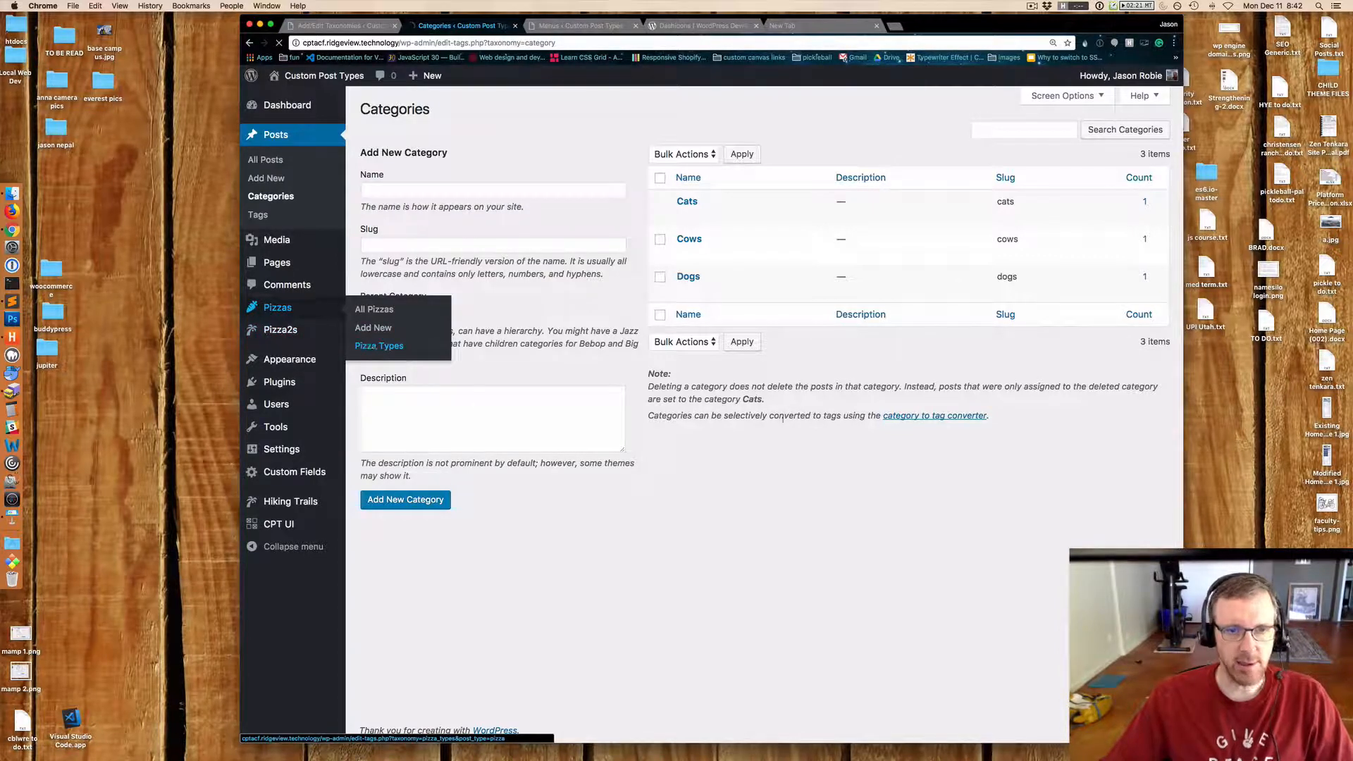